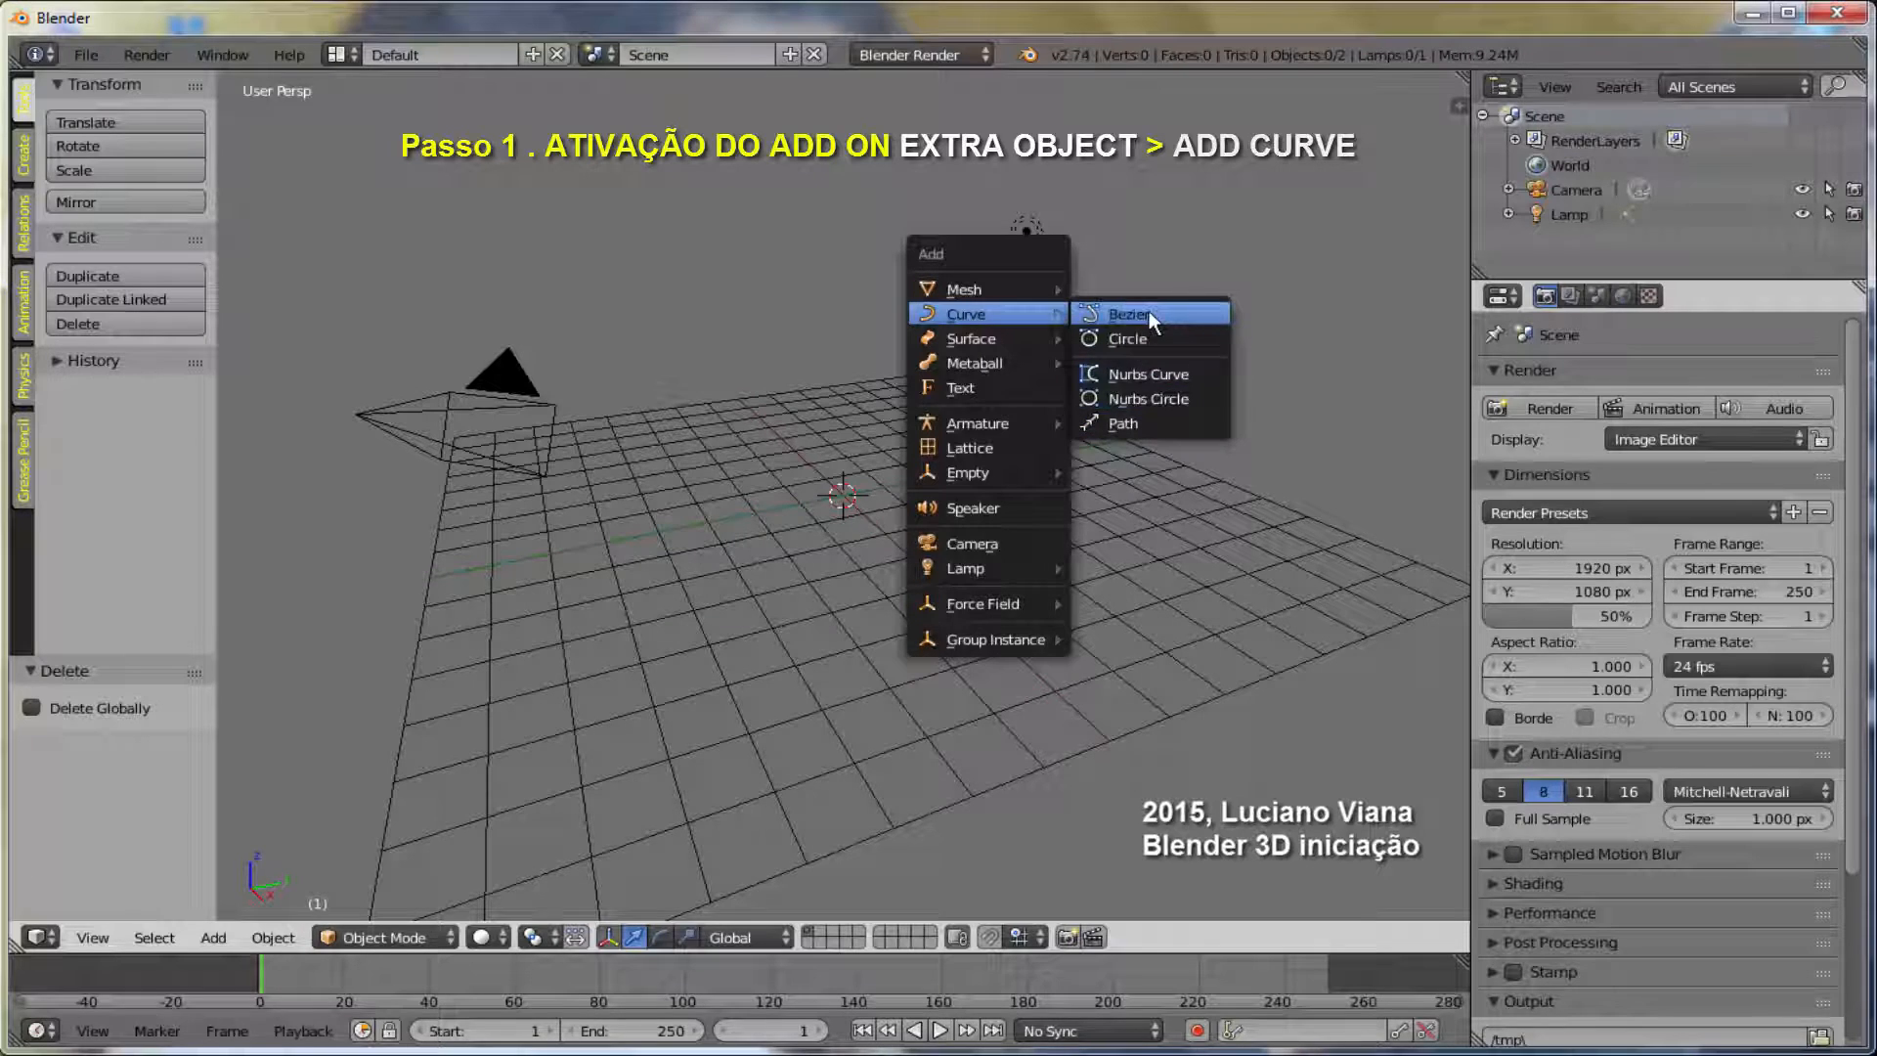
- Enable the Add Curve: Extra Objects add-on in the user preferences, save the user settings and close the preferences
{"action": "left_click", "coordinate": [1091, 180]}
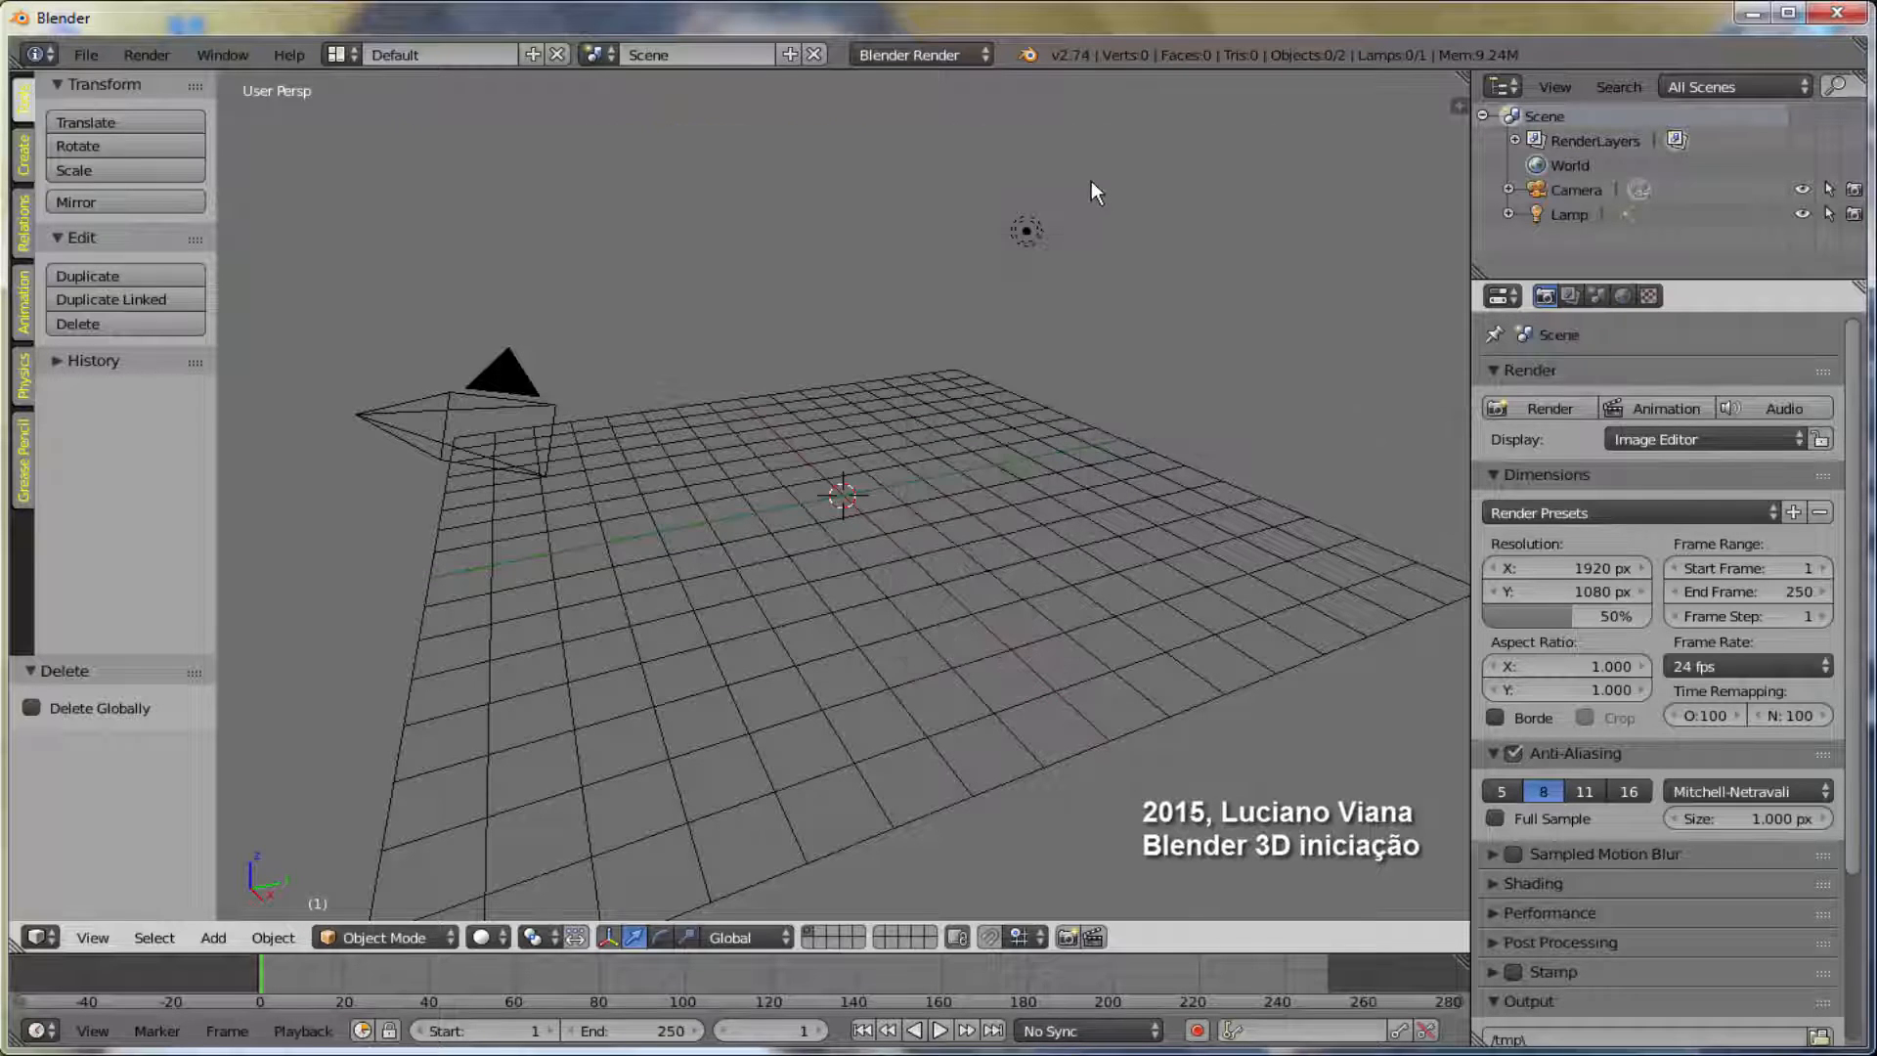
{"action": "left_click", "coordinate": [88, 54]}
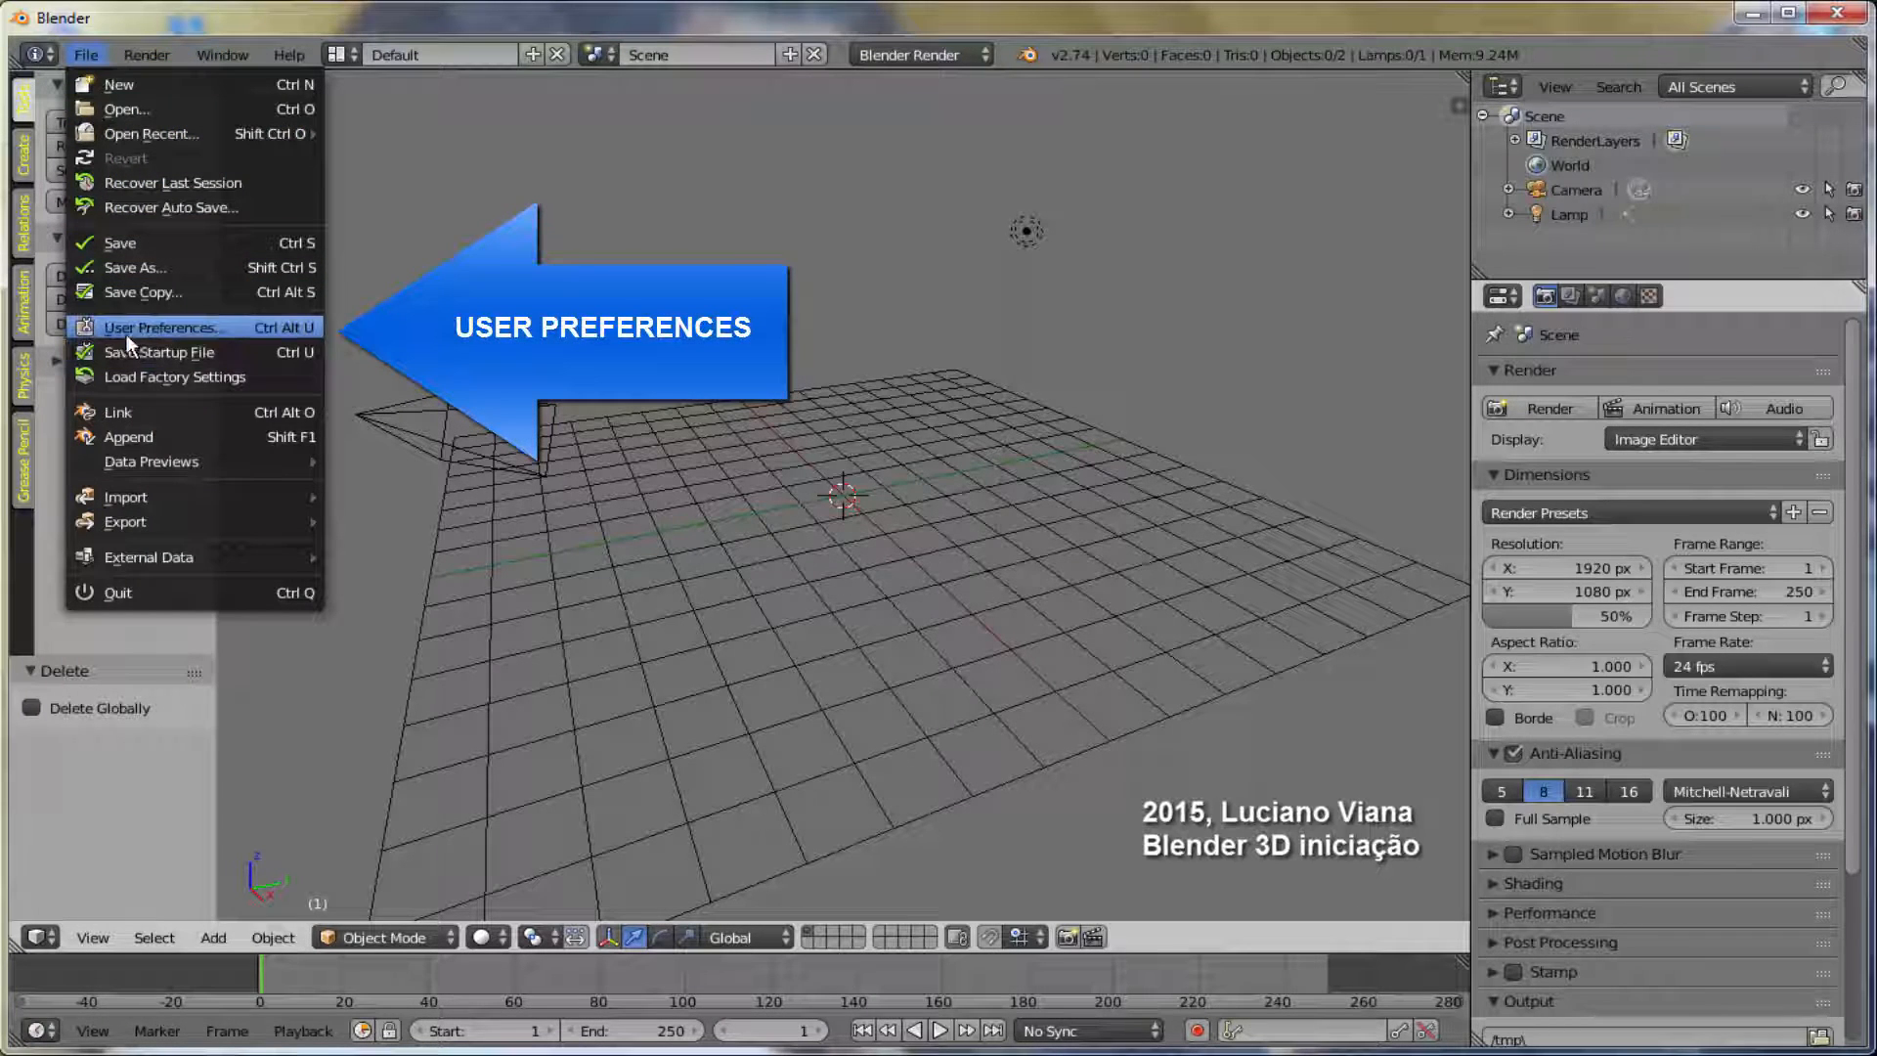
{"action": "left_click", "coordinate": [166, 330]}
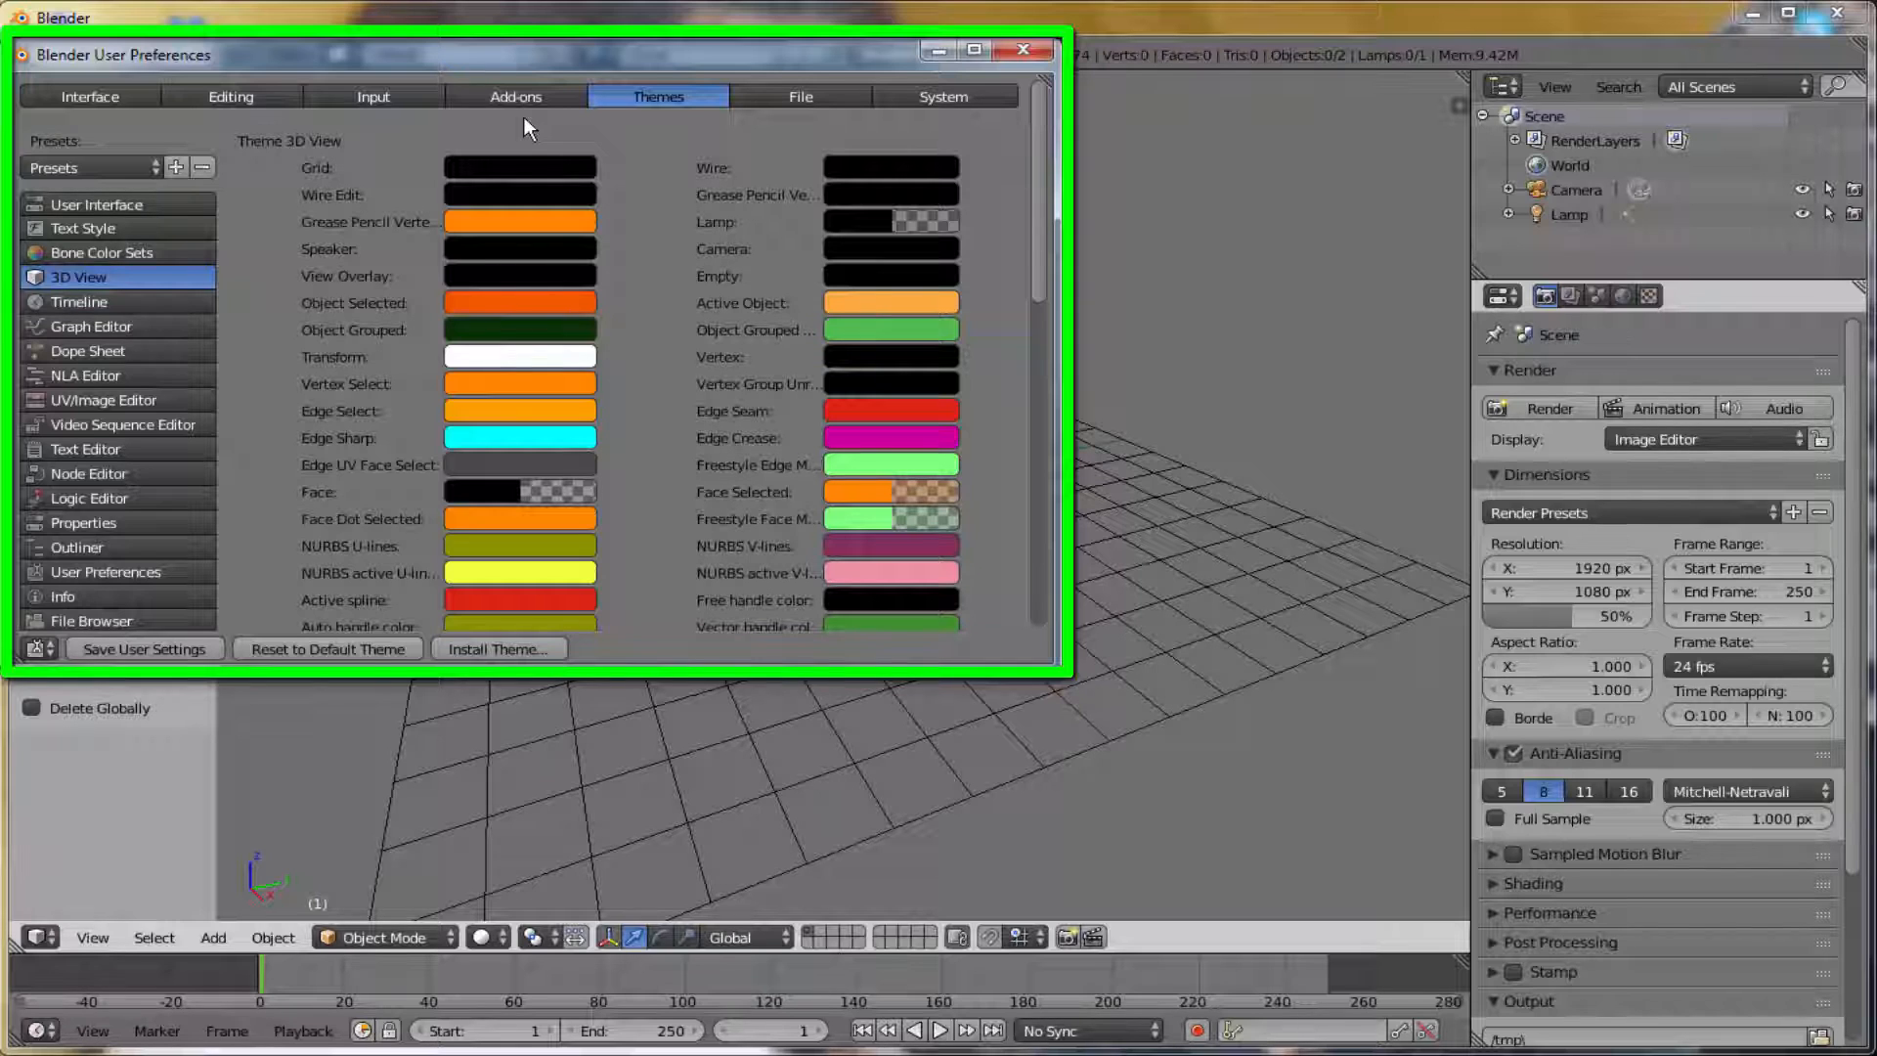
{"action": "left_click", "coordinate": [518, 88]}
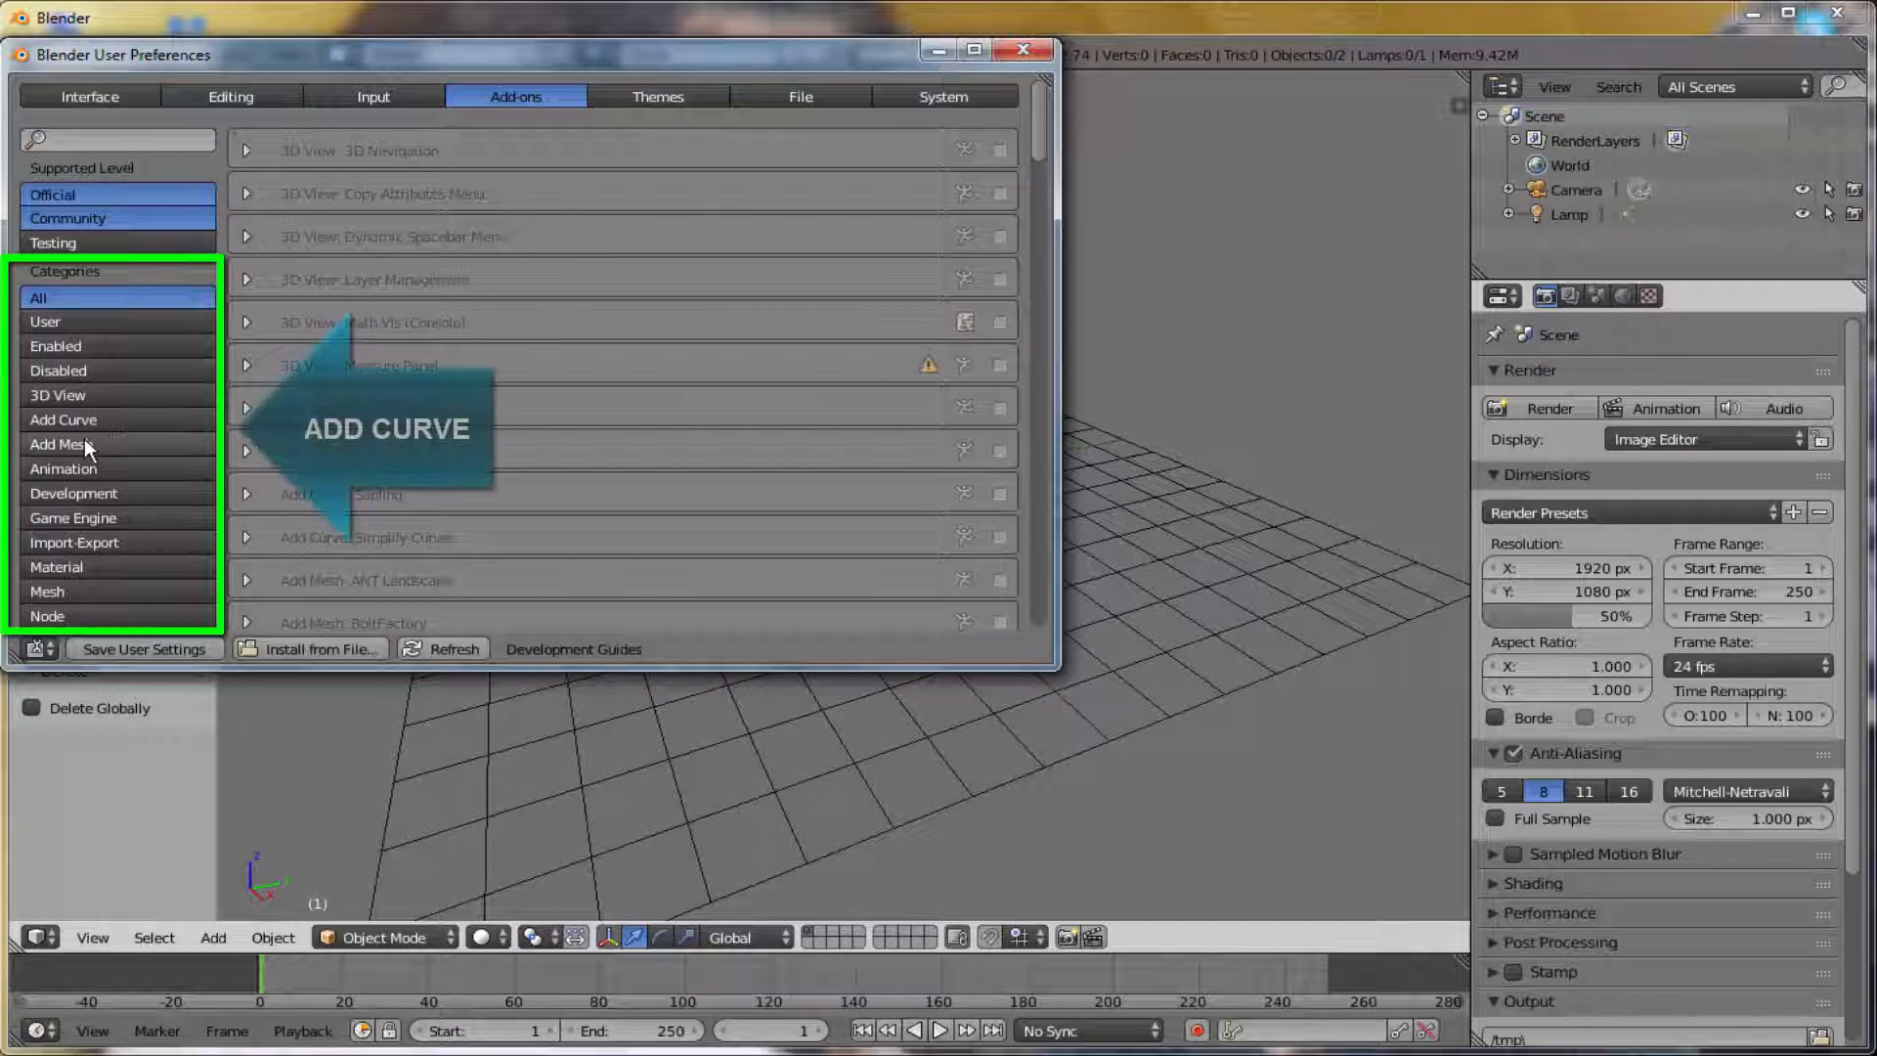
{"action": "left_click", "coordinate": [135, 420]}
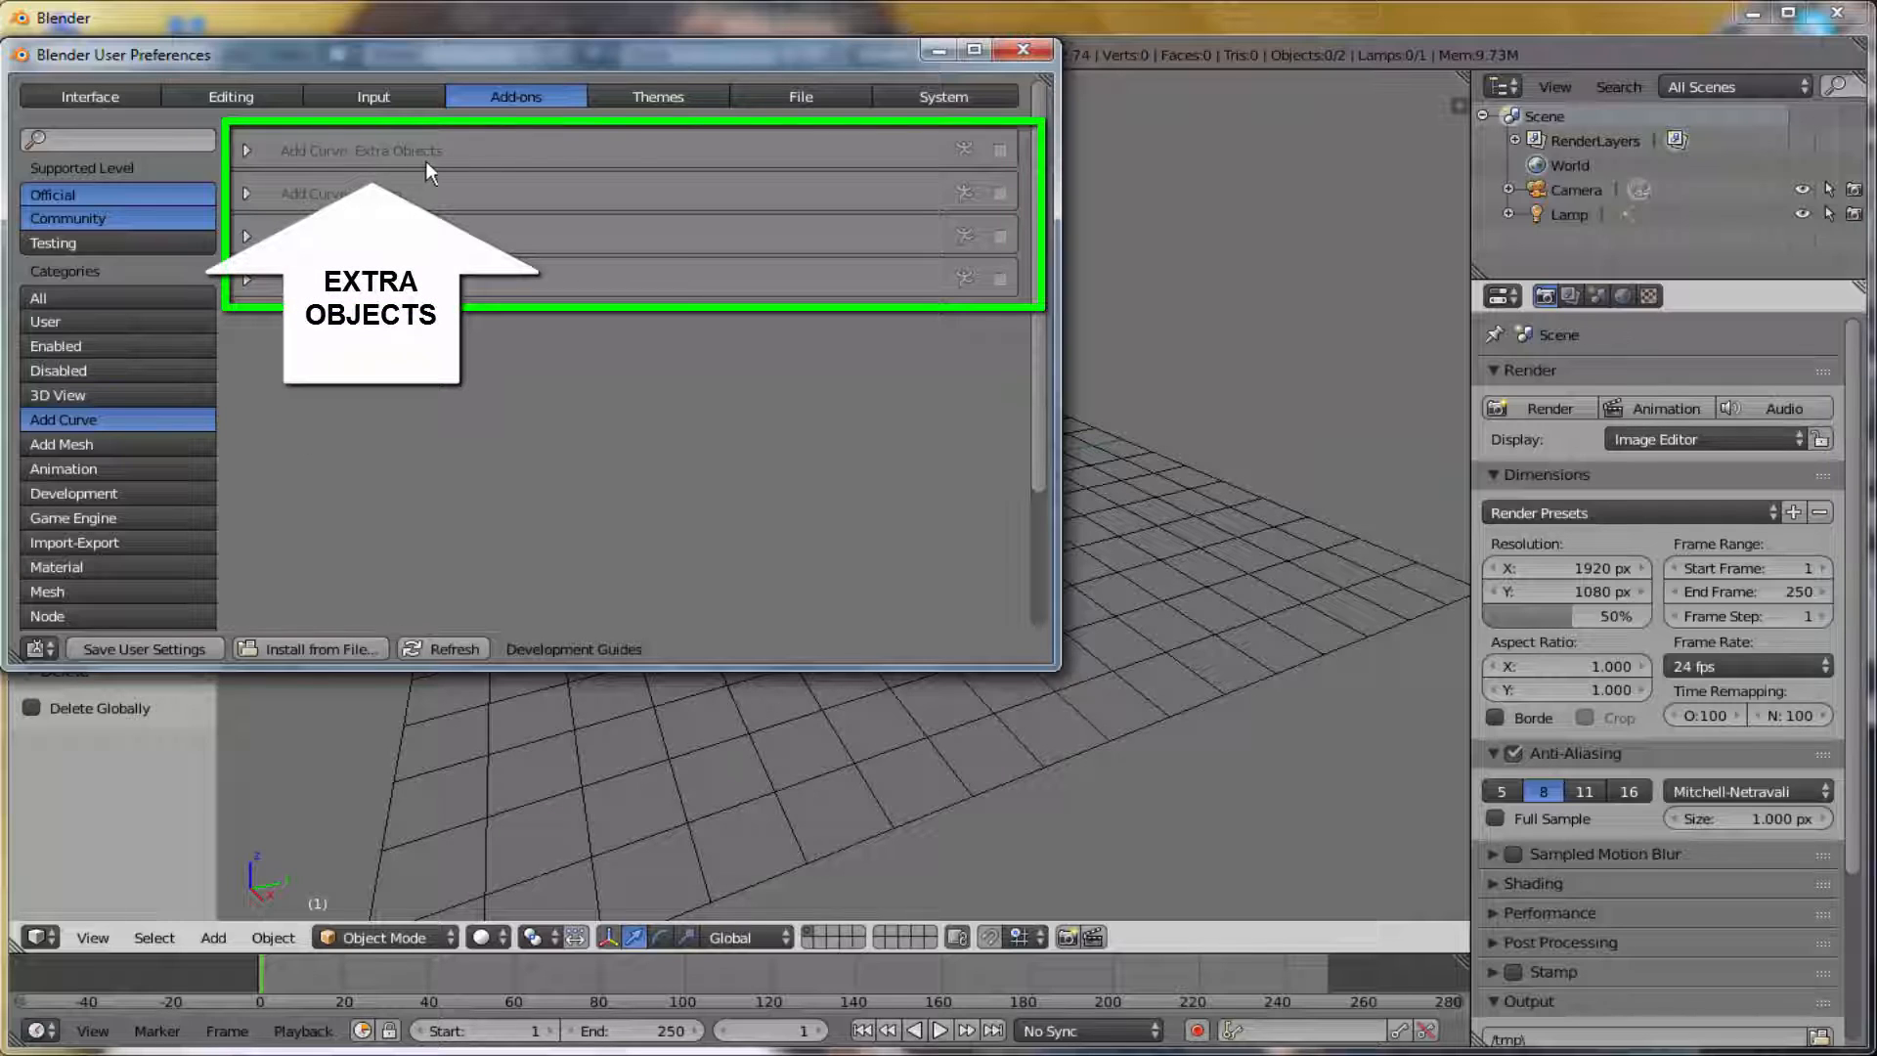
{"action": "left_click", "coordinate": [1000, 151]}
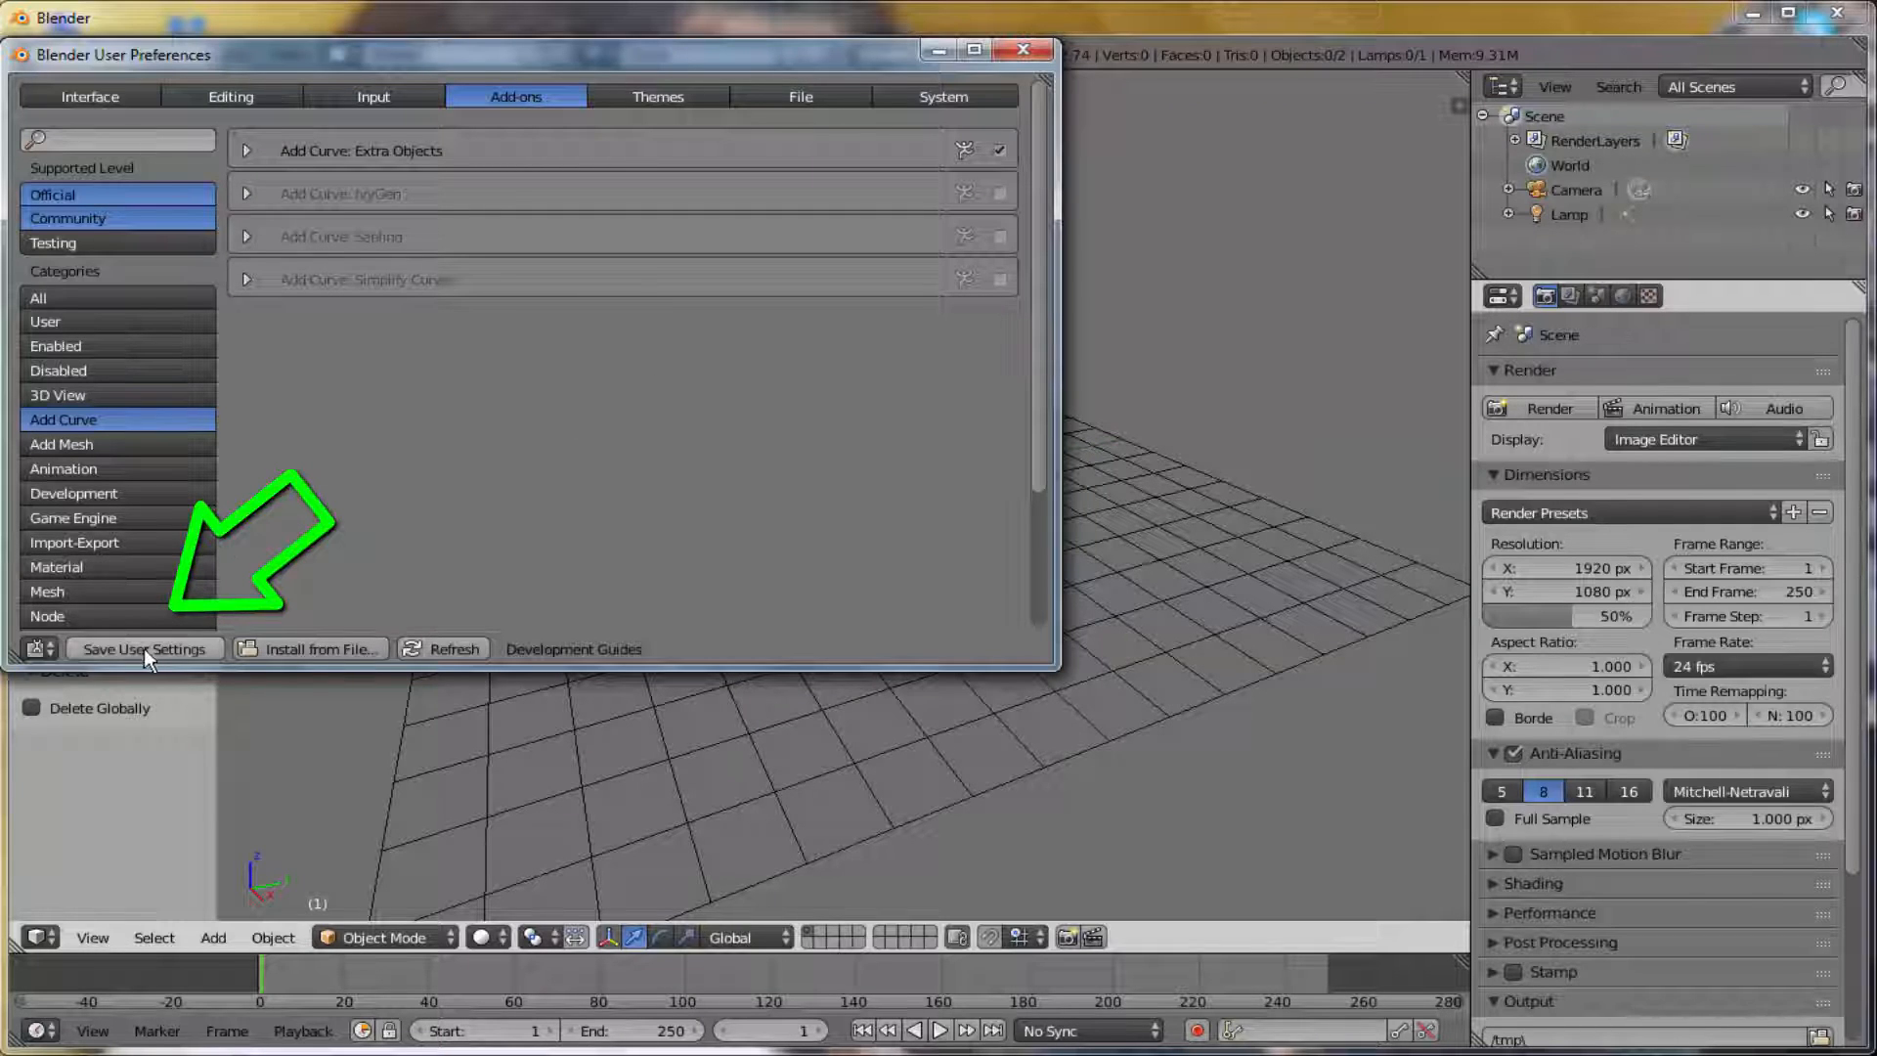
{"action": "left_click", "coordinate": [170, 651]}
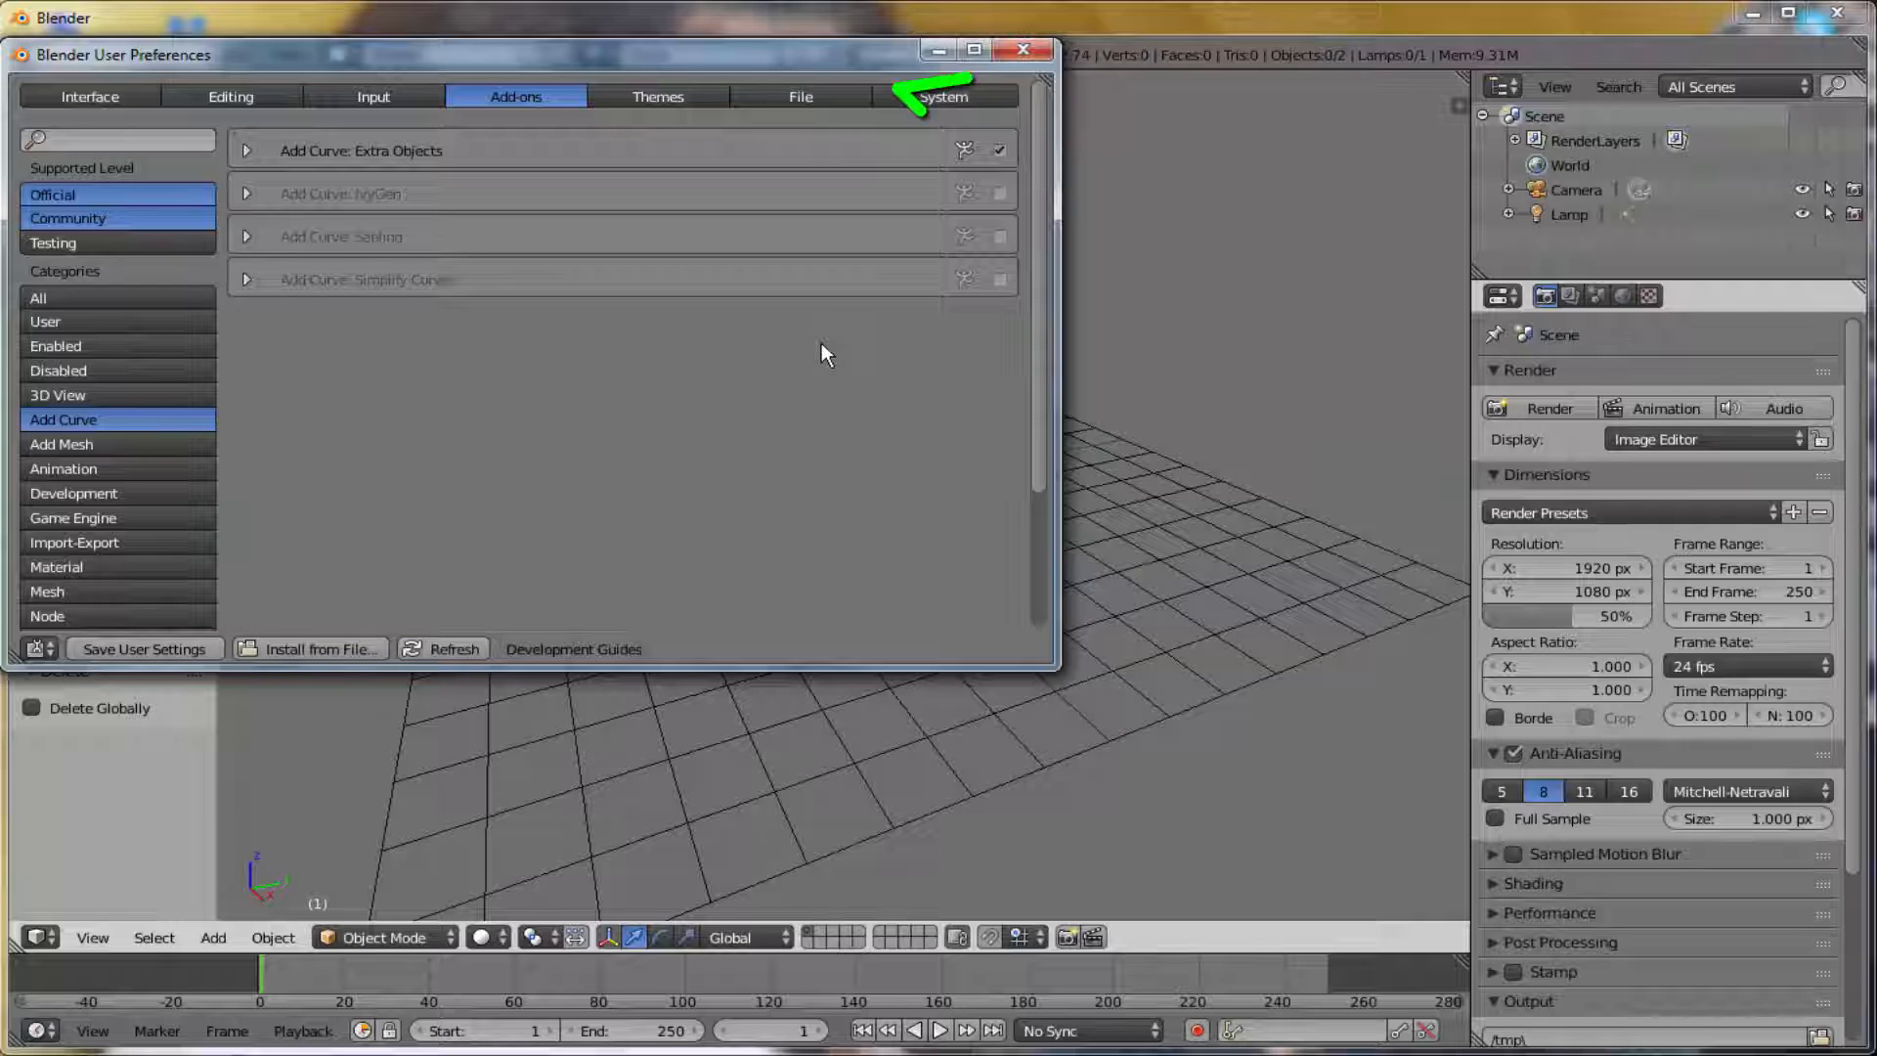
{"action": "left_click", "coordinate": [1025, 49]}
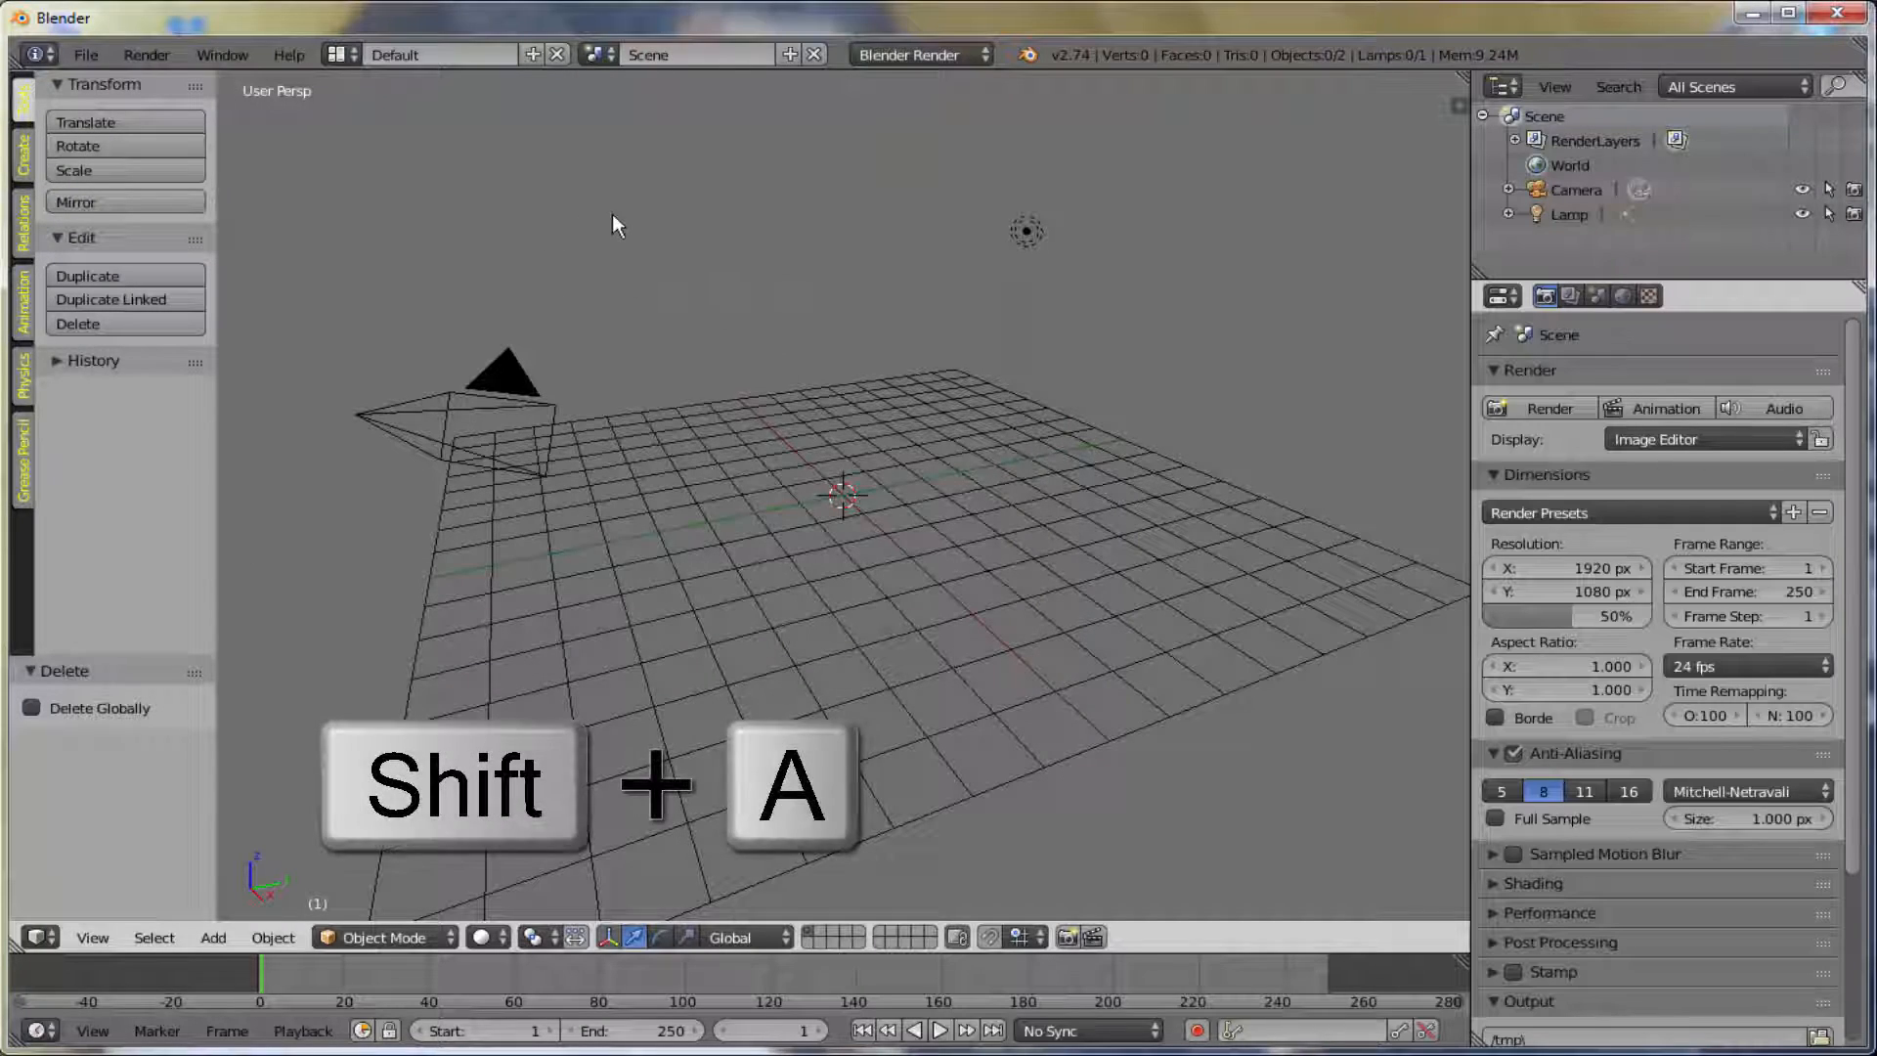
- Add a Spirals curve at the scene origin and enlarge its operator settings area to show all spiral parameters
{"action": "key", "text": "shift+a"}
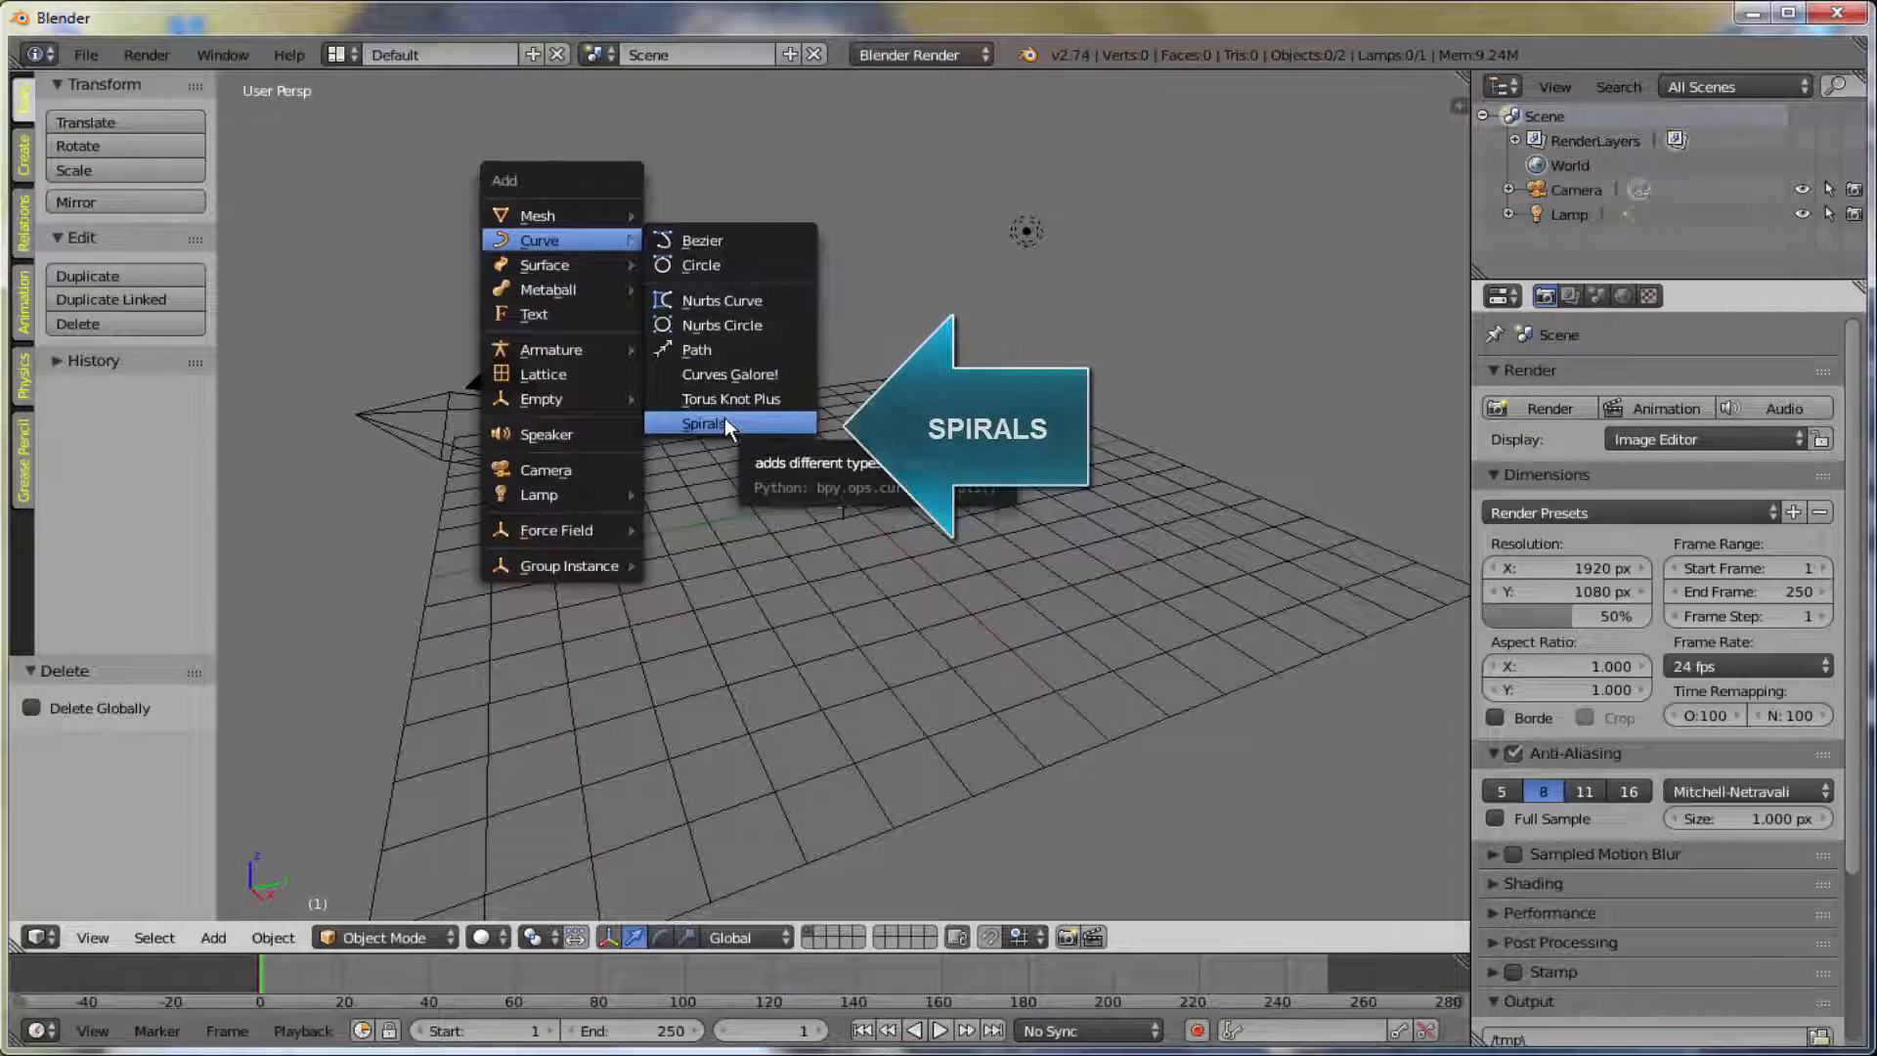
{"action": "left_click", "coordinate": [724, 422]}
{"action": "scroll", "coordinate": [945, 614], "scroll_direction": "up", "scroll_amount": 6}
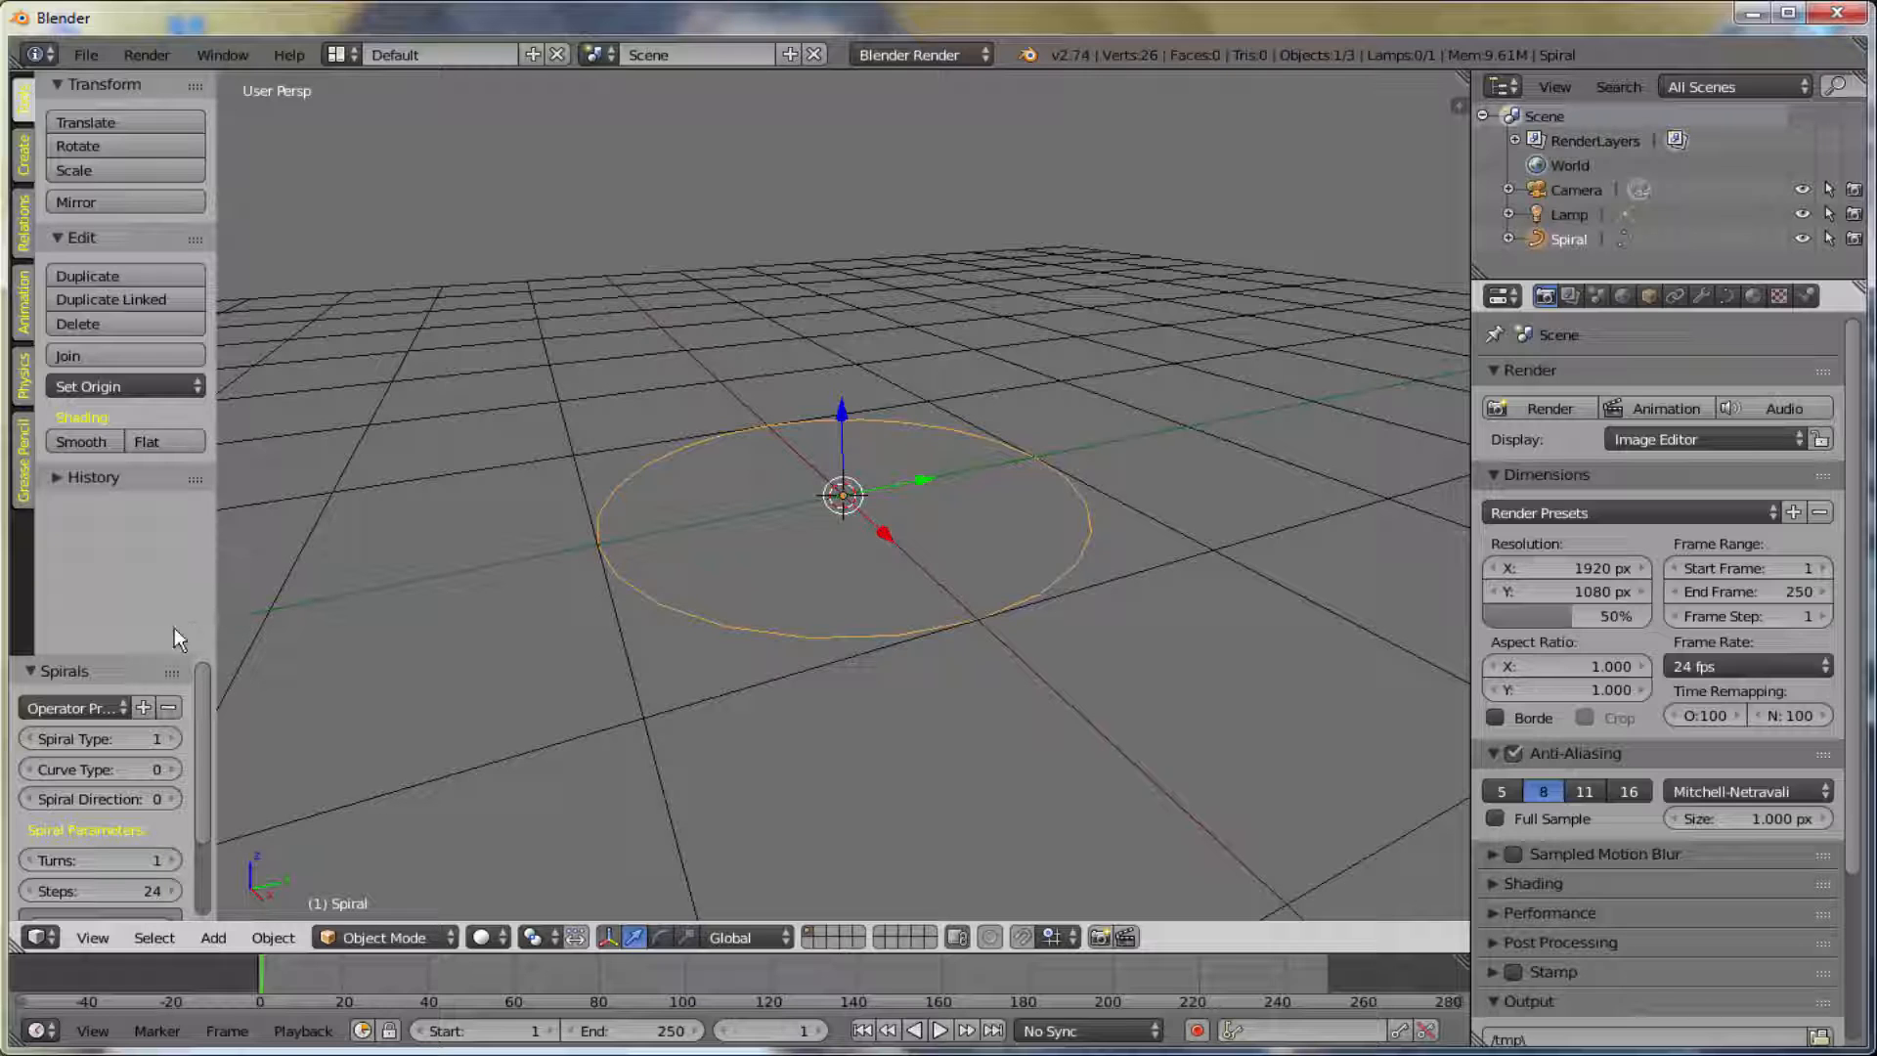
{"action": "left_click_drag", "start_coordinate": [131, 655], "coordinate": [127, 518]}
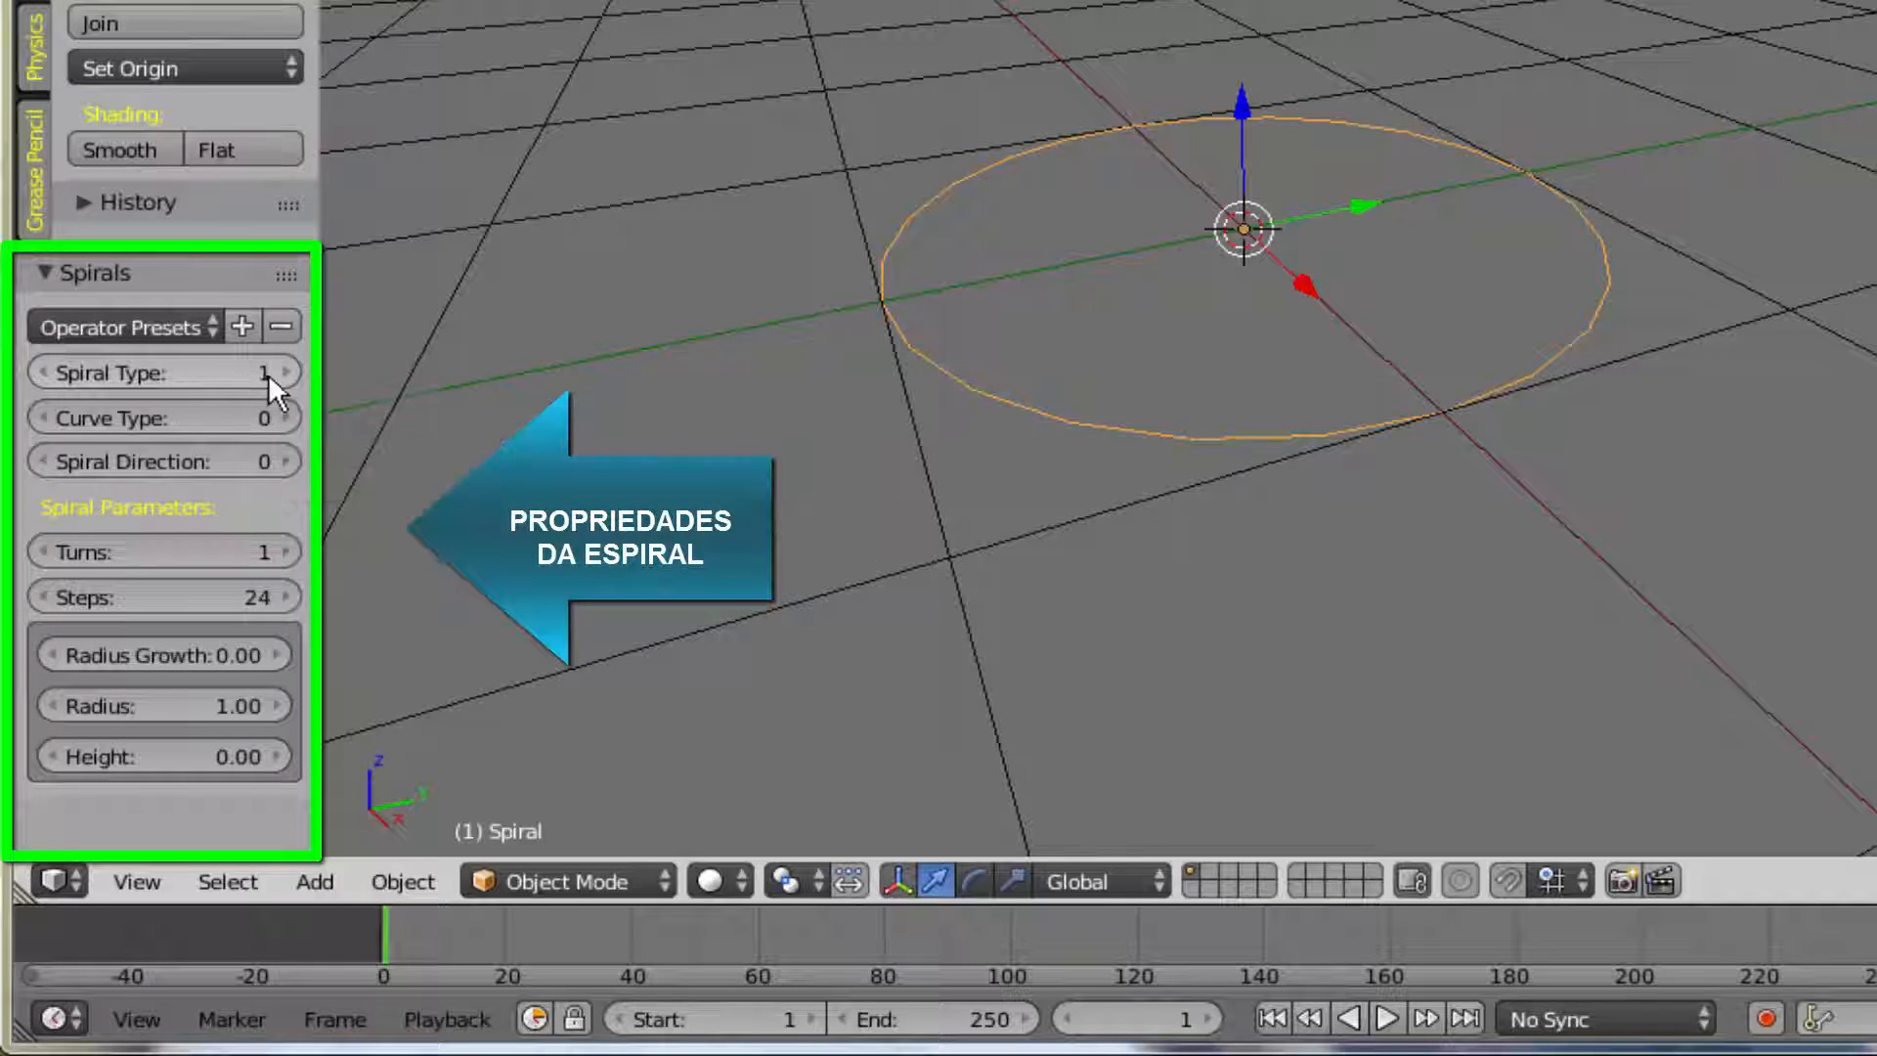
- Try spiral type 4 on the new curve and return it to type 1
{"action": "left_click_drag", "start_coordinate": [268, 373], "coordinate": [356, 373]}
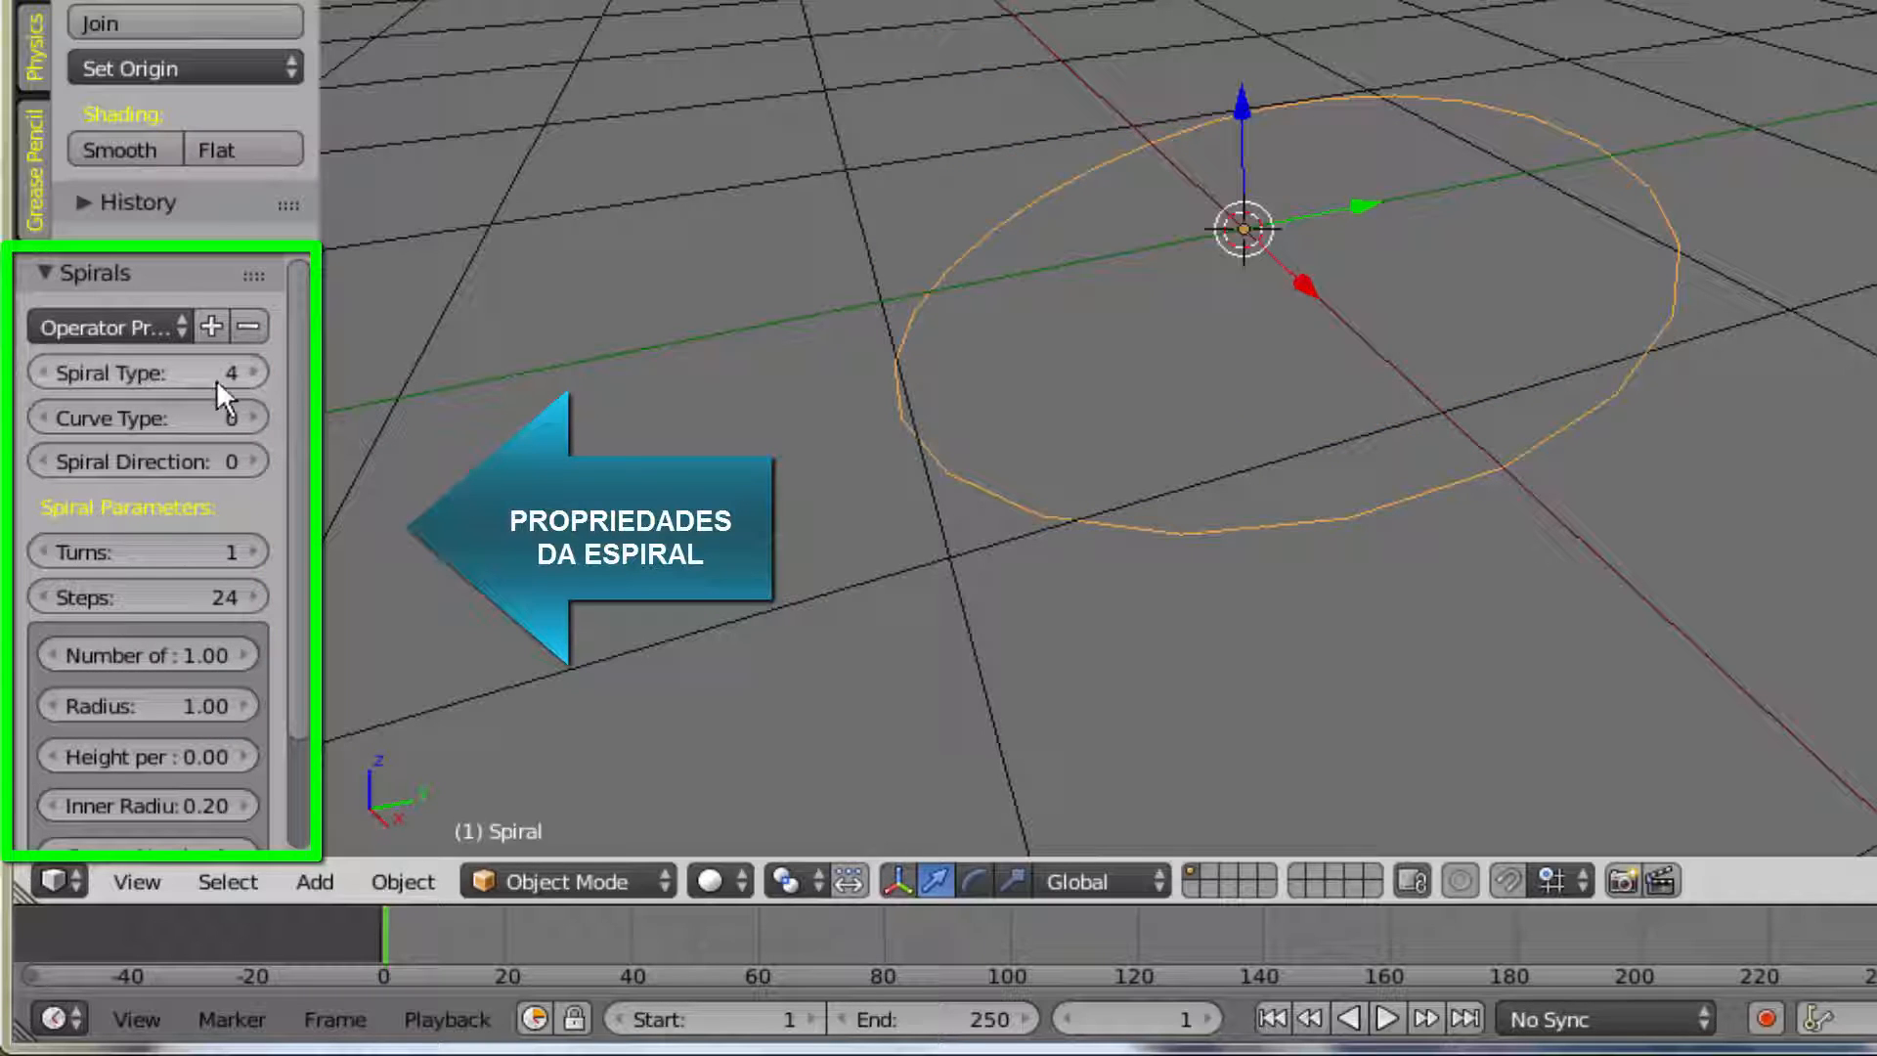
{"action": "left_click", "coordinate": [43, 373]}
{"action": "left_click", "coordinate": [43, 372]}
{"action": "left_click", "coordinate": [43, 373]}
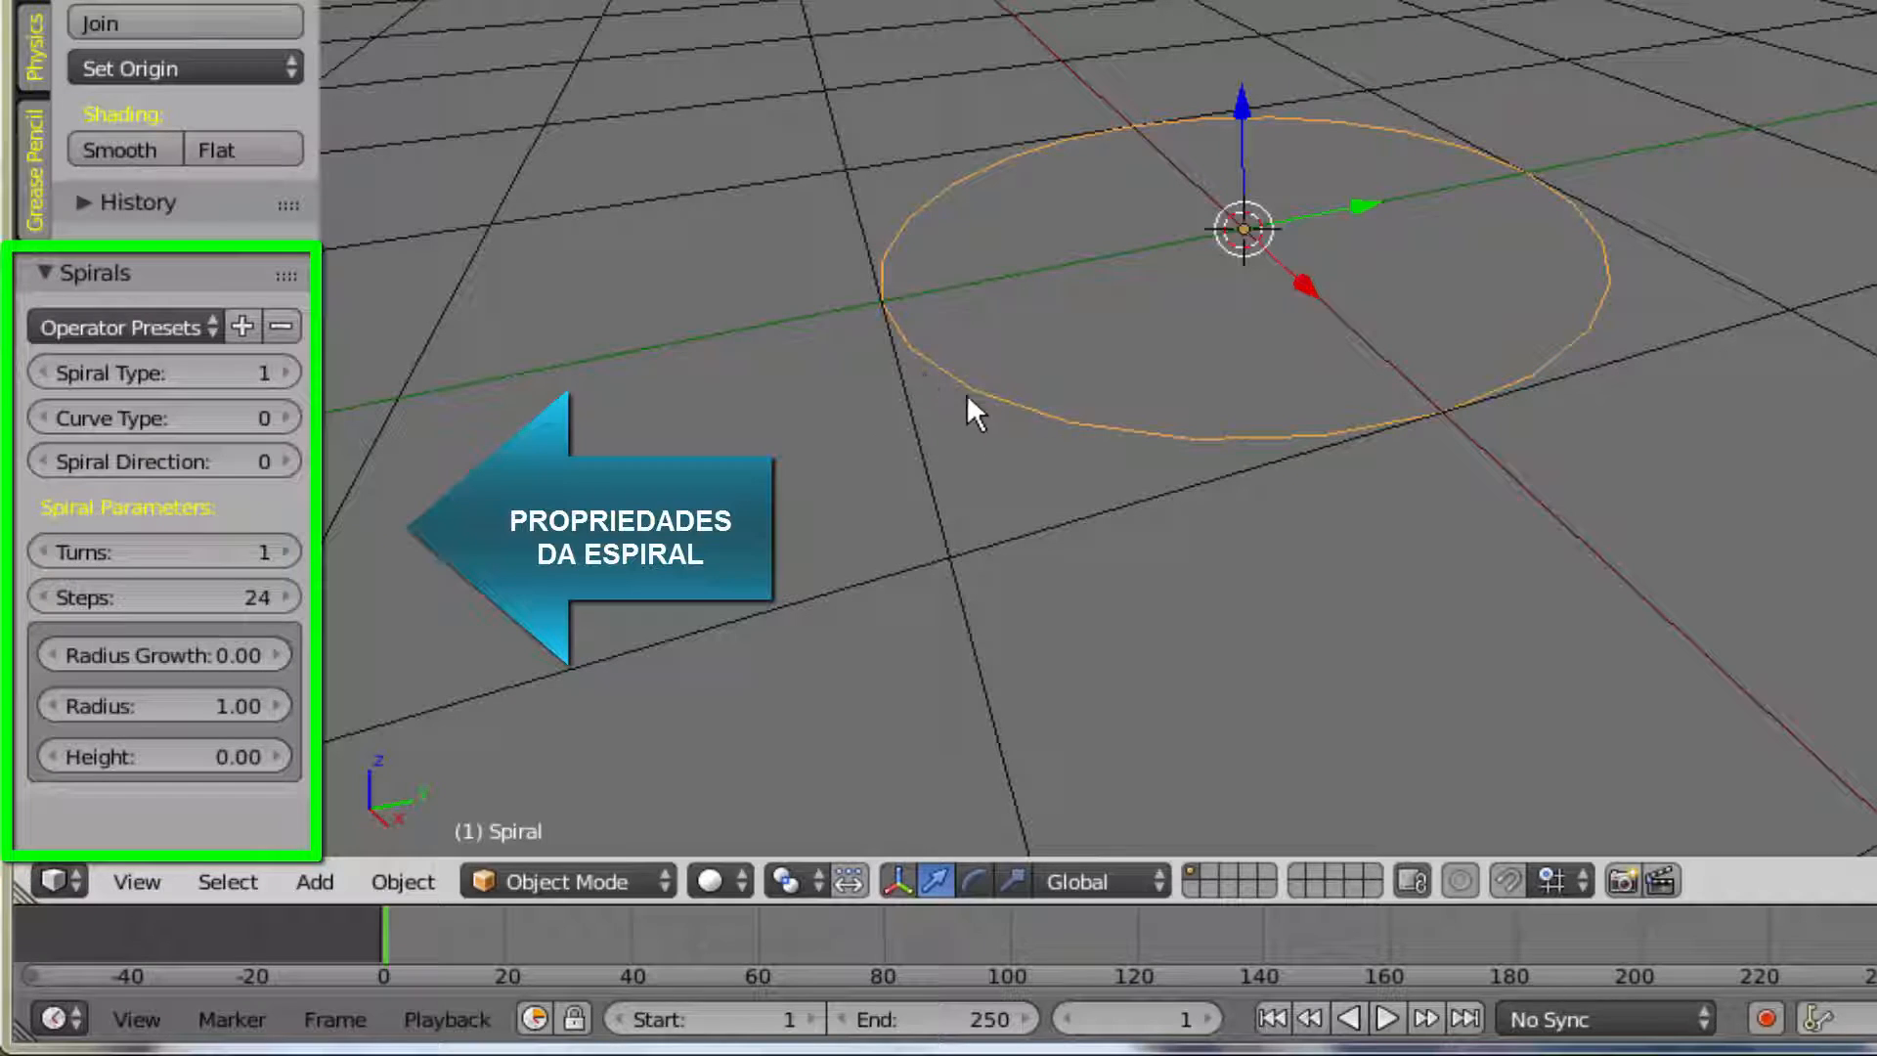
- Raise the spiral's height to 0.21
{"action": "scroll", "coordinate": [411, 533], "scroll_direction": "down", "scroll_amount": 1}
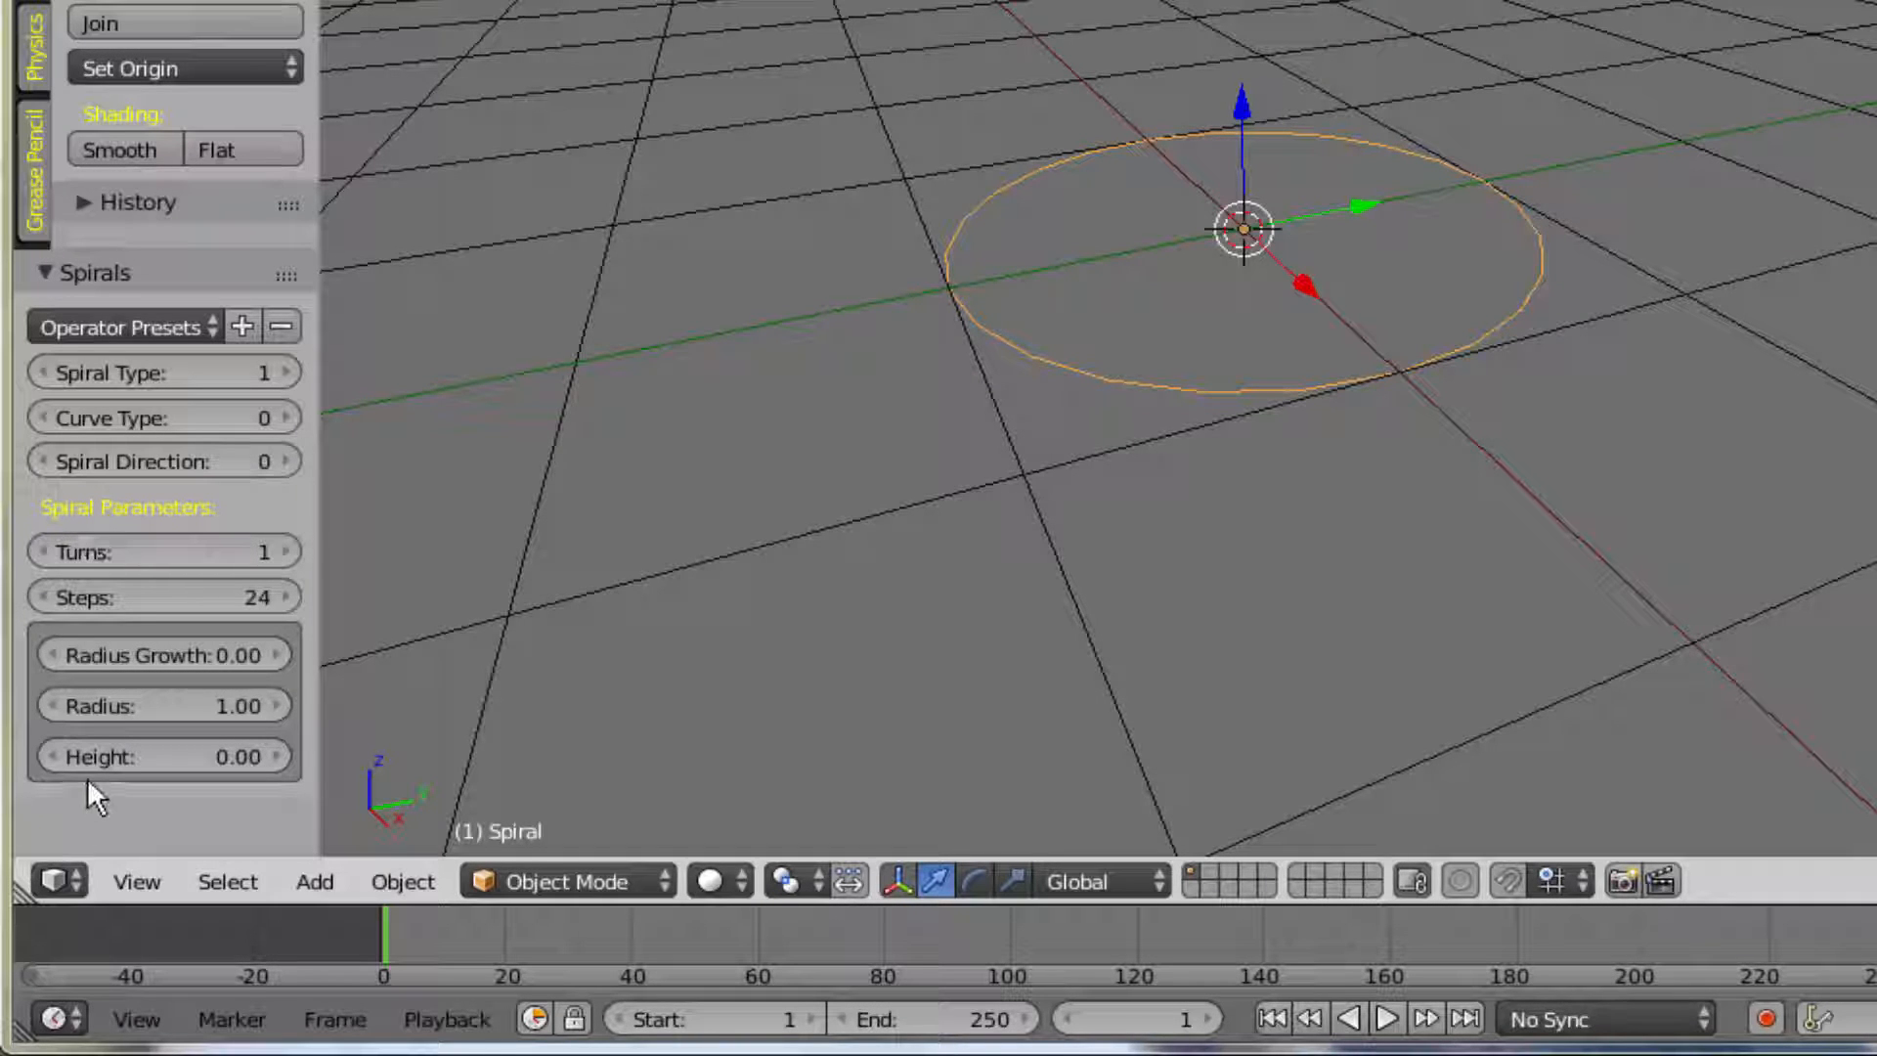
{"action": "left_click", "coordinate": [280, 756]}
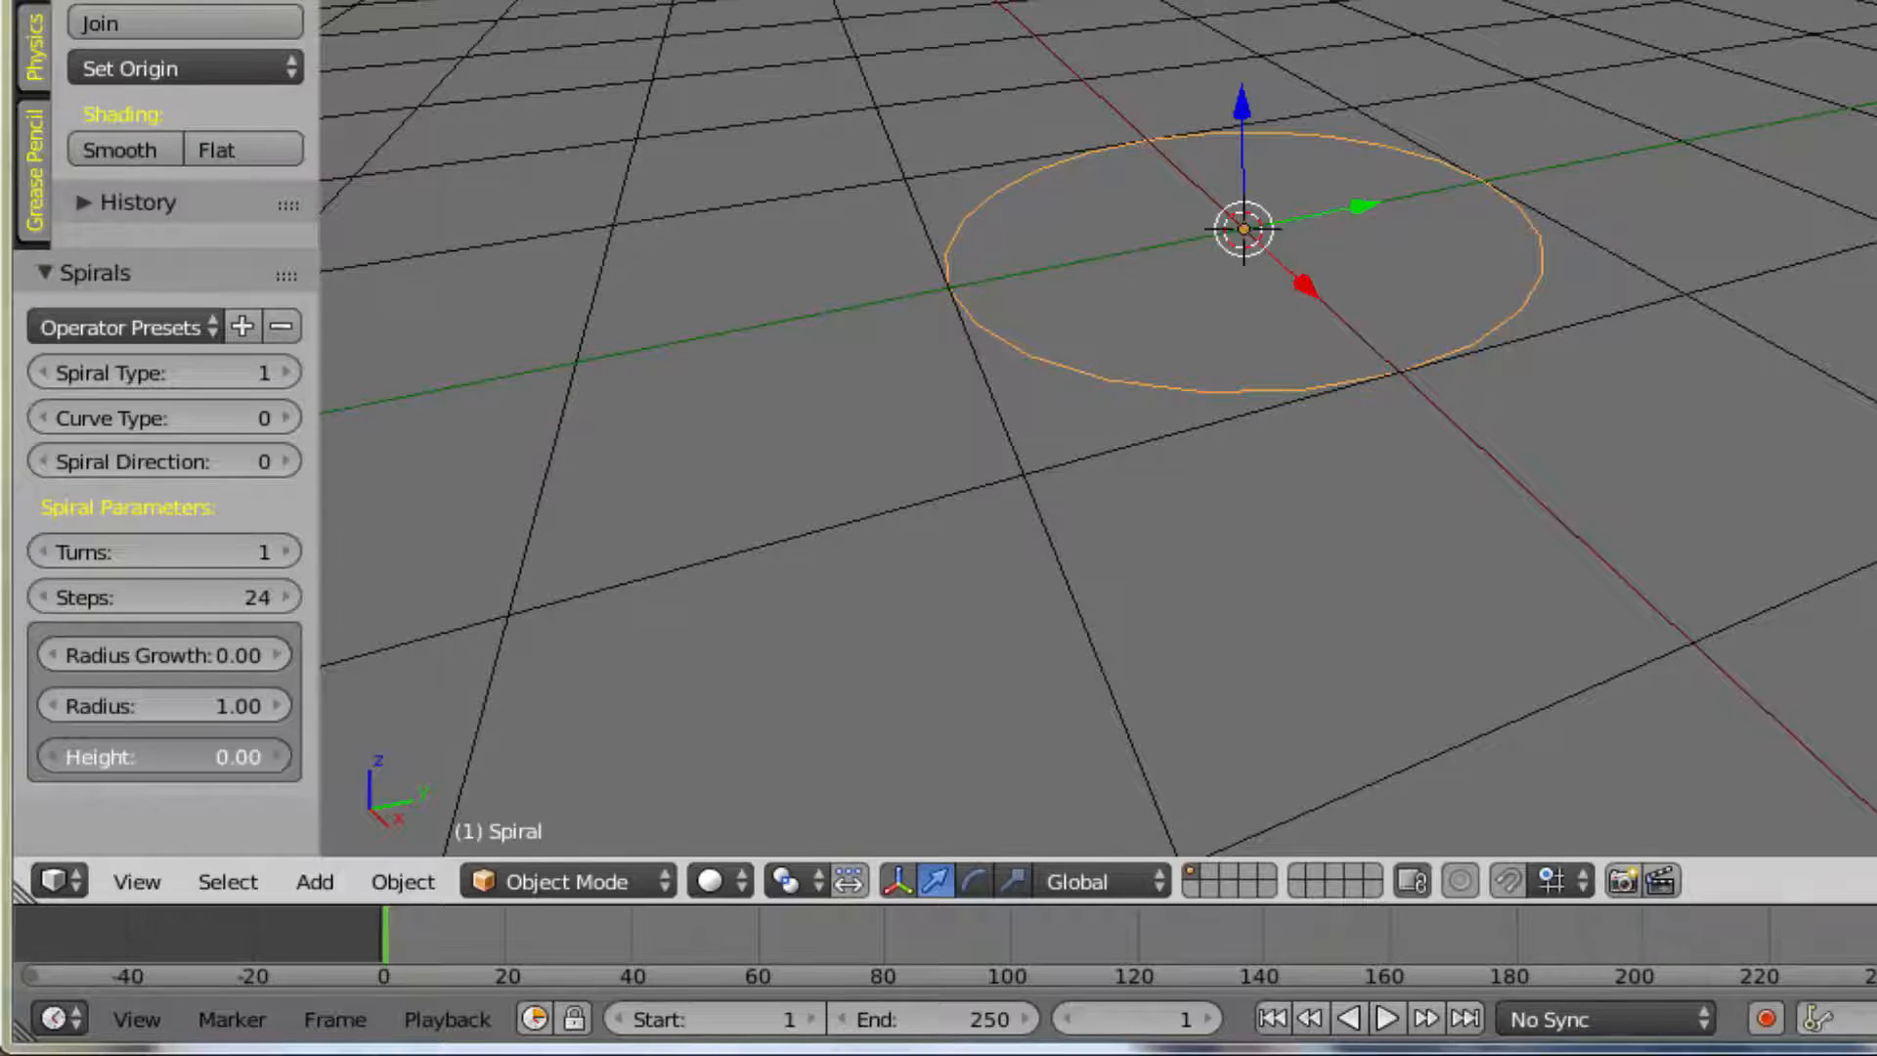
{"action": "left_click", "coordinate": [280, 757]}
{"action": "left_click", "coordinate": [279, 757]}
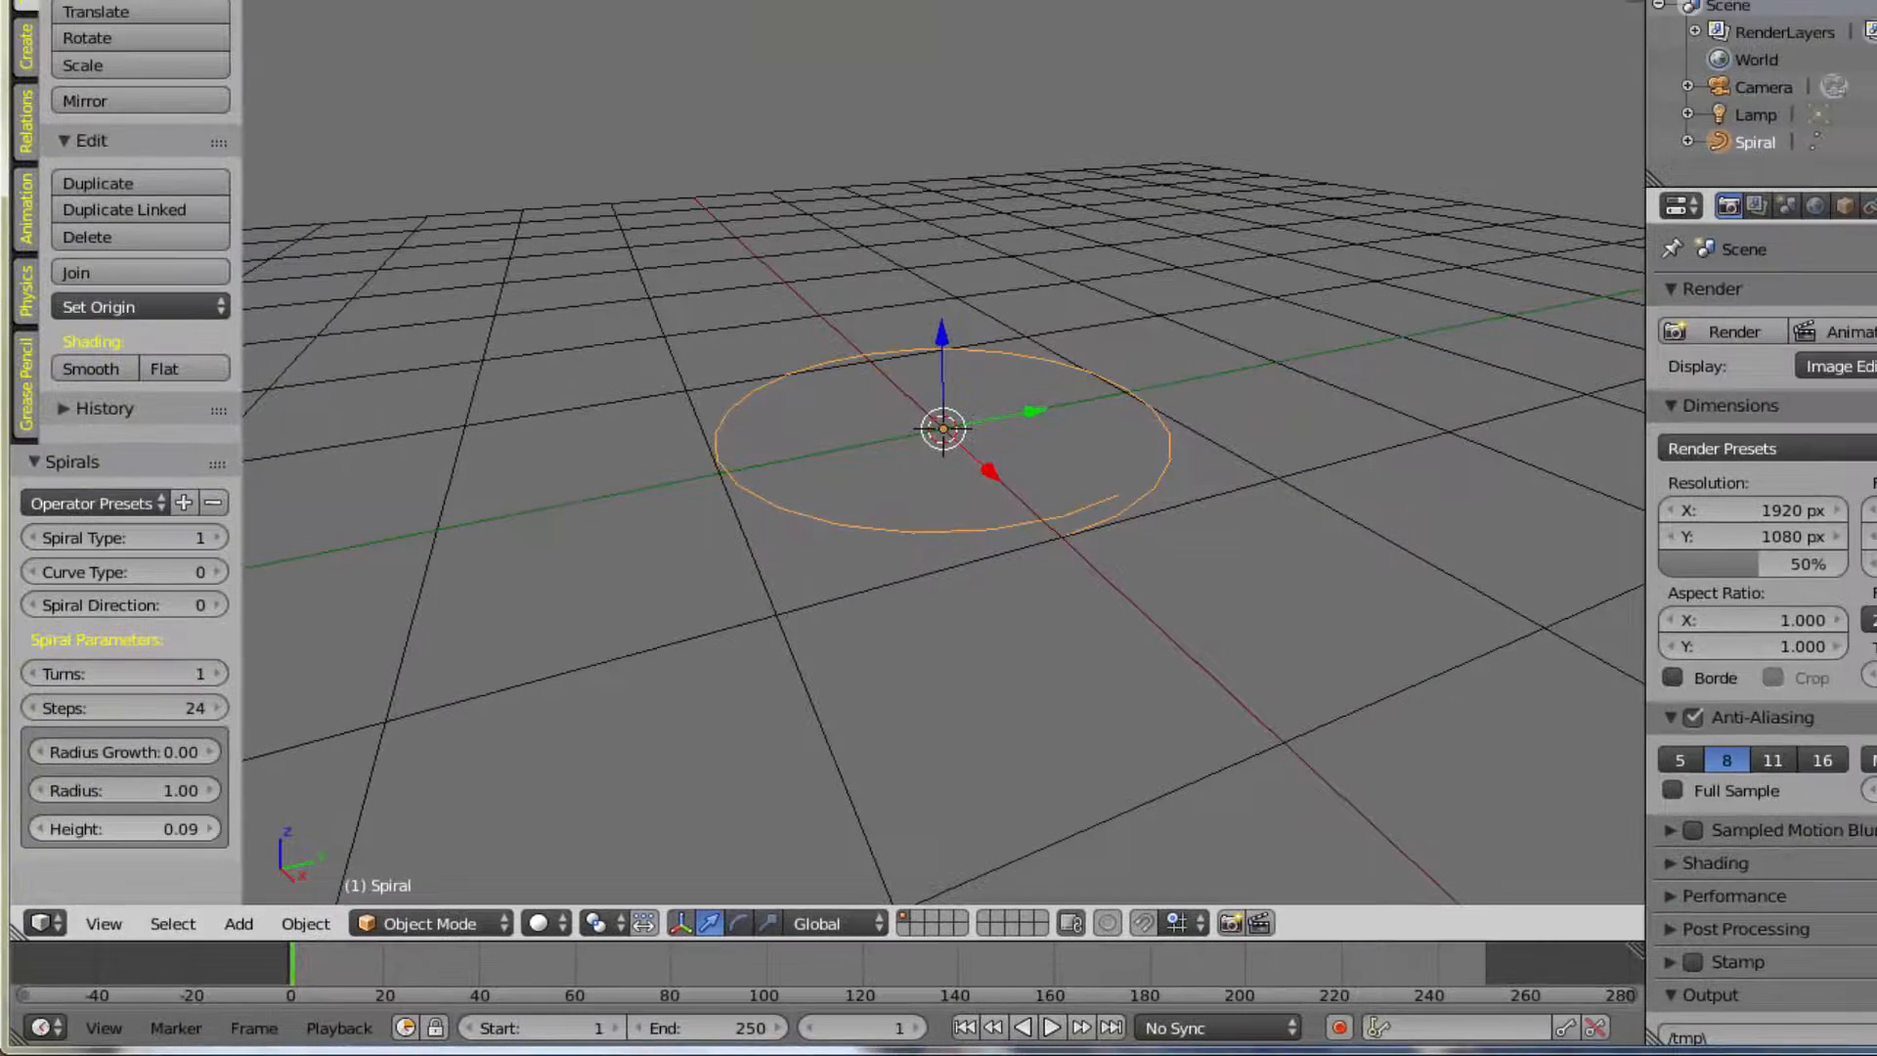
{"action": "left_click", "coordinate": [216, 829]}
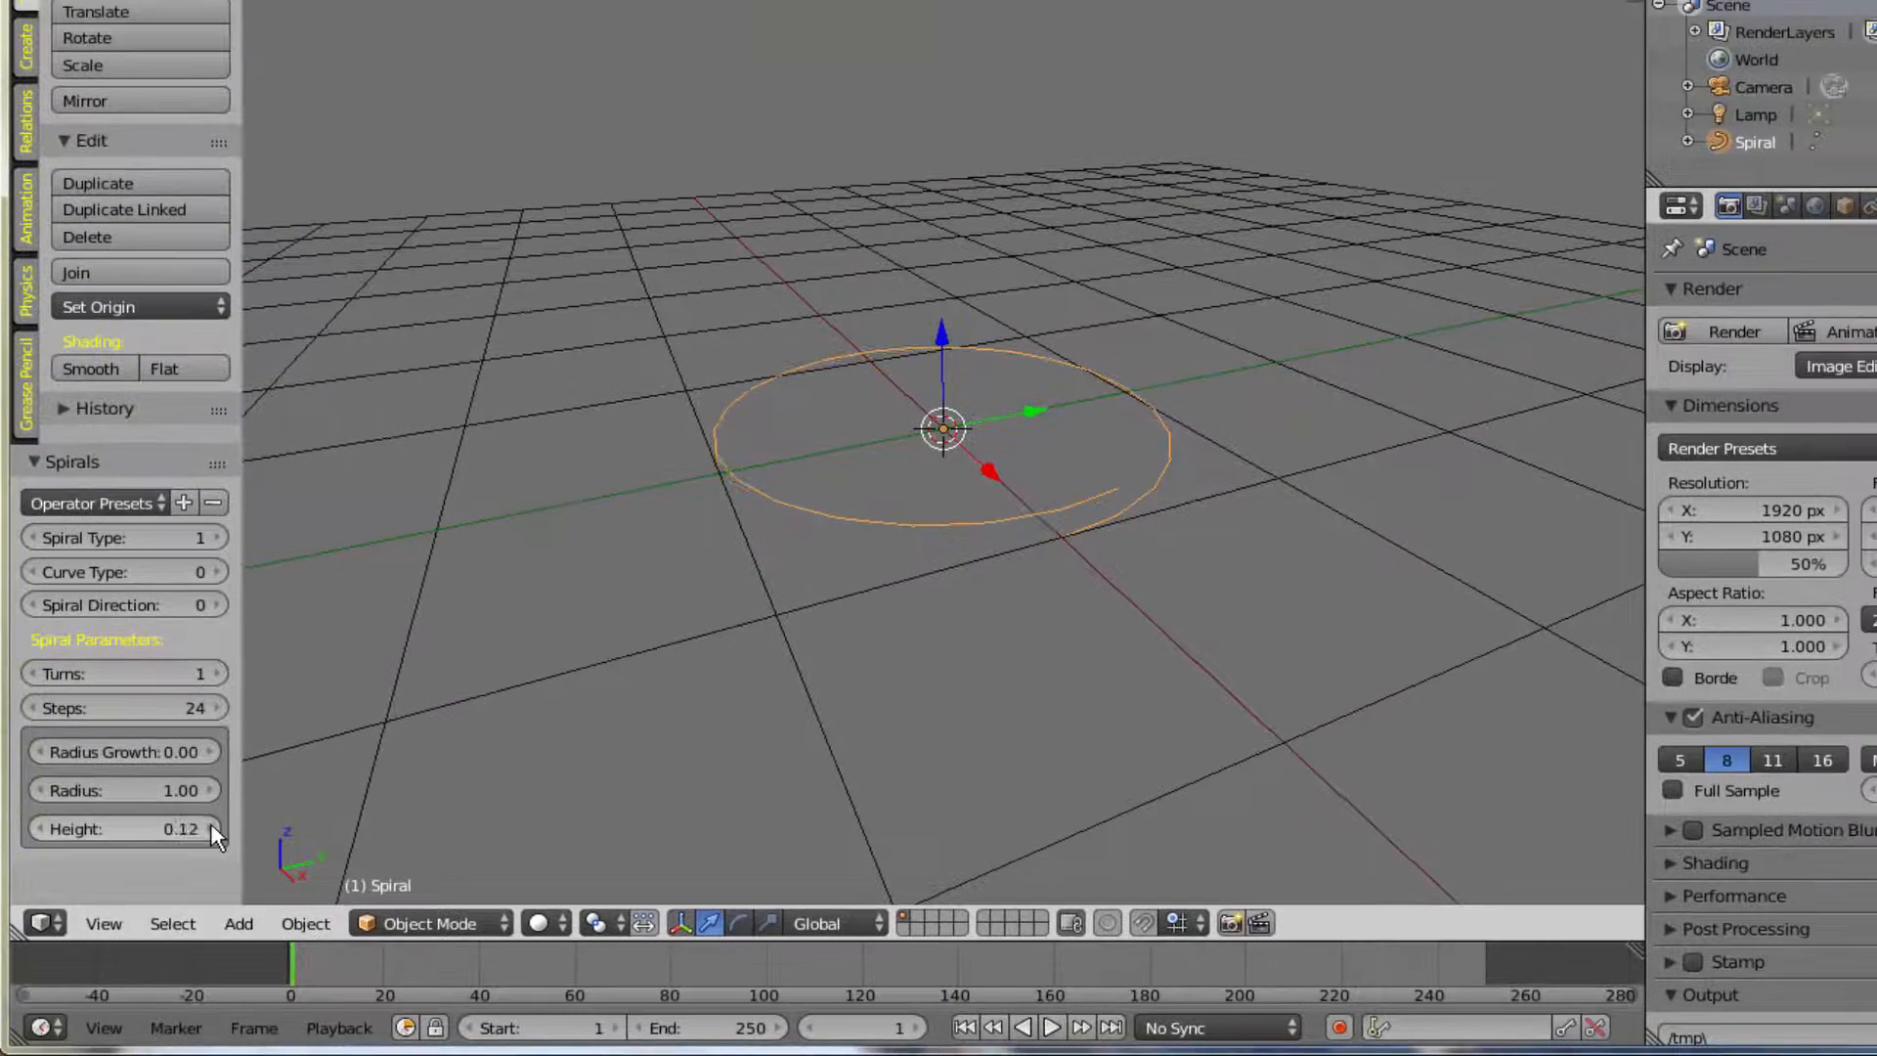
{"action": "left_click", "coordinate": [216, 828]}
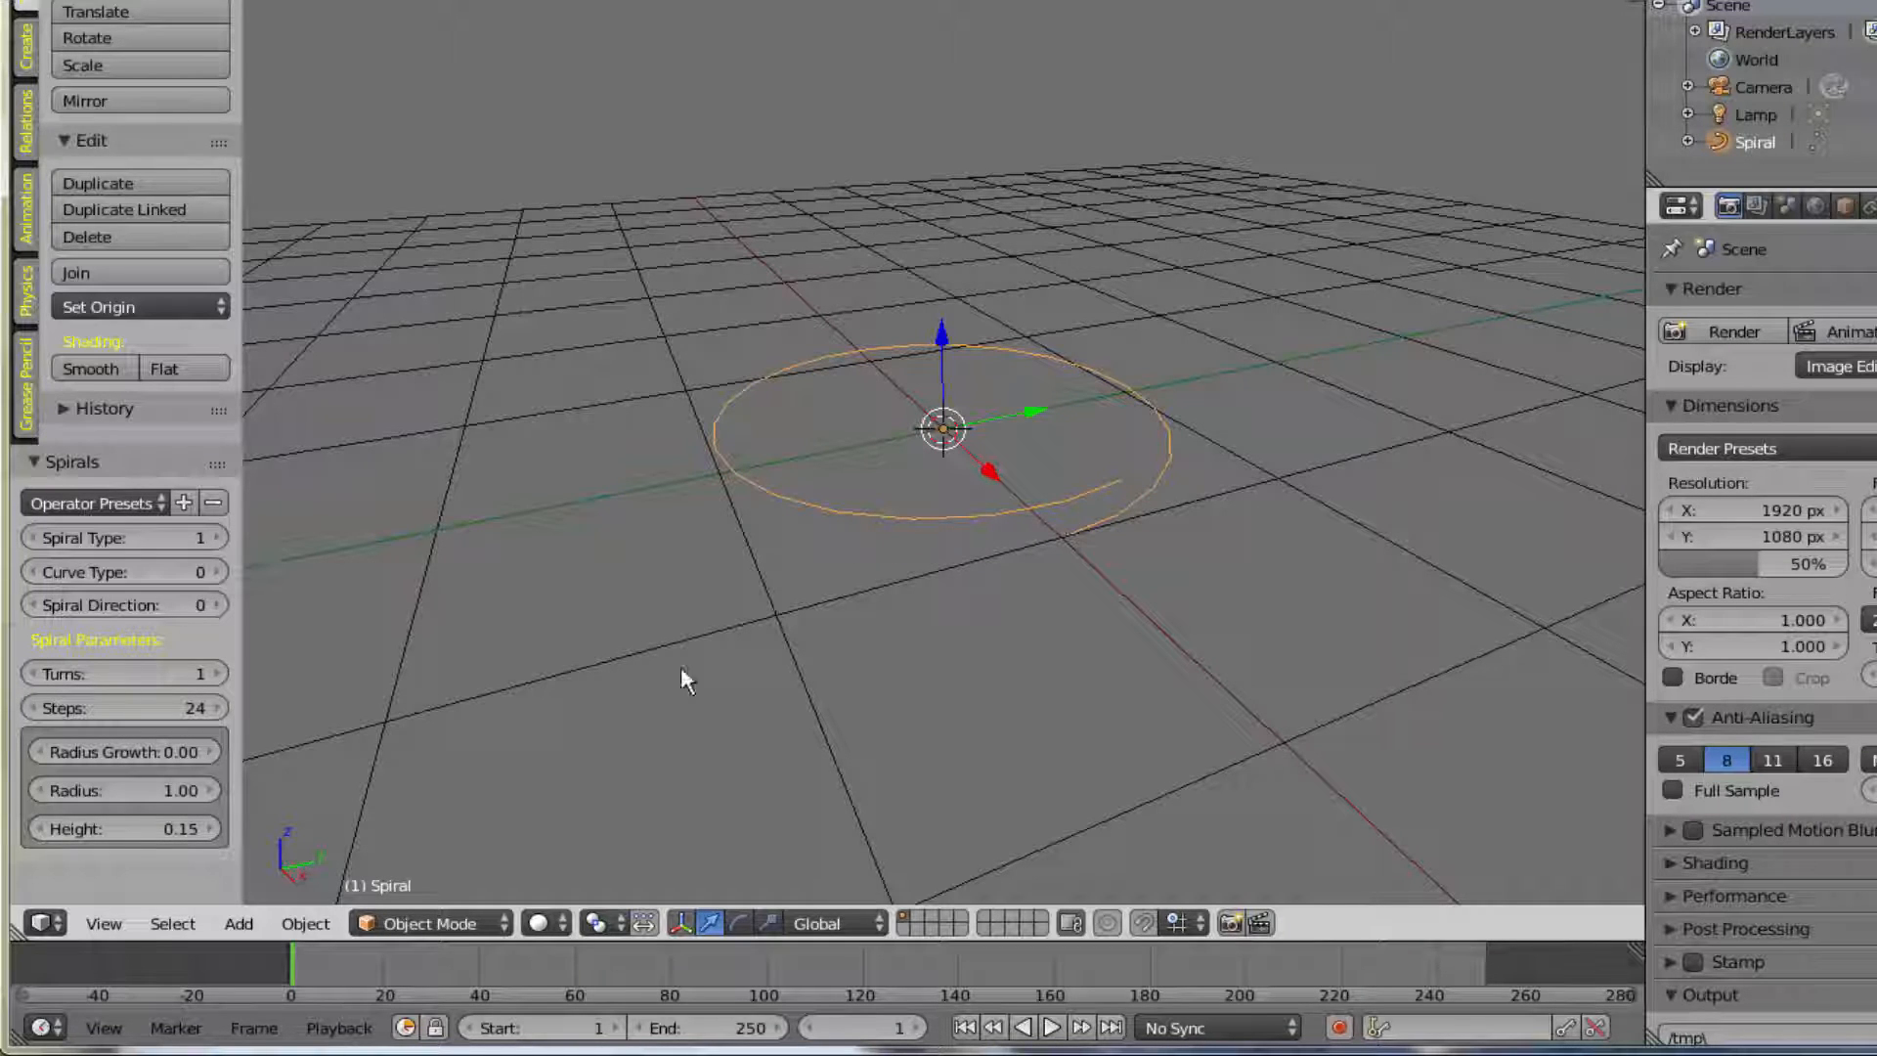
{"action": "left_click", "coordinate": [217, 828]}
{"action": "left_click", "coordinate": [216, 828]}
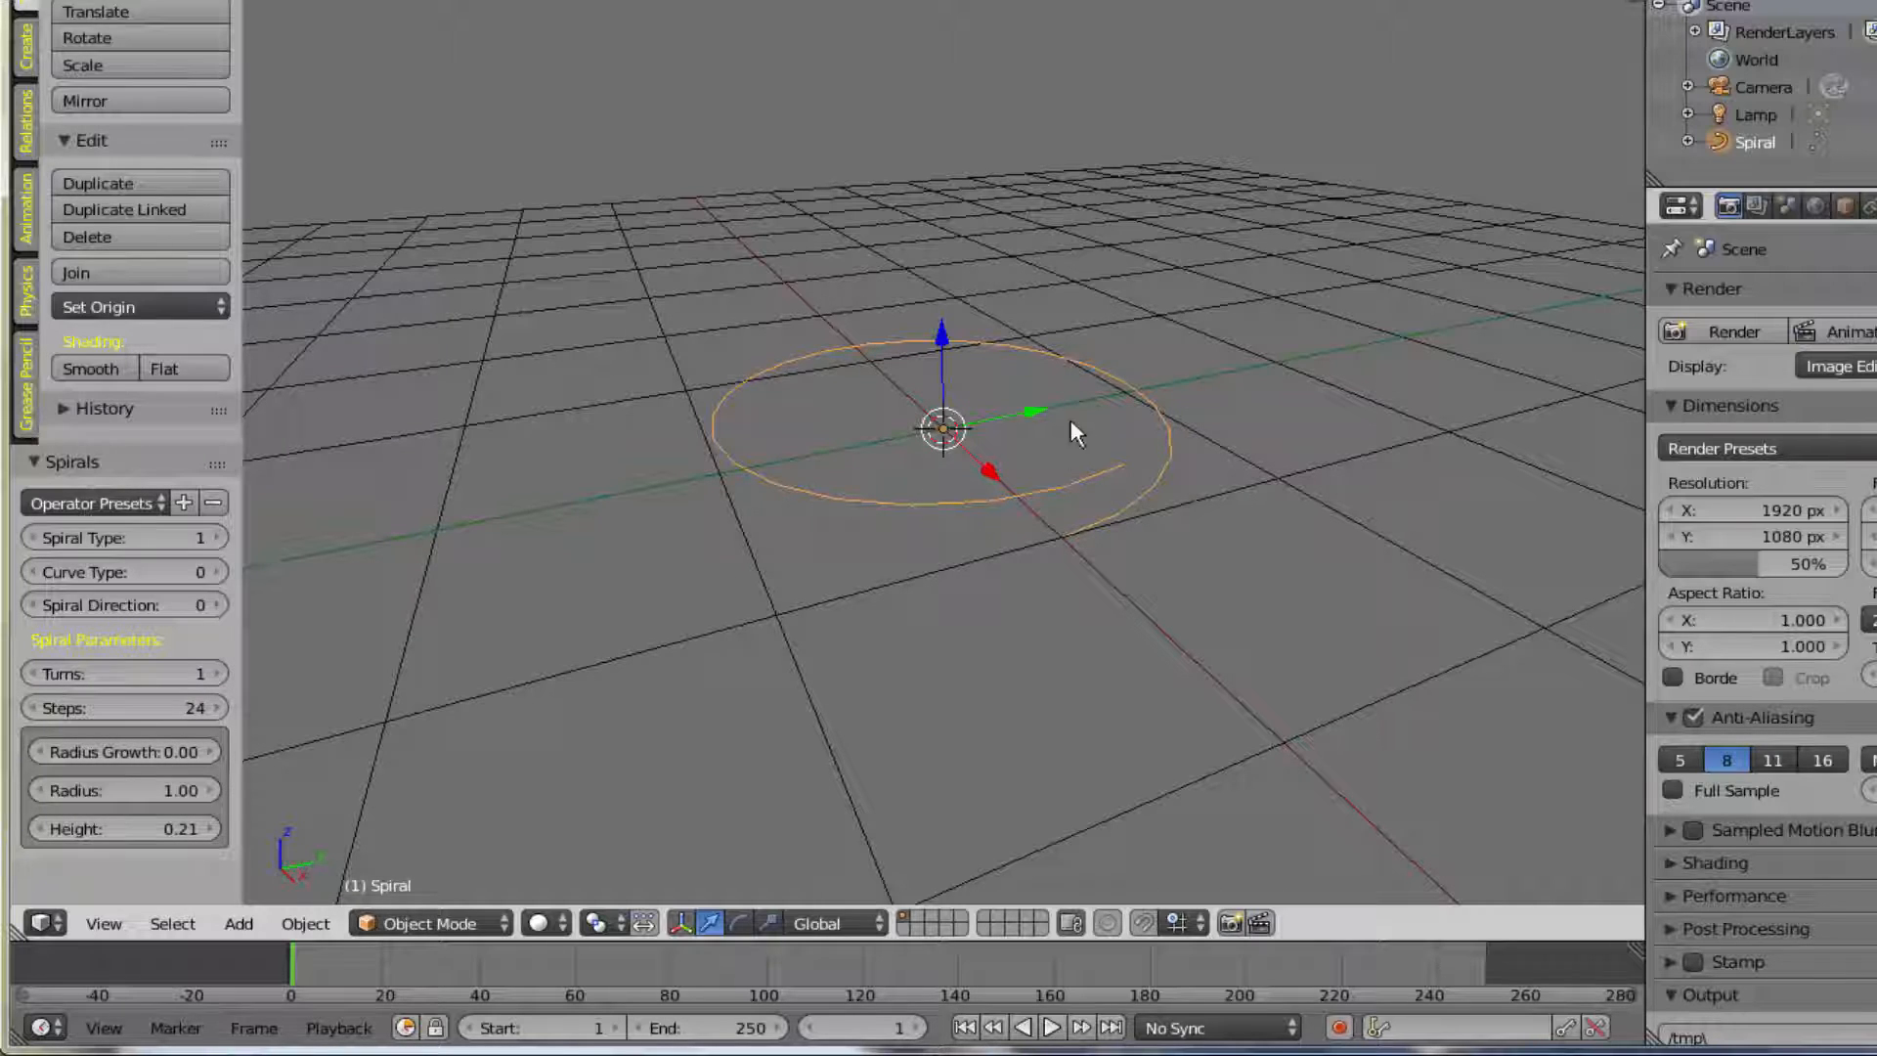
- Set the spiral's turns to 3 and its radius growth to 0.18
{"action": "left_click", "coordinate": [224, 673]}
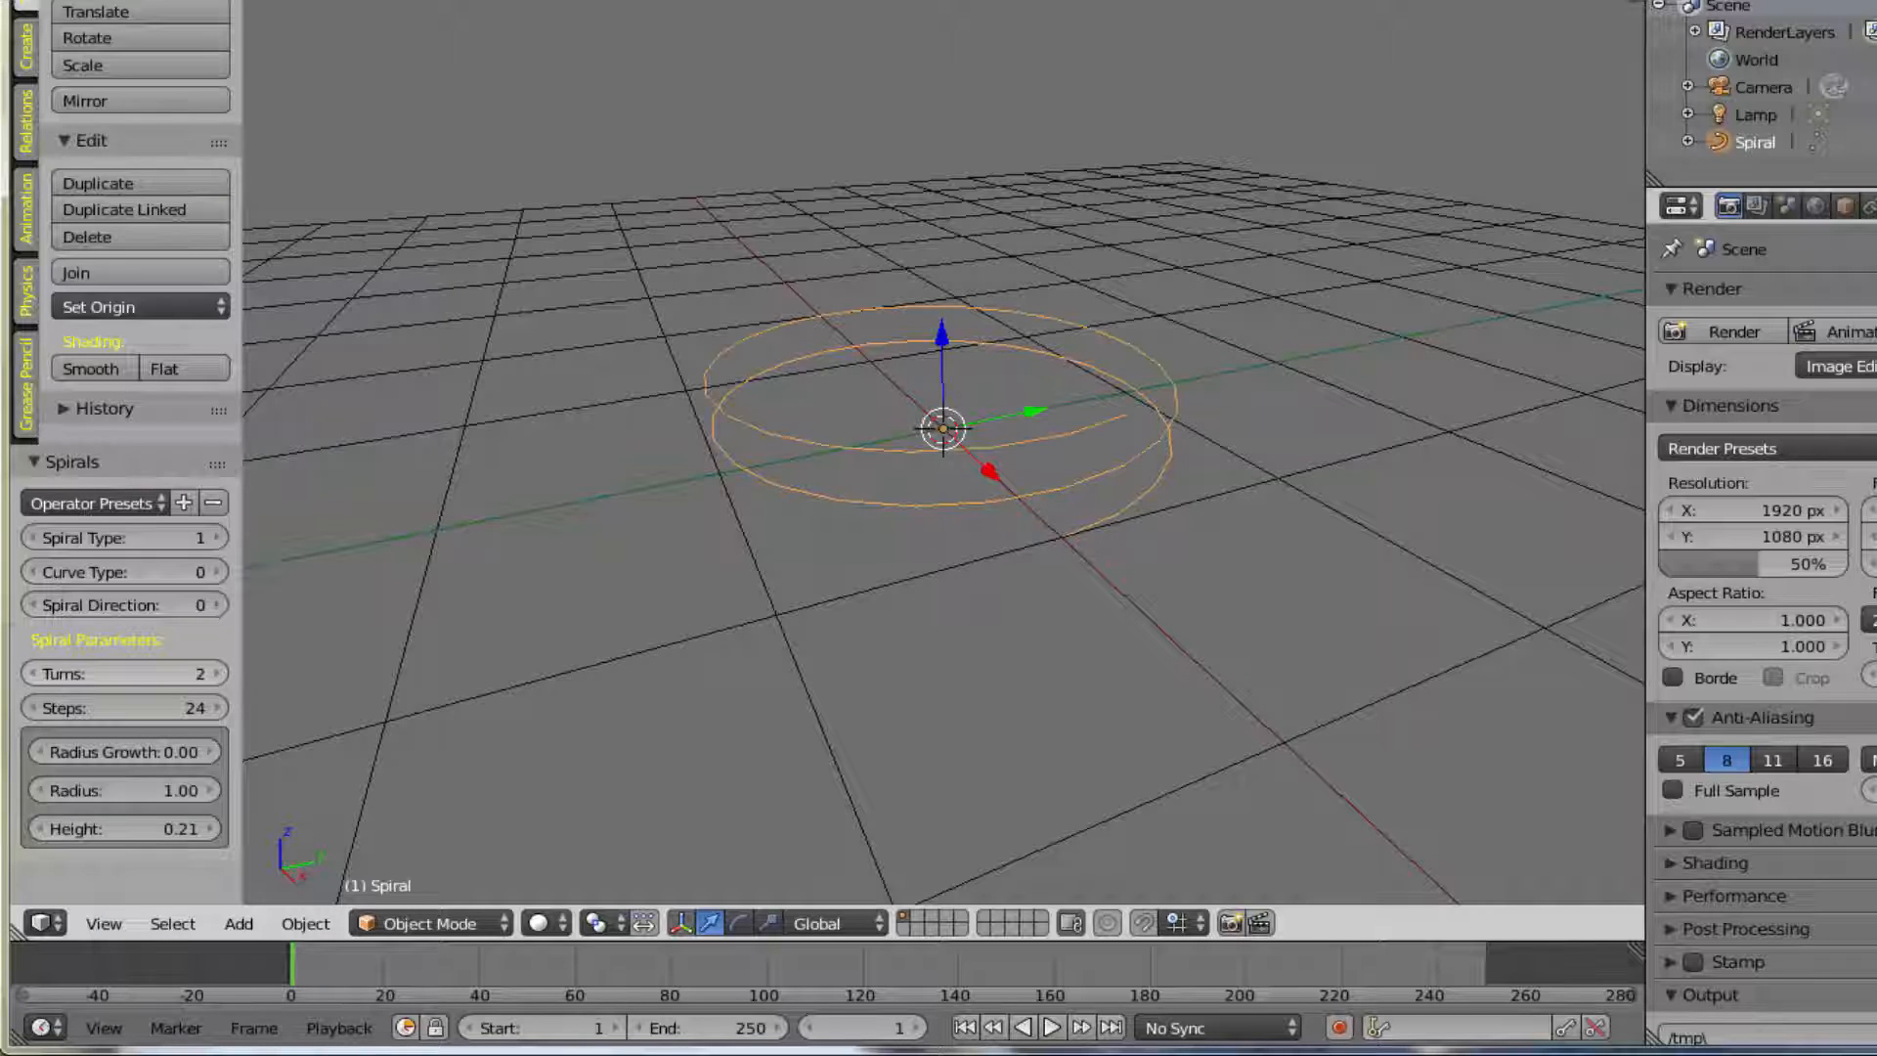
{"action": "left_click", "coordinate": [224, 674]}
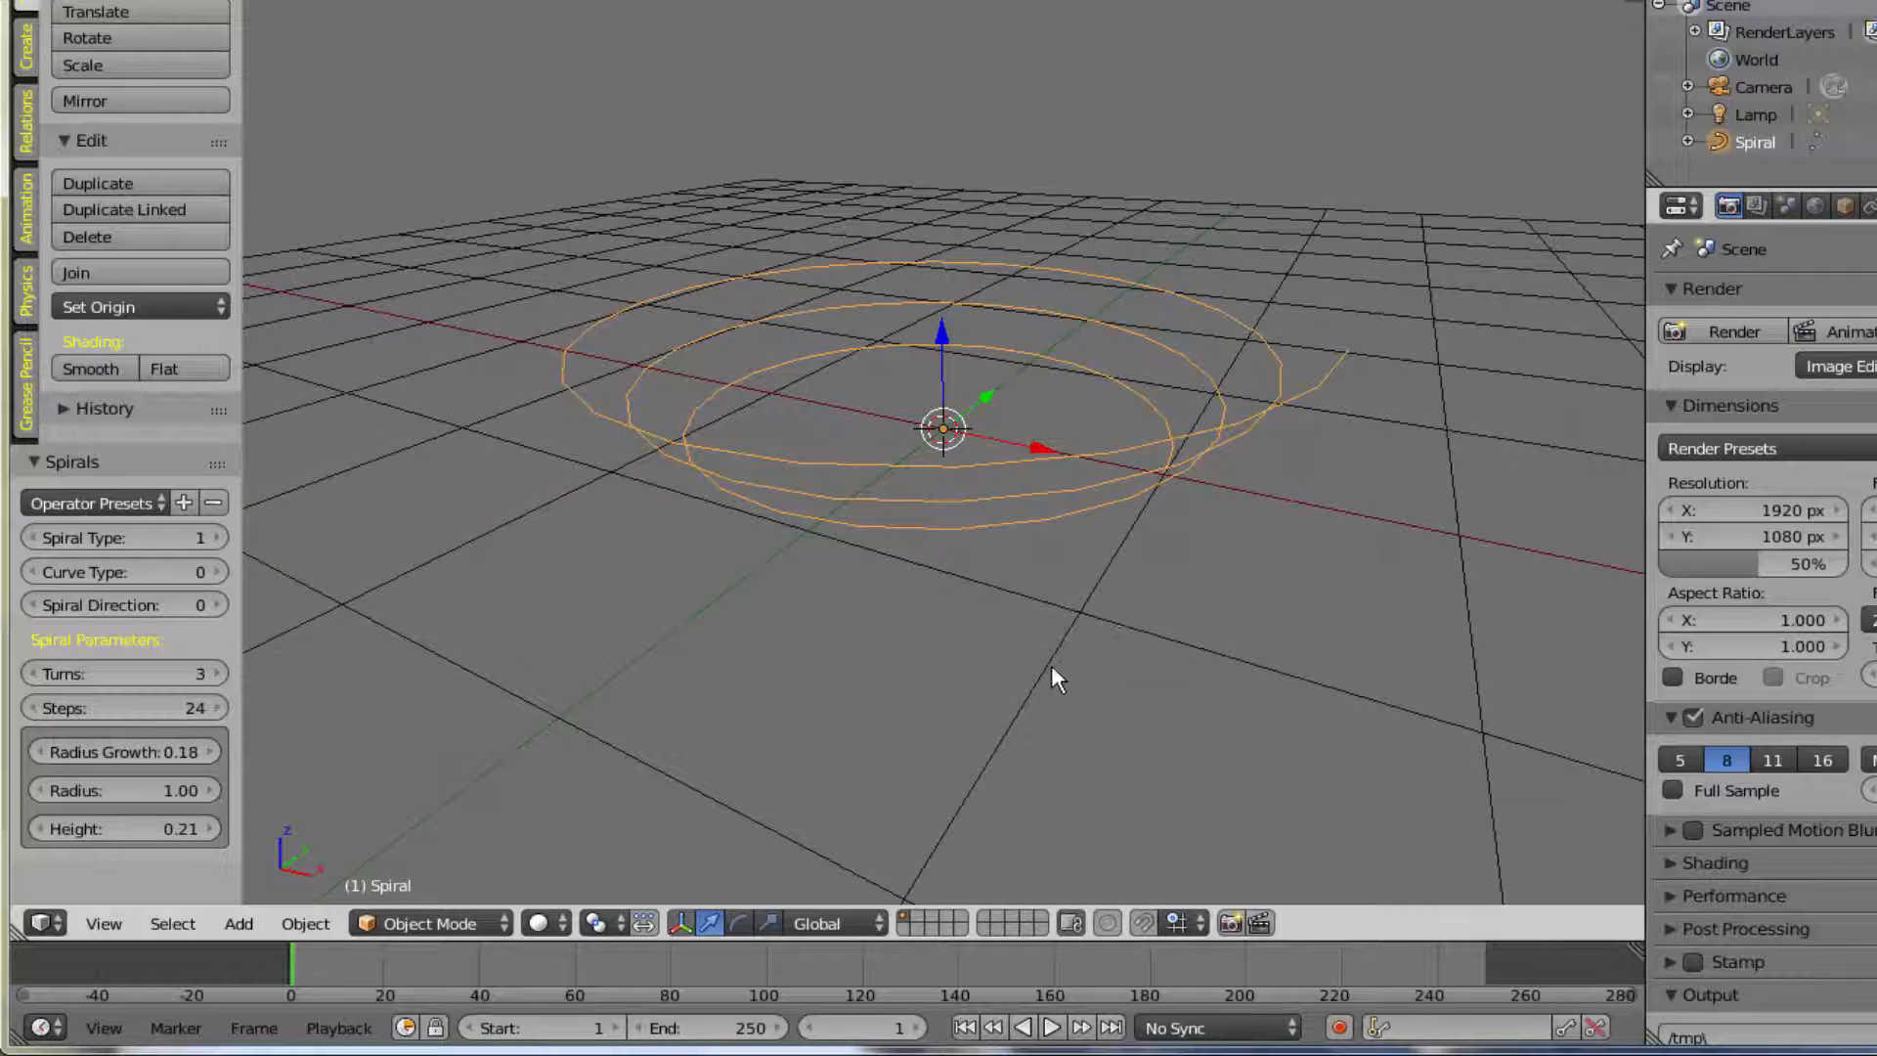
{"action": "mouse_move", "coordinate": [1052, 665]}
{"action": "middle_mouse_down"}
{"action": "mouse_move", "coordinate": [918, 631]}
{"action": "mouse_move", "coordinate": [1076, 648]}
{"action": "middle_mouse_up"}
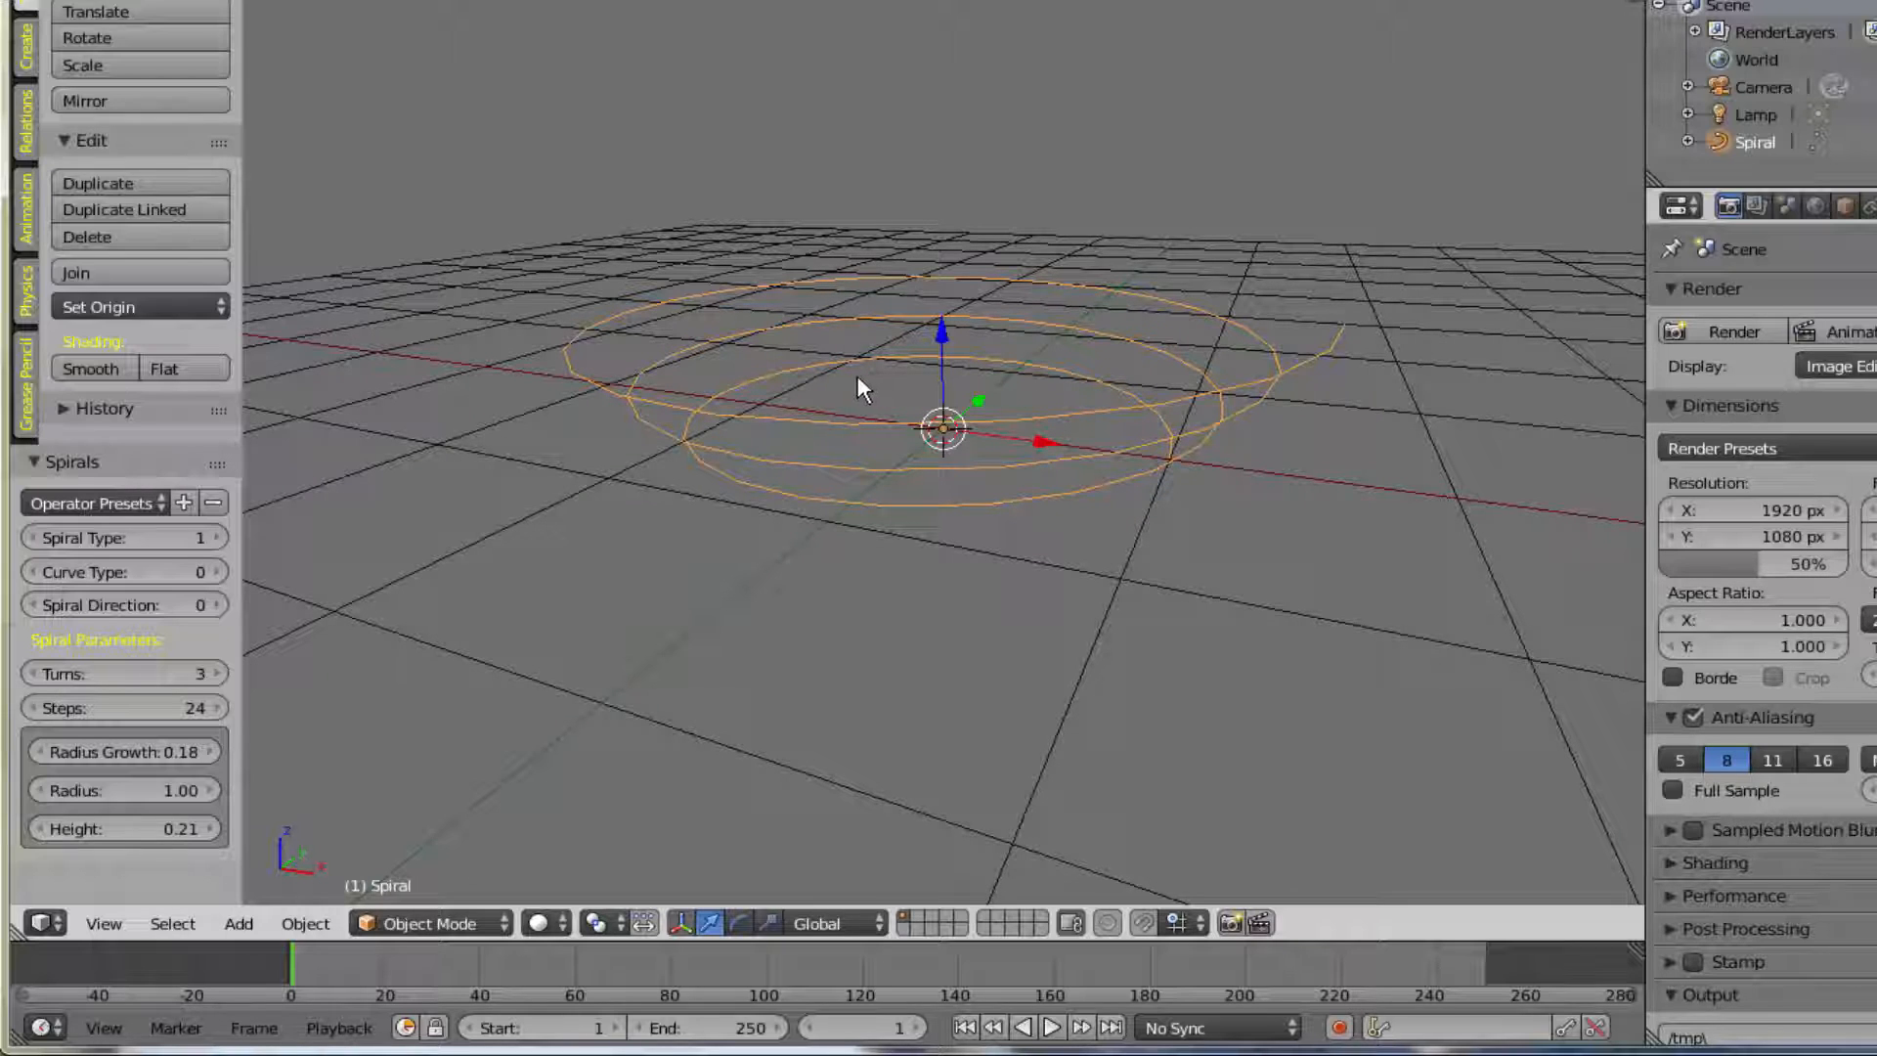
{"action": "middle_click_drag", "start_coordinate": [1199, 549], "coordinate": [1186, 515]}
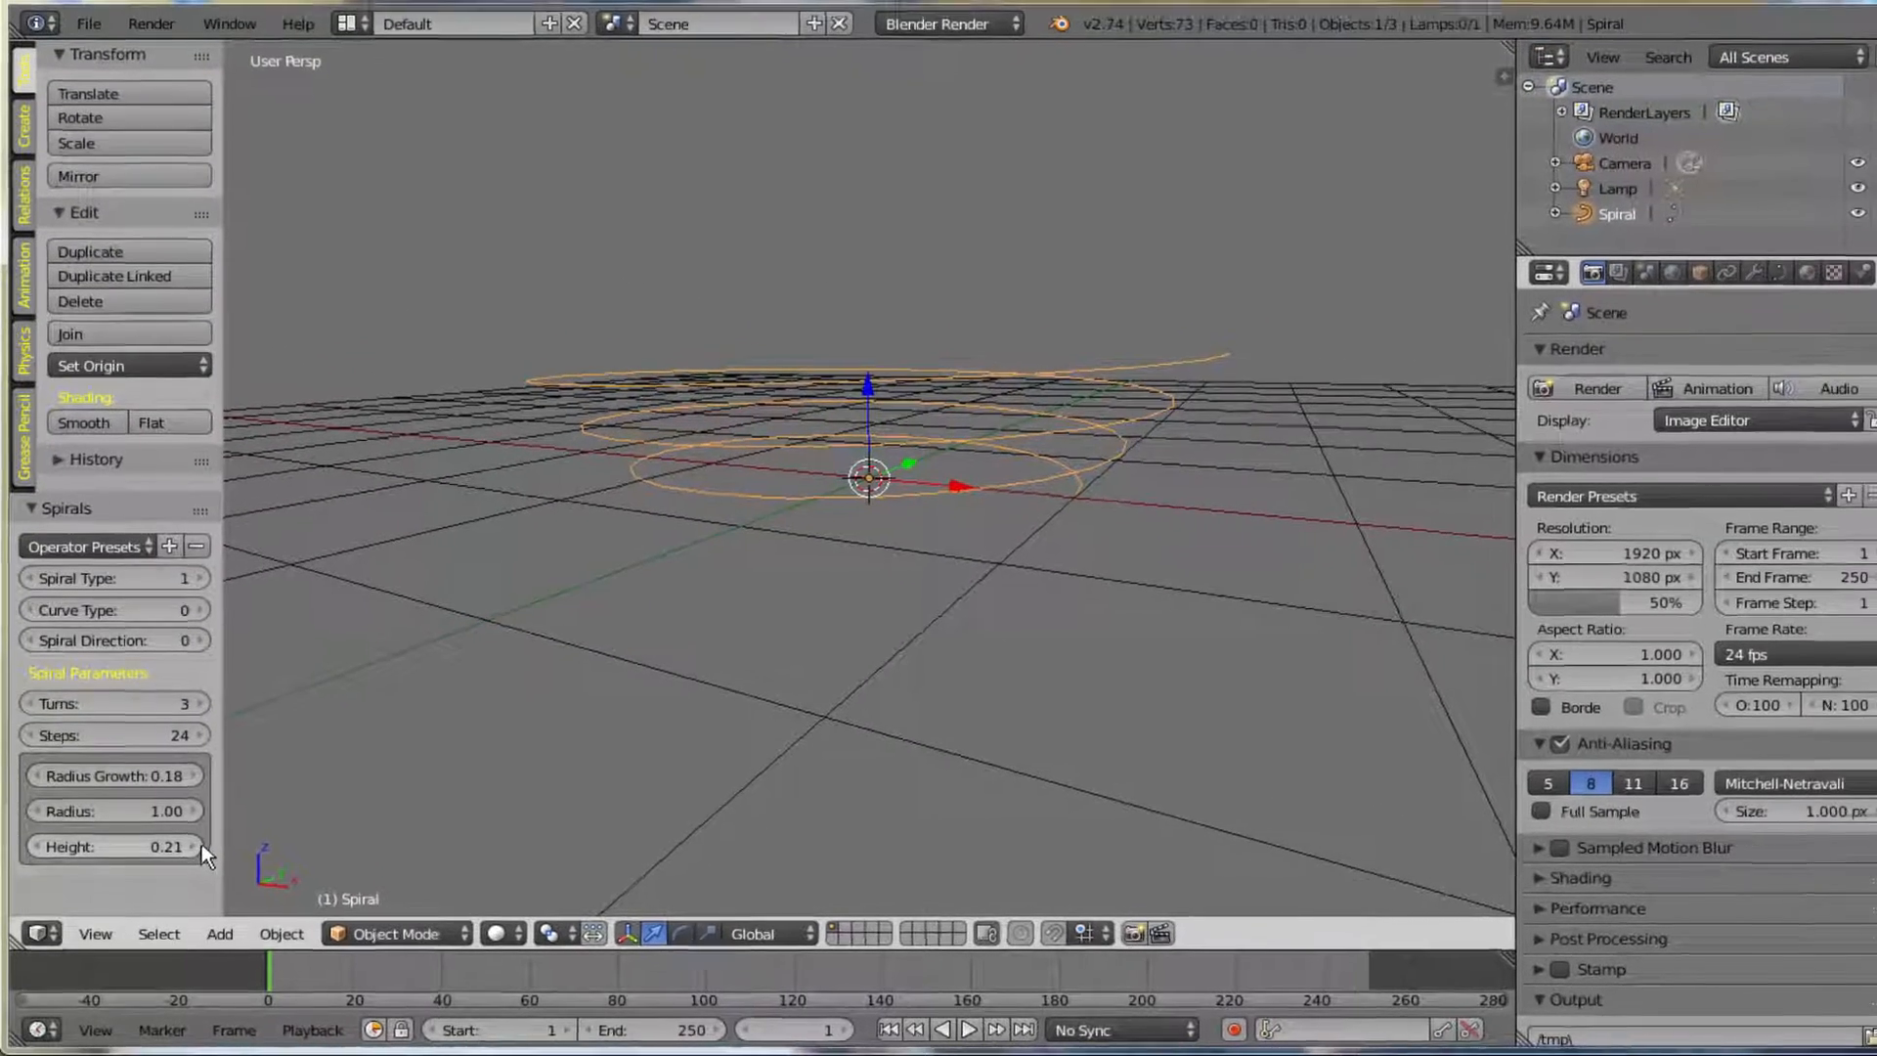
- Increase the spiral's height to 0.42
{"action": "left_click", "coordinate": [215, 828]}
{"action": "left_click", "coordinate": [192, 849]}
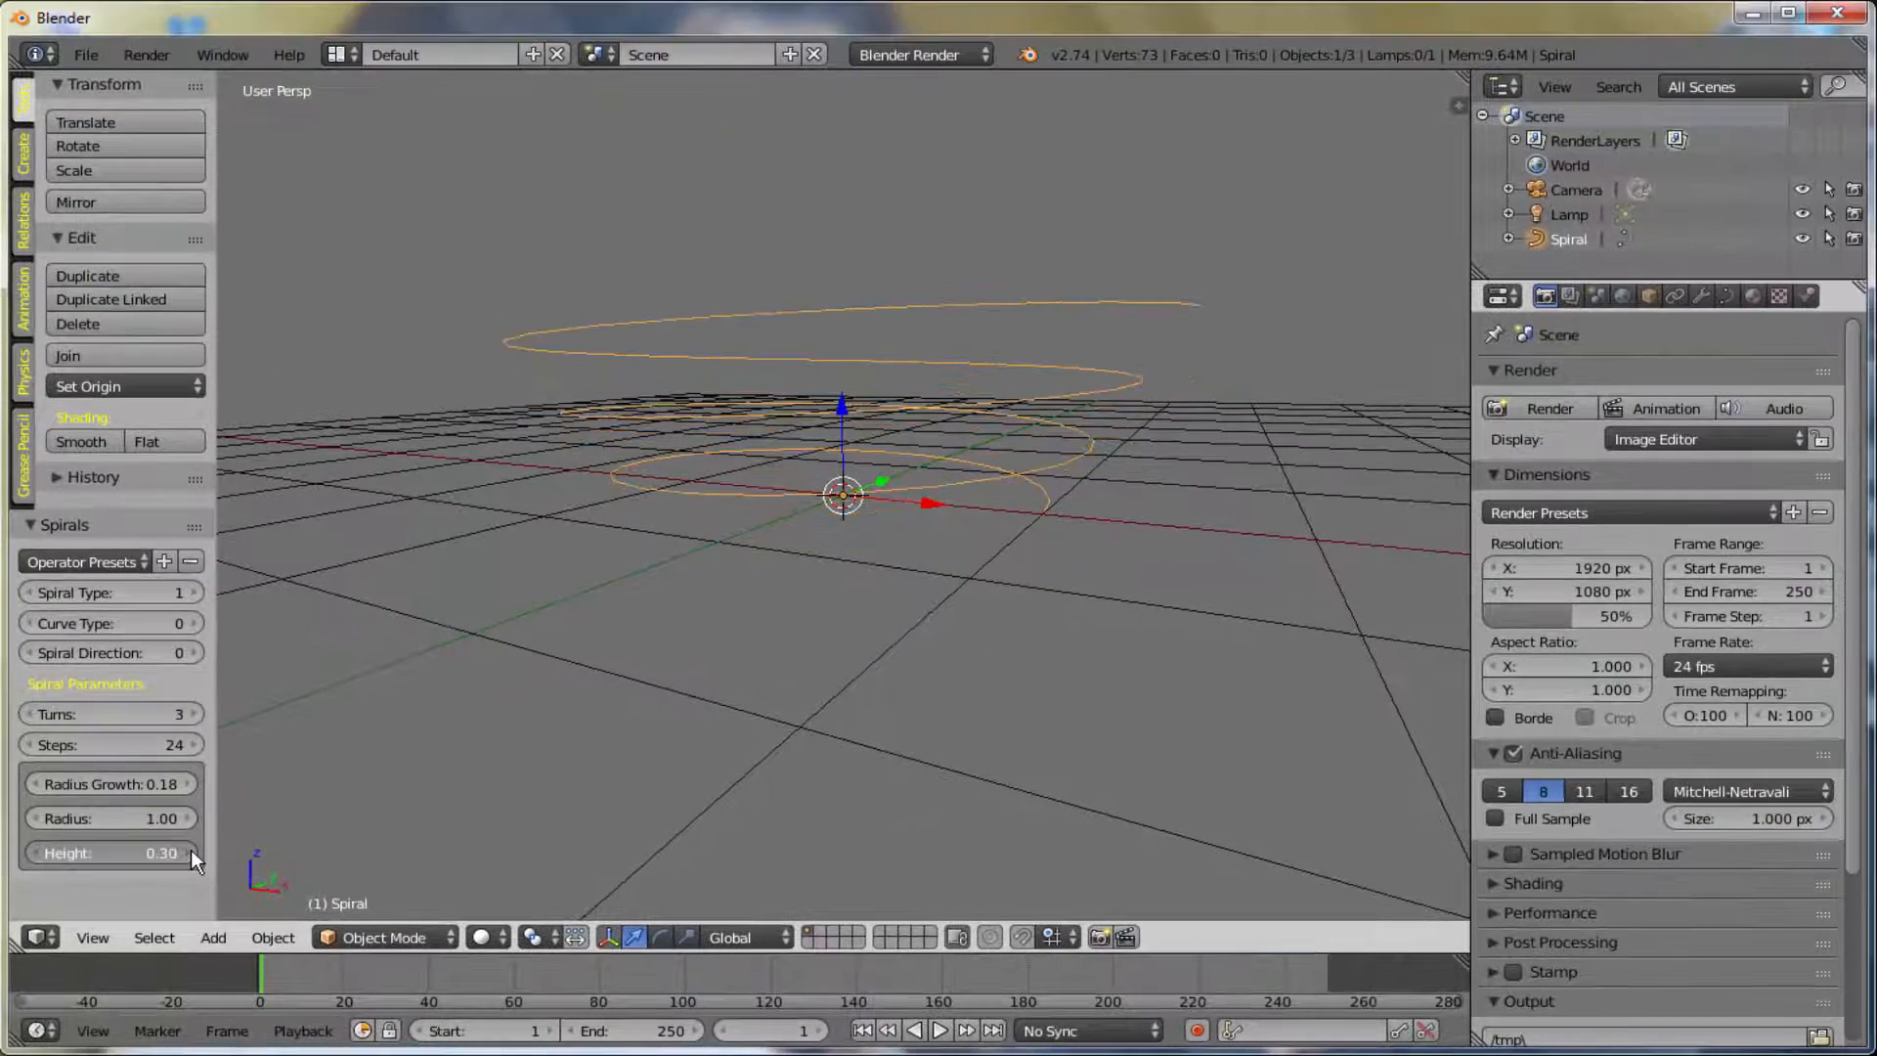
{"action": "mouse_move", "coordinate": [872, 637]}
{"action": "middle_mouse_down"}
{"action": "mouse_move", "coordinate": [872, 679]}
{"action": "mouse_move", "coordinate": [860, 648]}
{"action": "middle_mouse_up"}
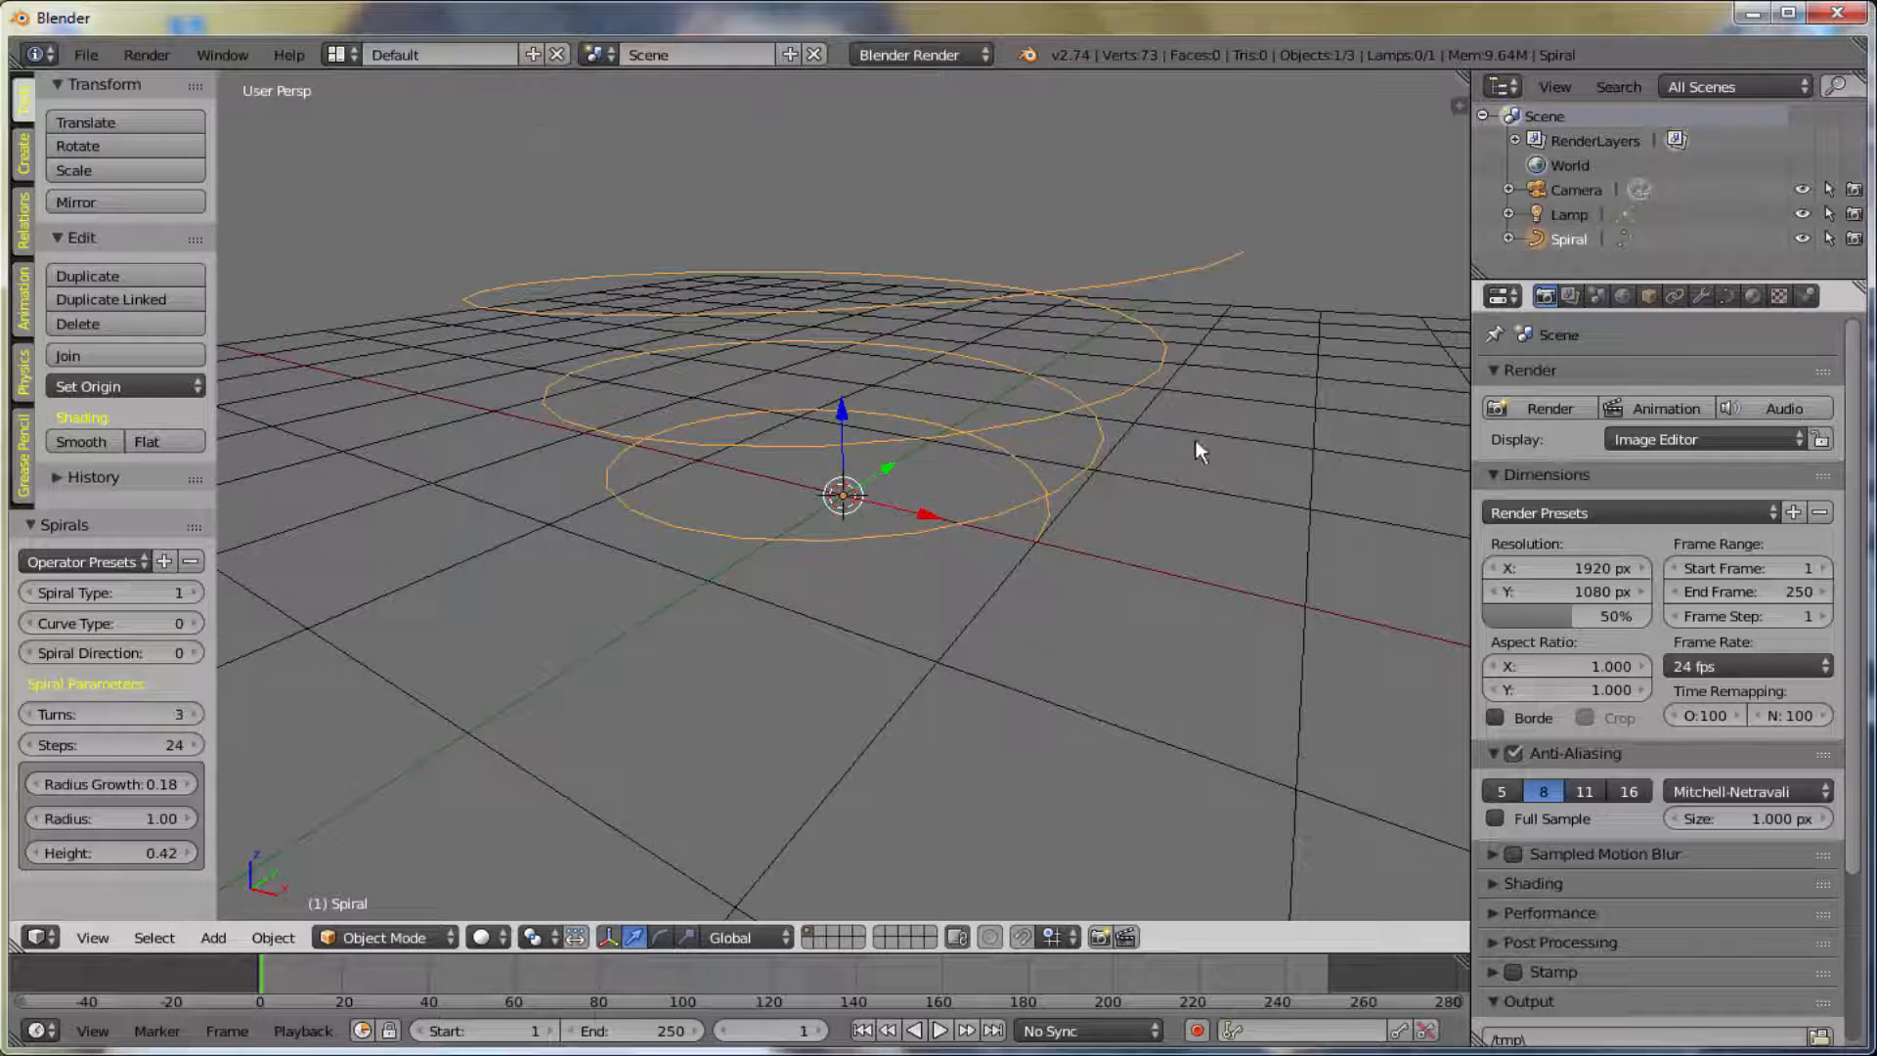
- Add a UV sphere at the centre of the spiral and give it smooth shading
{"action": "key", "text": "shift+a"}
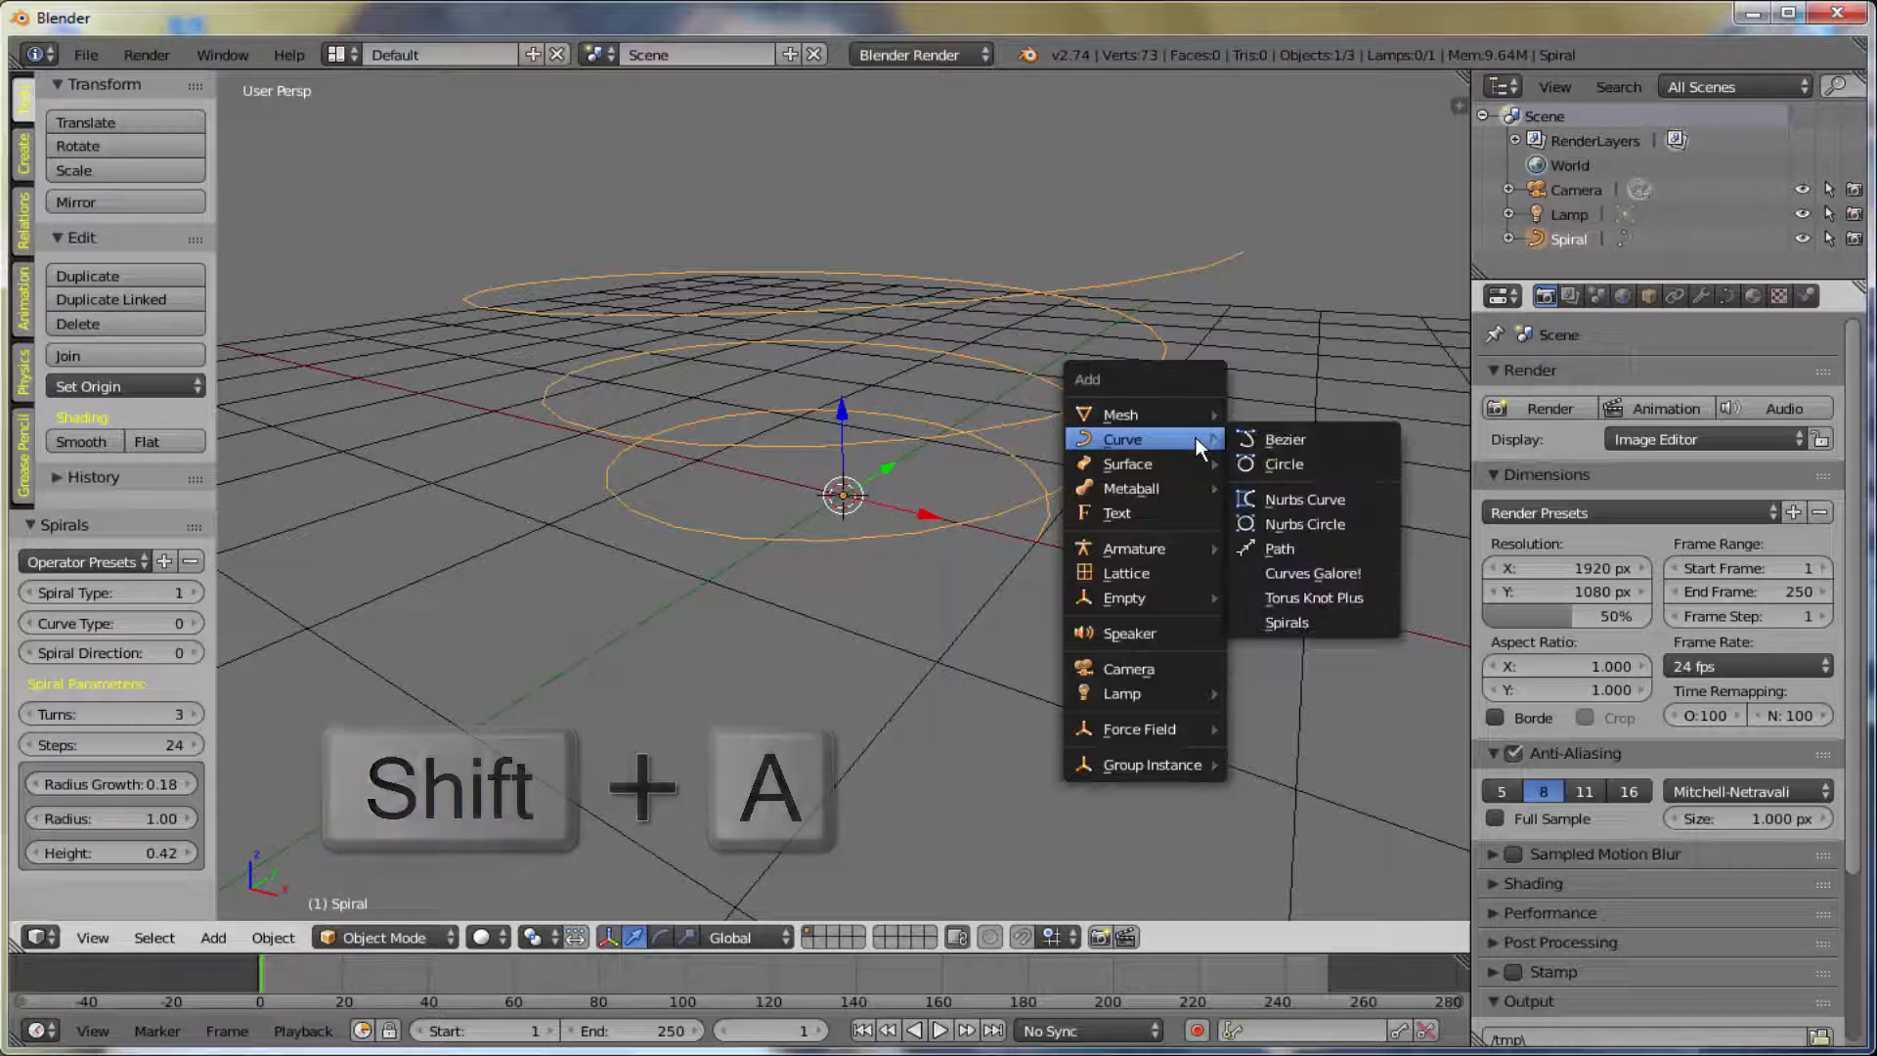
{"action": "mouse_move", "coordinate": [1188, 413]}
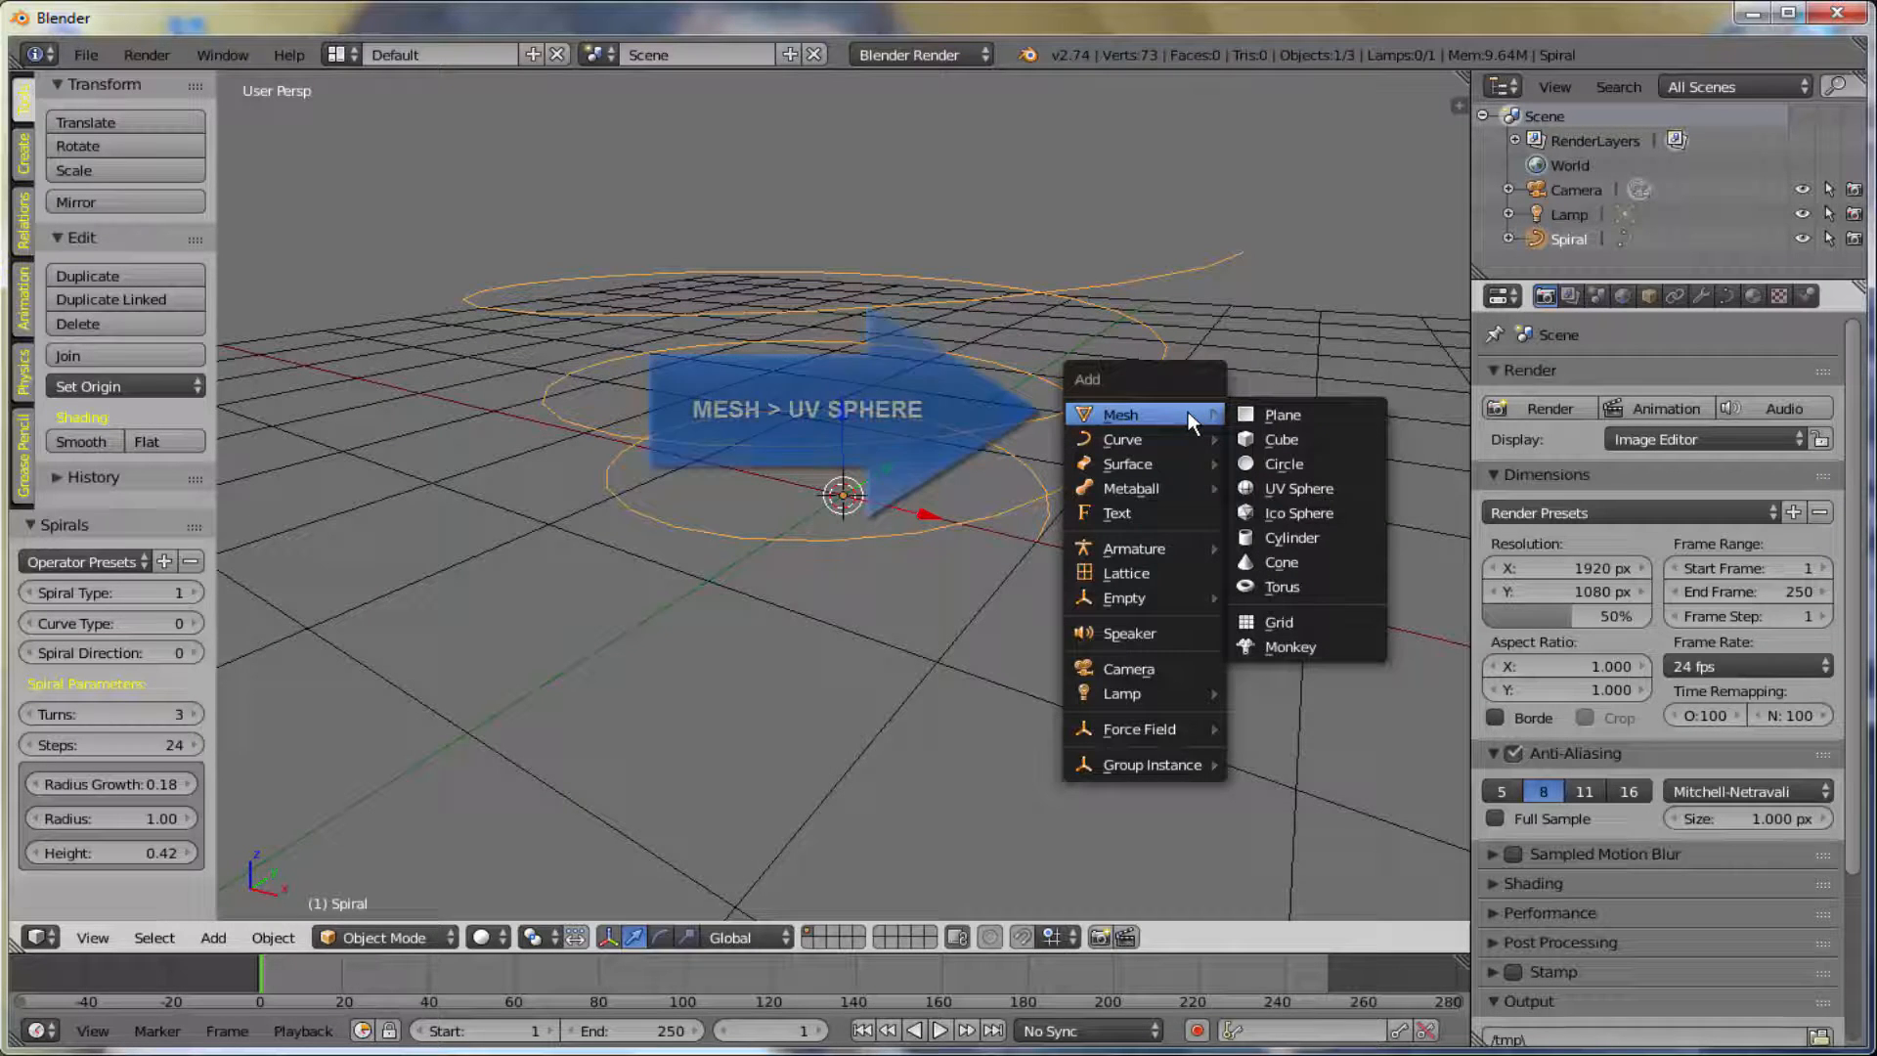
{"action": "left_click", "coordinate": [1287, 486]}
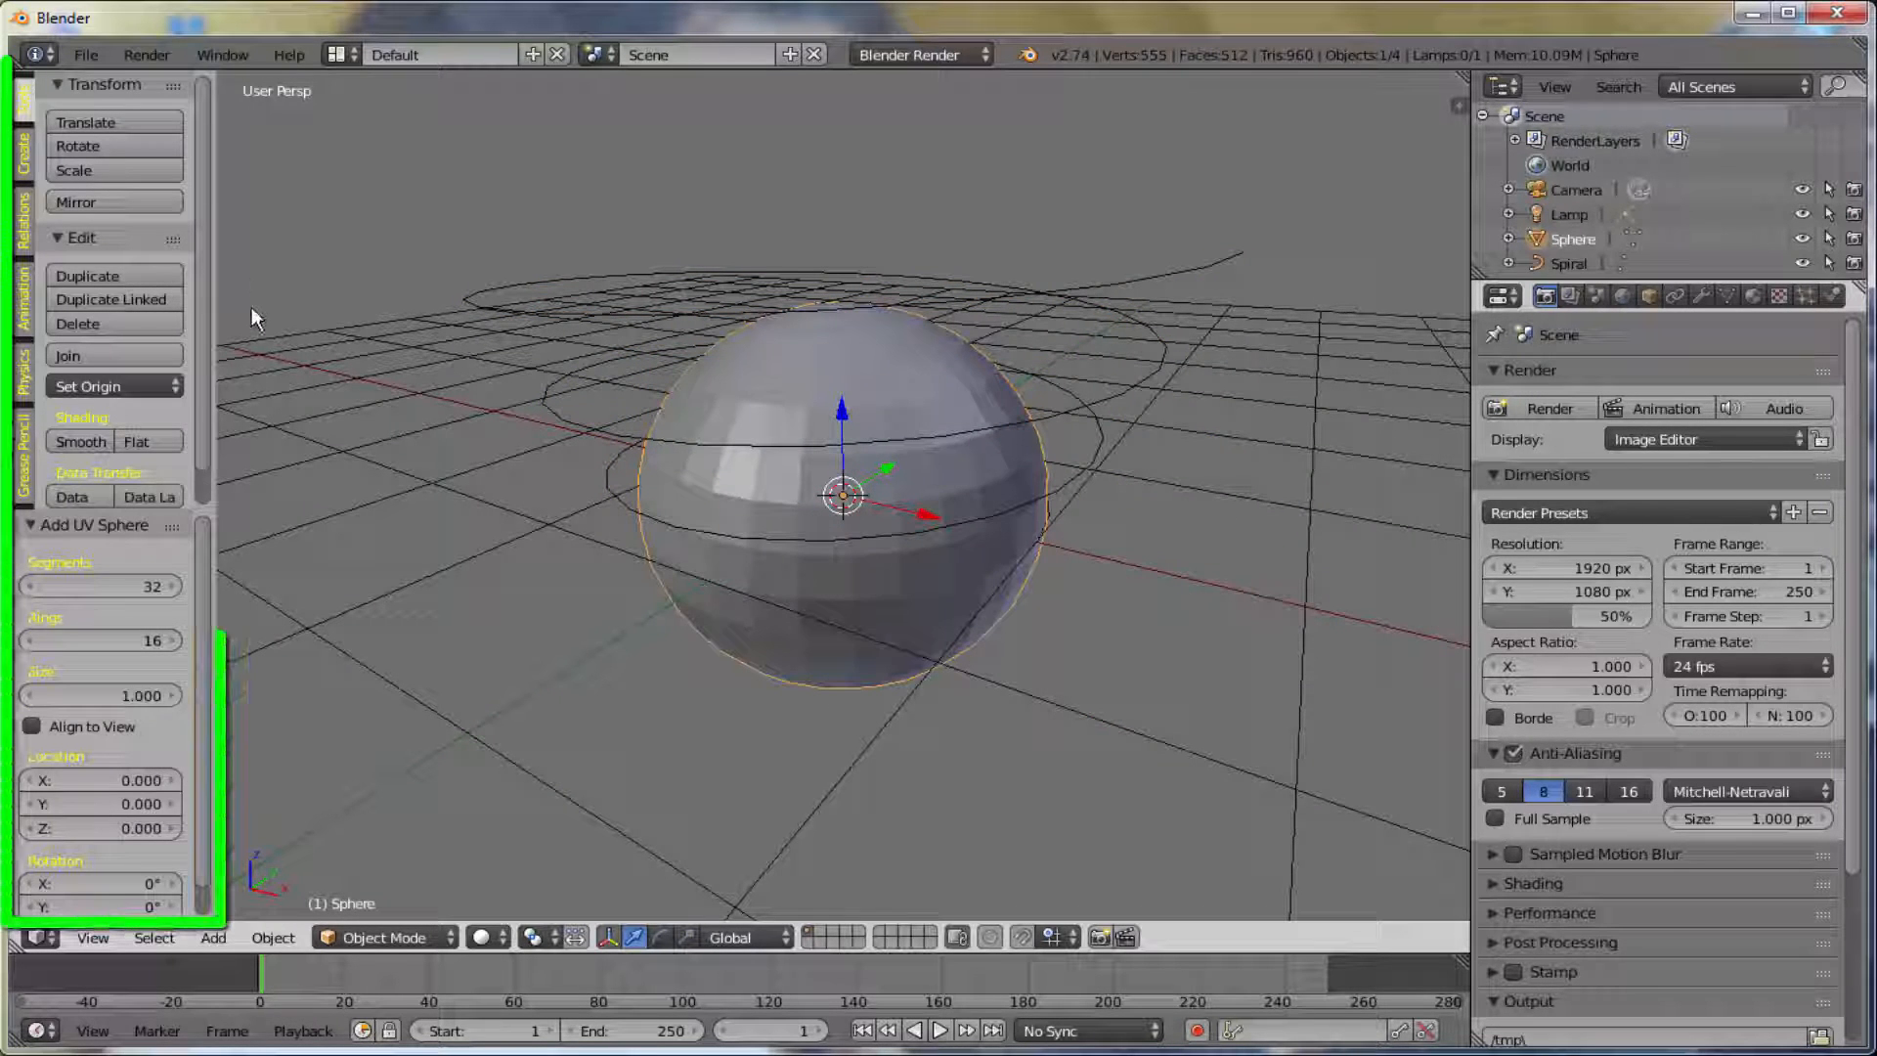
{"action": "left_click", "coordinate": [85, 440]}
- Scale the sphere down uniformly to about 0.218 of its size
{"action": "scroll", "coordinate": [958, 484], "scroll_direction": "down", "scroll_amount": 1}
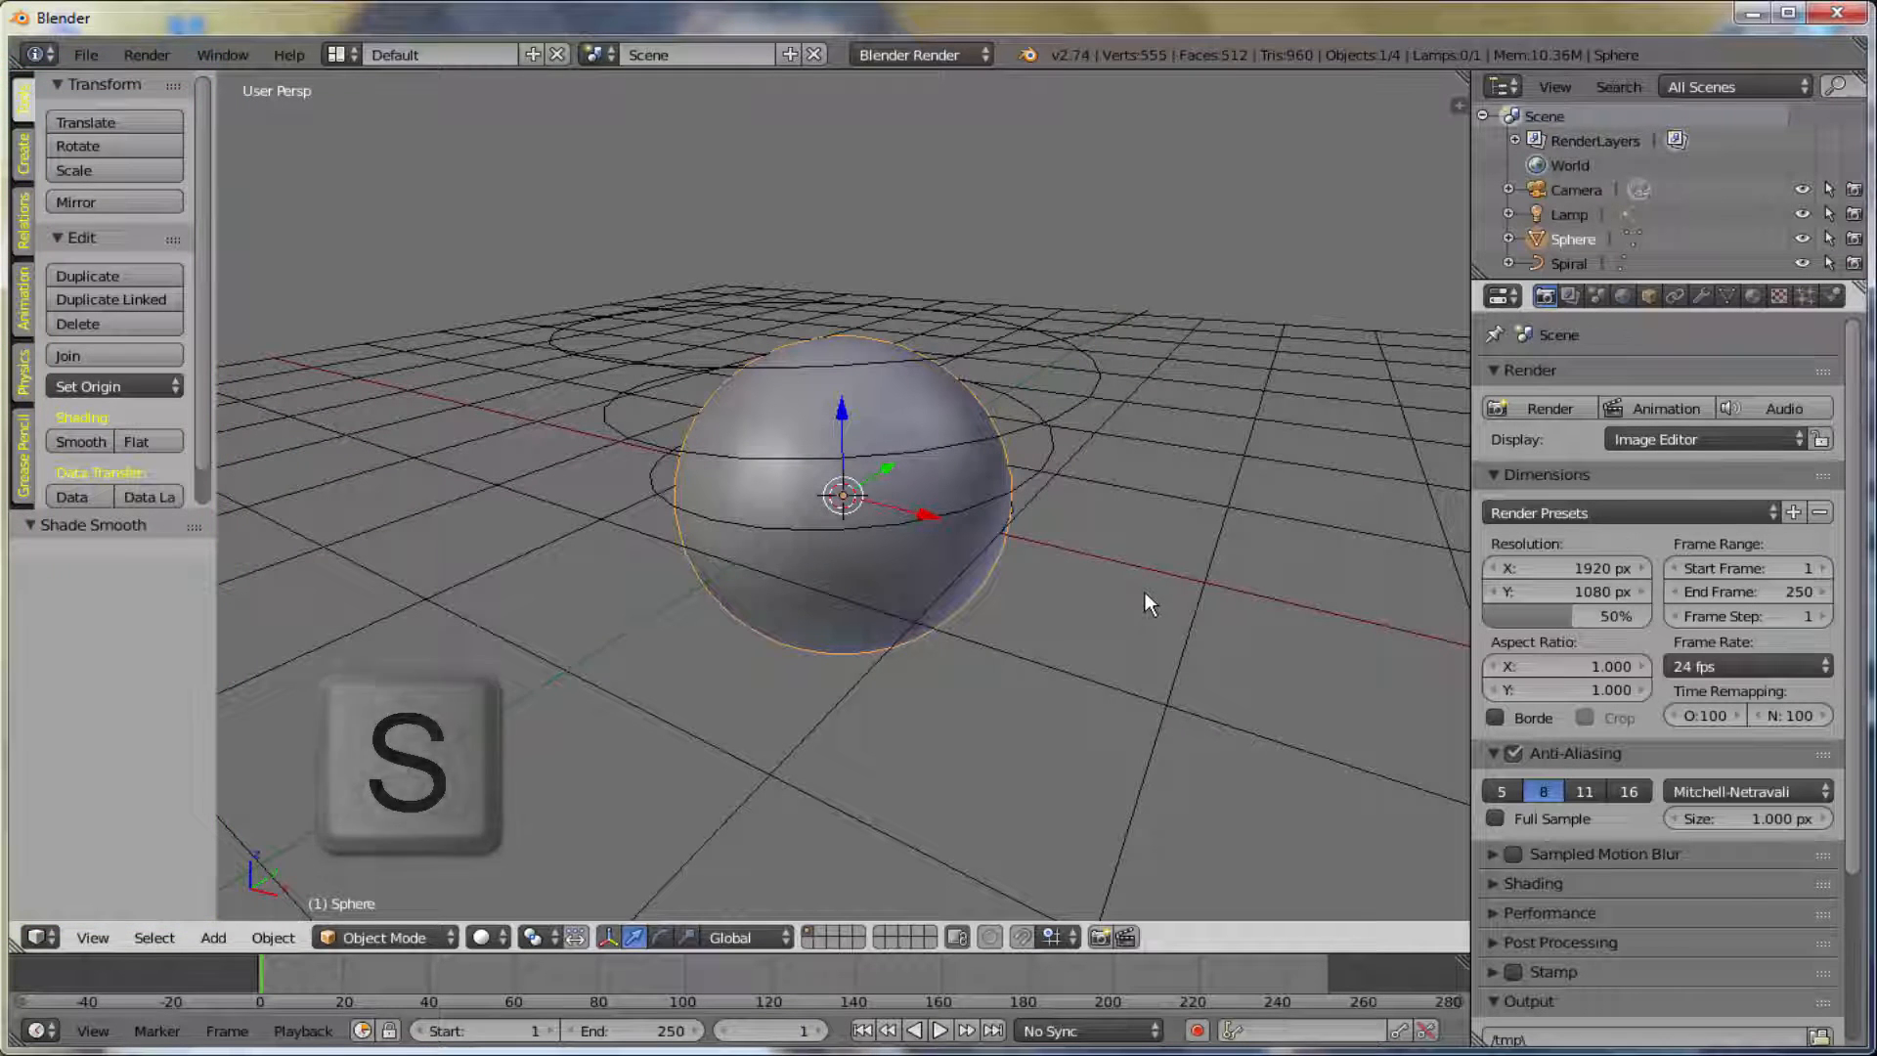
{"action": "key", "text": "s"}
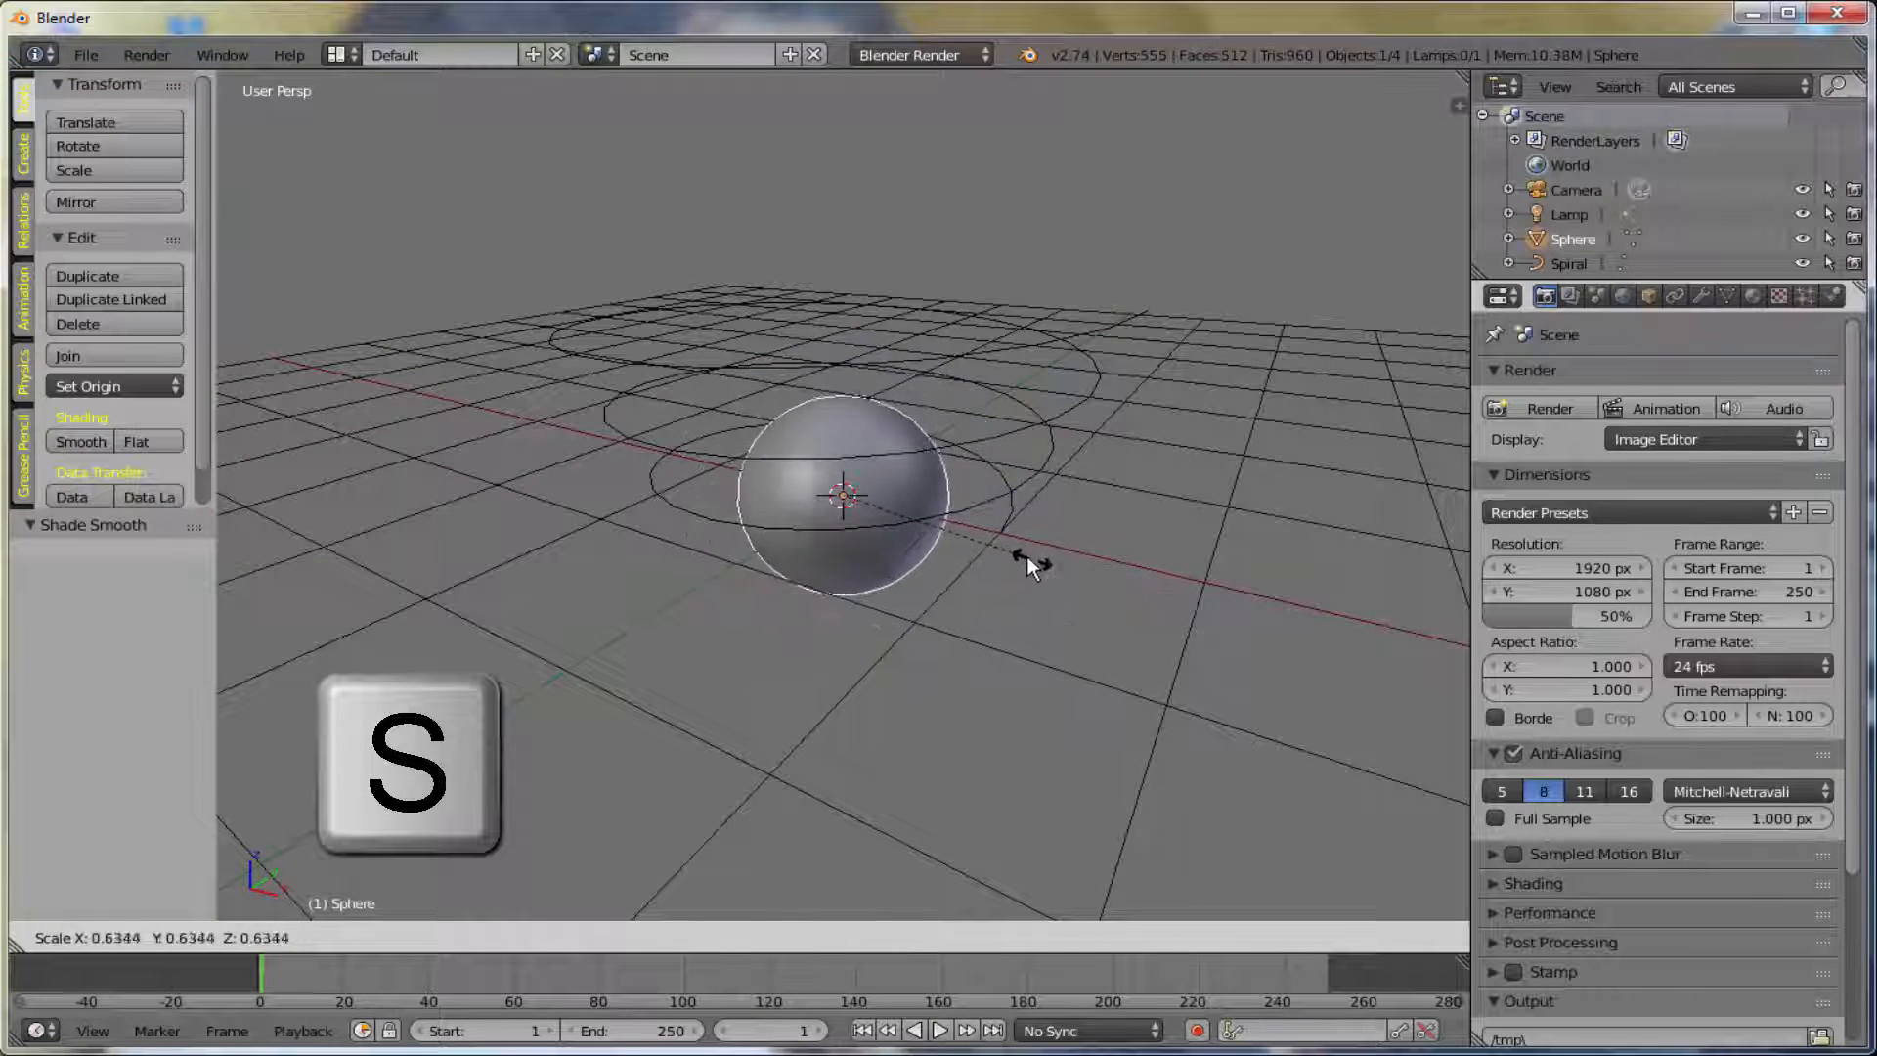
{"action": "left_click", "coordinate": [918, 530]}
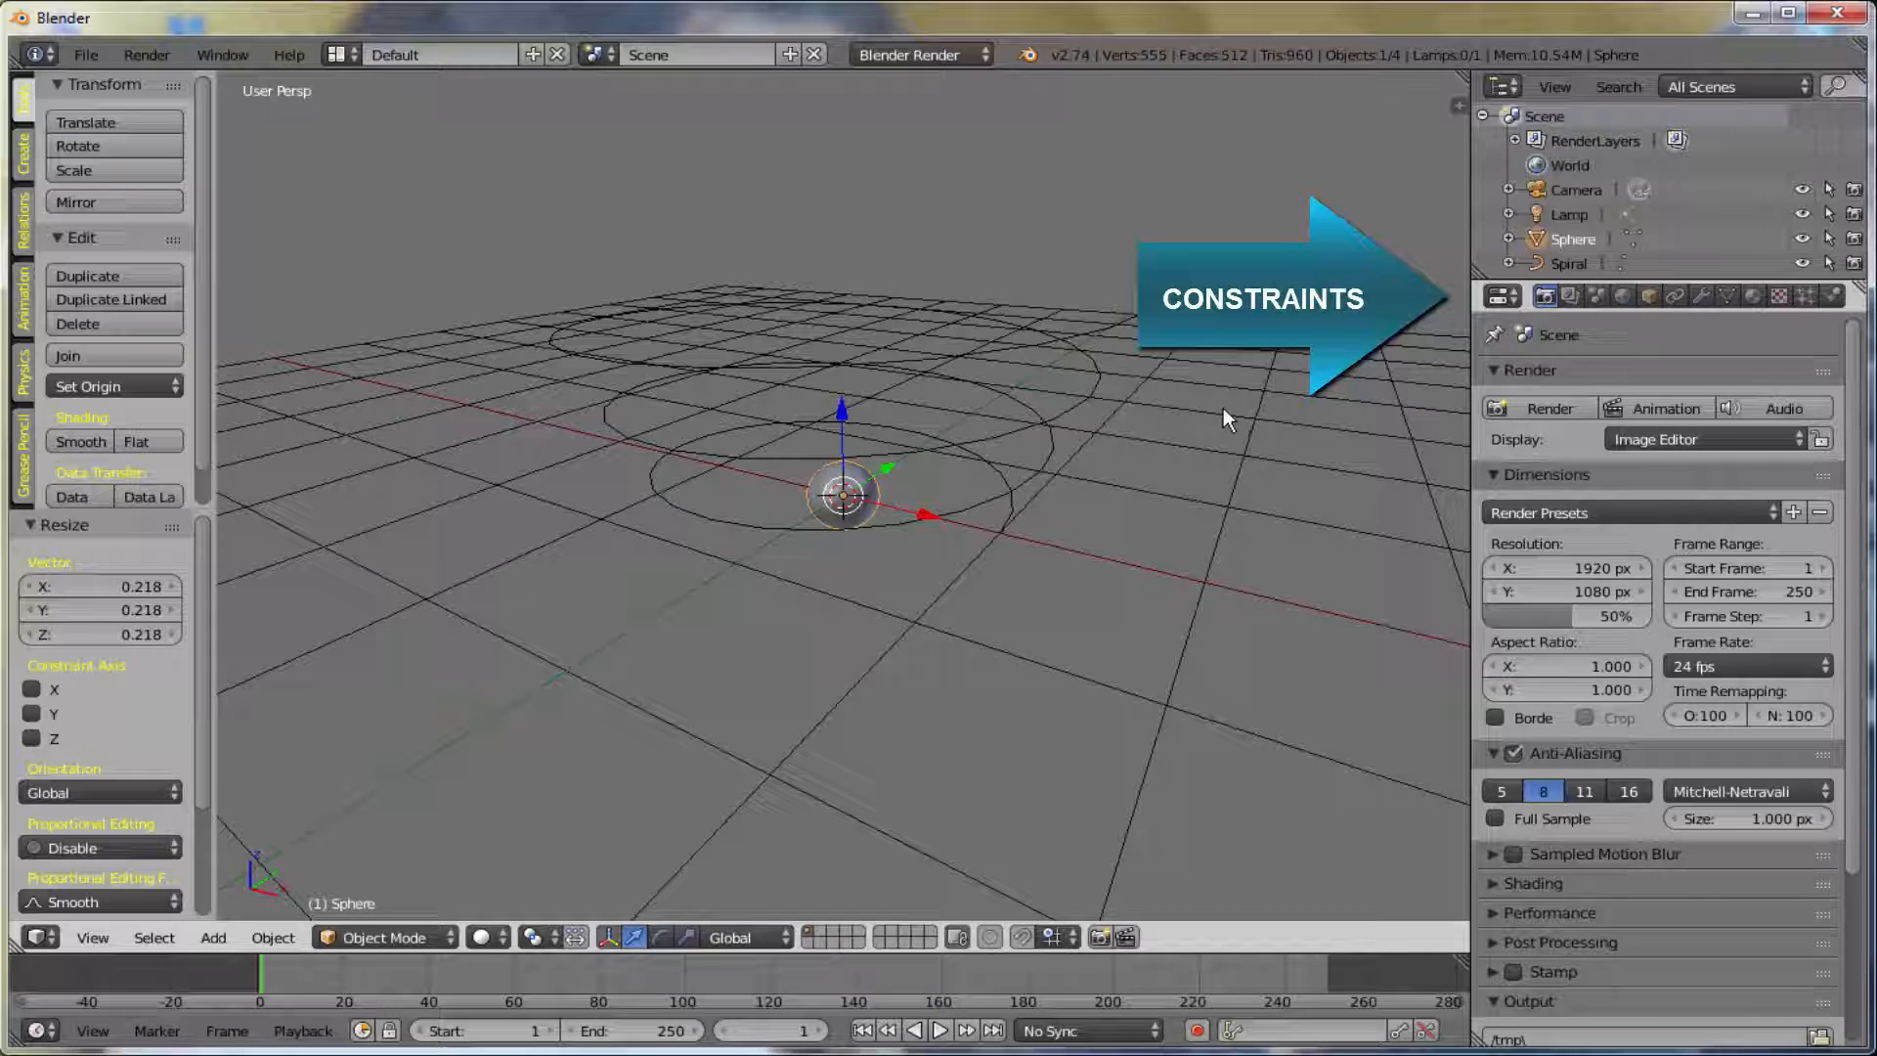
- Add a Follow Path constraint to the sphere targeting Spiral with Follow Curve enabled, and animate the path
{"action": "left_click", "coordinate": [1676, 293]}
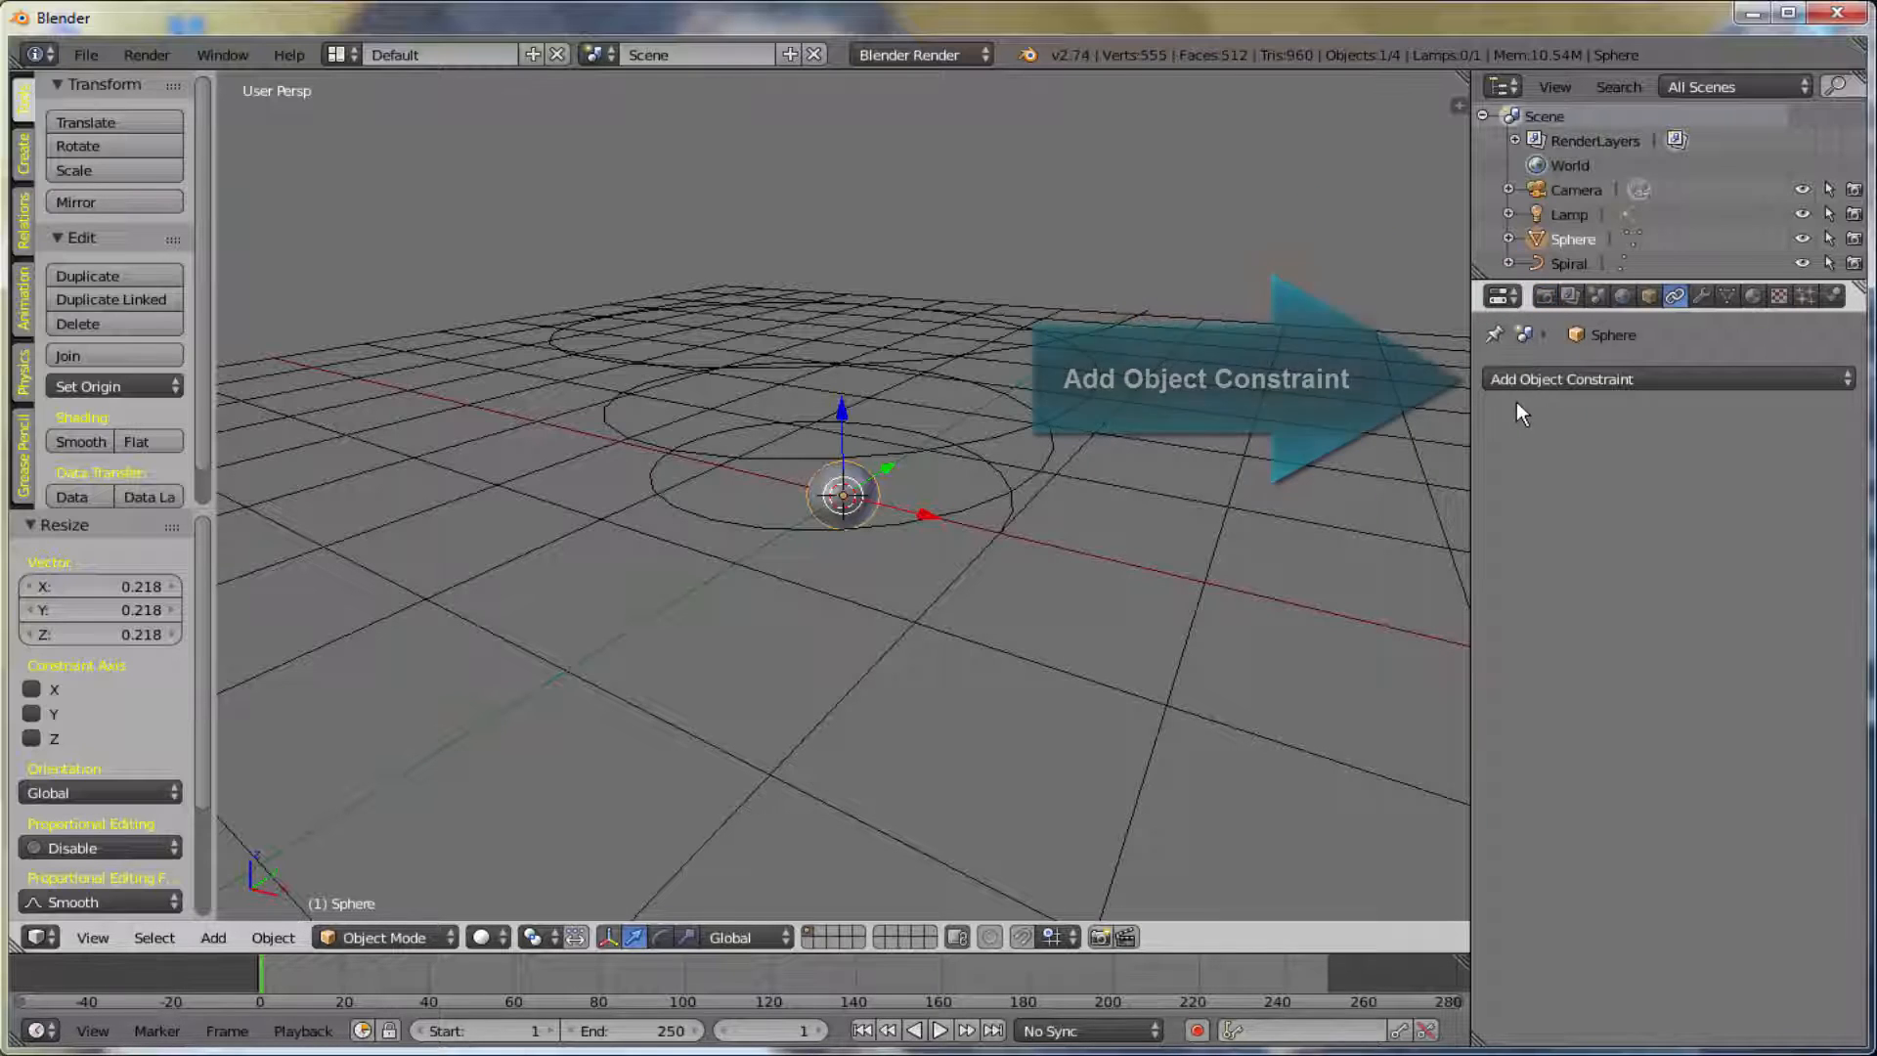
{"action": "left_click", "coordinate": [1646, 380]}
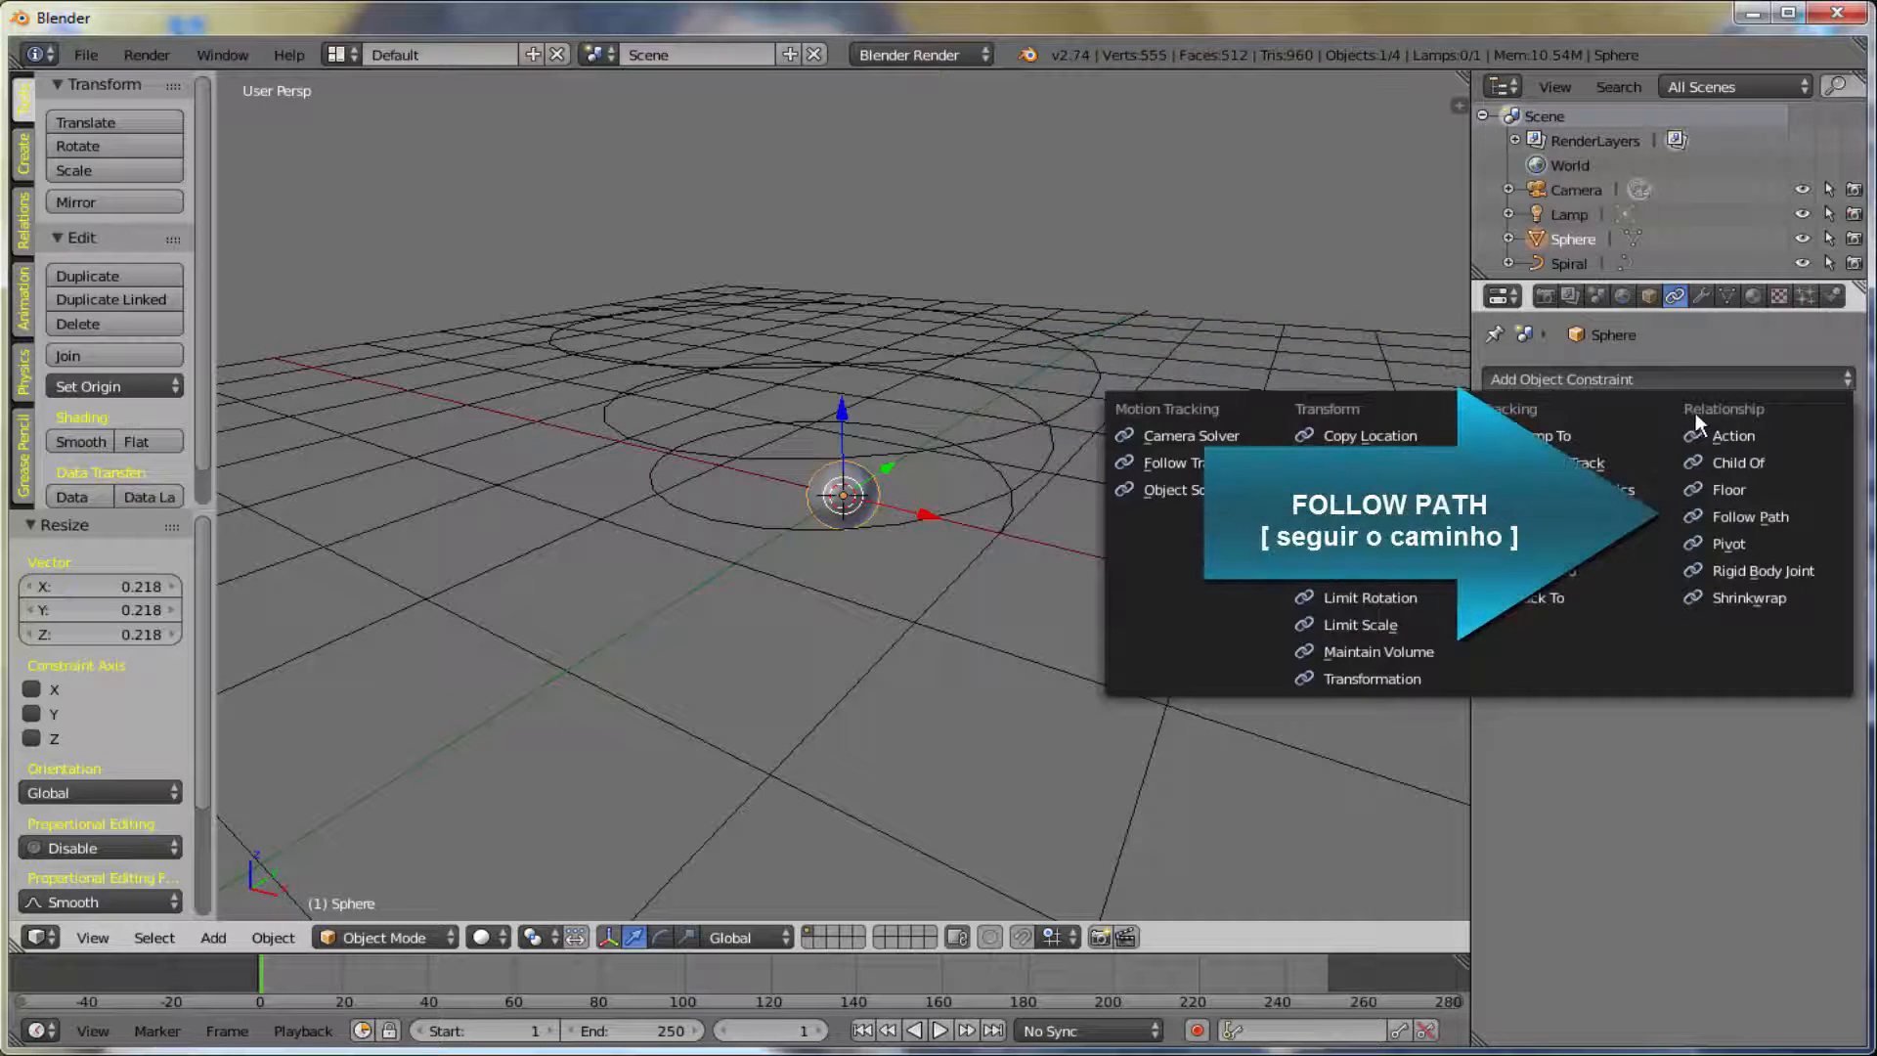
{"action": "left_click", "coordinate": [1764, 510]}
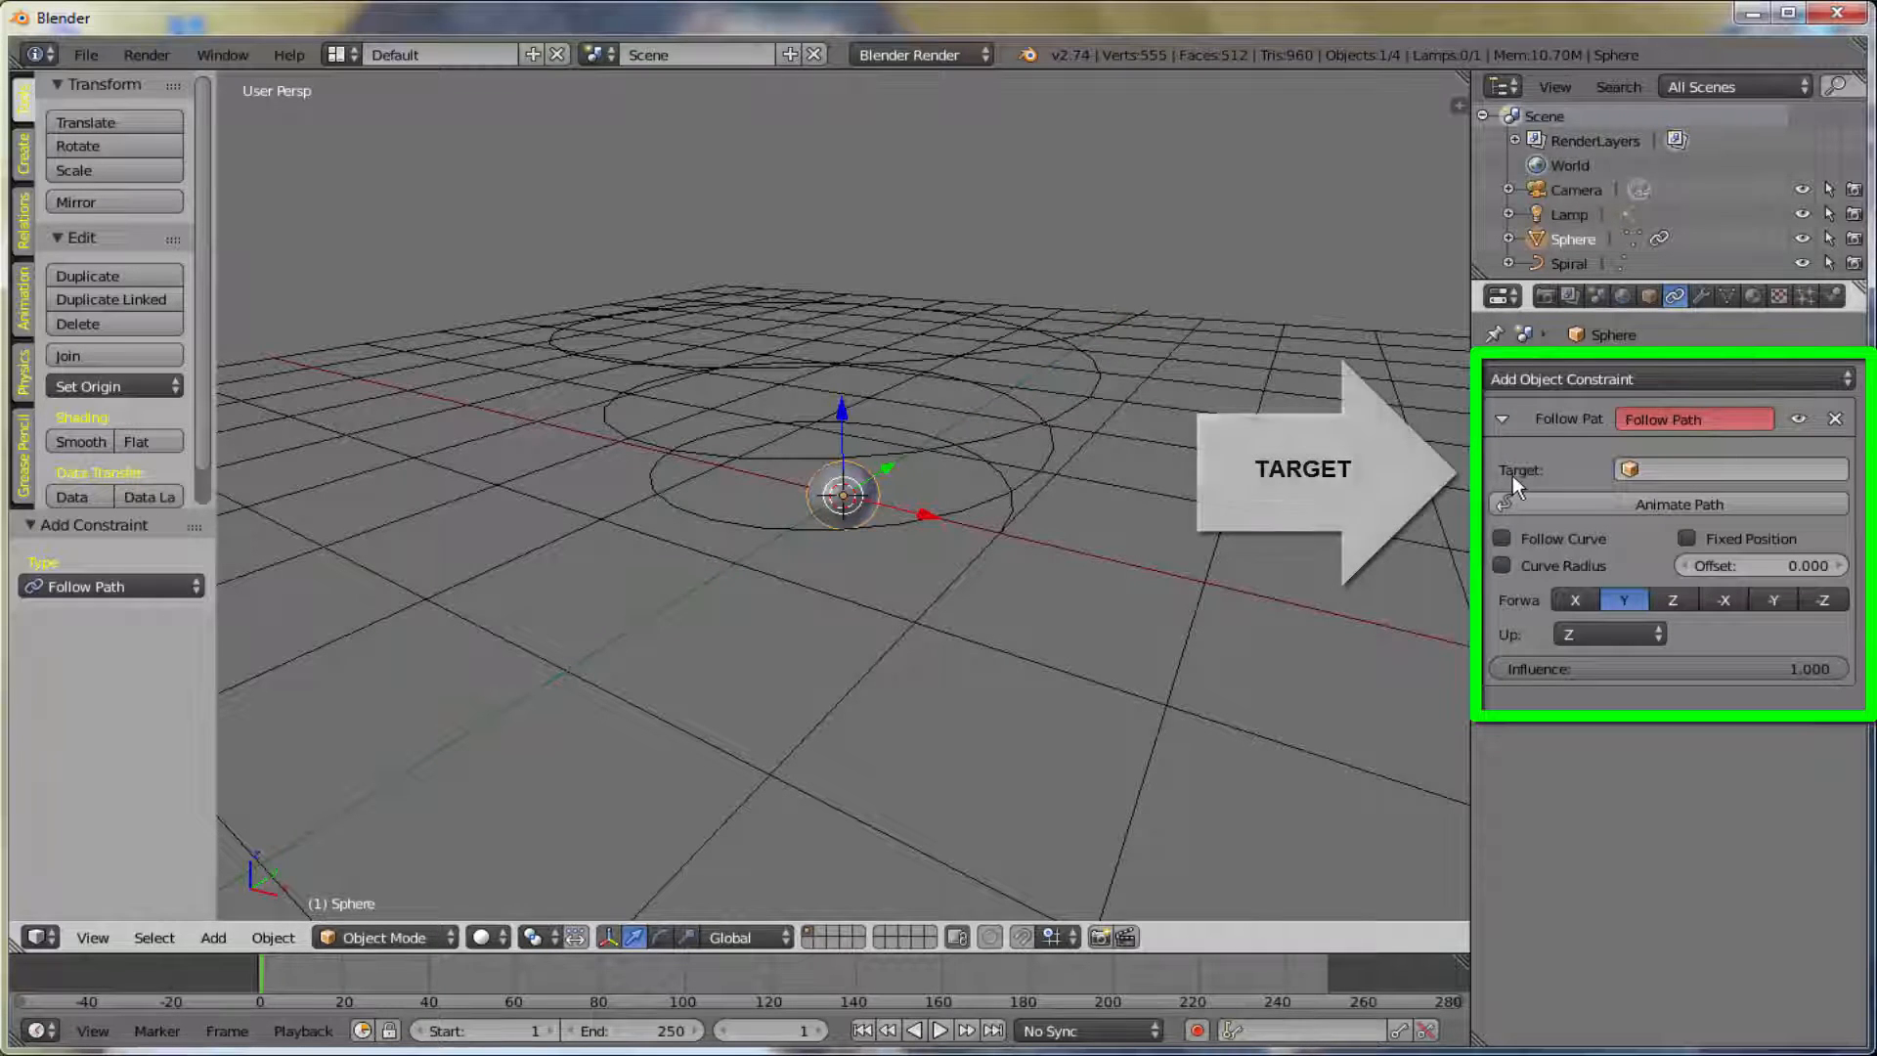
{"action": "left_click", "coordinate": [1731, 470]}
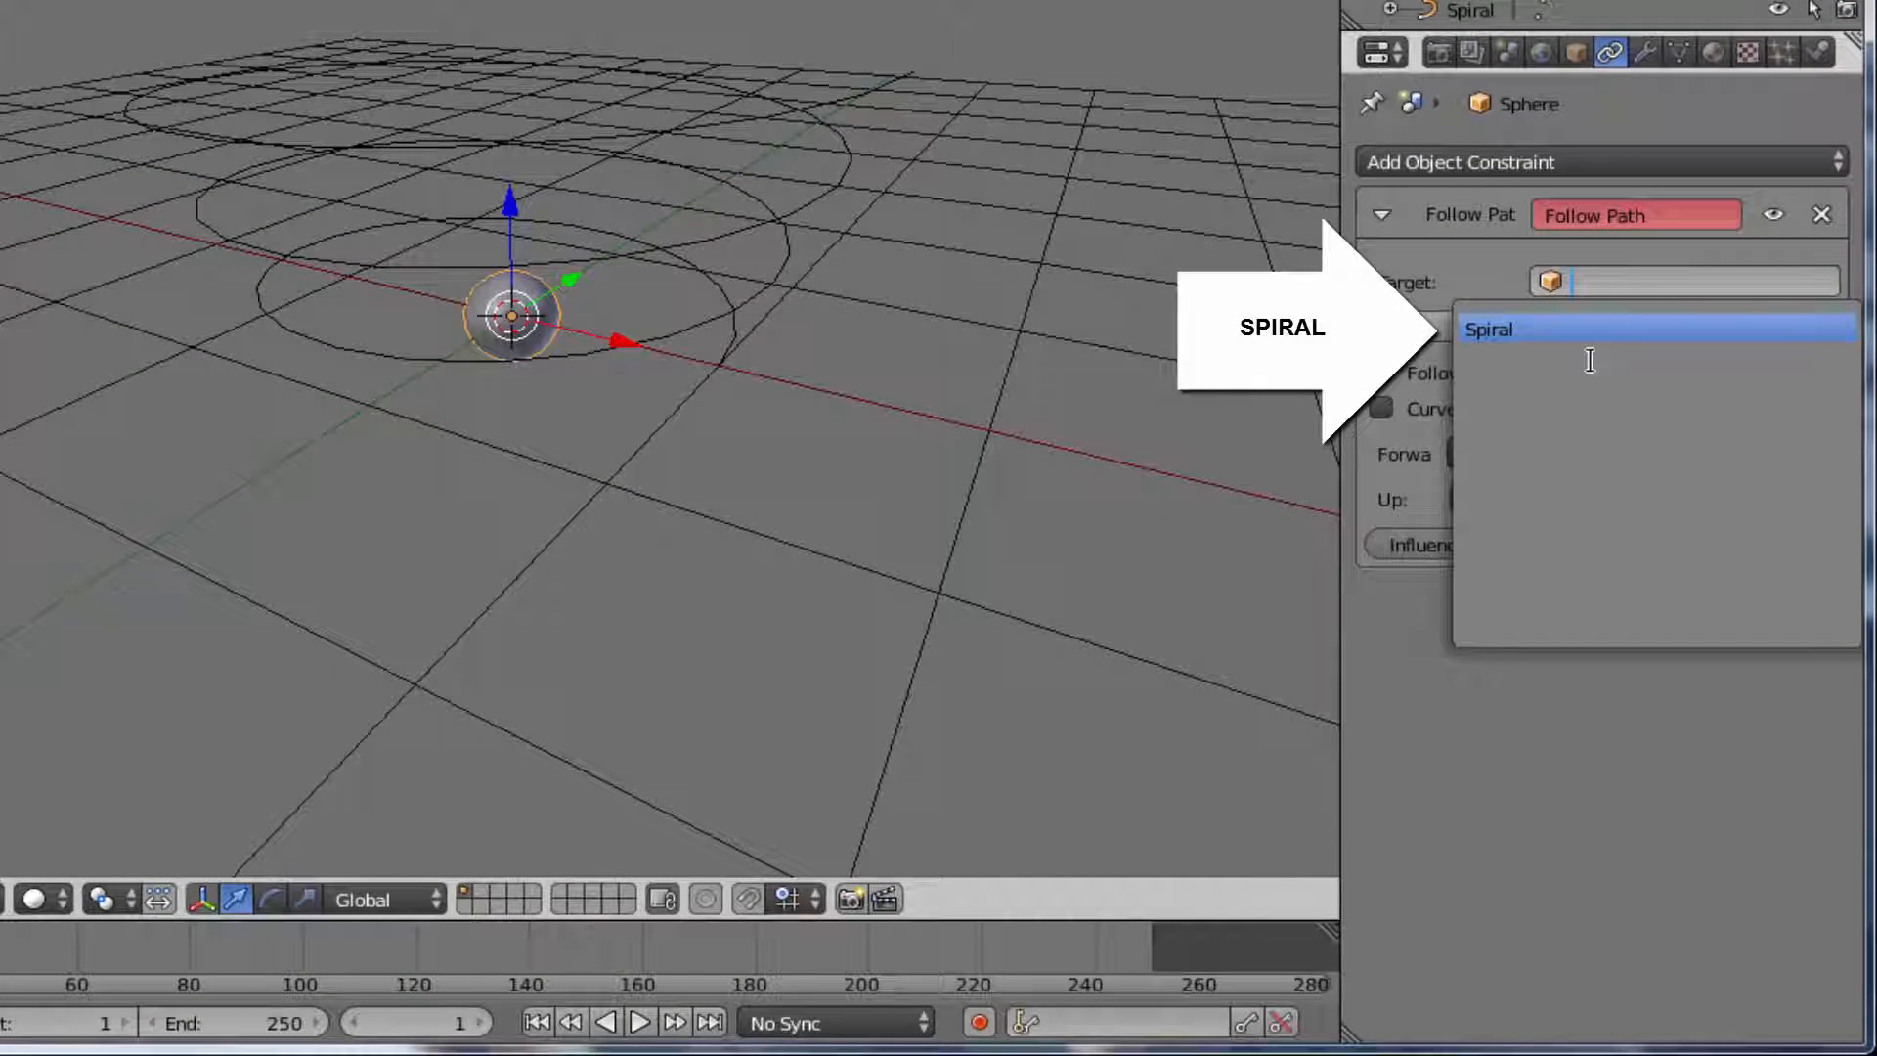
{"action": "left_click", "coordinate": [1506, 330]}
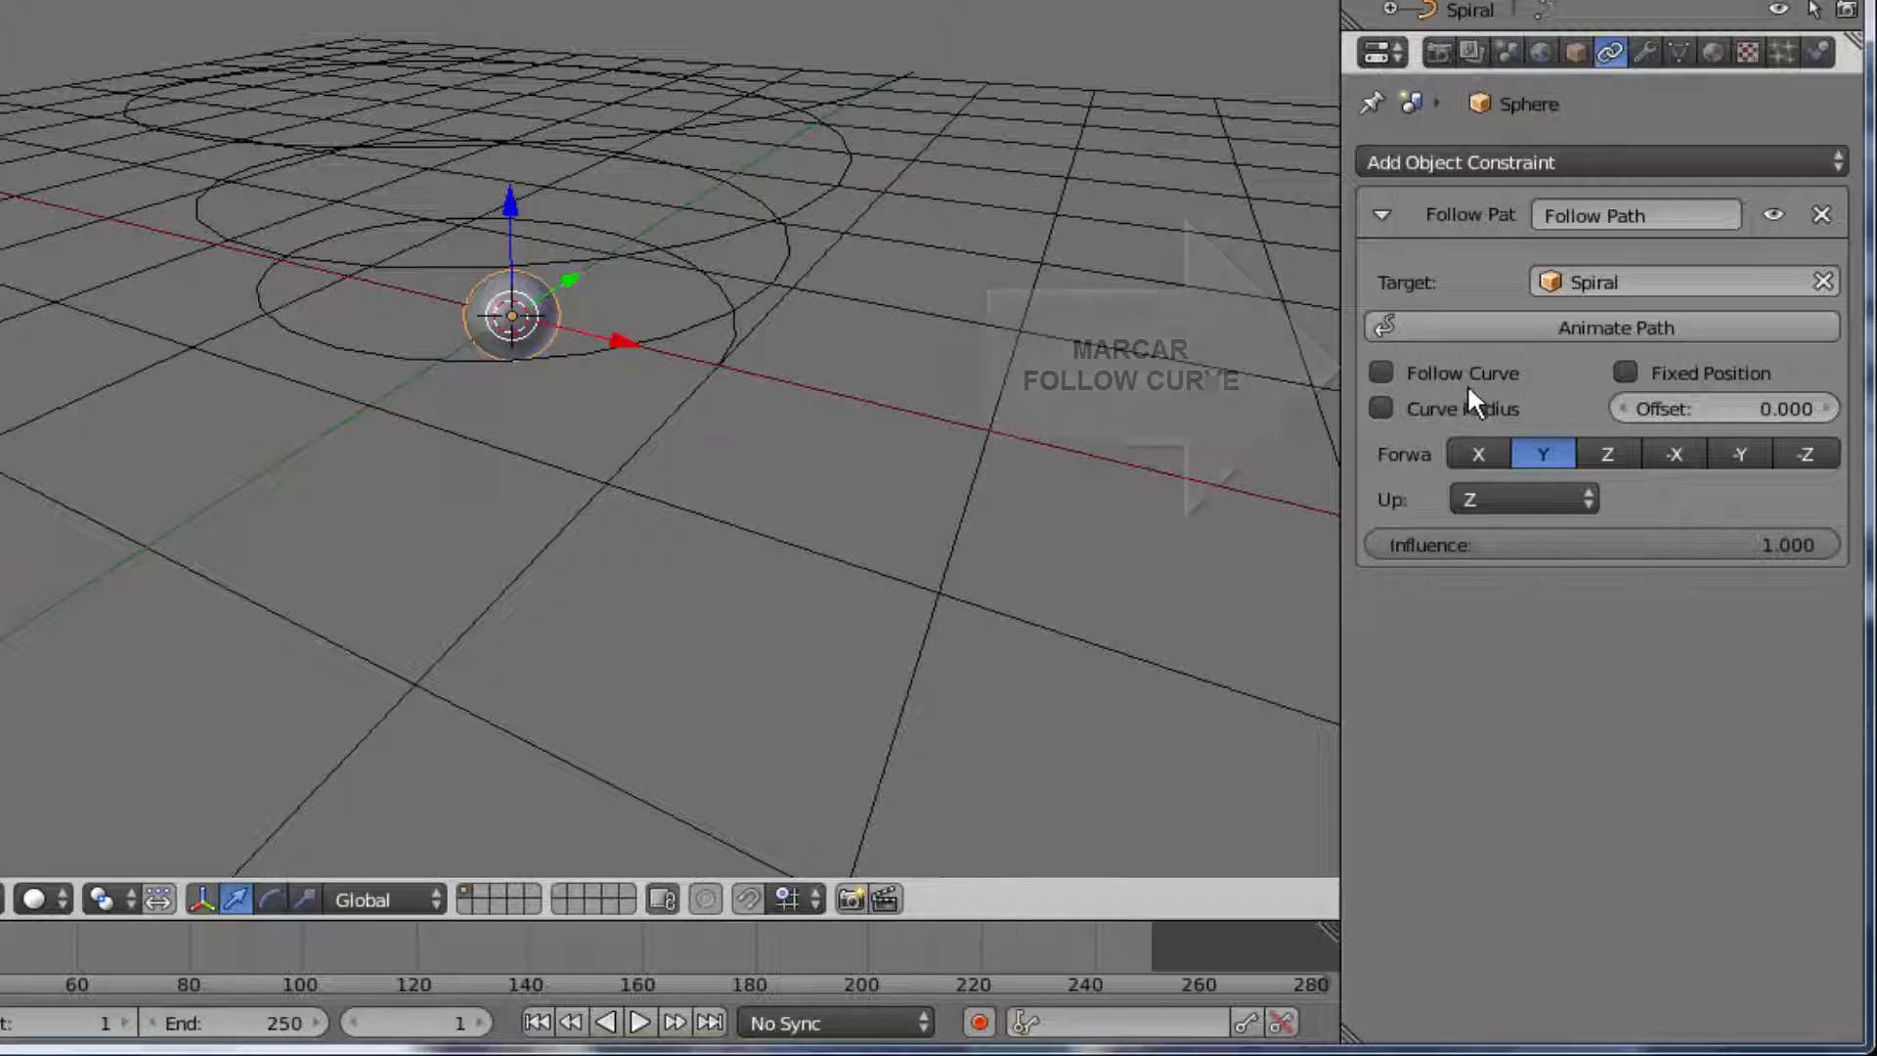
{"action": "left_click", "coordinate": [1381, 372]}
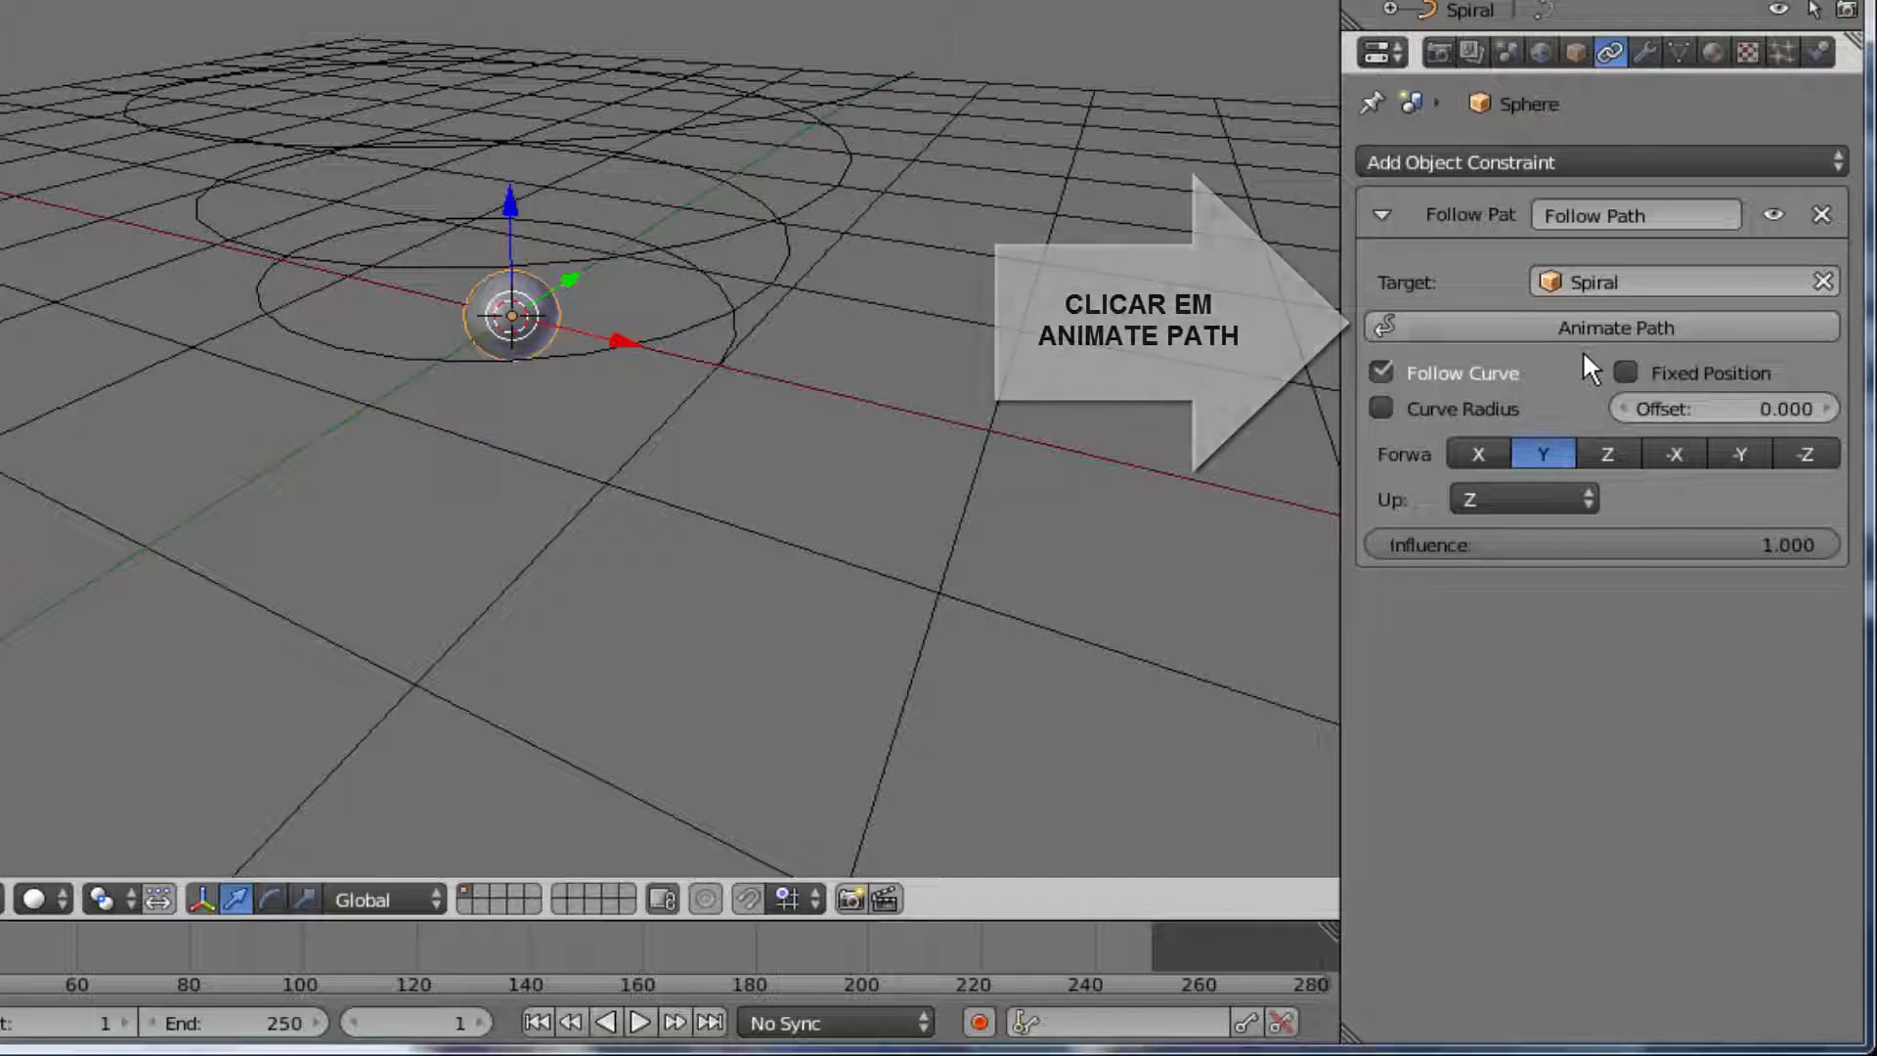
{"action": "left_click", "coordinate": [1606, 326]}
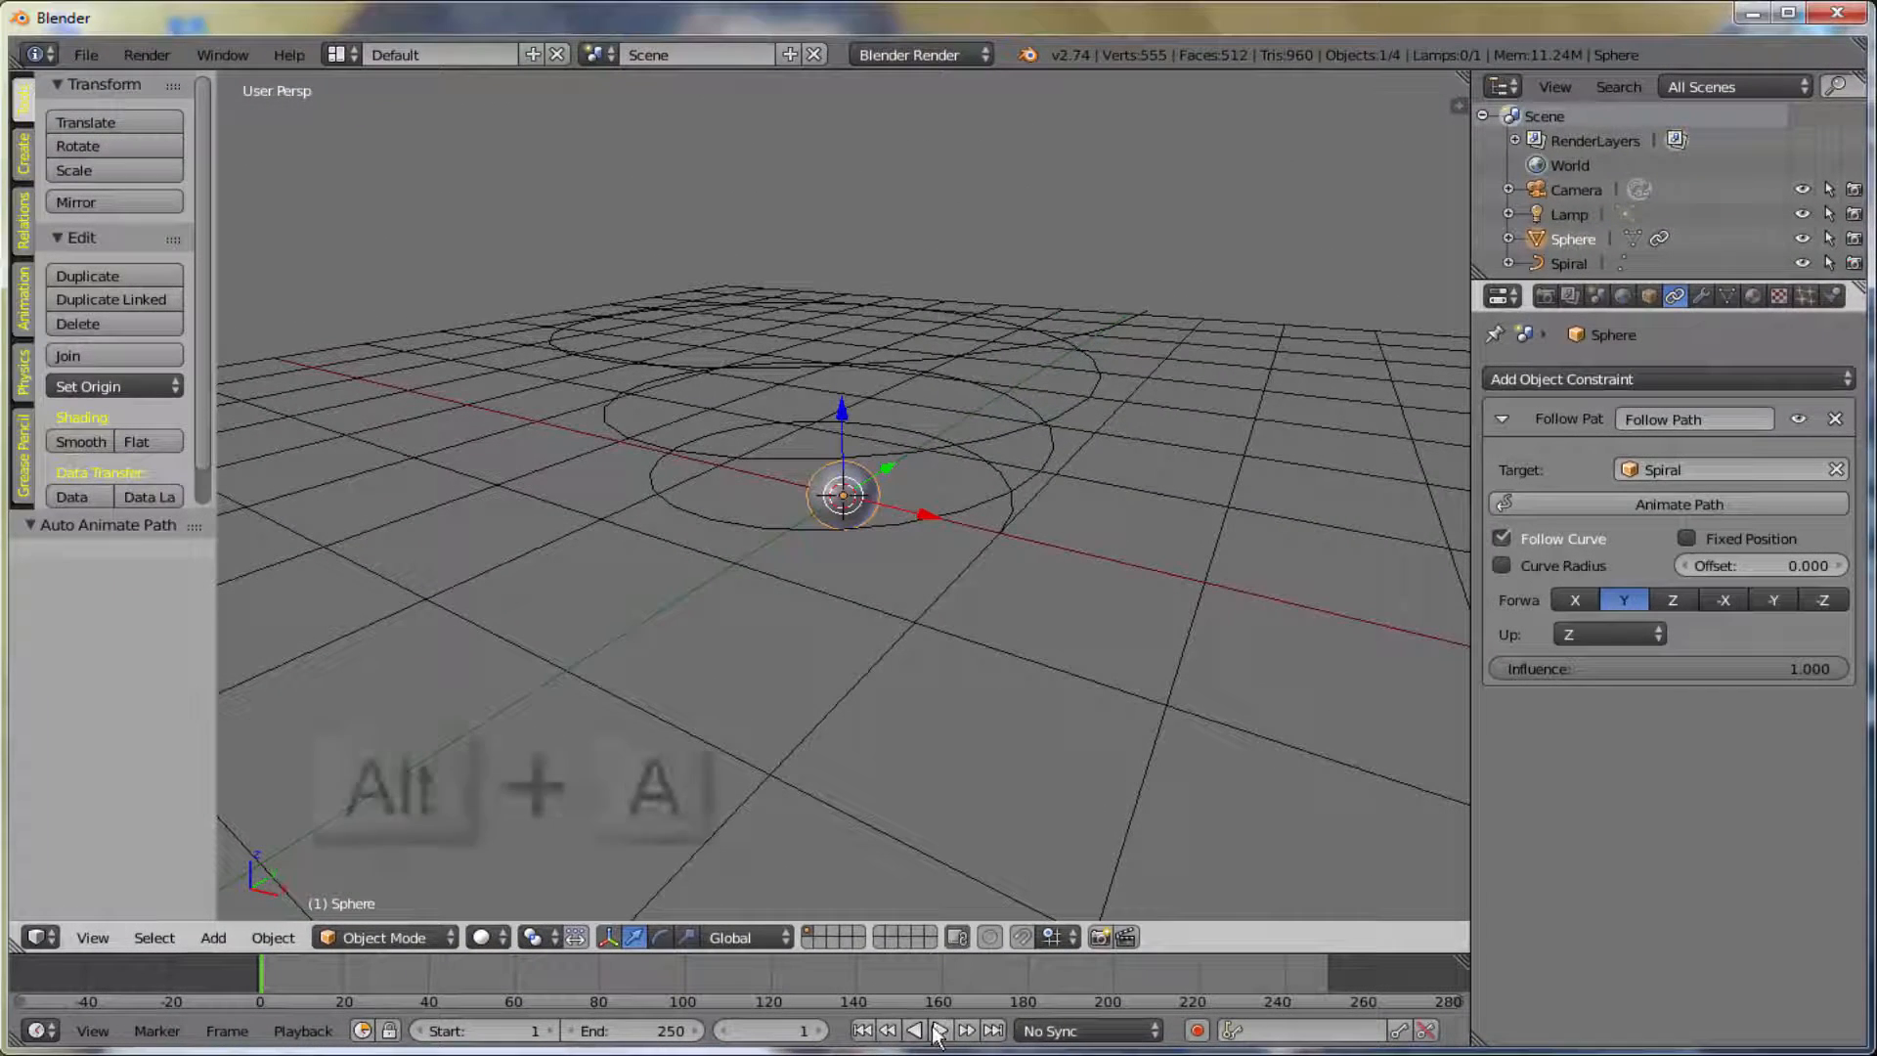
- Play the animation to check the sphere's motion along the spiral, stop it and return to the first frame
{"action": "left_click", "coordinate": [938, 1031]}
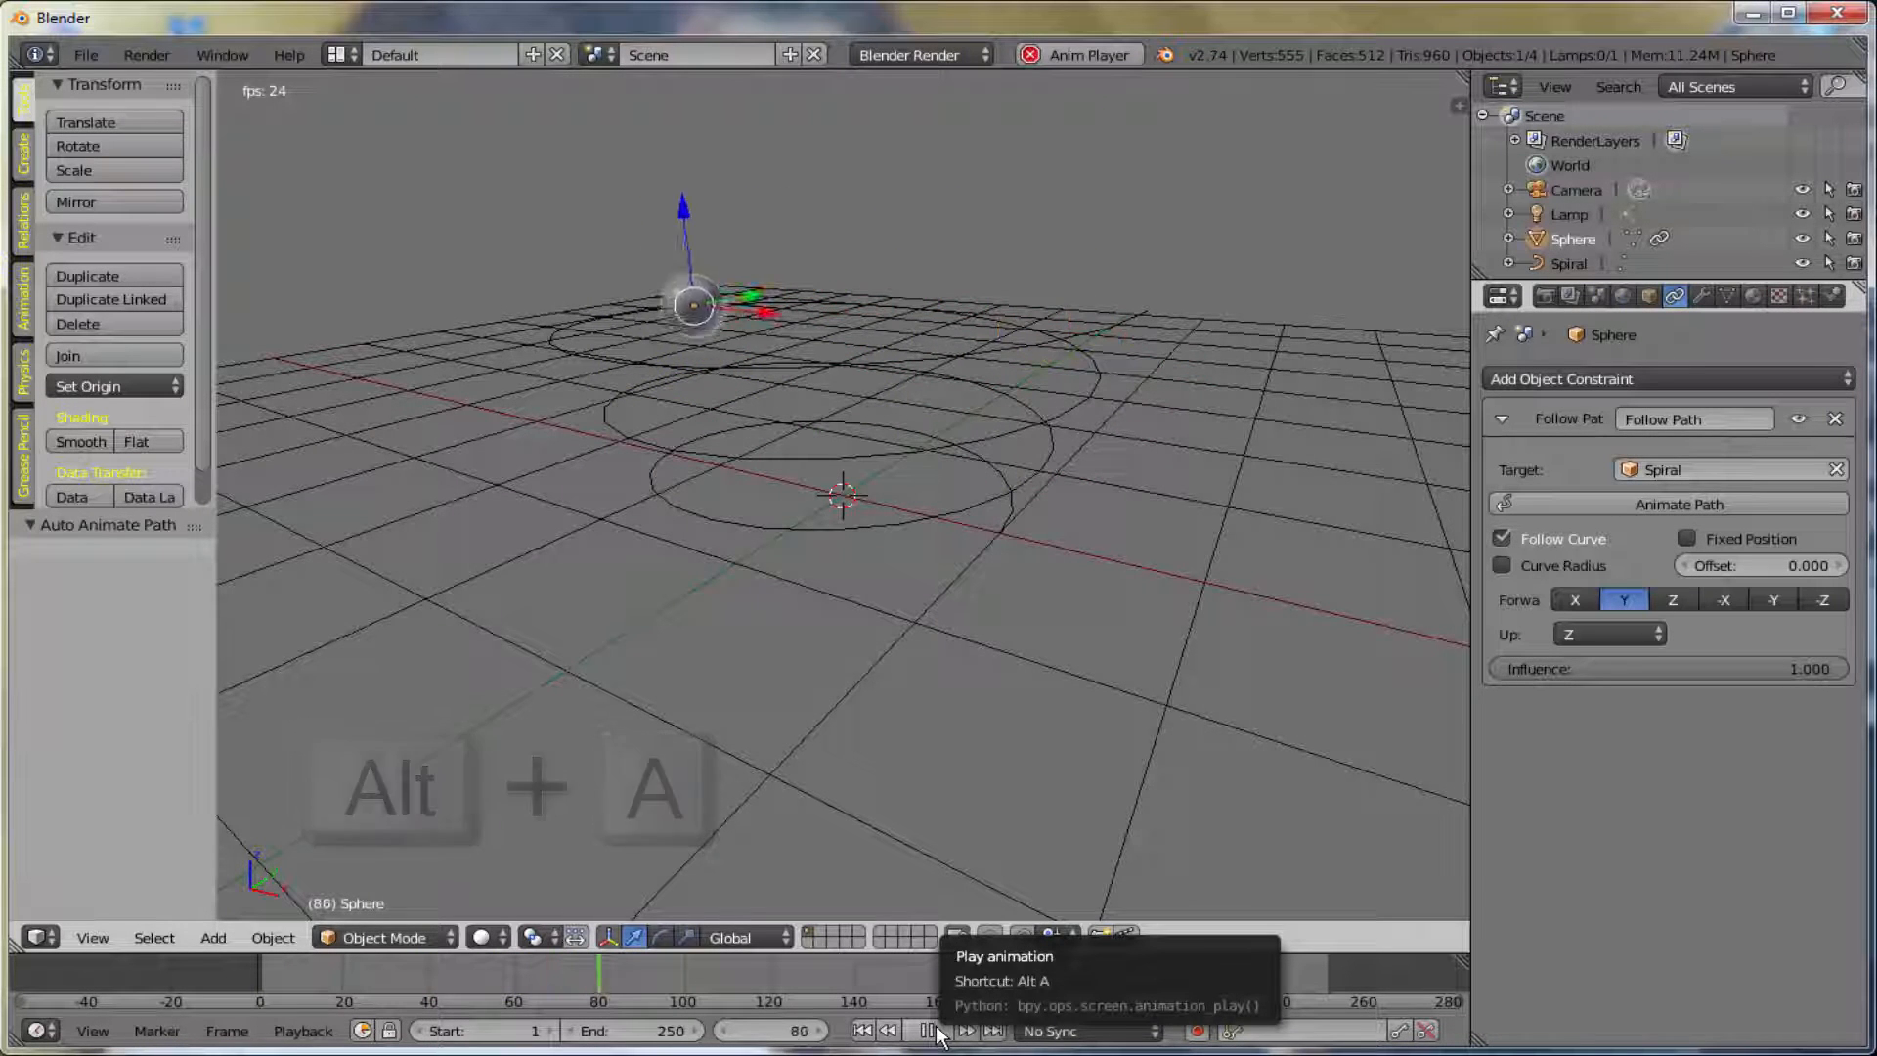
{"action": "left_click", "coordinate": [936, 1027]}
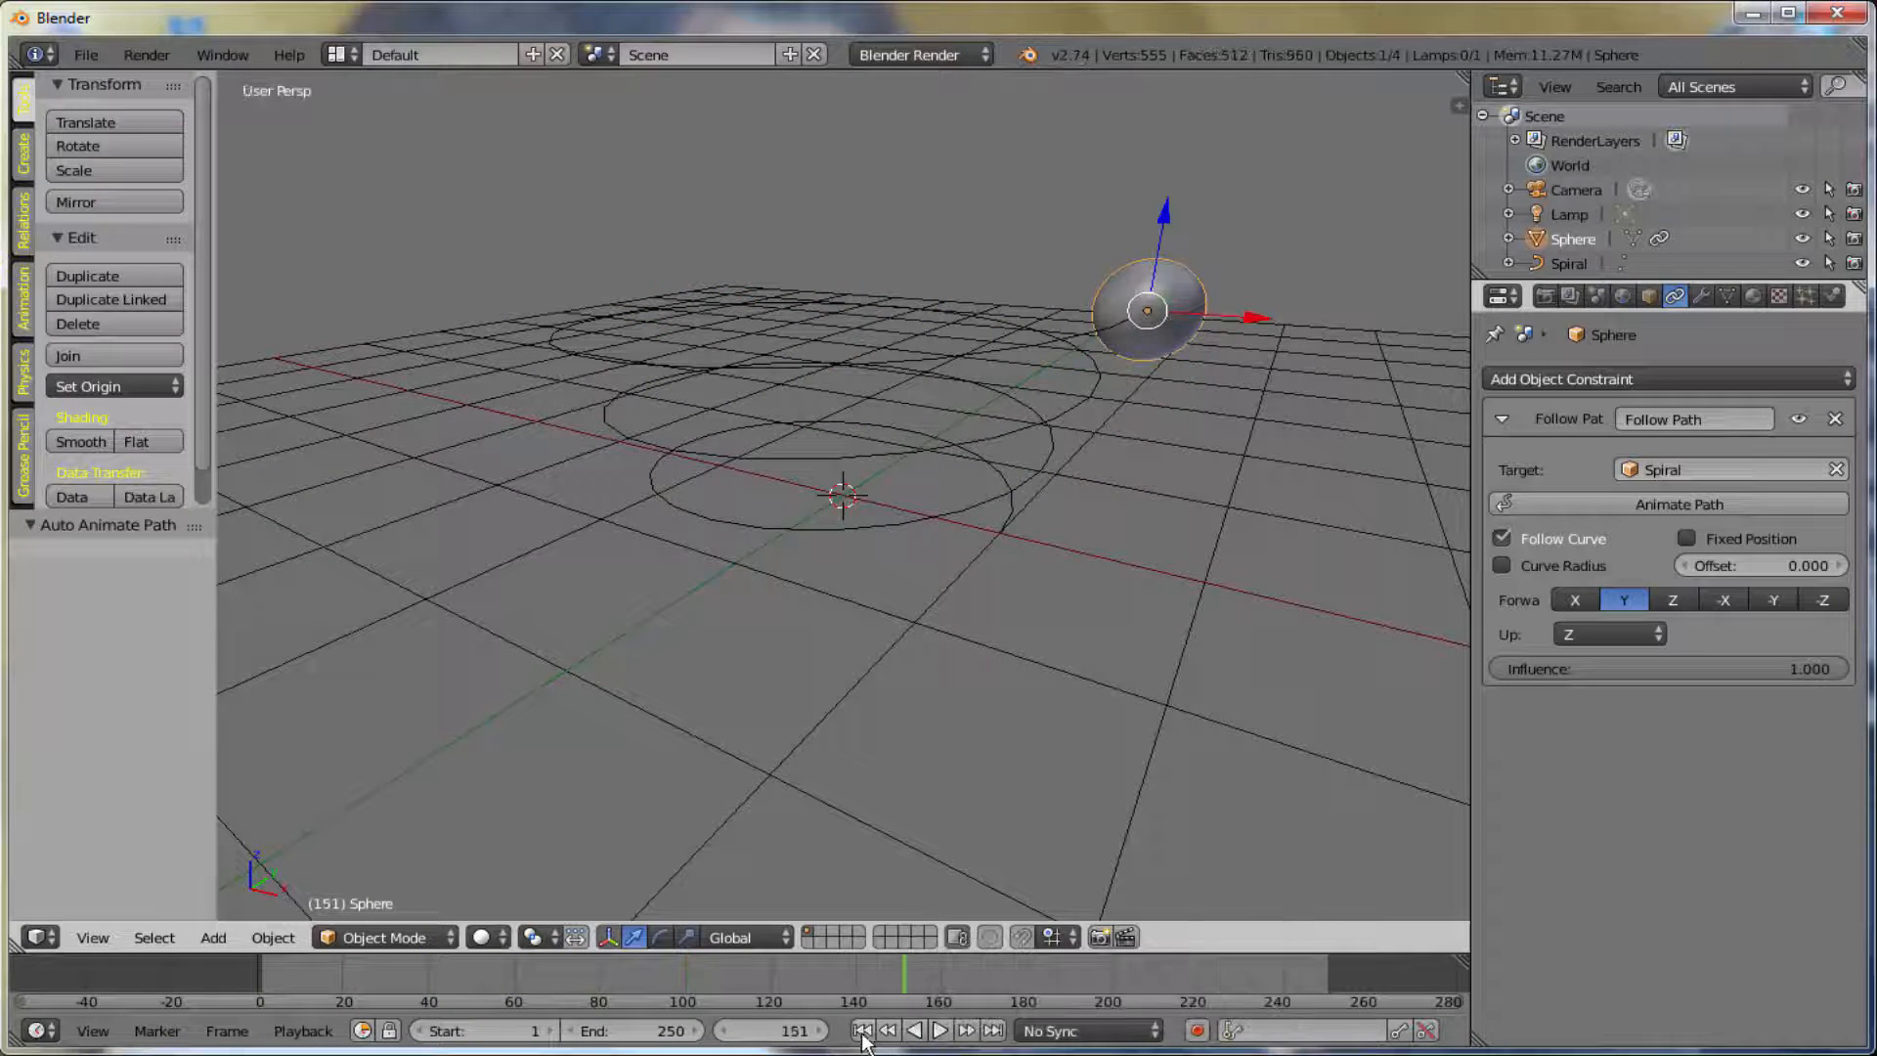
{"action": "left_click", "coordinate": [863, 1032]}
- Play the animation, stop it at frame 107 and make that frame the end of the animation range
{"action": "left_click", "coordinate": [939, 1030]}
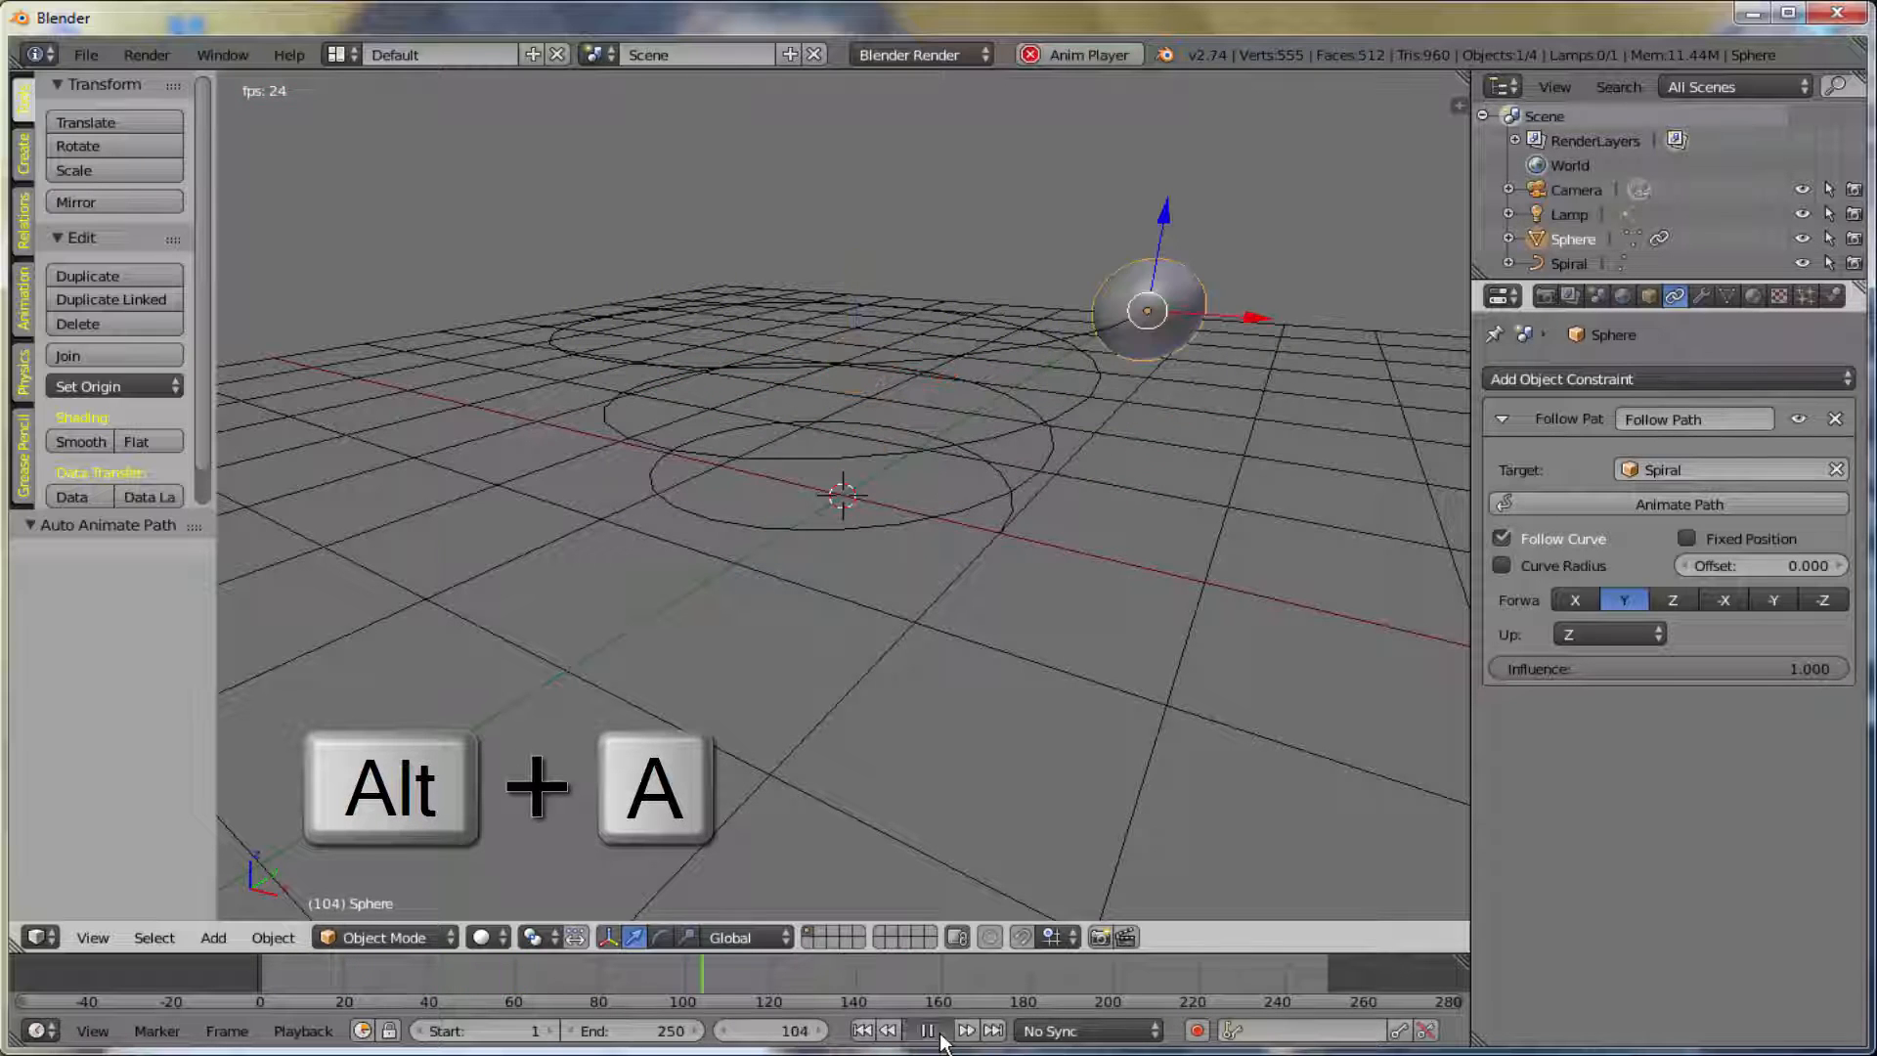
{"action": "left_click", "coordinate": [934, 1031]}
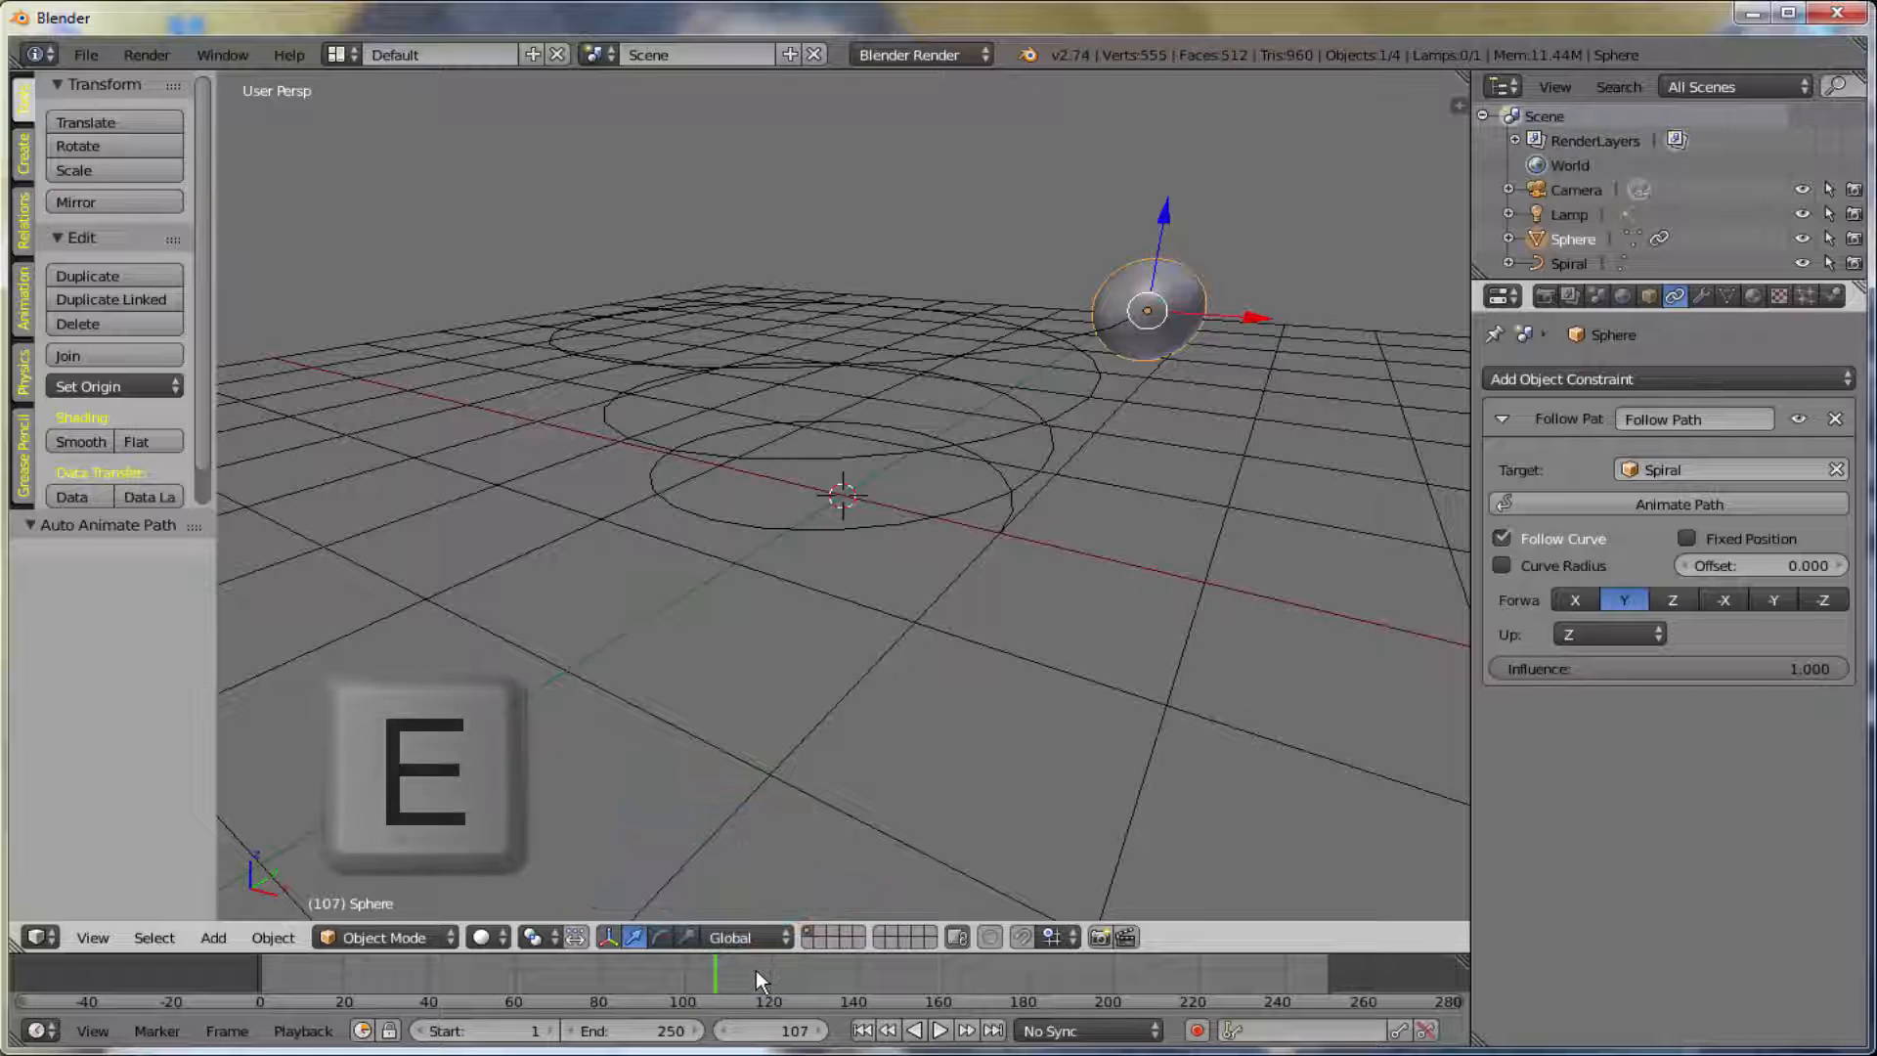
{"action": "key", "text": "e"}
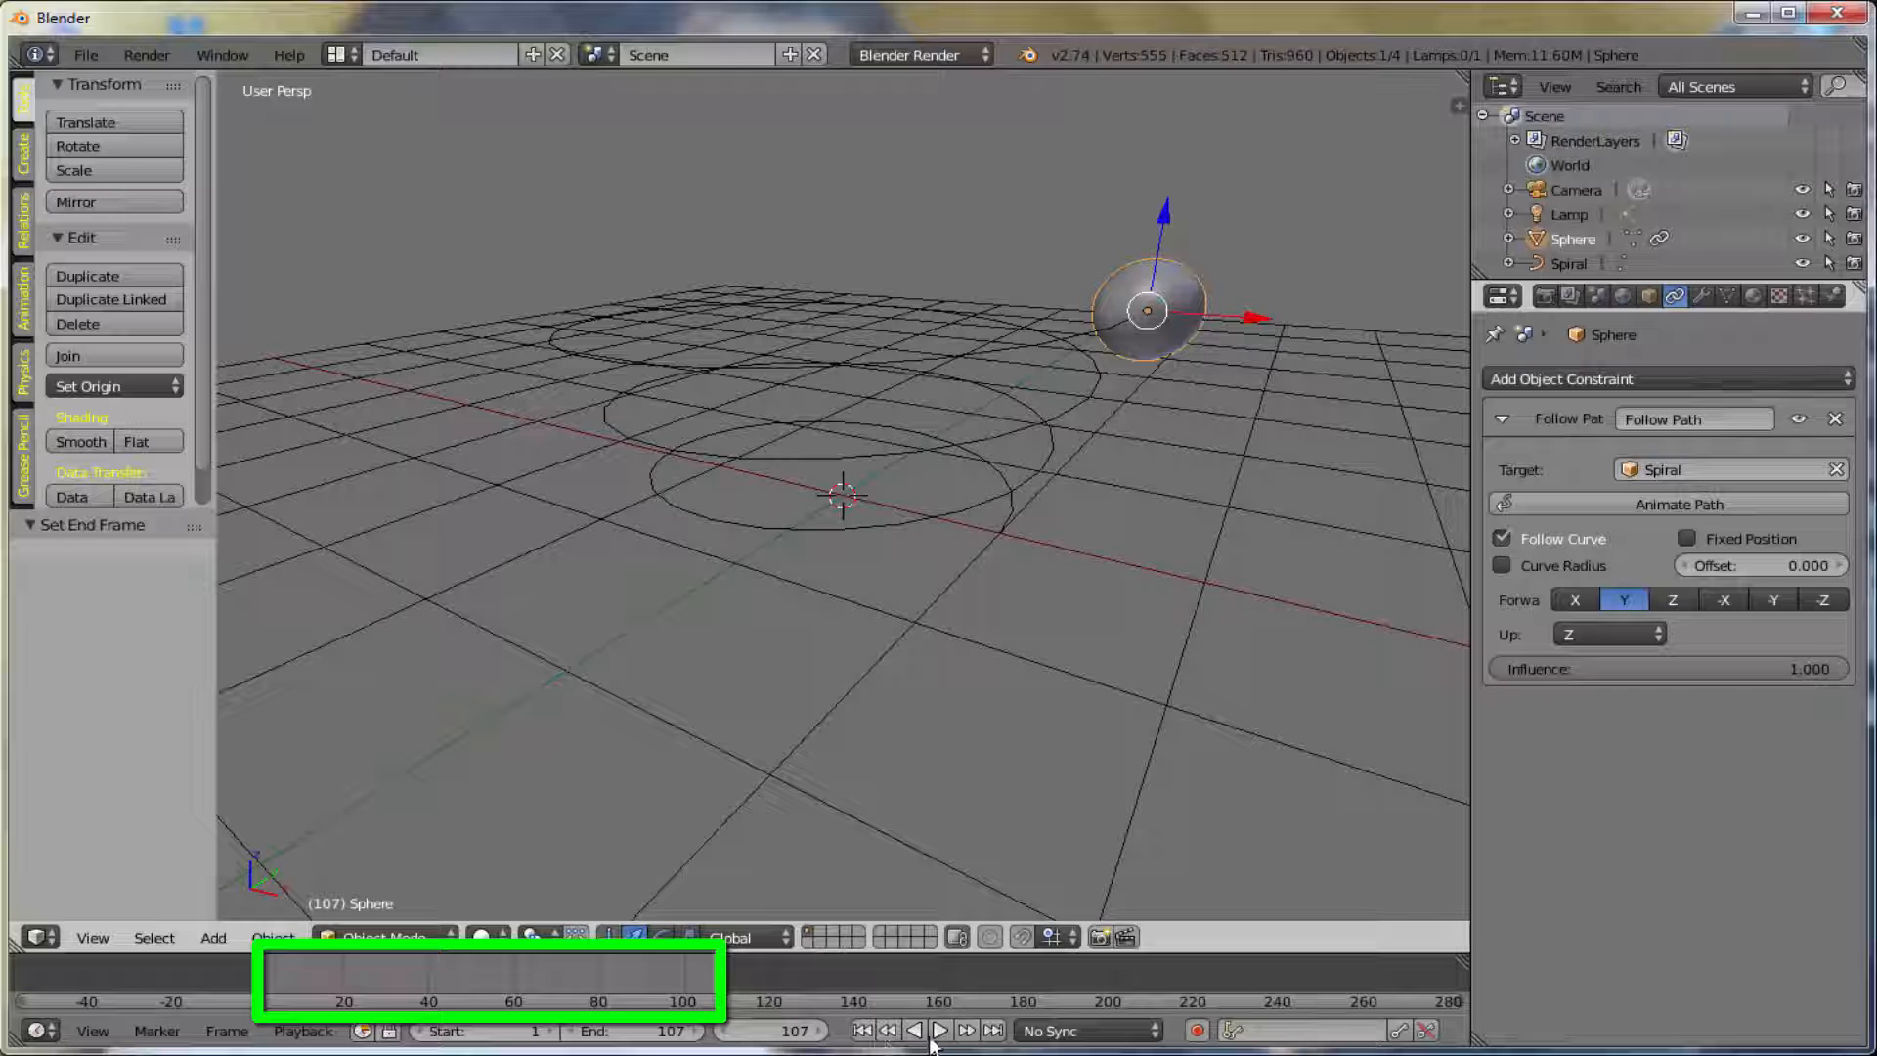
- Play back the shortened animation, stop it and rewind to frame 1
{"action": "key", "text": "alt+a"}
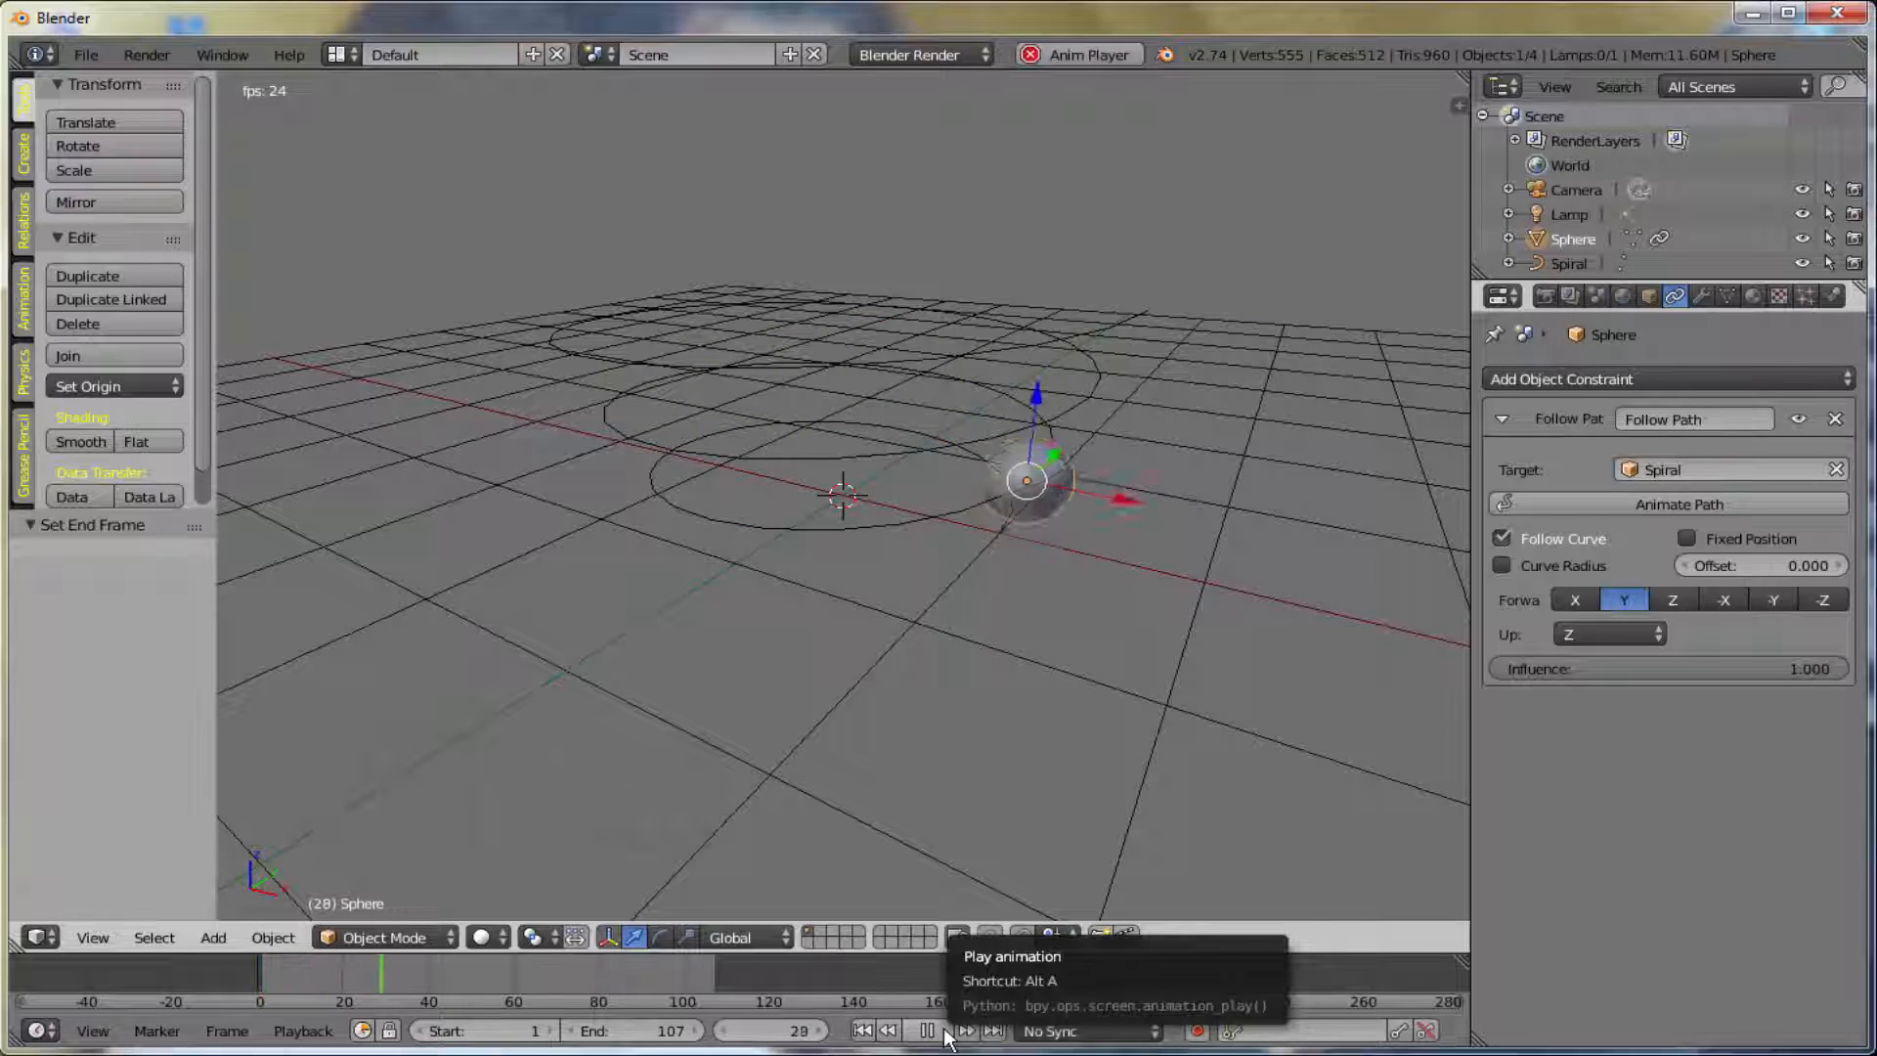
{"action": "left_click", "coordinate": [945, 1030]}
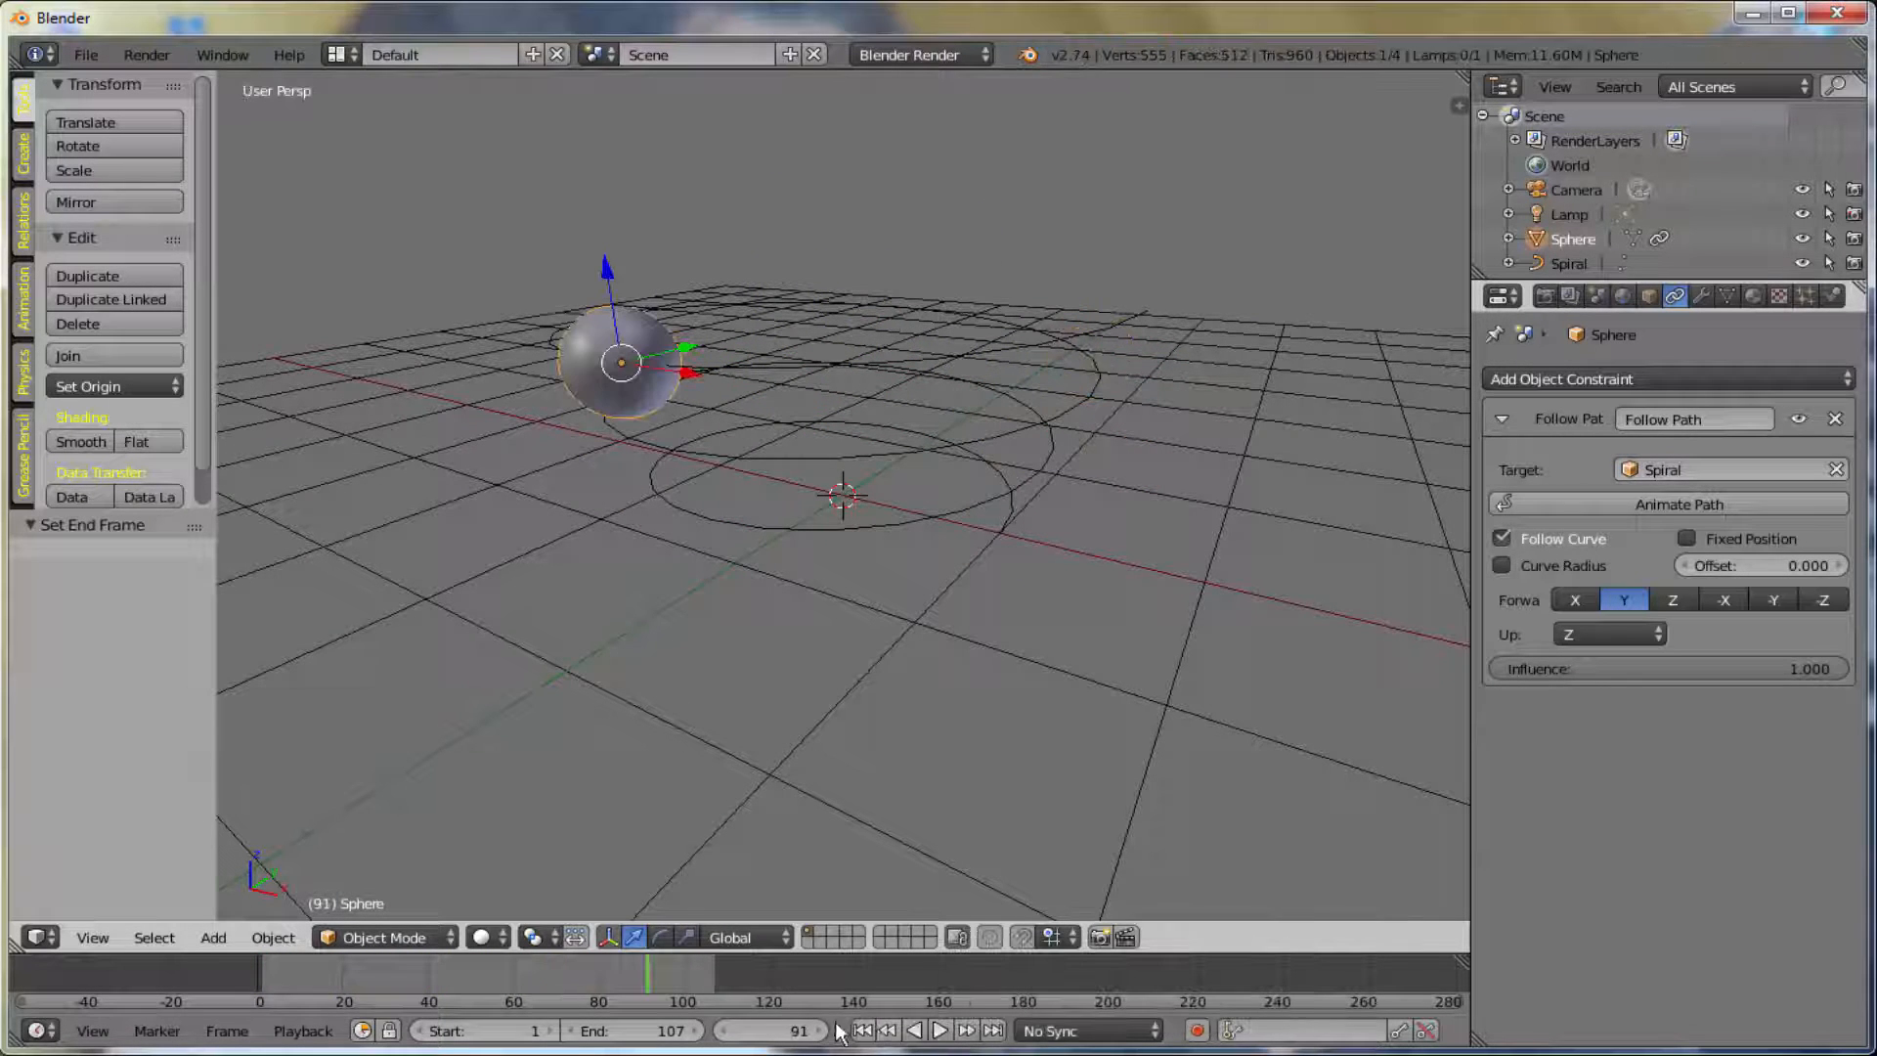
{"action": "left_click", "coordinate": [888, 1030]}
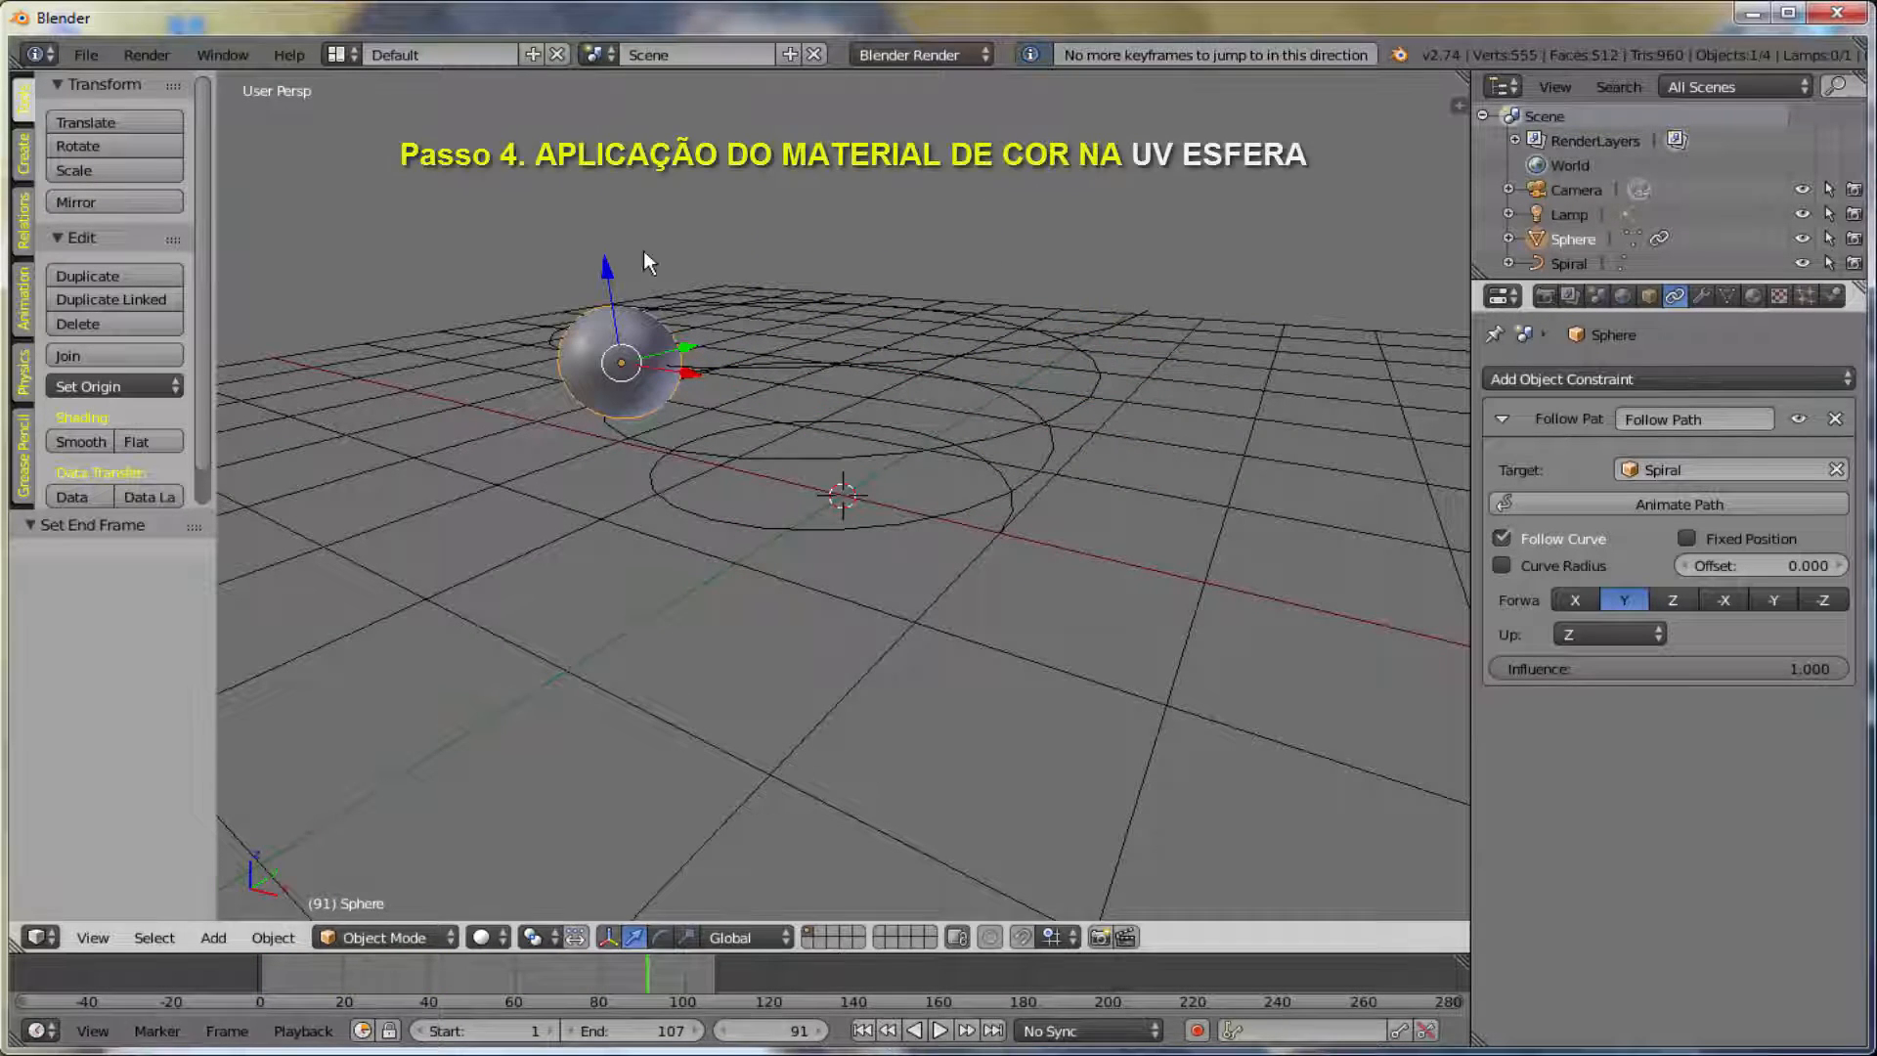
{"action": "left_click", "coordinate": [863, 1031]}
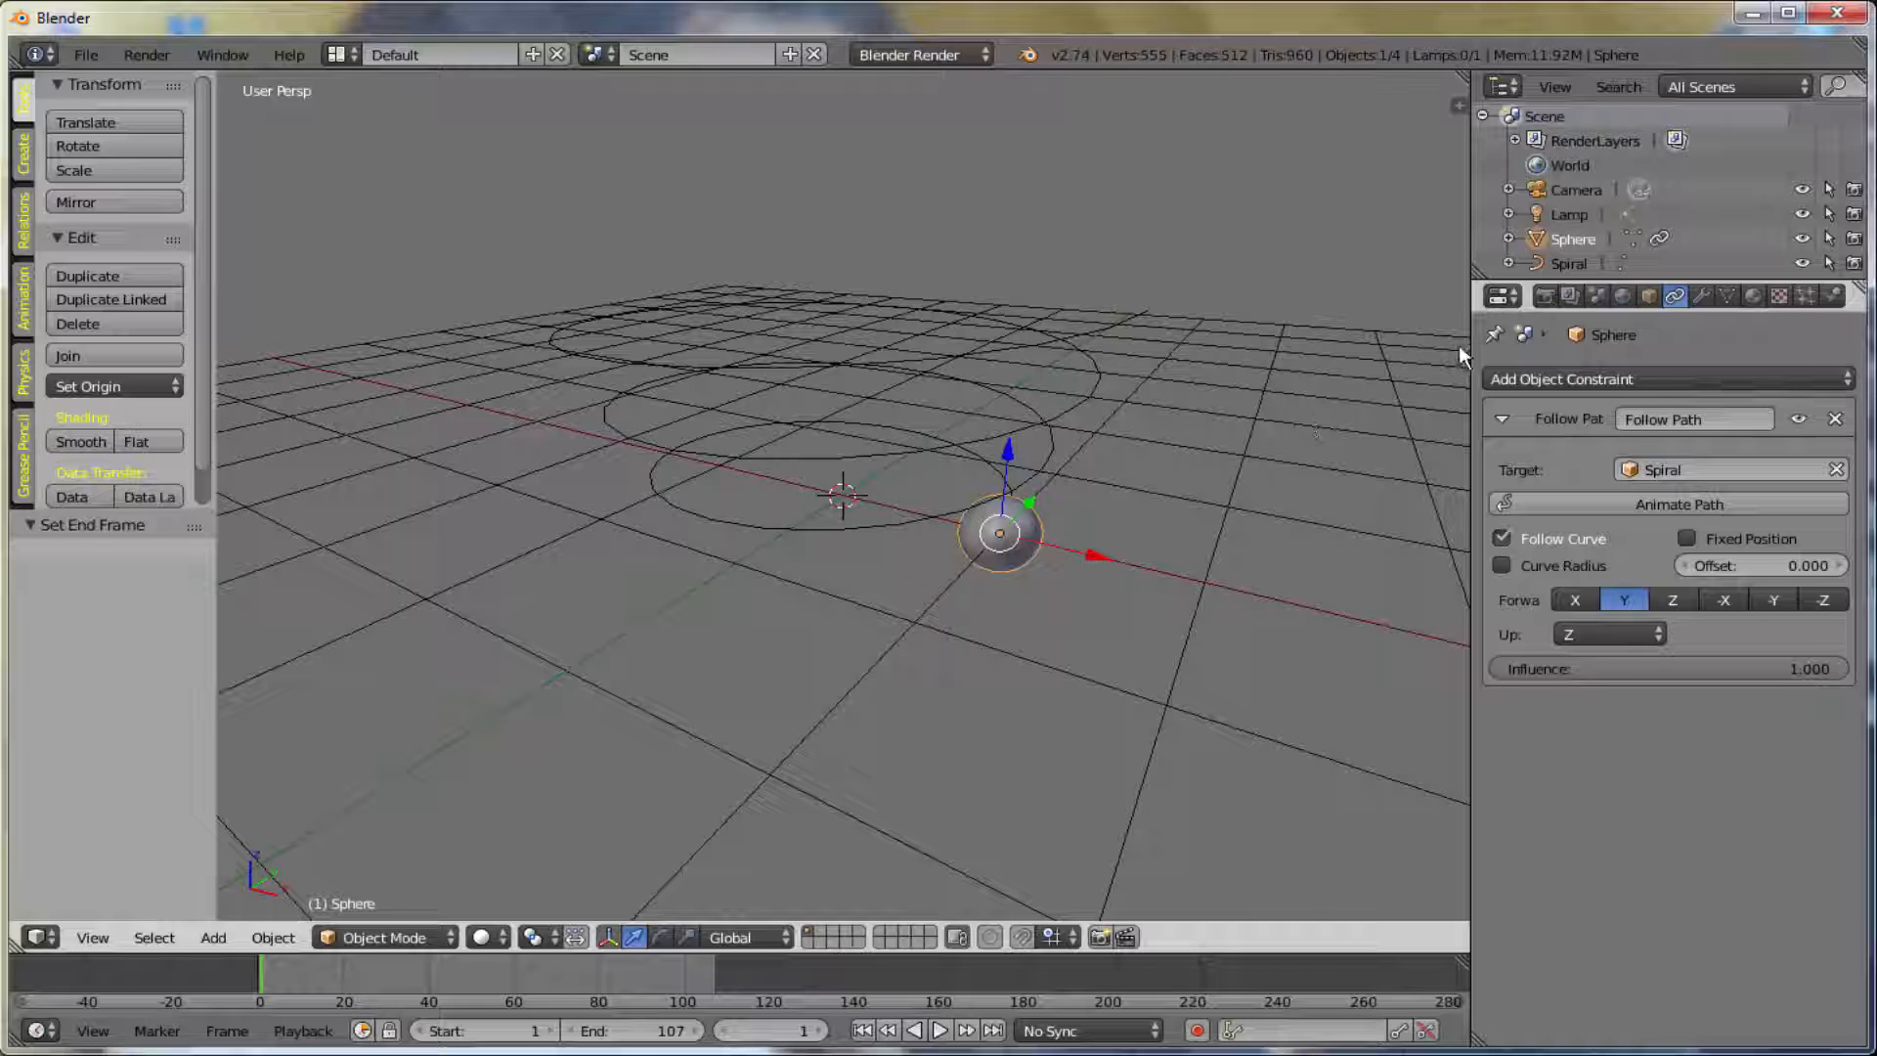
- Give the sphere a new material with a light yellow diffuse colour
{"action": "left_click", "coordinate": [1753, 295]}
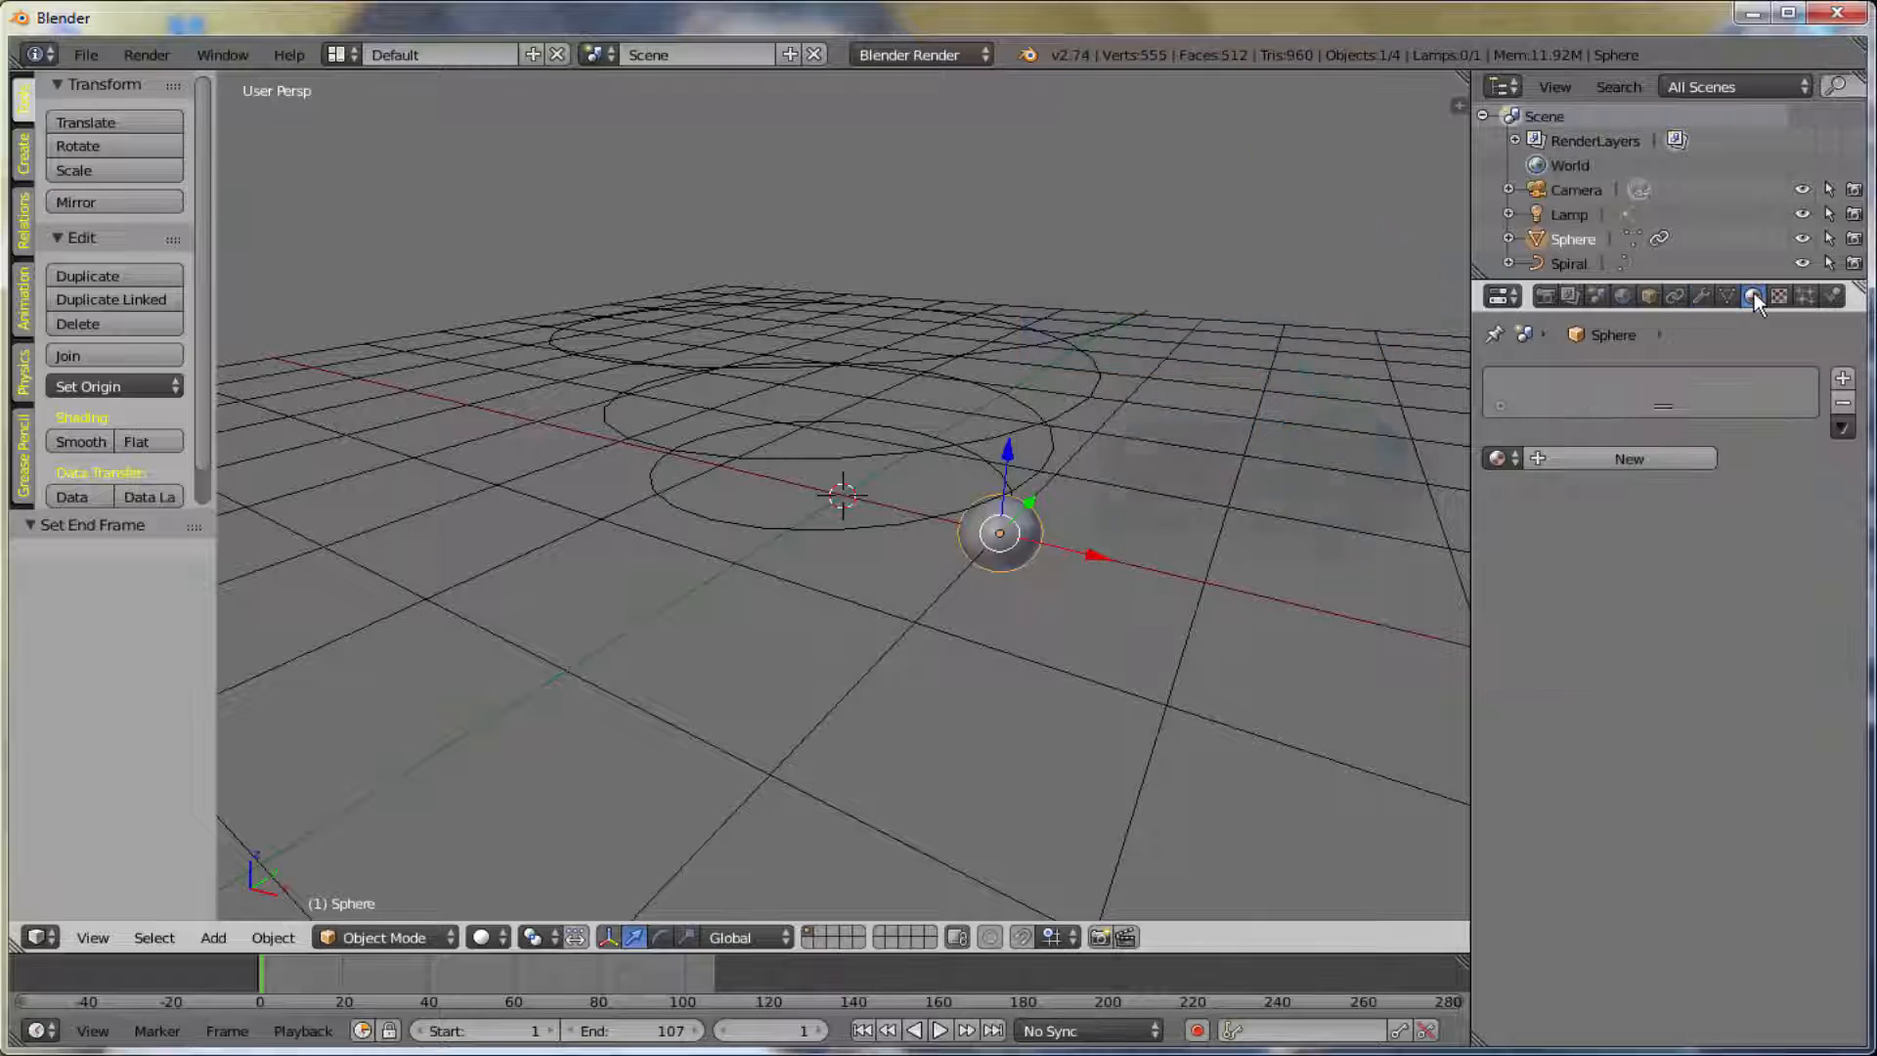
{"action": "left_click", "coordinate": [1623, 458]}
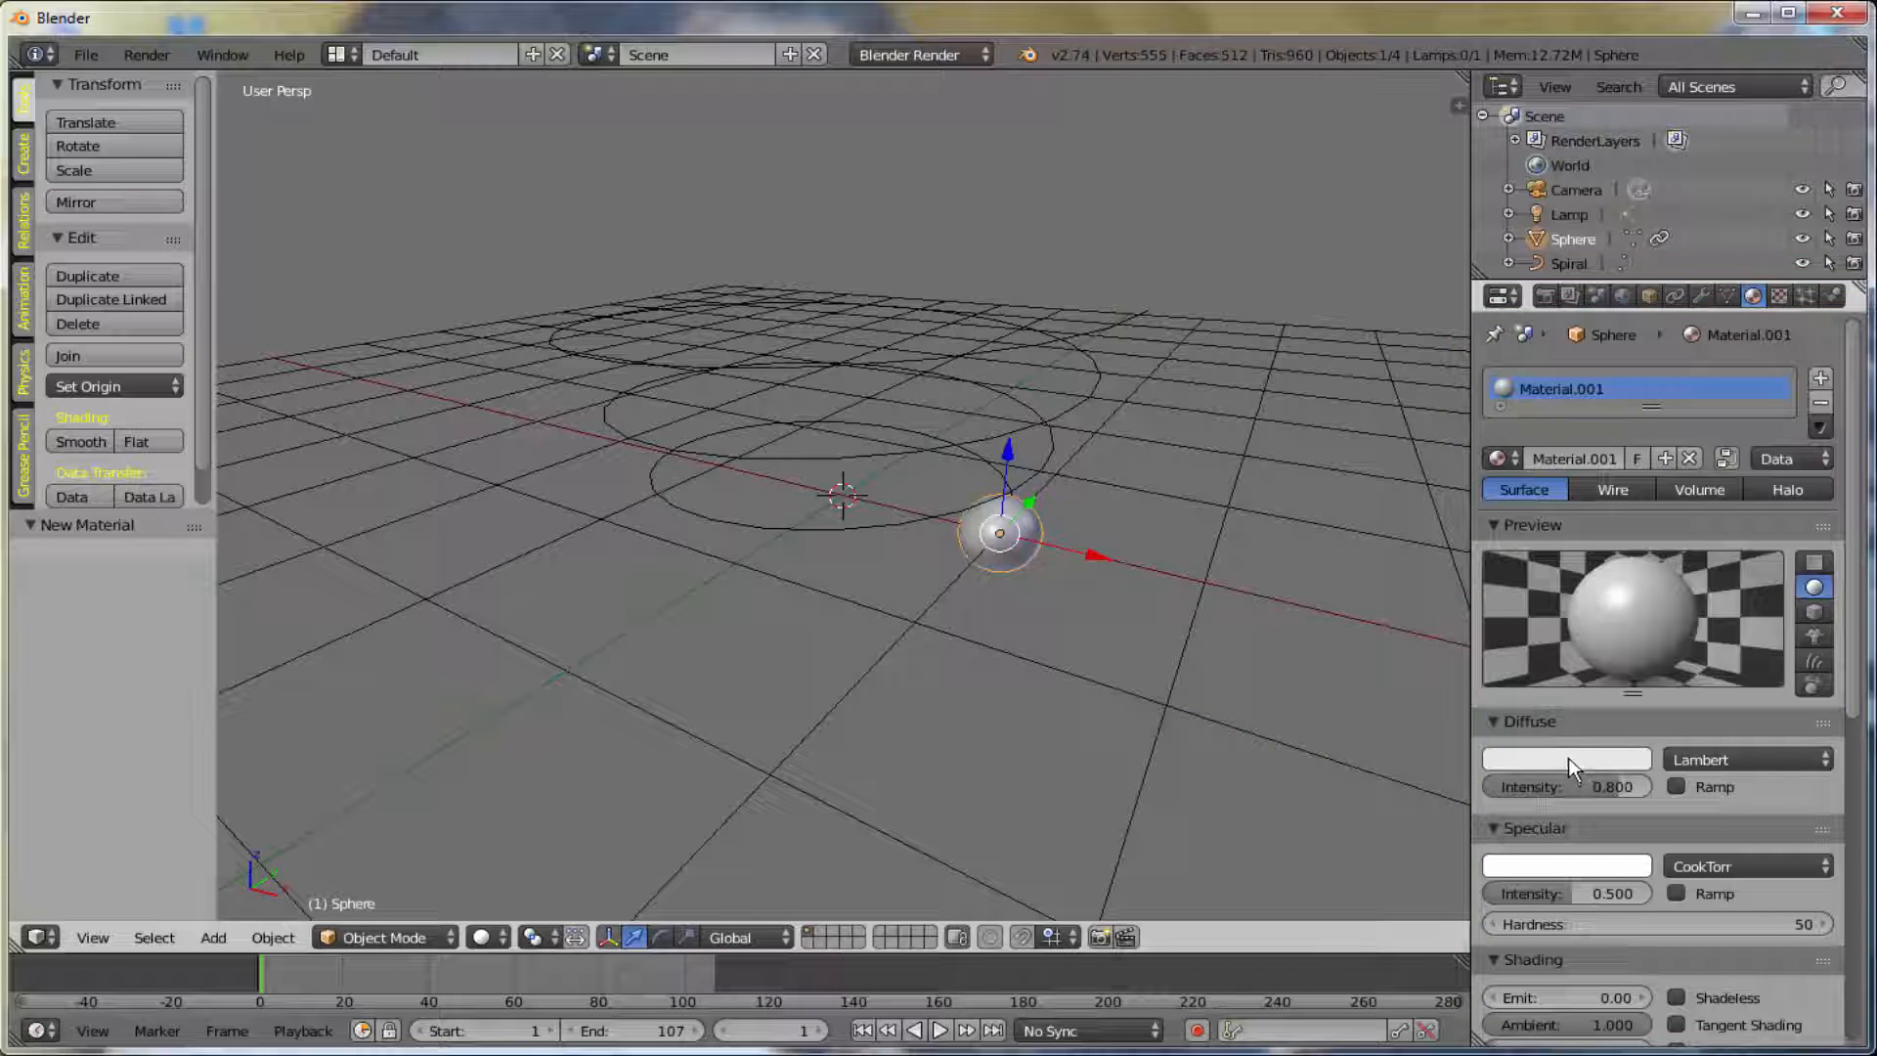
{"action": "left_click", "coordinate": [1569, 759]}
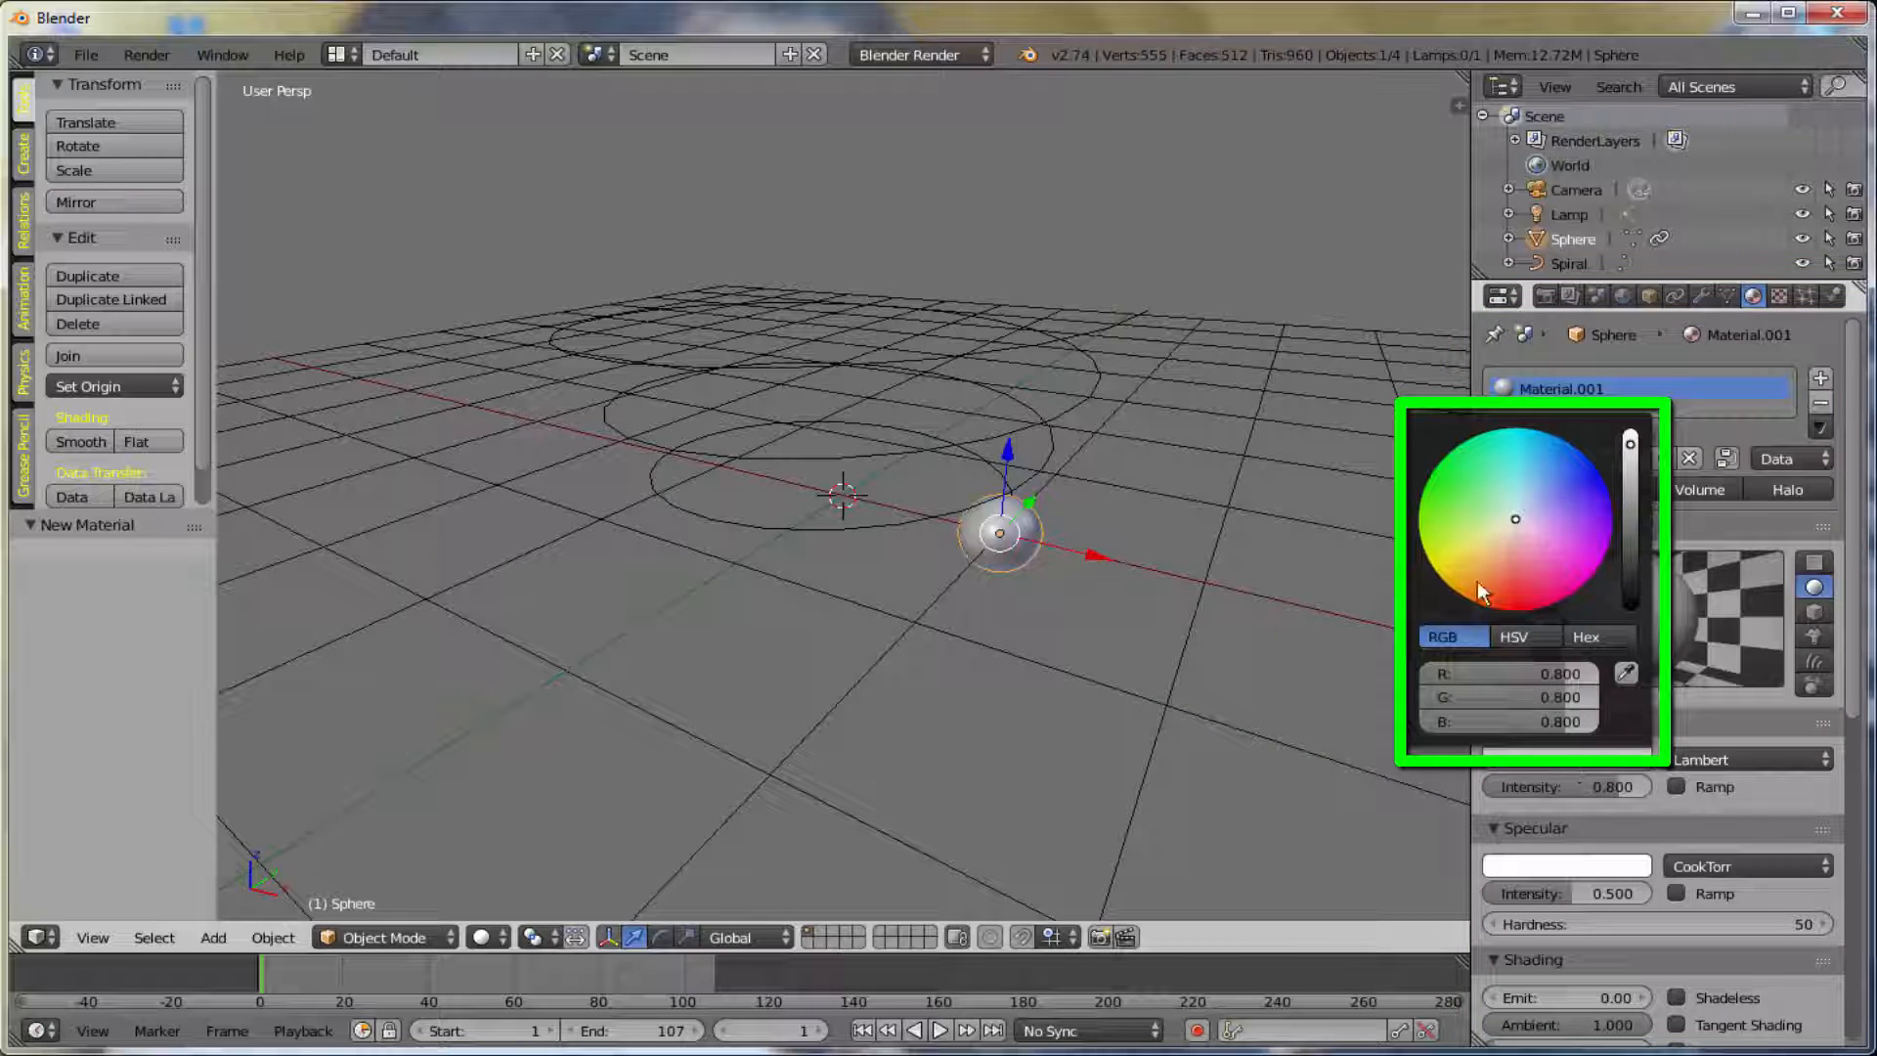
{"action": "left_click", "coordinate": [1477, 533]}
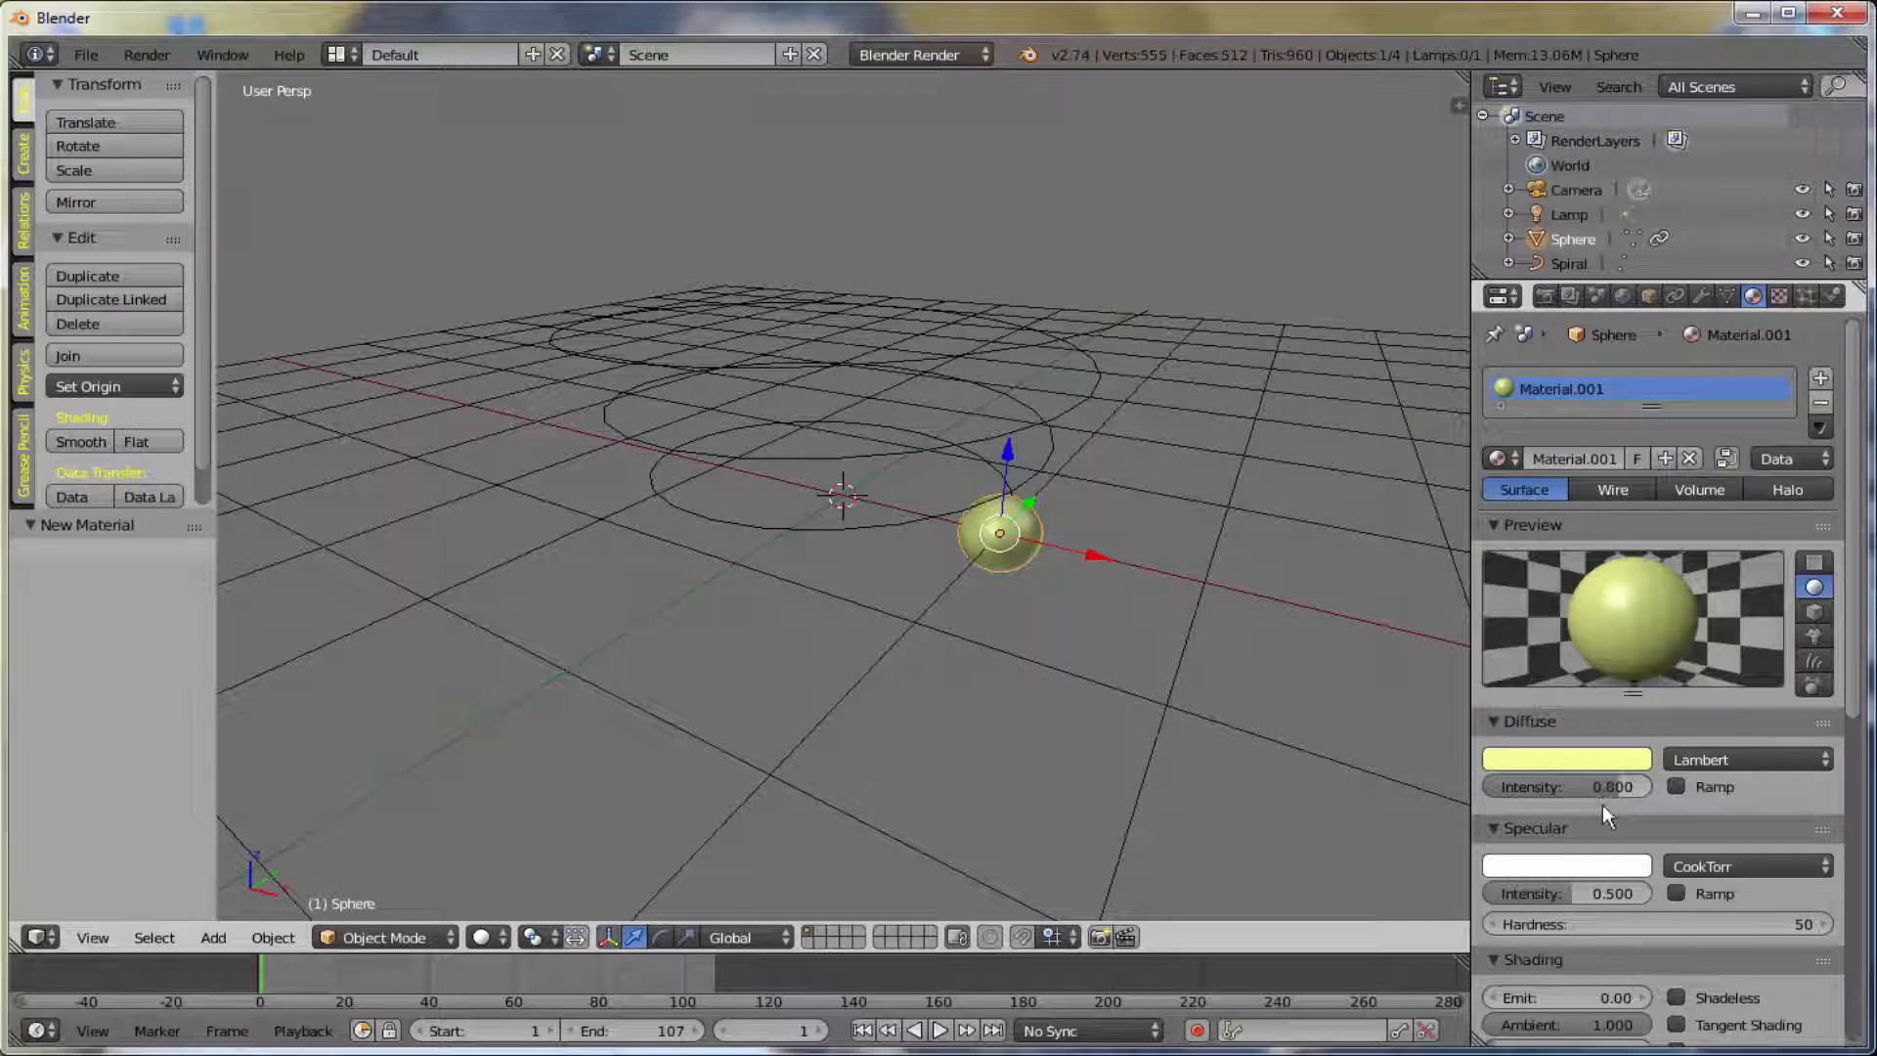
- Set the sphere material's shading Emit value to 1.5
{"action": "scroll", "coordinate": [1603, 805], "scroll_direction": "down", "scroll_amount": 4}
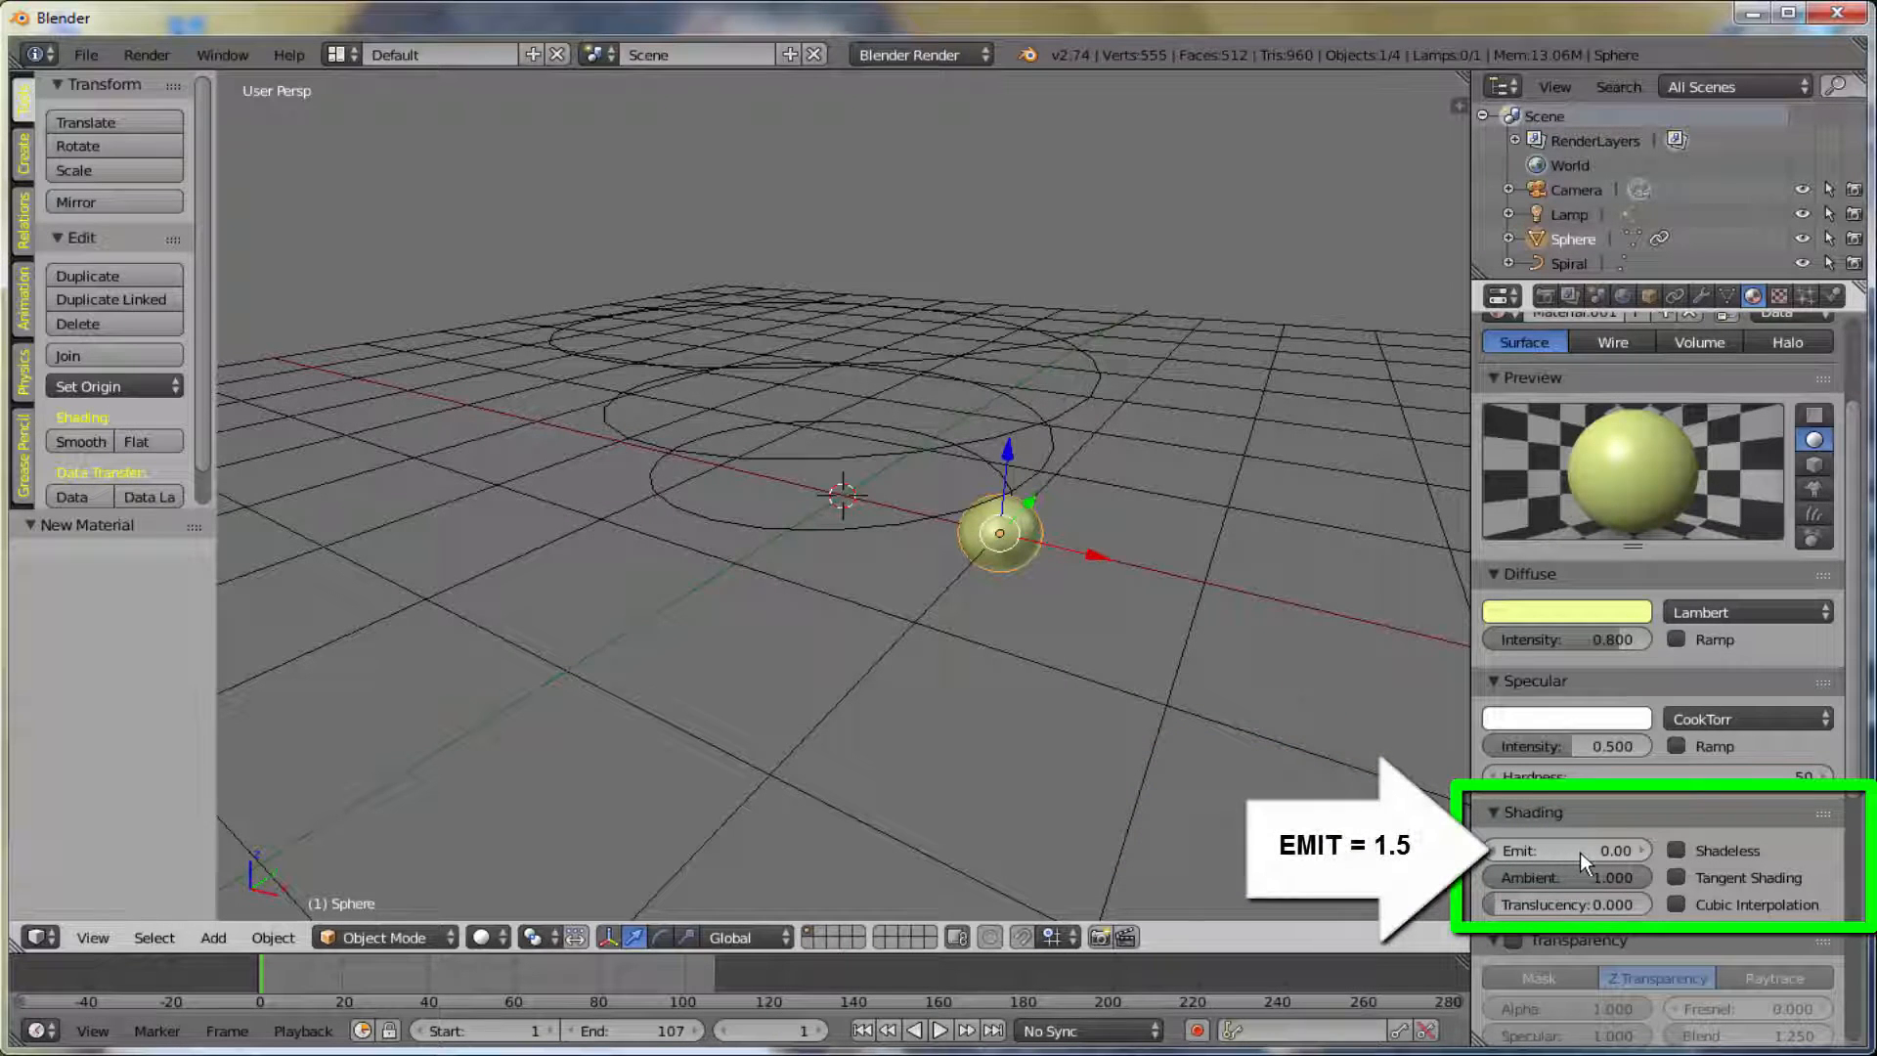
{"action": "left_click", "coordinate": [1606, 851]}
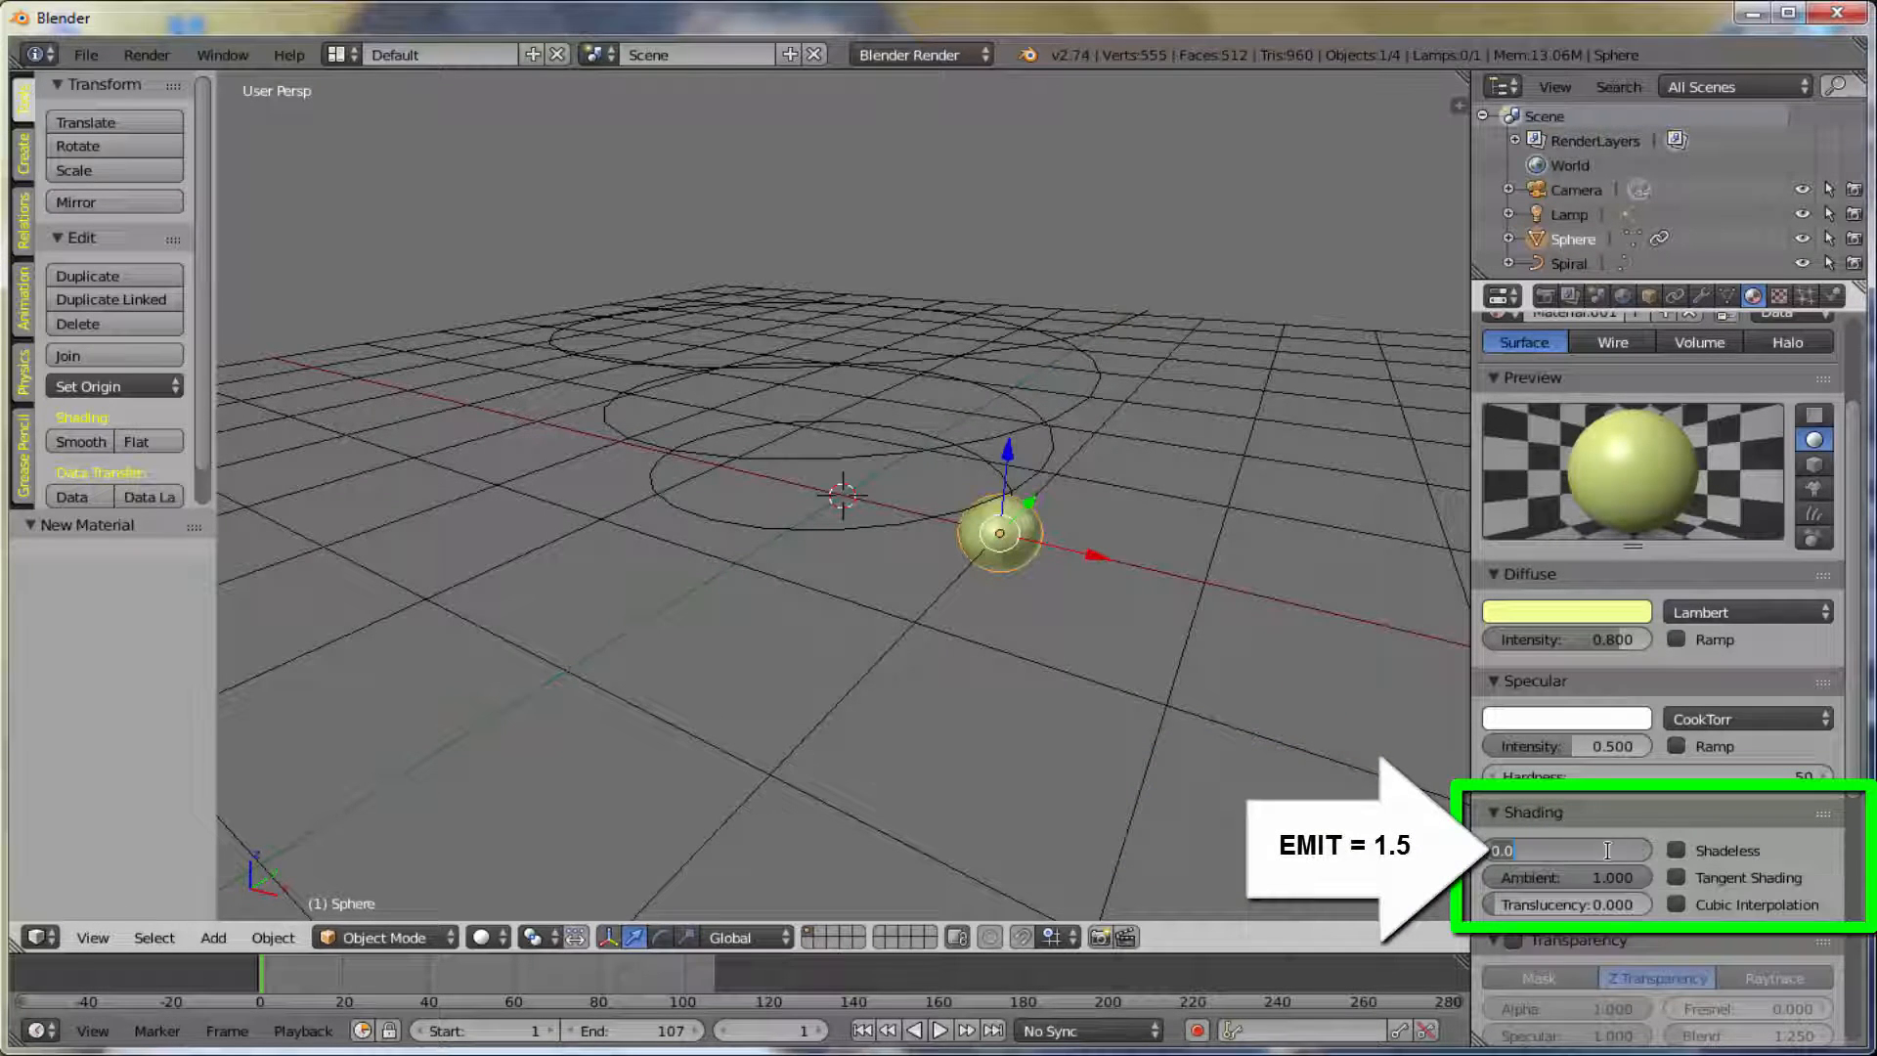
{"action": "type", "text": "1.5"}
{"action": "key", "text": "Return"}
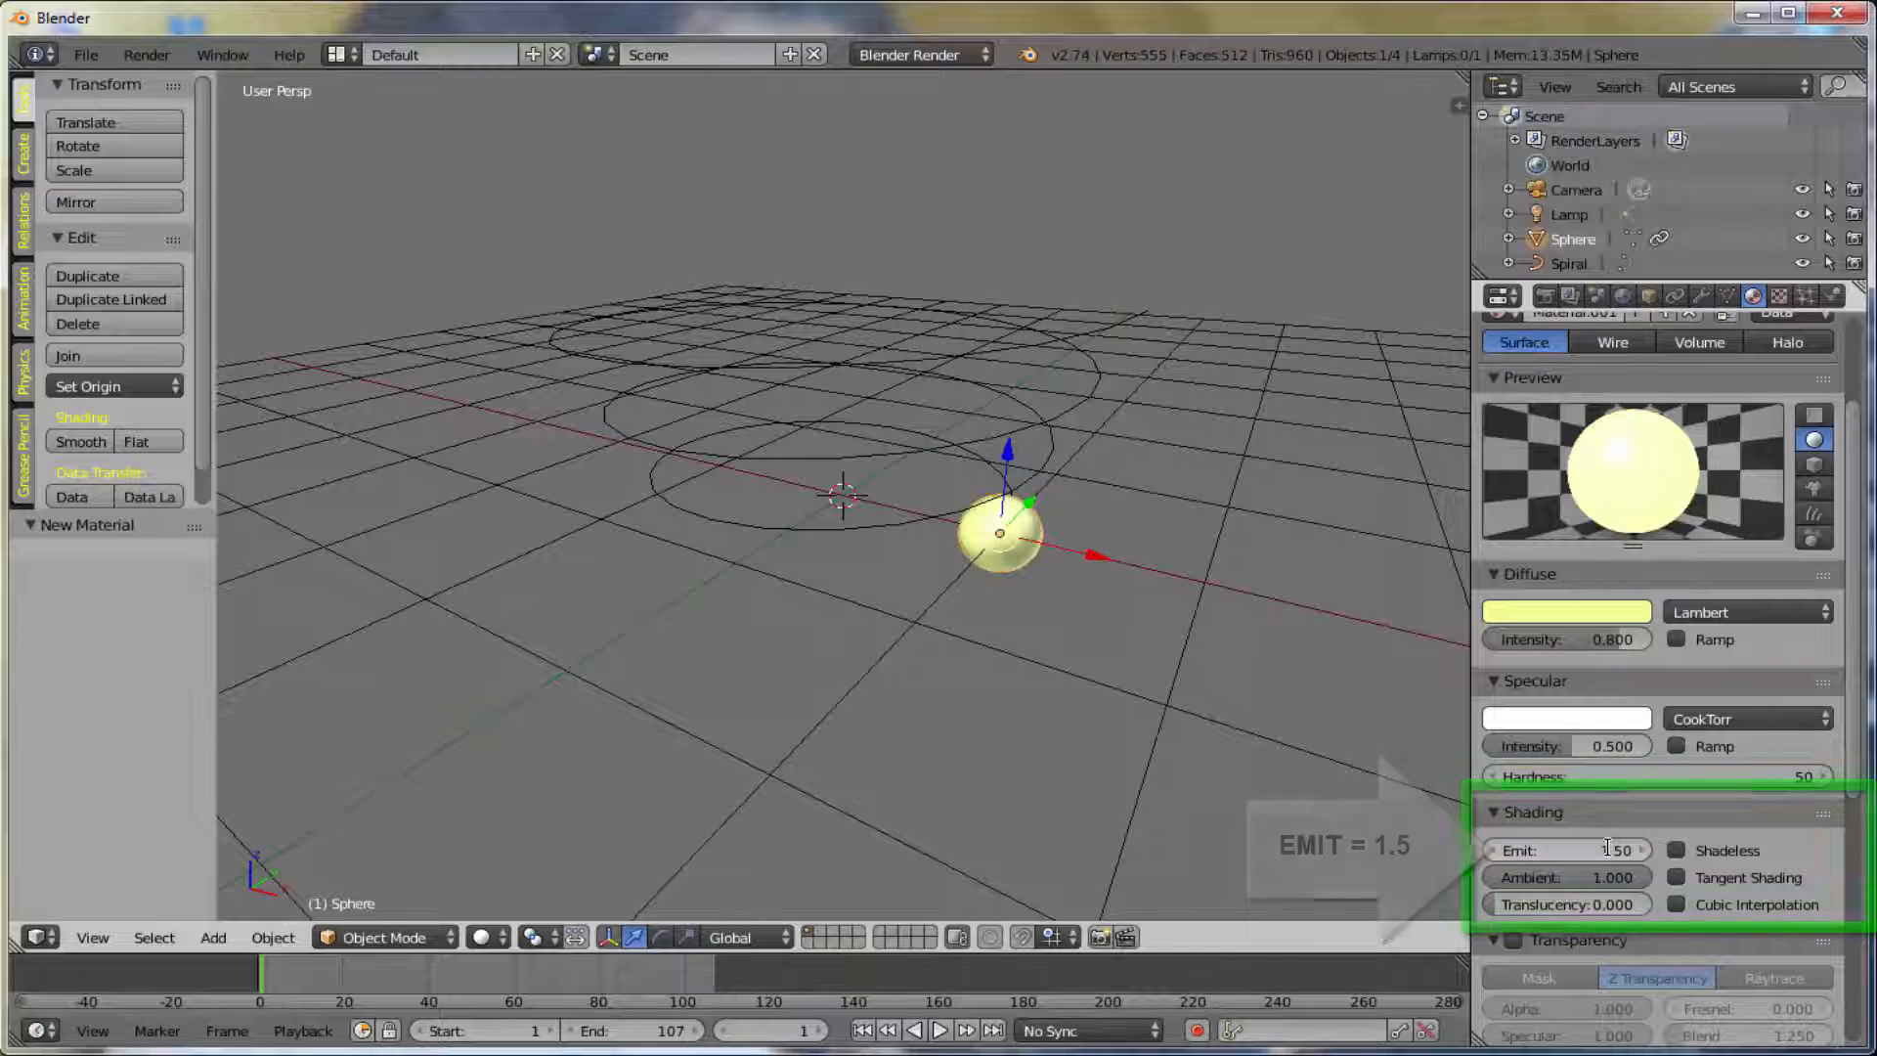
- Enable Raytrace transparency on the sphere's material and set its Fresnel to 5.0
{"action": "scroll", "coordinate": [1562, 807], "scroll_direction": "down", "scroll_amount": 3}
{"action": "scroll", "coordinate": [1563, 812], "scroll_direction": "down", "scroll_amount": 3}
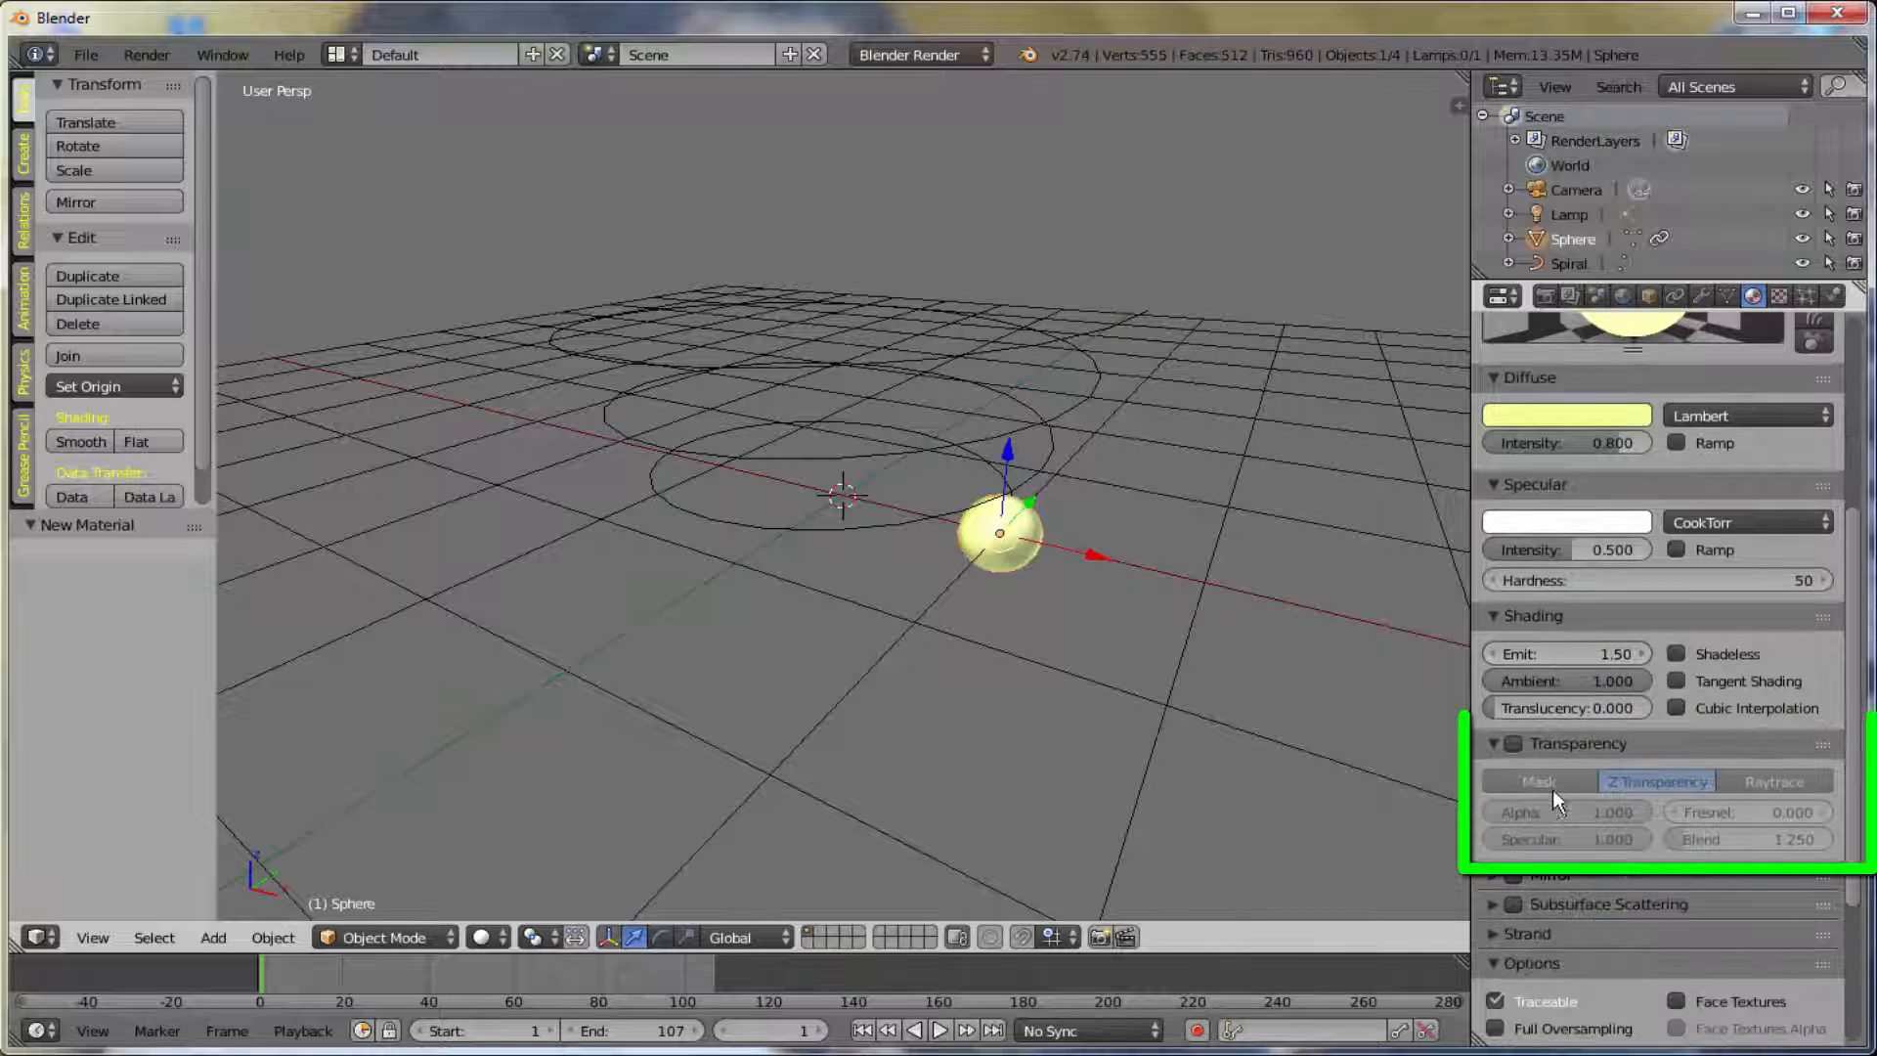
{"action": "left_click", "coordinate": [1512, 744]}
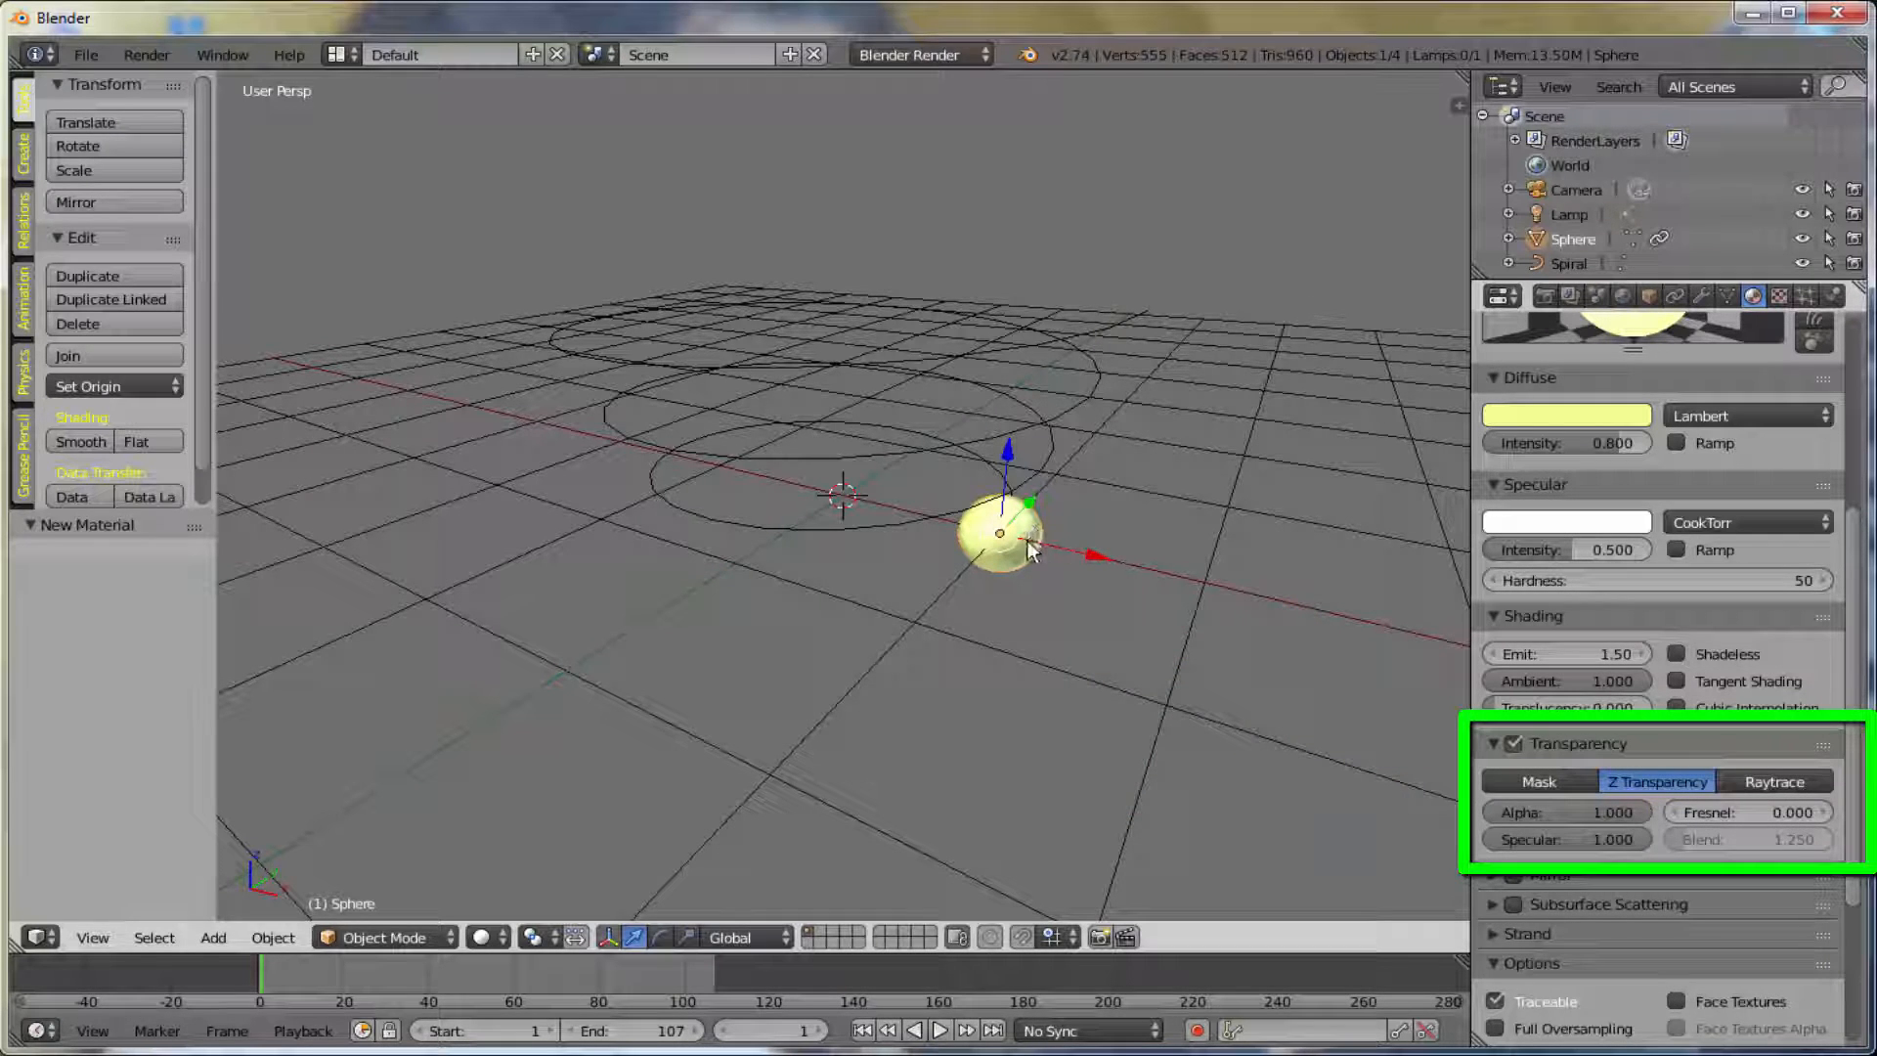
{"action": "left_click", "coordinate": [1761, 781]}
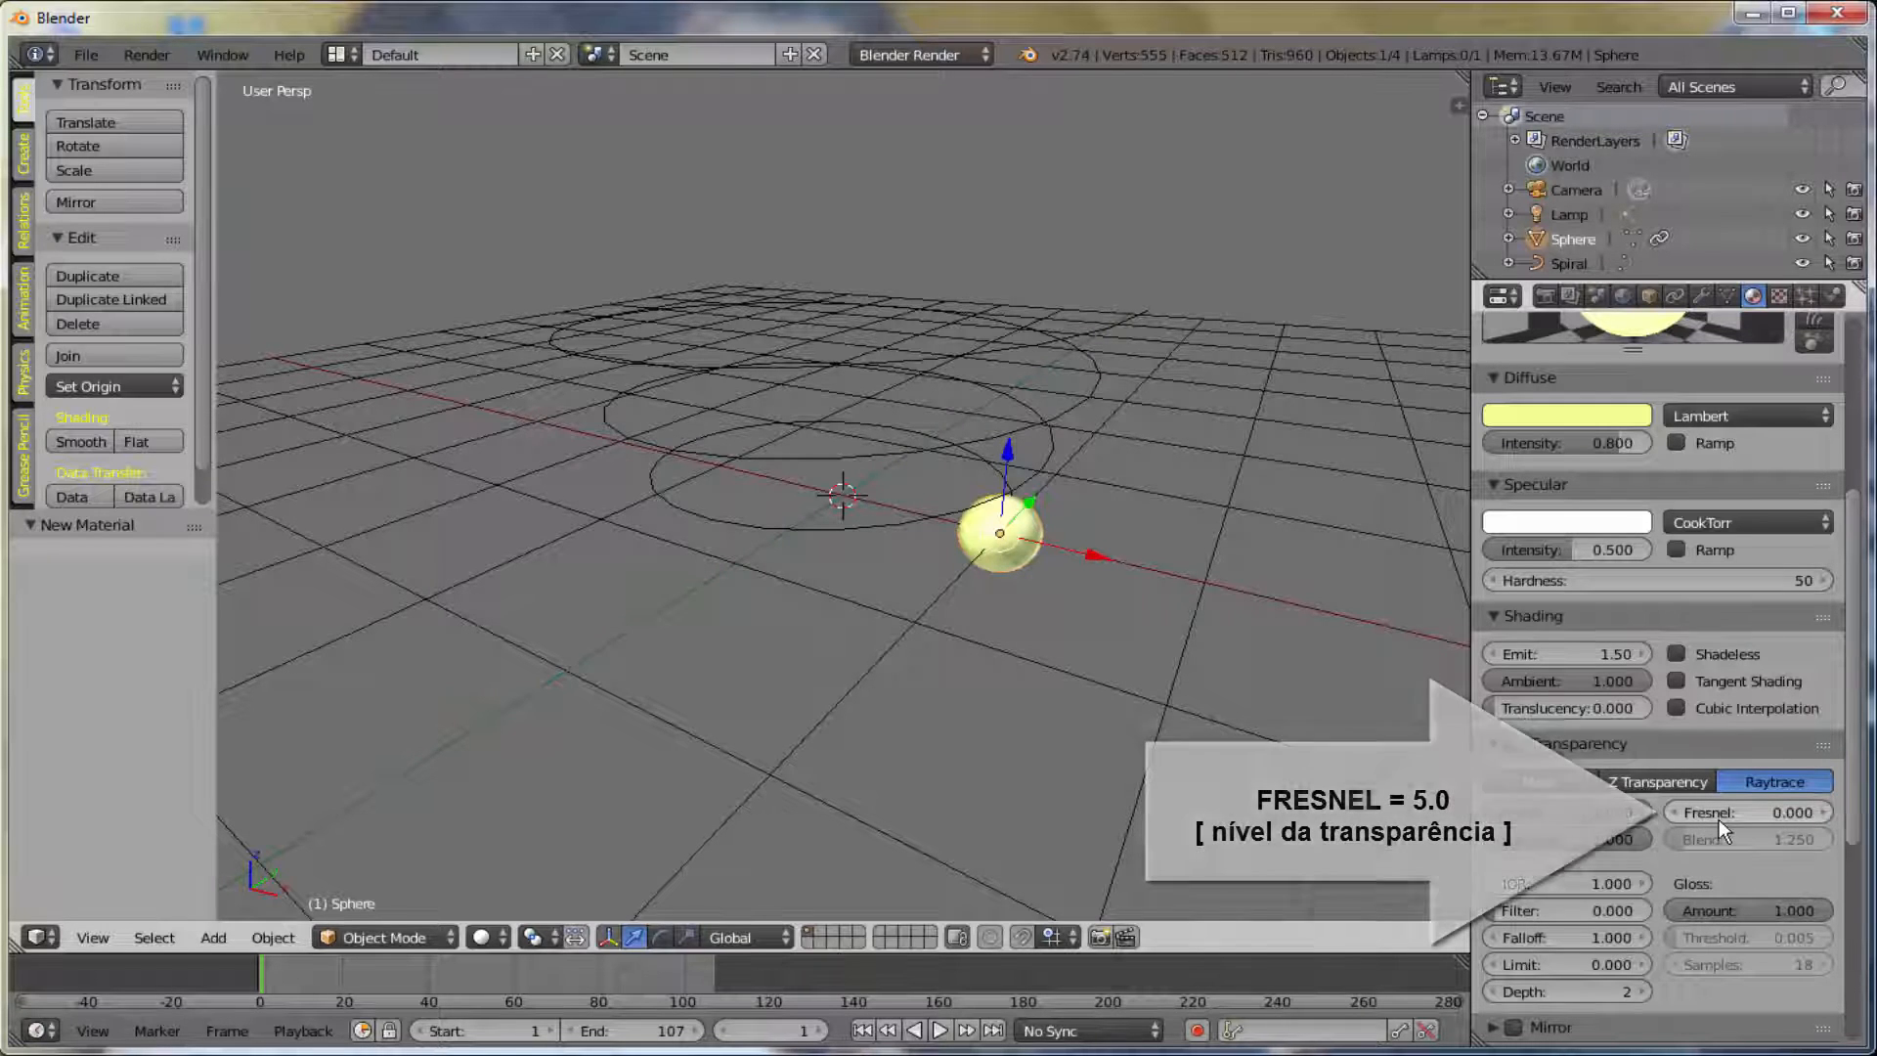
{"action": "left_click", "coordinate": [1757, 813]}
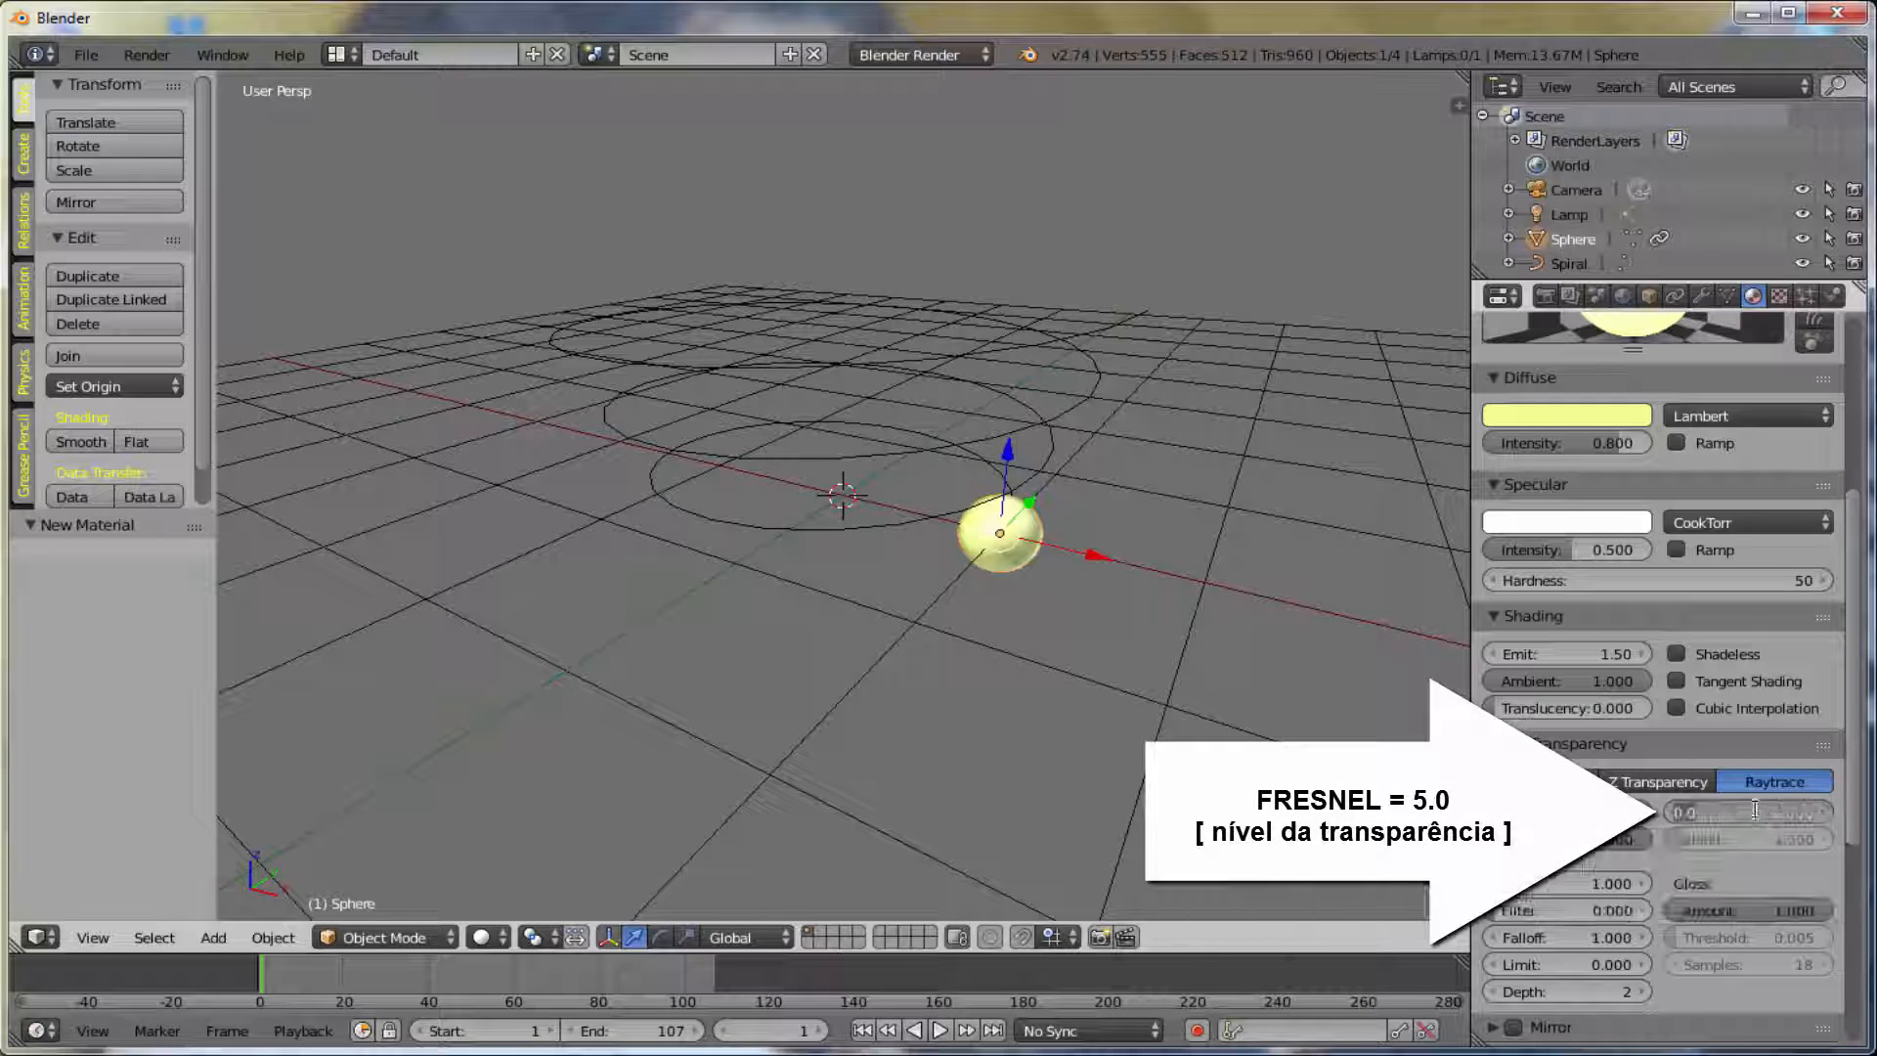
{"action": "type", "text": "5.0"}
{"action": "key", "text": "Return"}
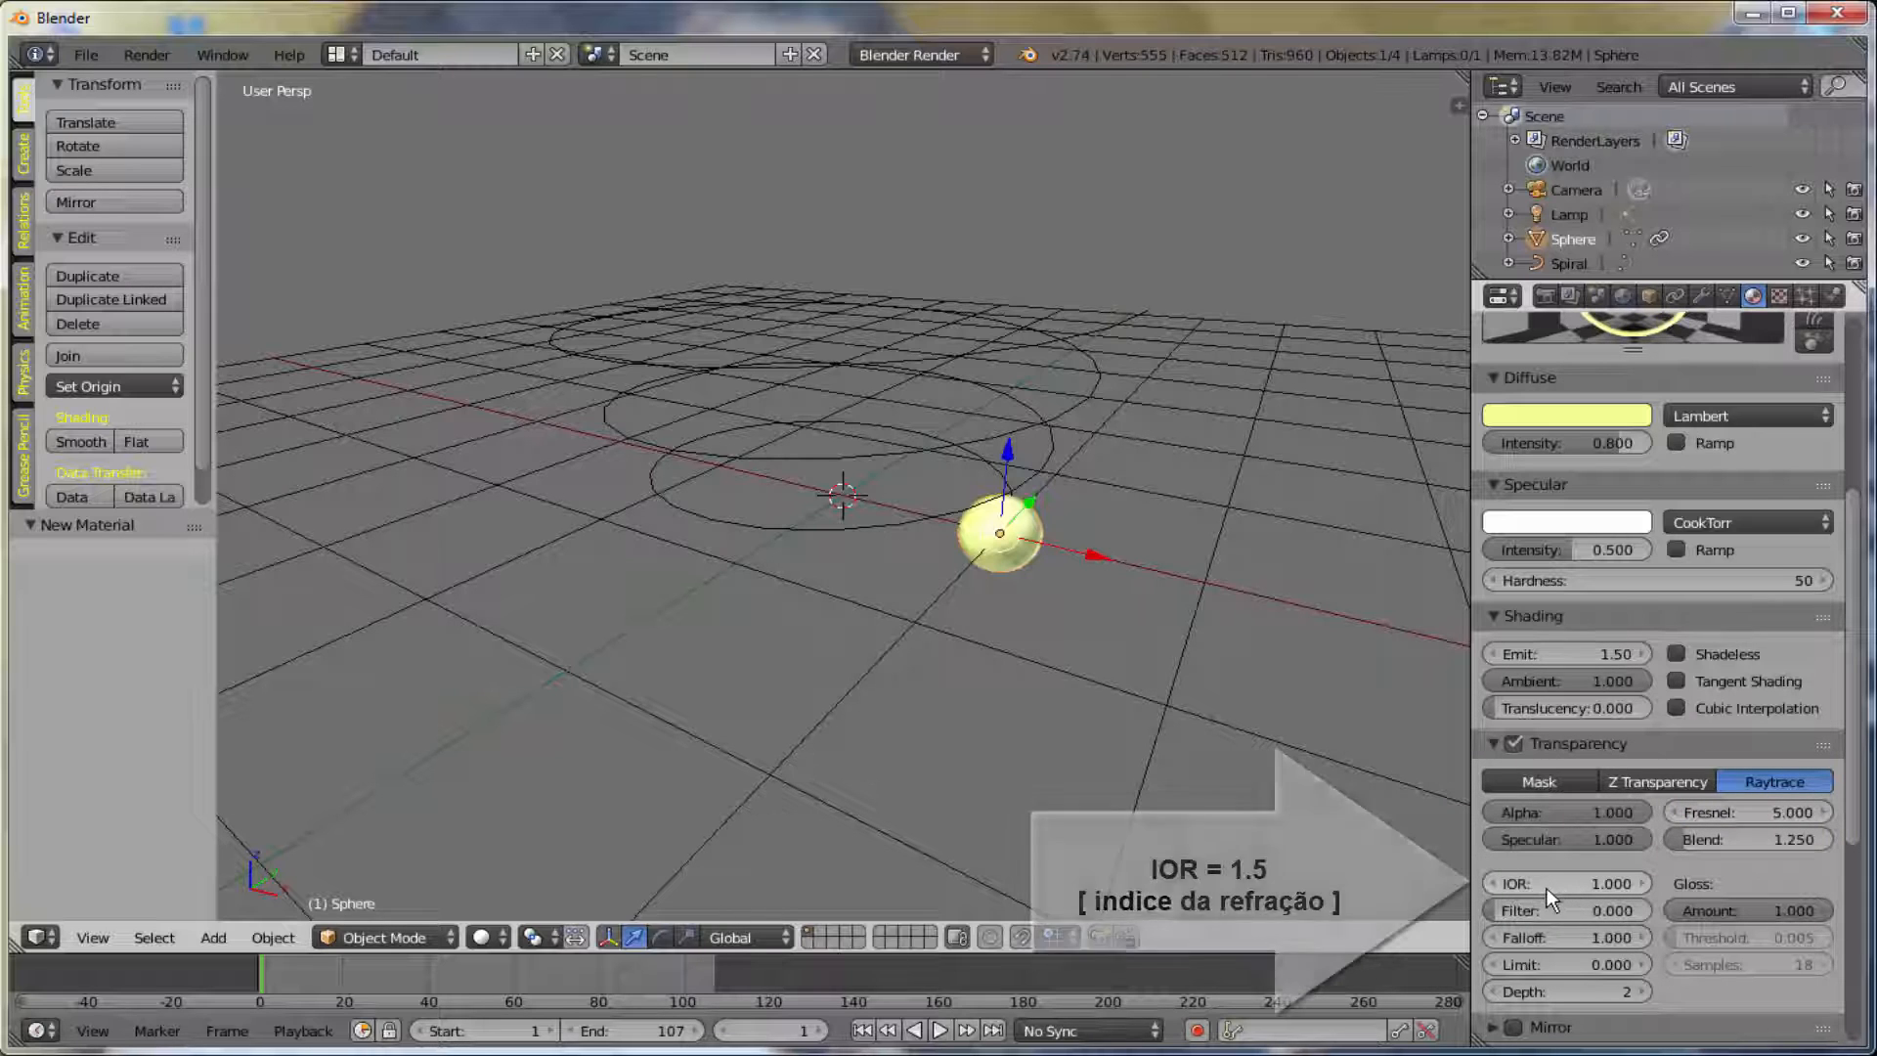
- Set the material's transparency IOR to 1.5
{"action": "left_click", "coordinate": [1587, 884]}
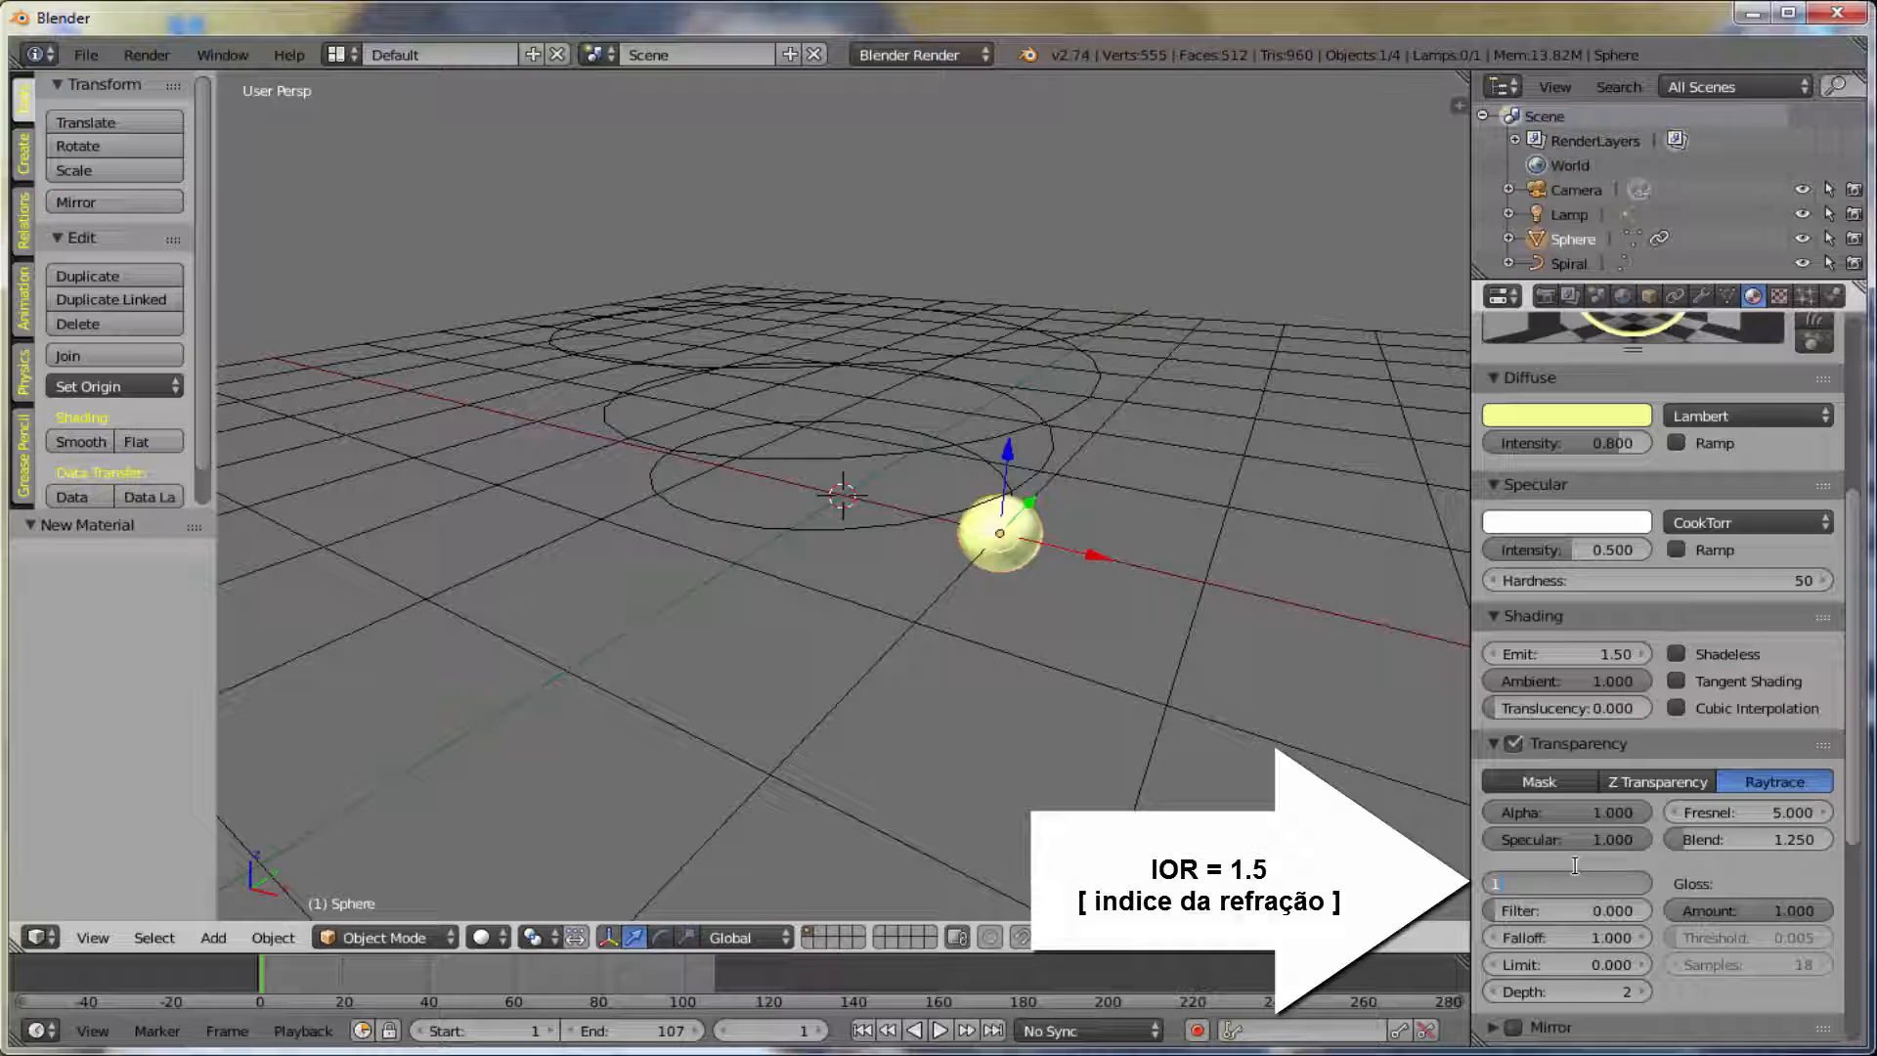
{"action": "type", "text": "1.5"}
{"action": "key", "text": "Return"}
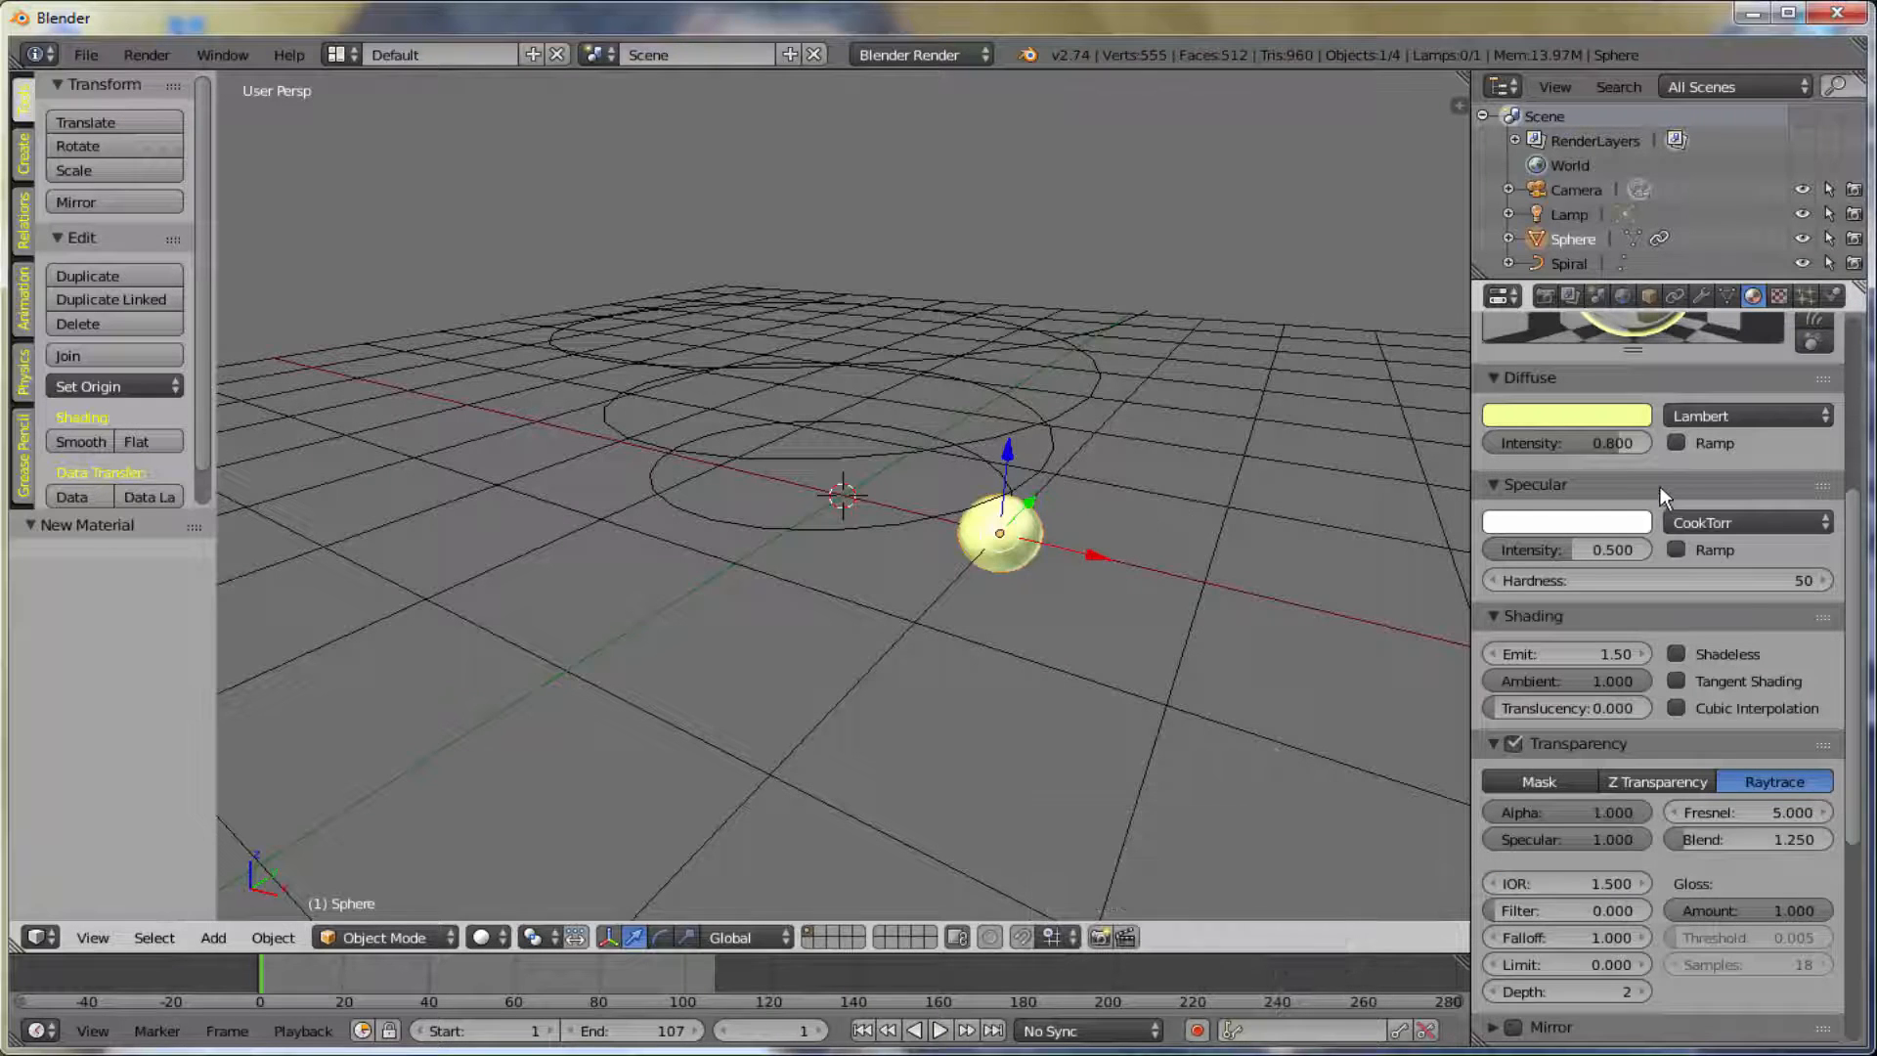
- Check the material preview, render the current frame to inspect the sphere, and return to the 3D view
{"action": "scroll", "coordinate": [1645, 483], "scroll_direction": "up", "scroll_amount": 2}
{"action": "scroll", "coordinate": [1645, 483], "scroll_direction": "up", "scroll_amount": 4}
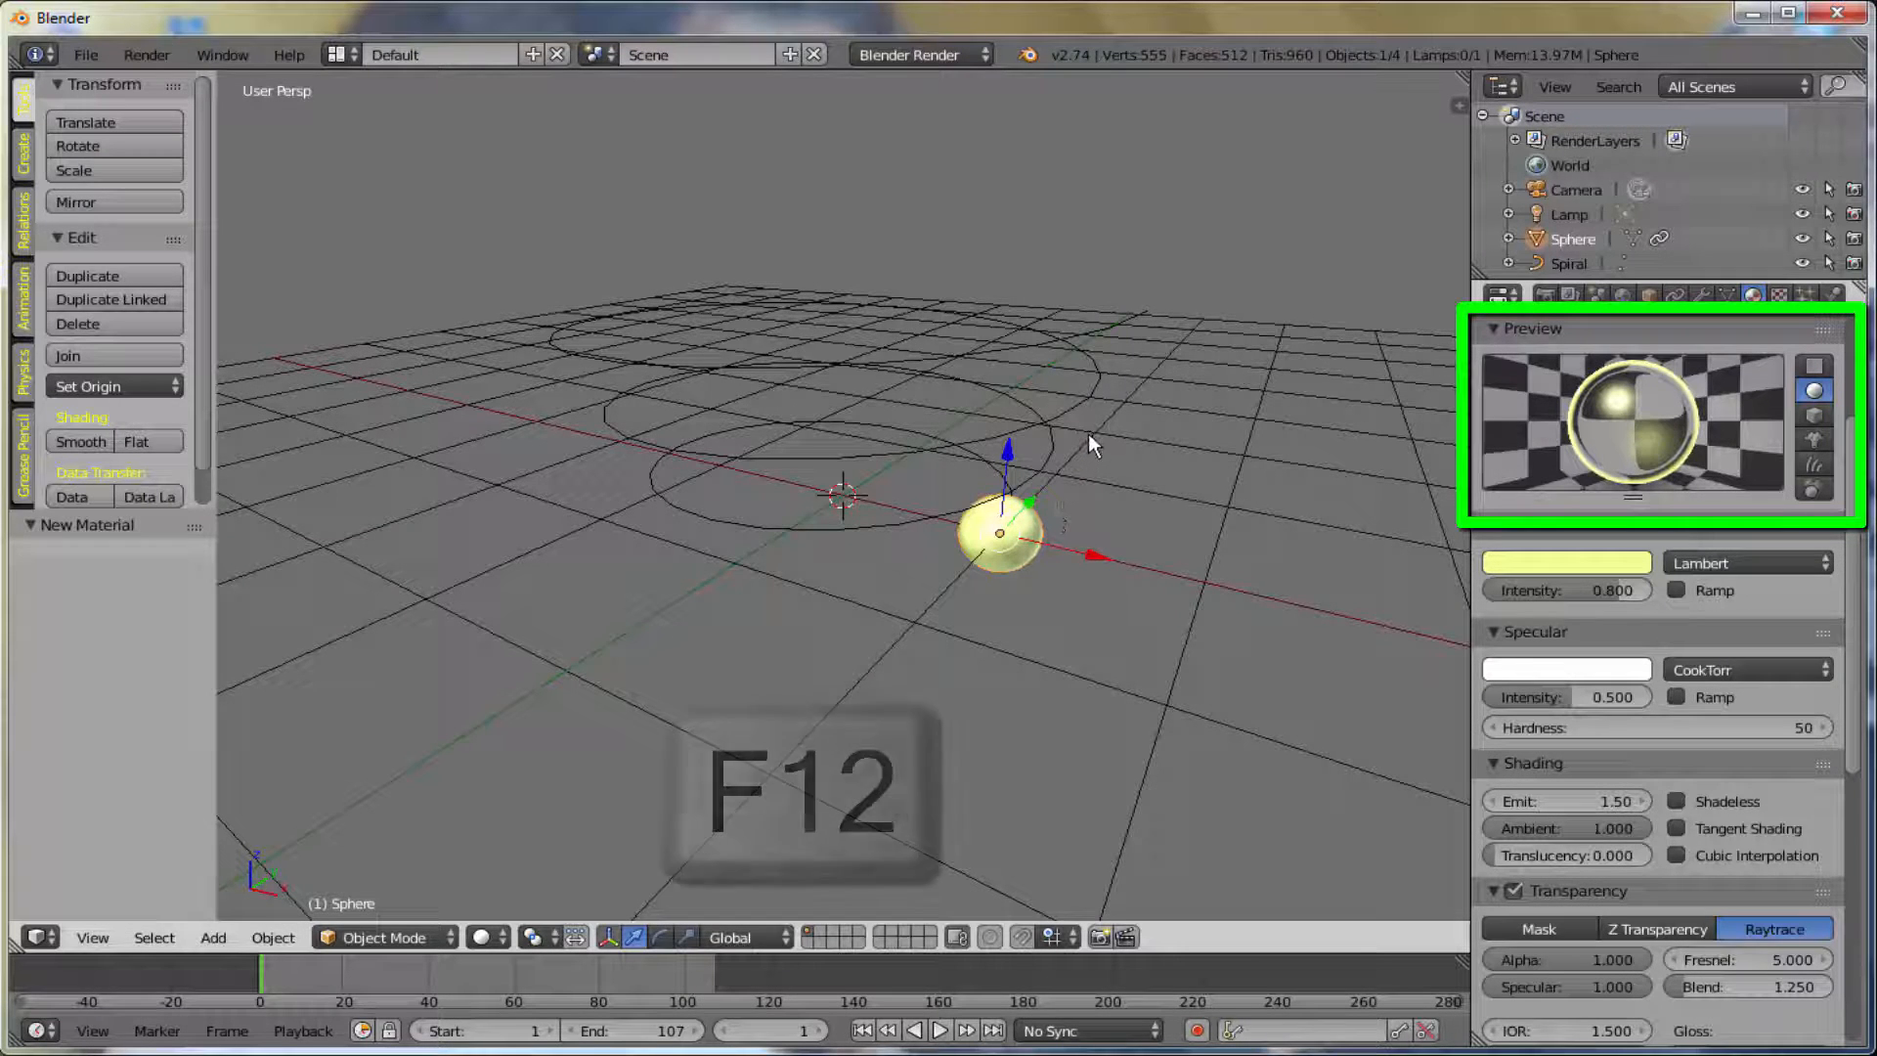
{"action": "key", "text": "F12"}
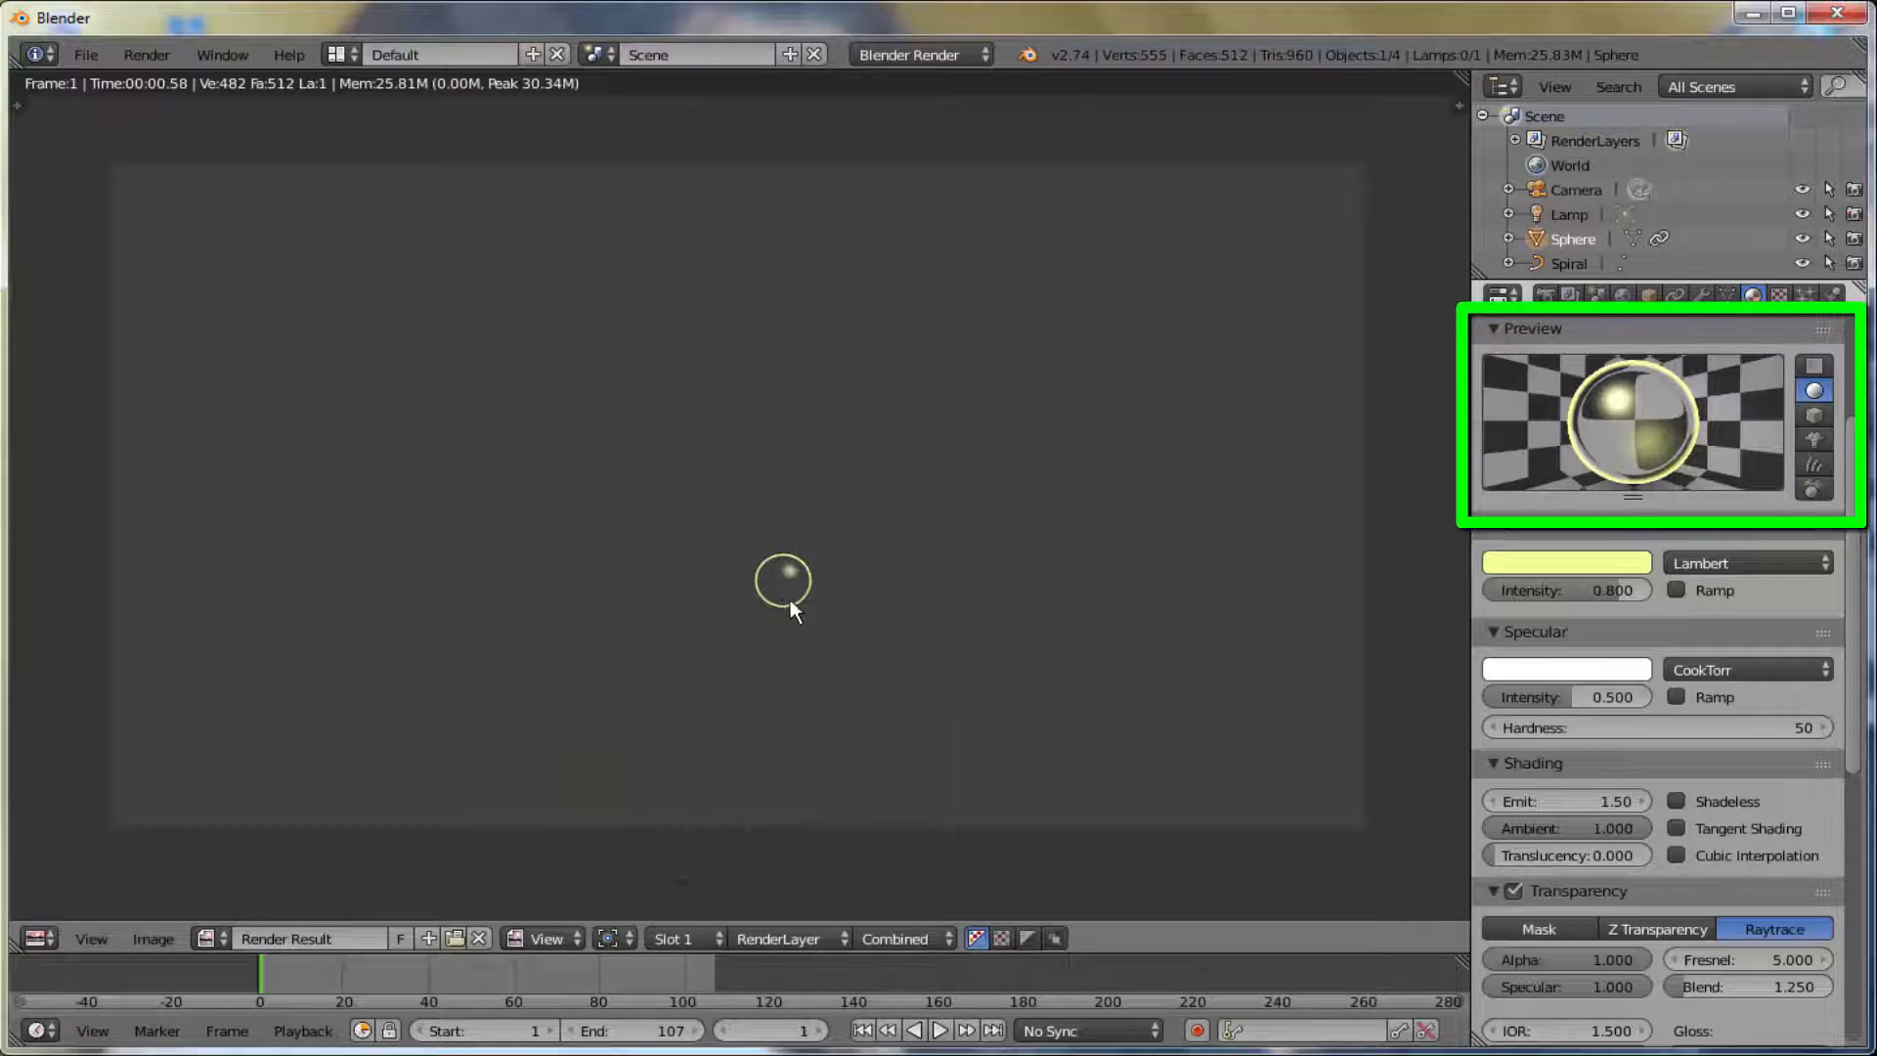
{"action": "key", "text": "Escape"}
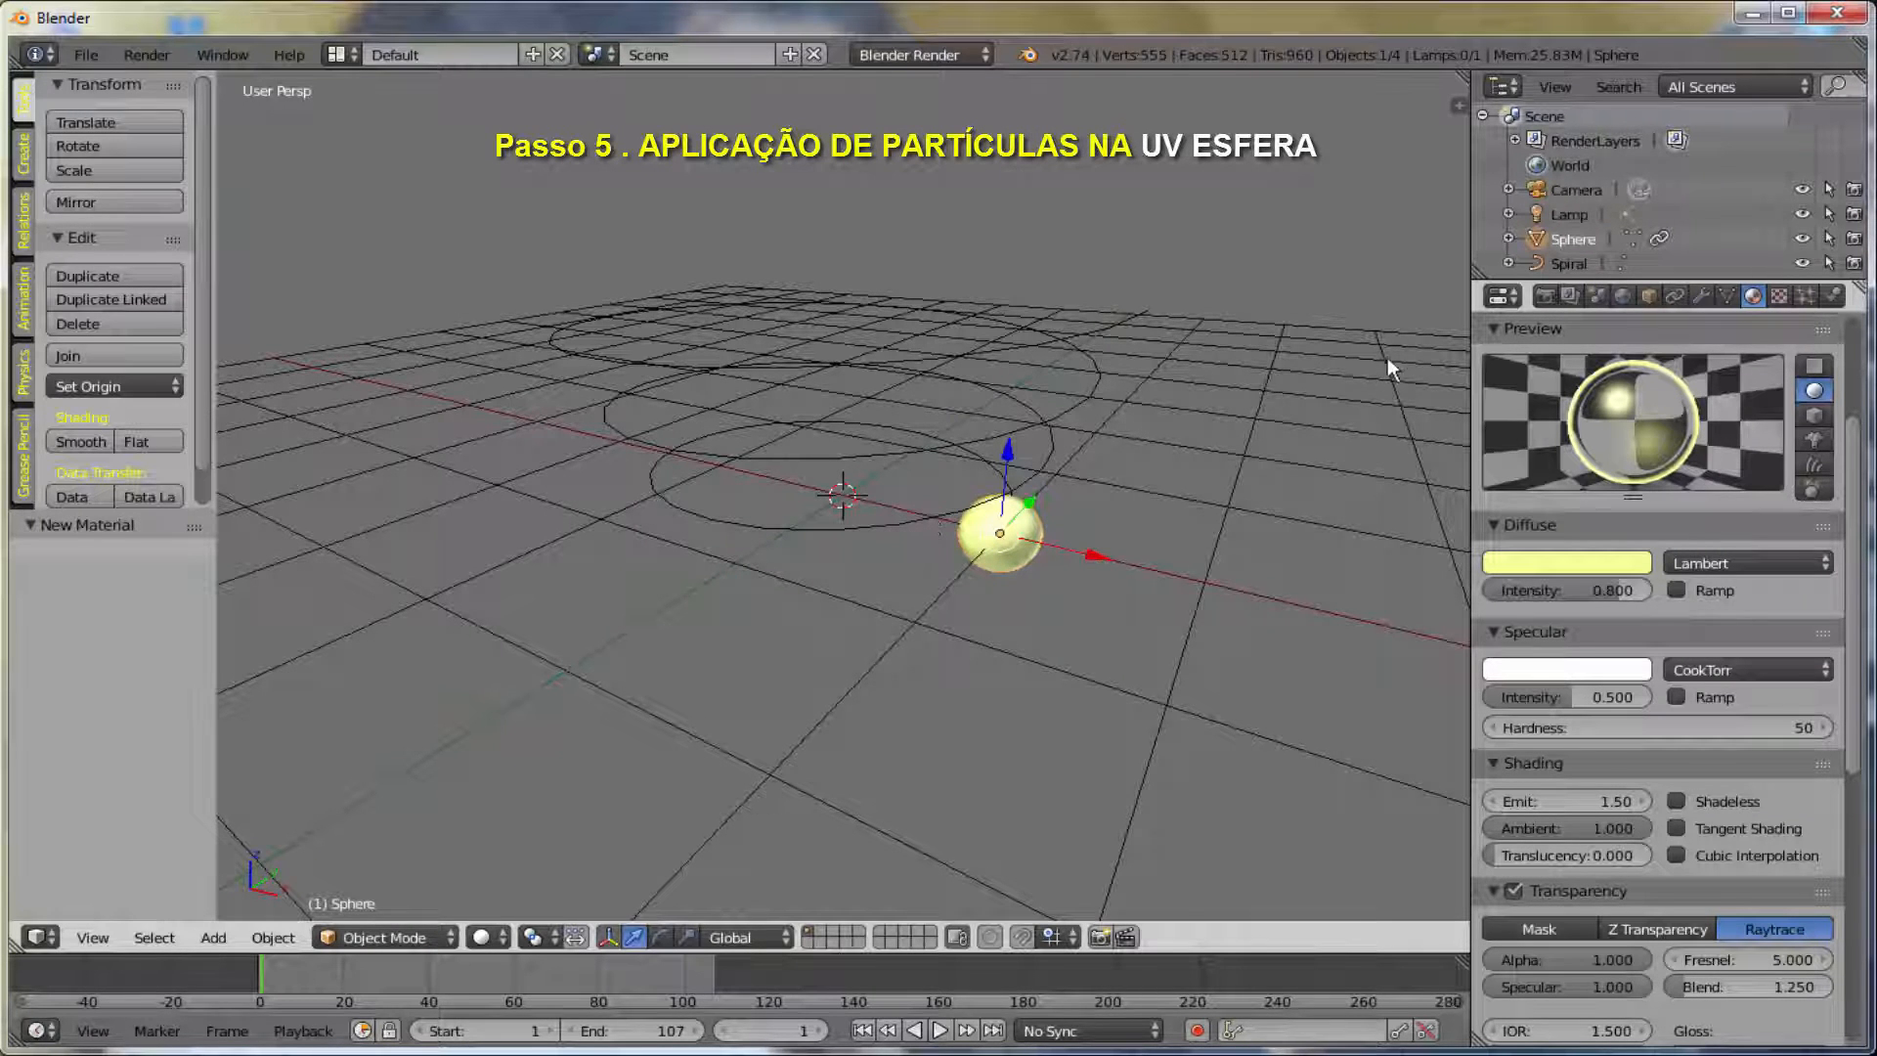
- Add a new particle system to the sphere
{"action": "left_click", "coordinate": [1805, 296]}
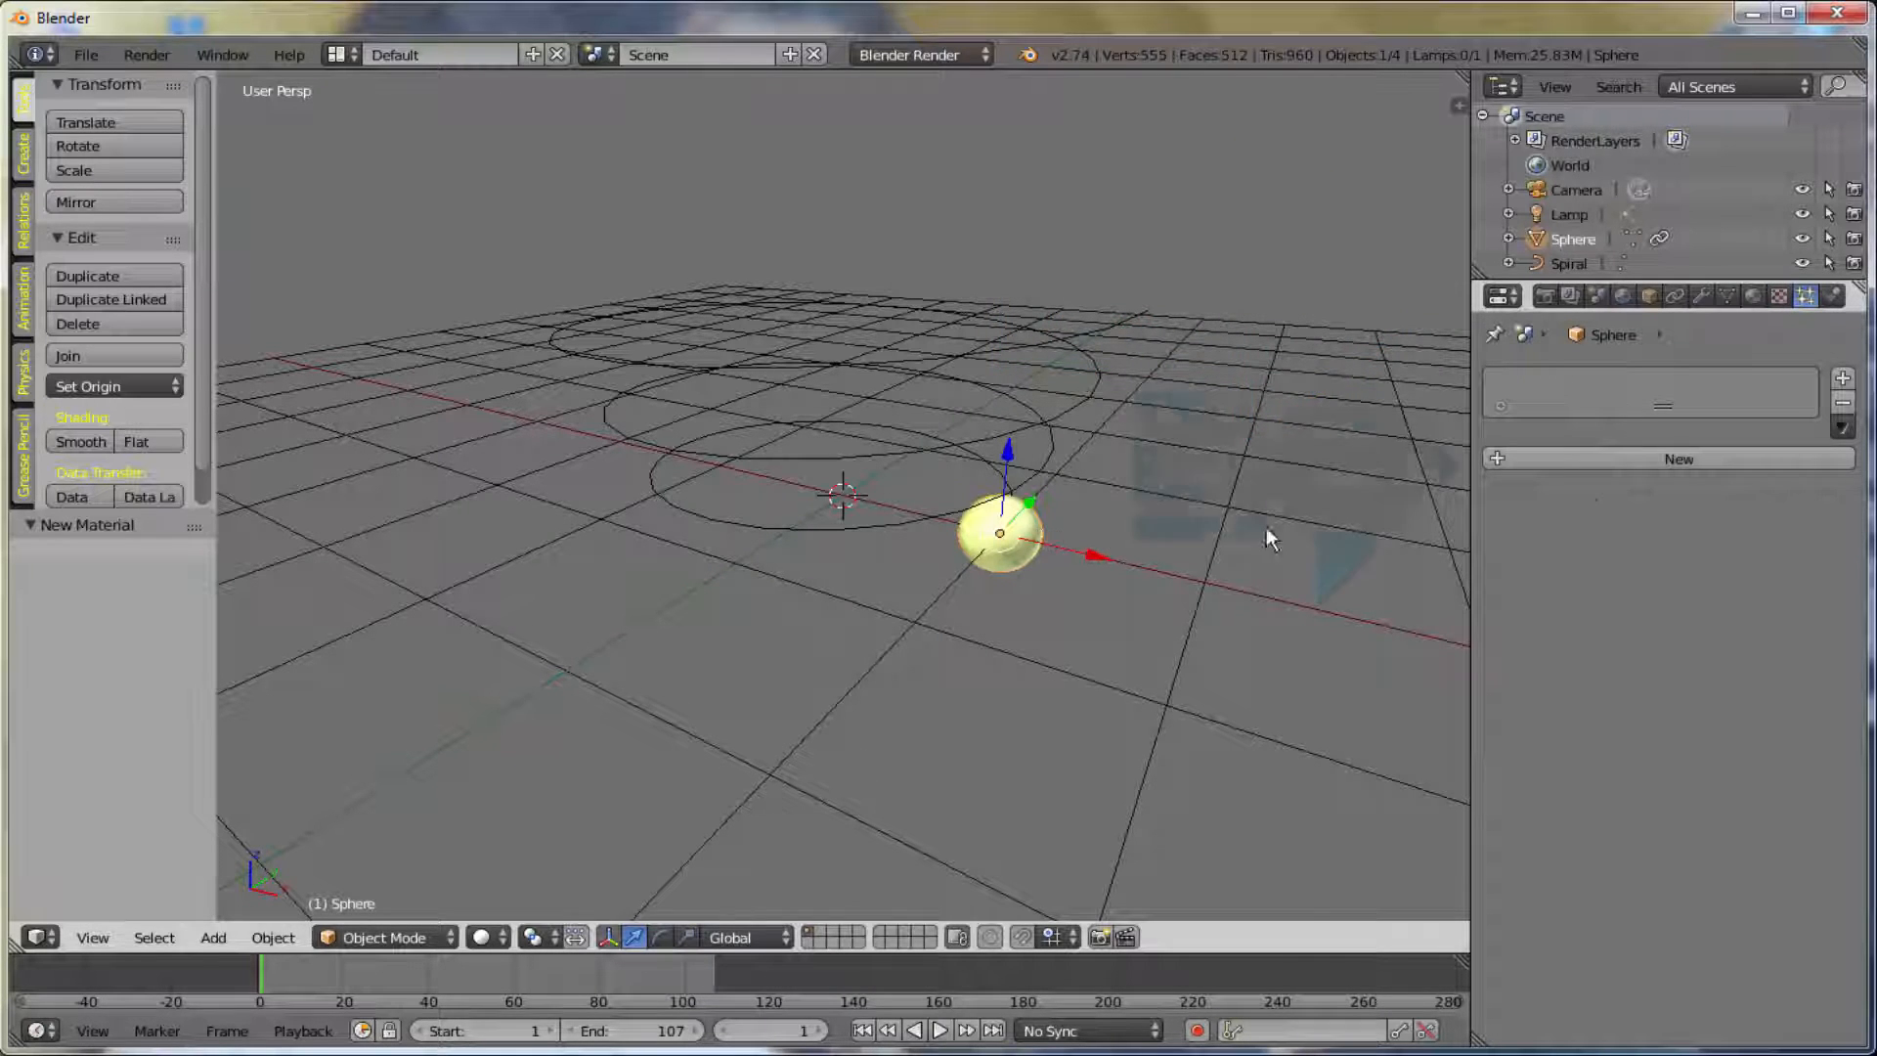
{"action": "left_click", "coordinate": [1692, 460]}
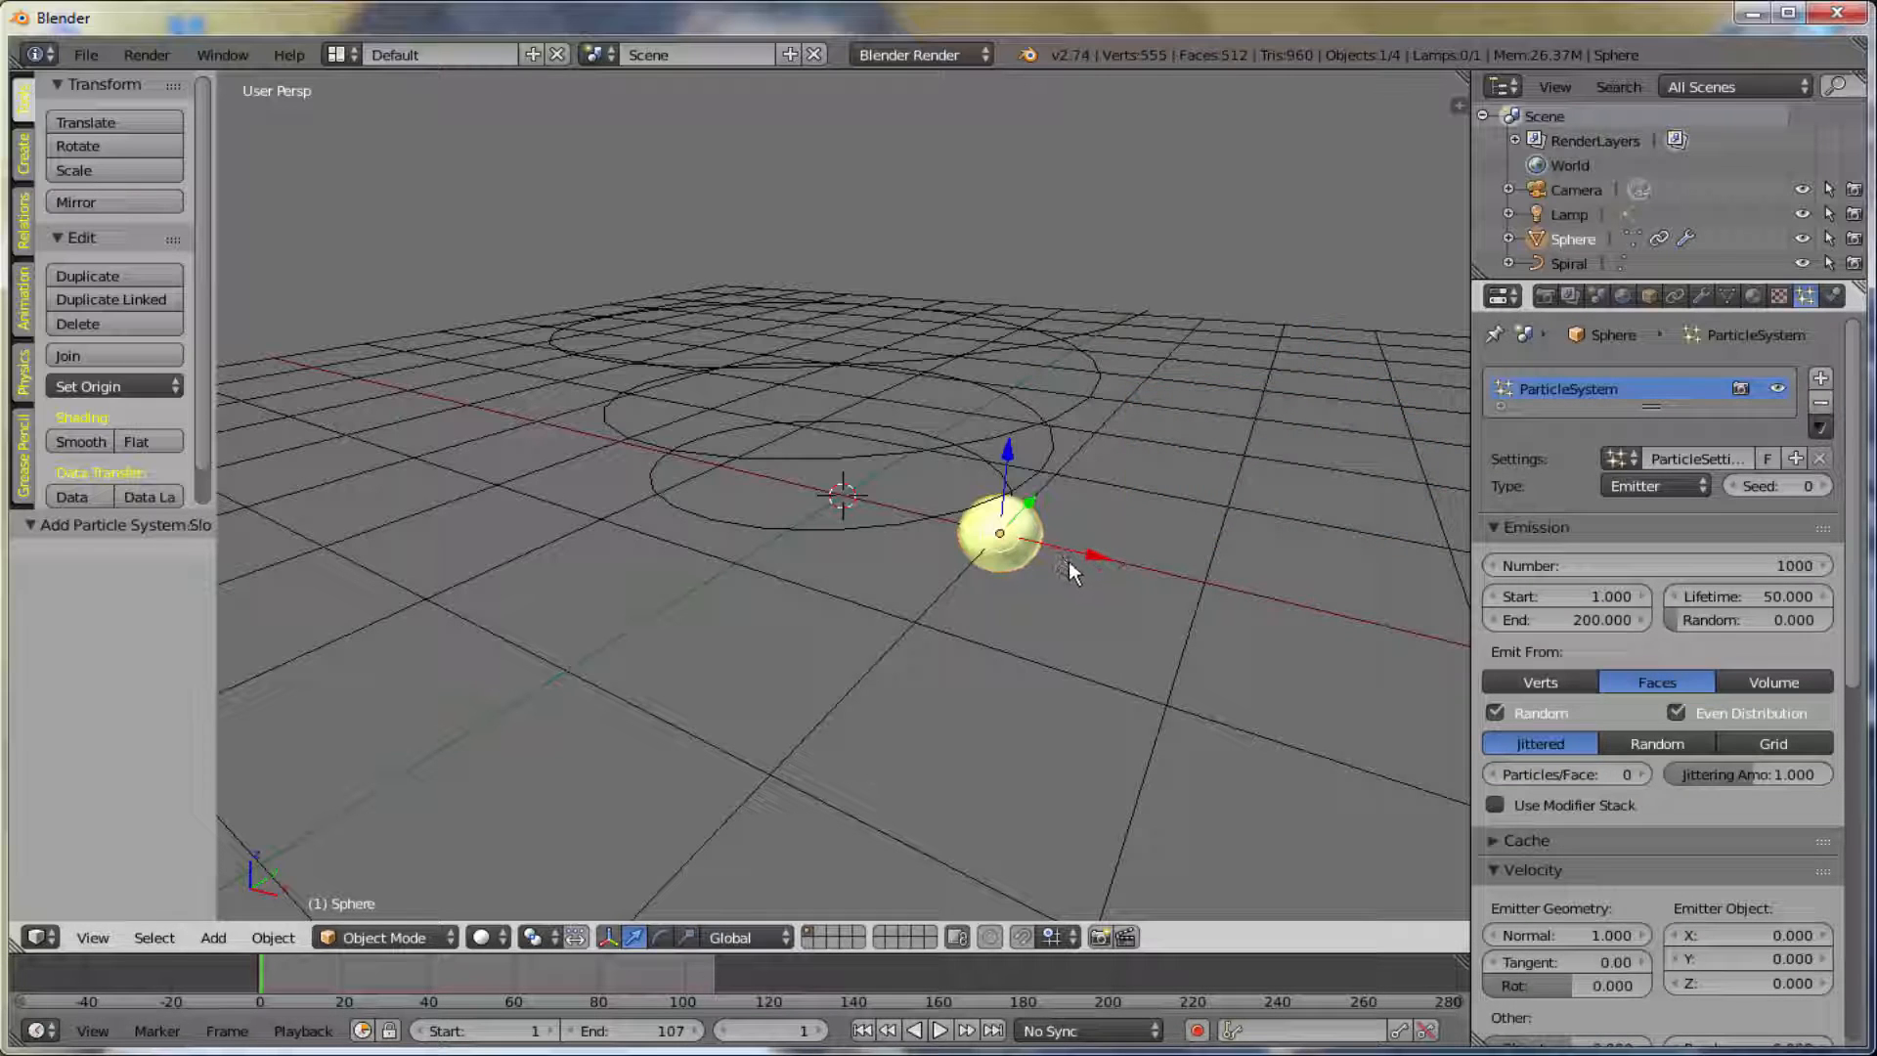
- Play the animation up to frame 64, render that frame, and examine the particle system's physics and render settings
{"action": "left_click", "coordinate": [941, 1031]}
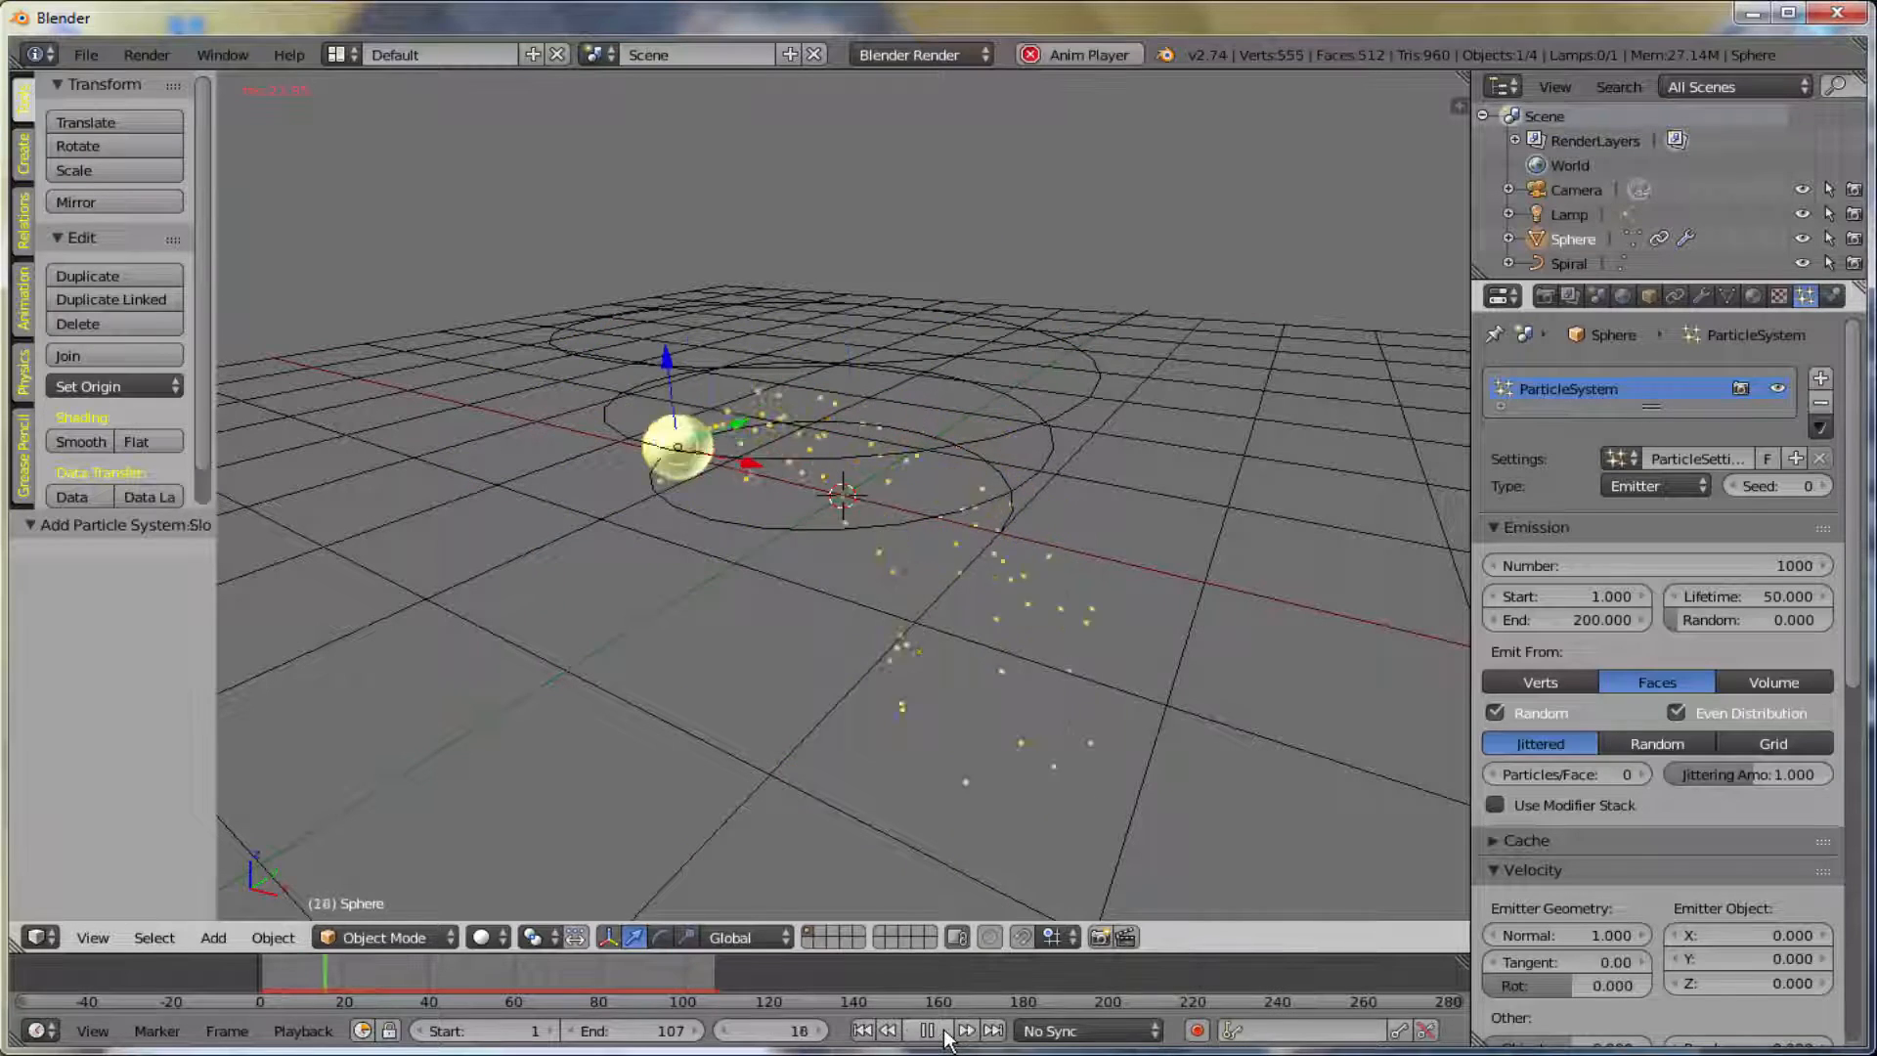
{"action": "left_click", "coordinate": [931, 1031]}
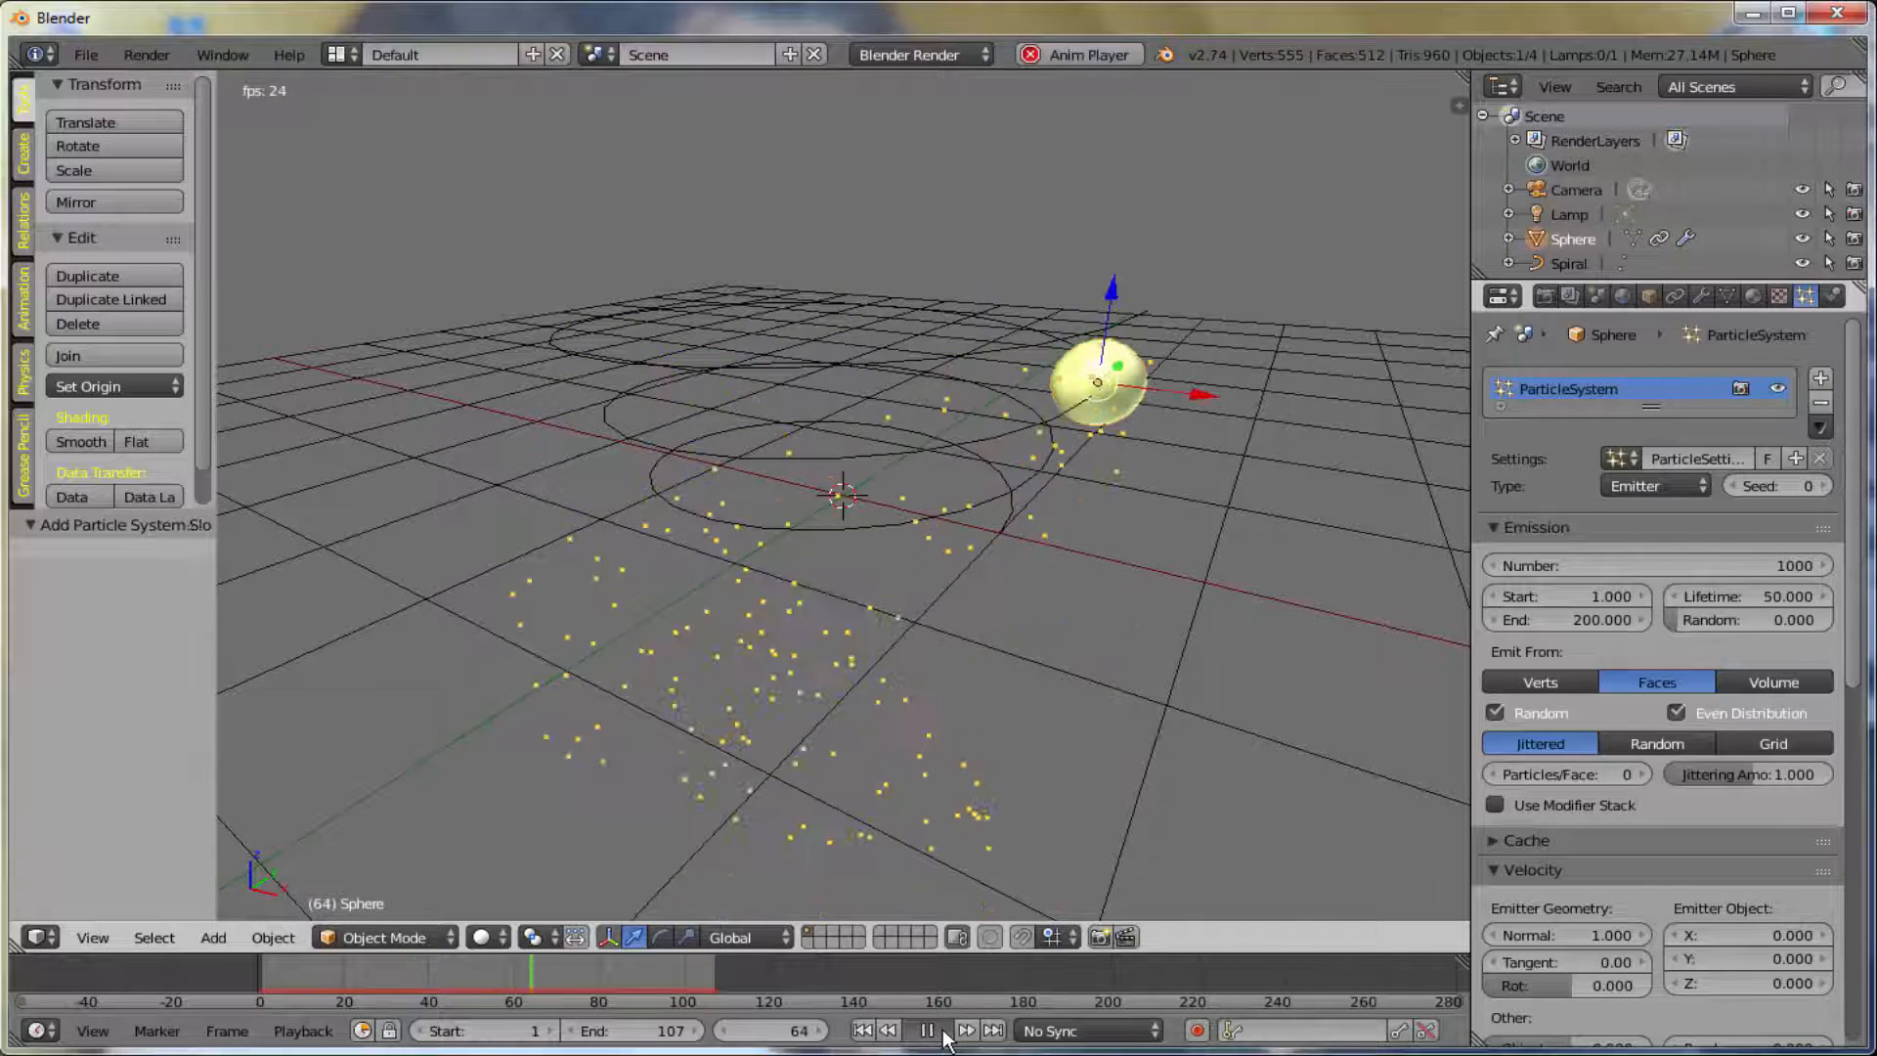
{"action": "key", "text": "F12"}
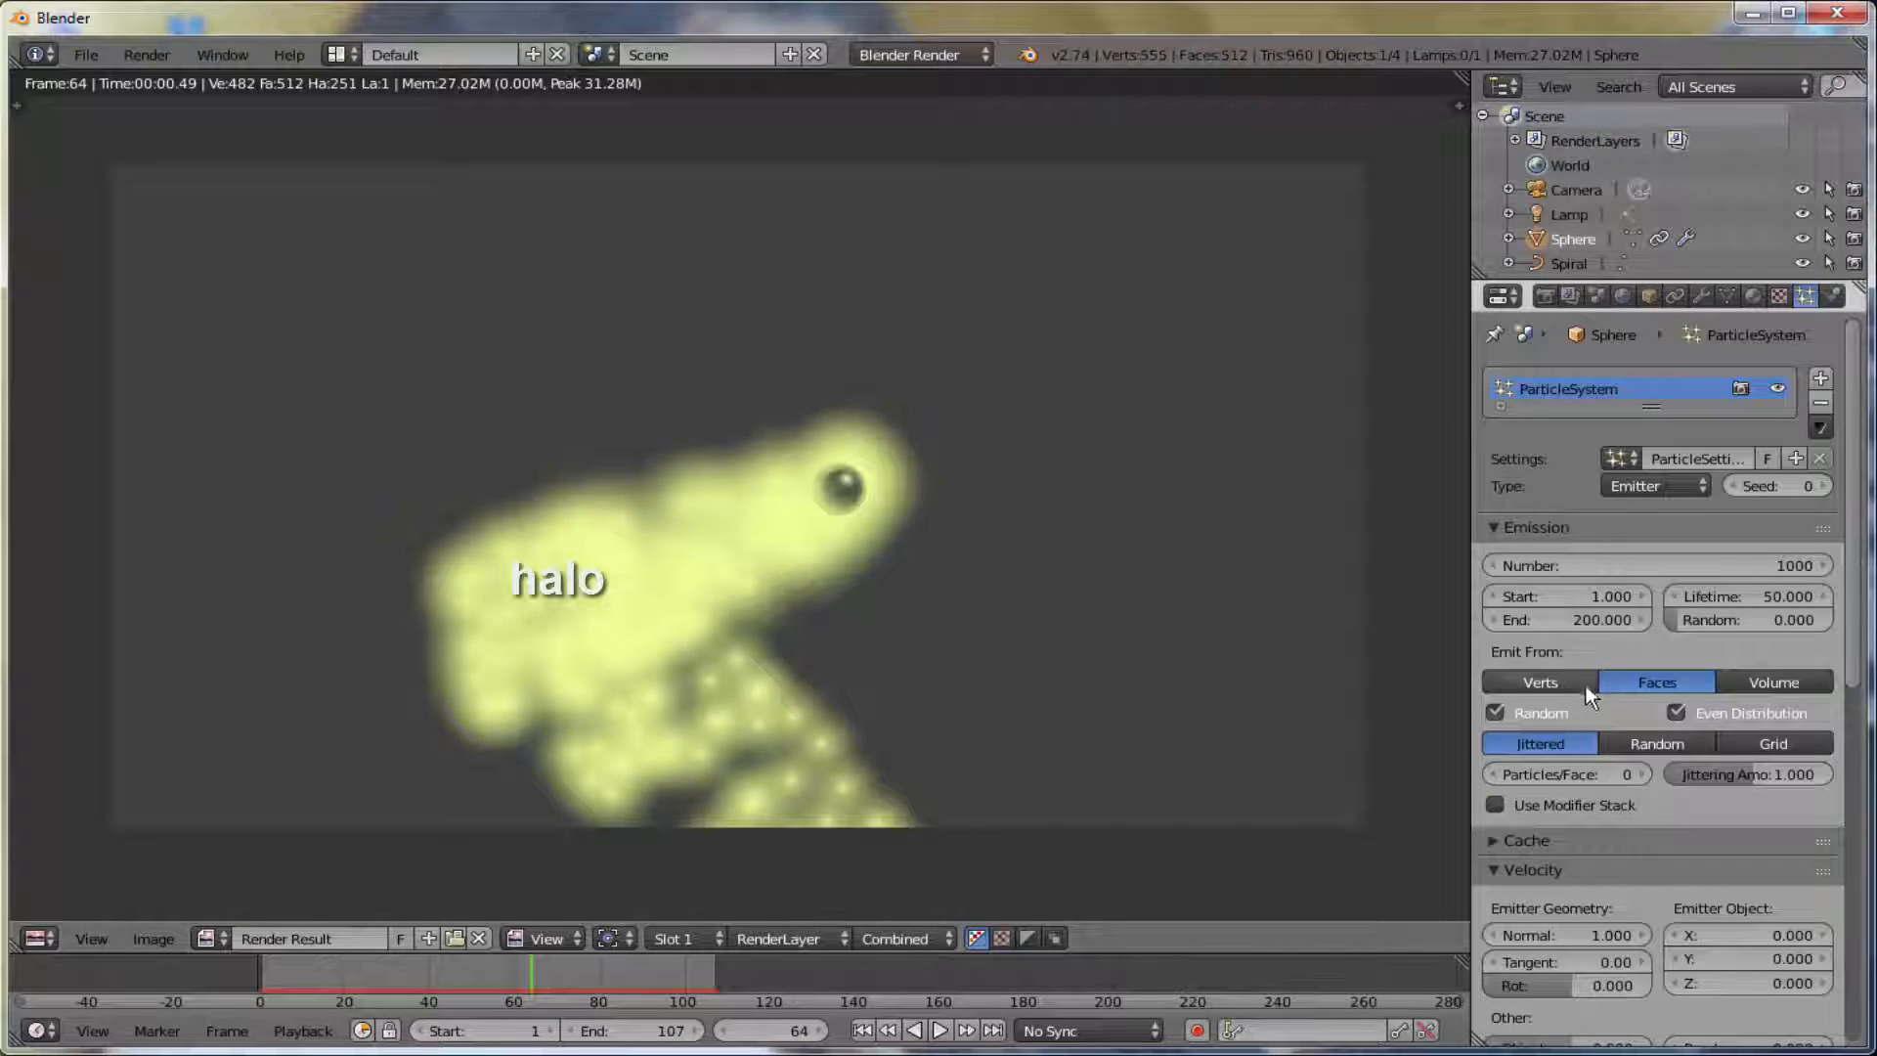
{"action": "scroll", "coordinate": [1584, 706], "scroll_direction": "down", "scroll_amount": 7}
{"action": "scroll", "coordinate": [1585, 712], "scroll_direction": "down", "scroll_amount": 5}
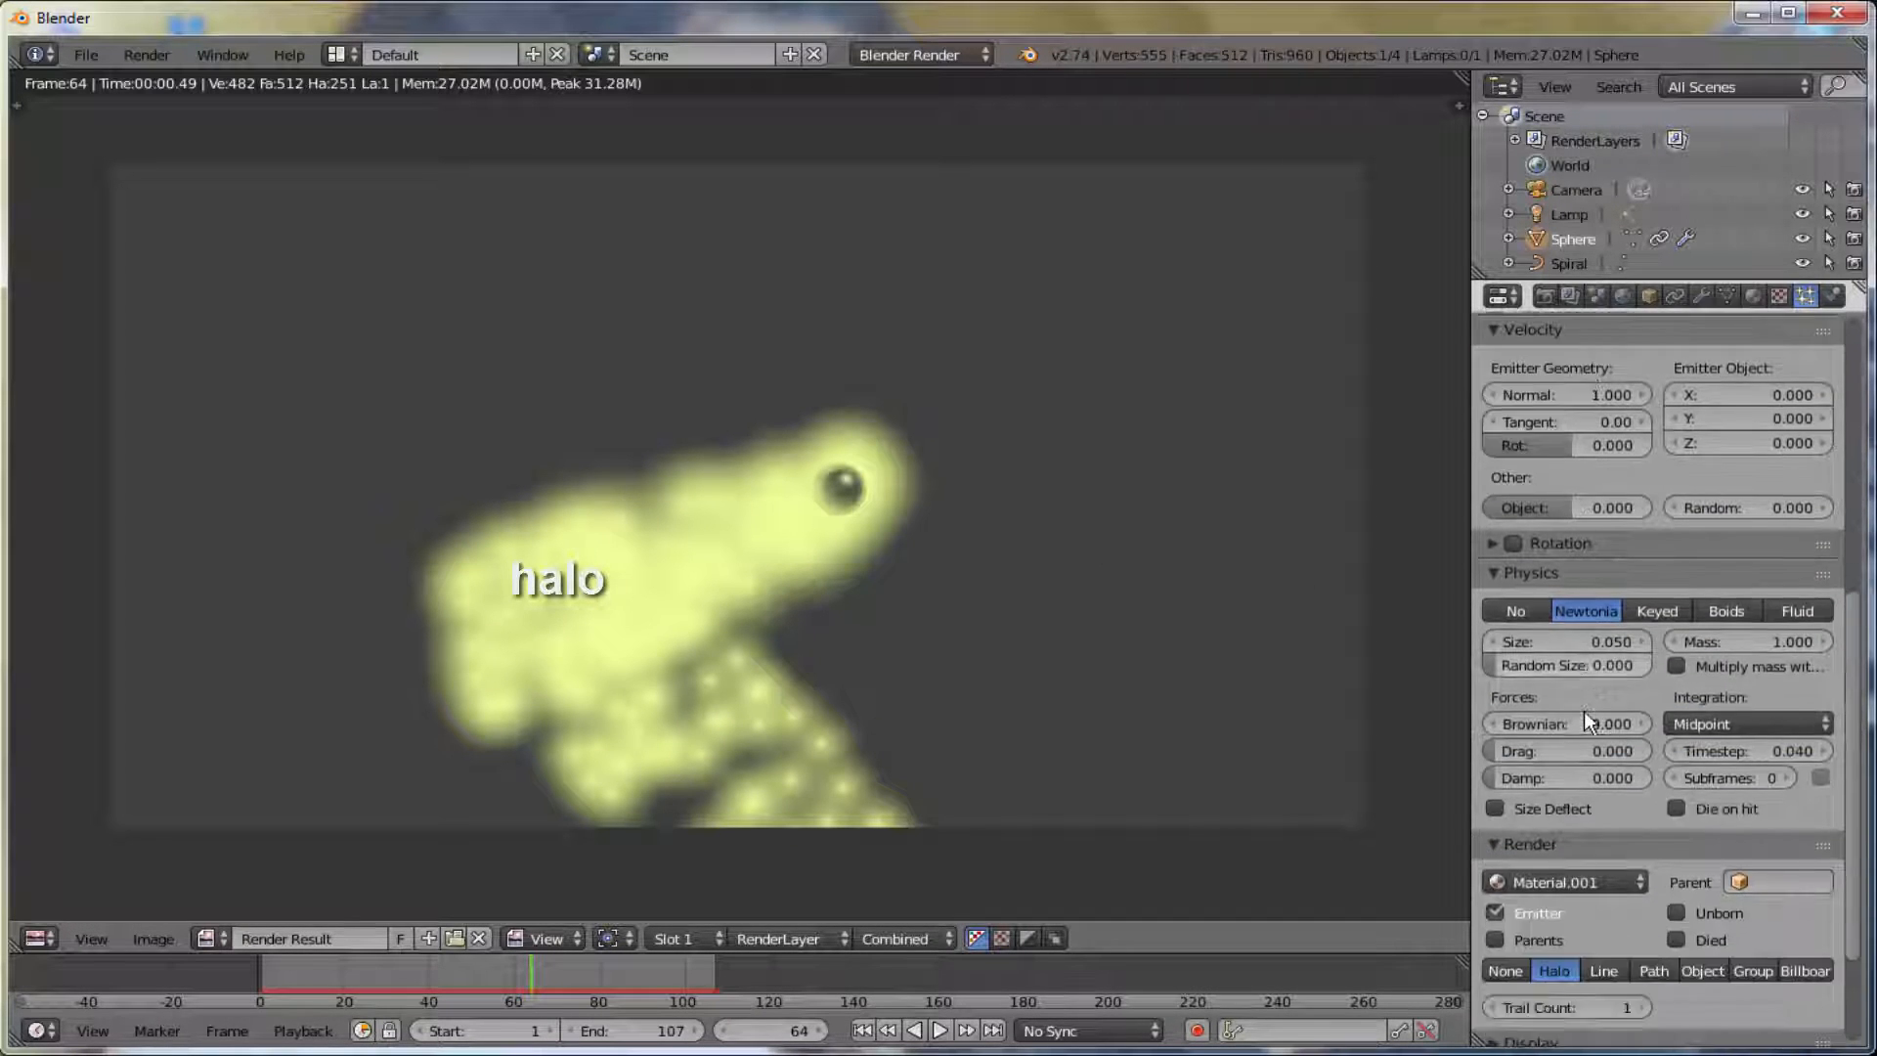
{"action": "scroll", "coordinate": [1584, 711], "scroll_direction": "down", "scroll_amount": 3}
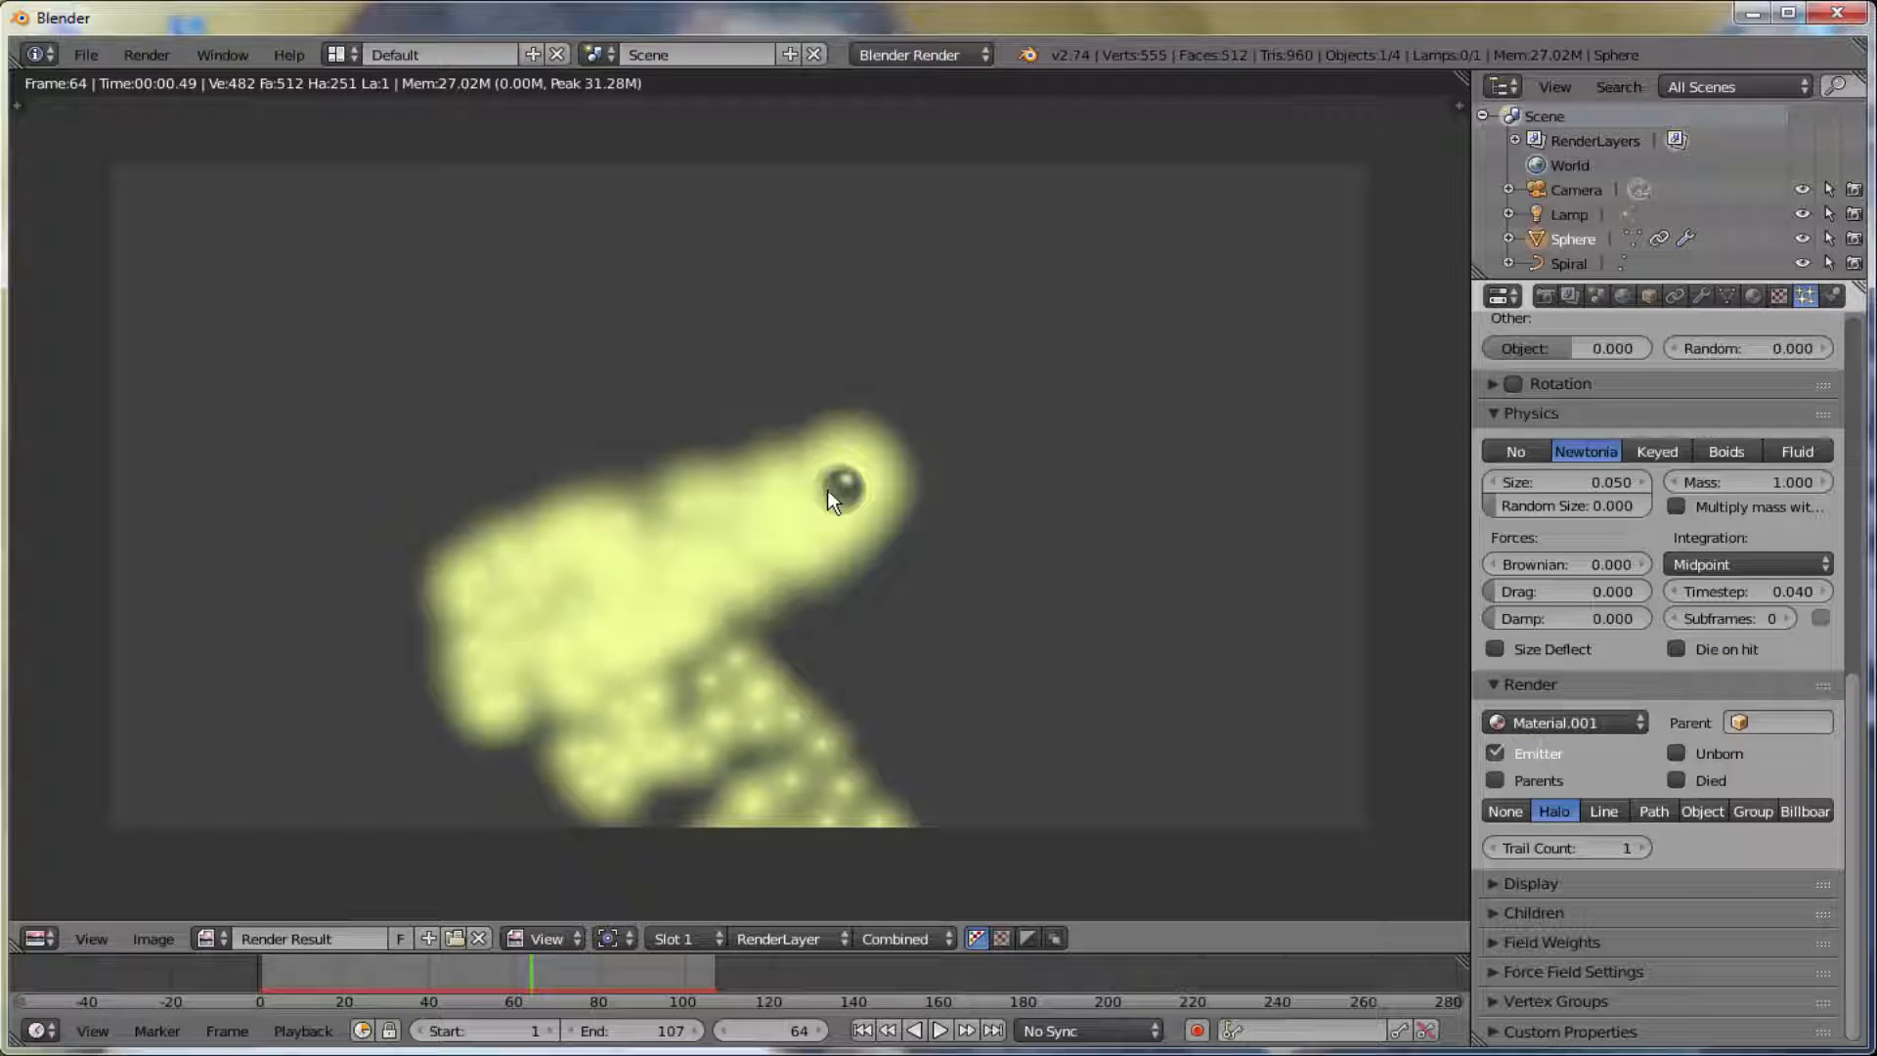
{"action": "key", "text": "Escape"}
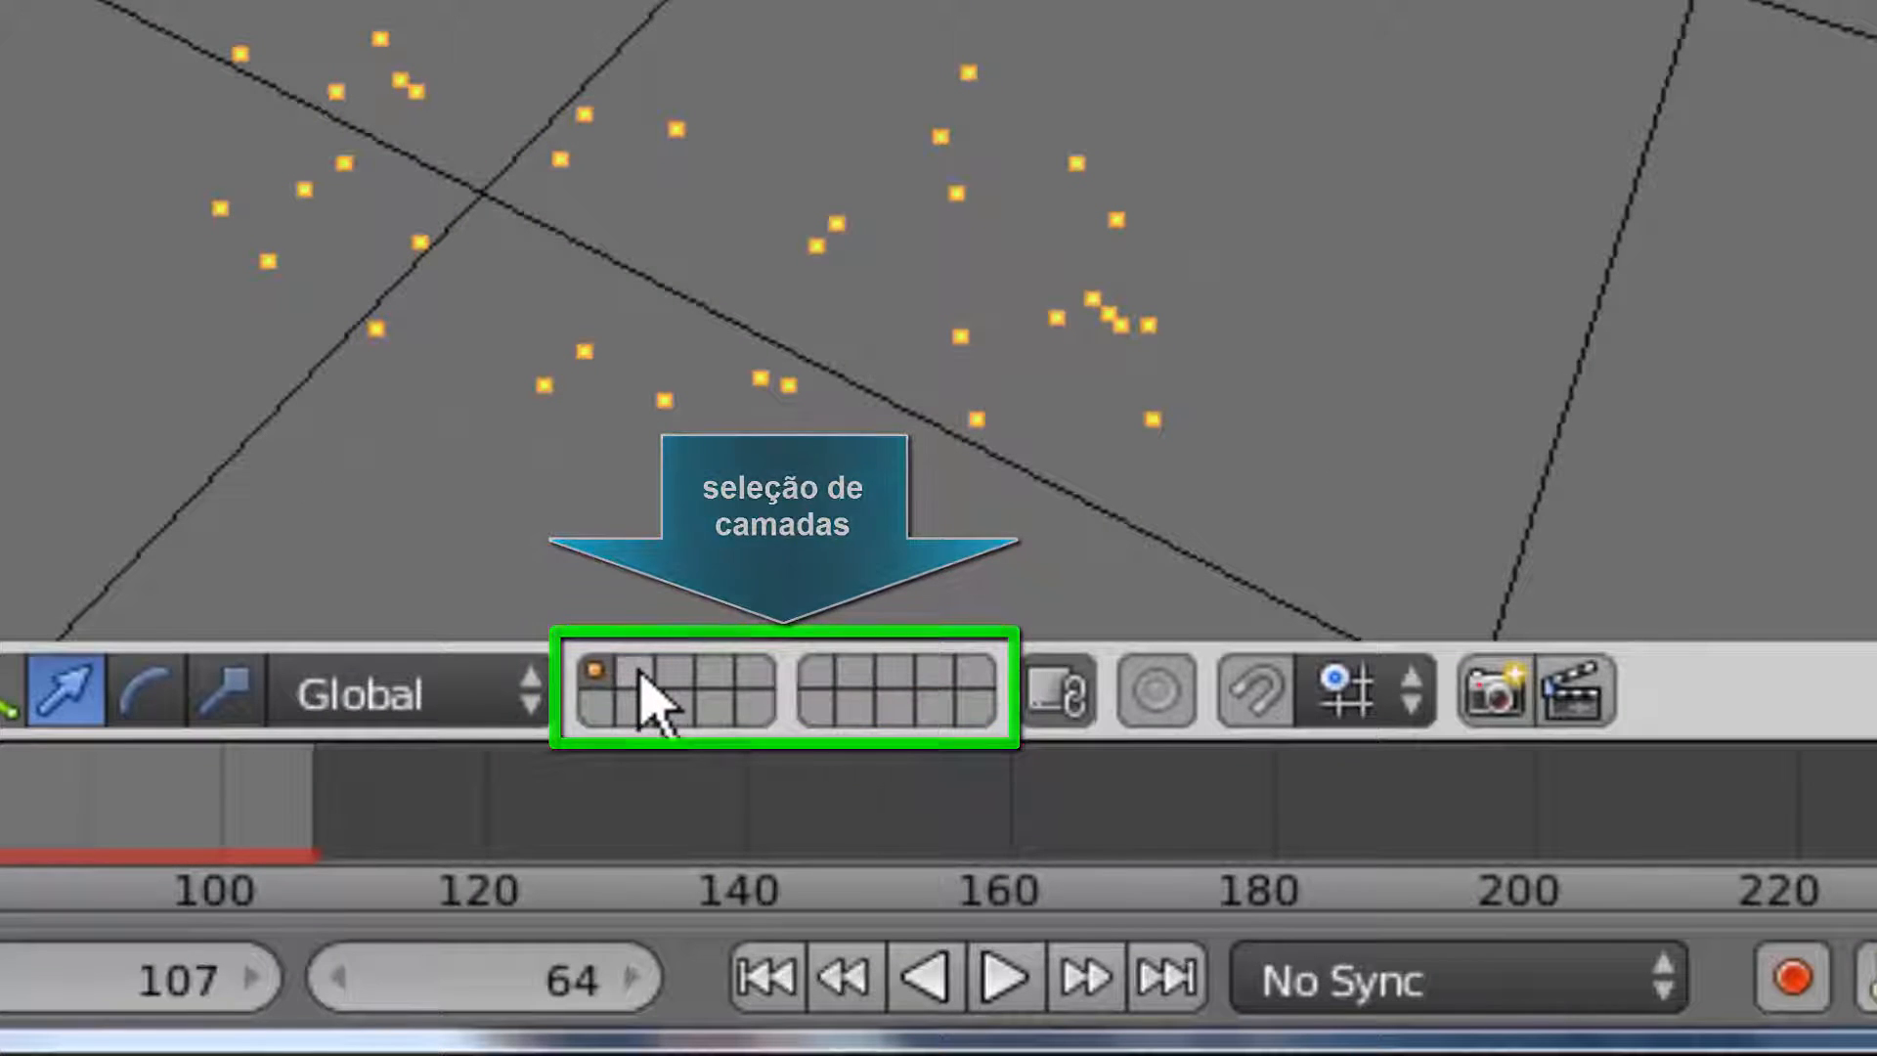
- Add an ico sphere on the empty second layer and scale it down to about 0.495
{"action": "left_click", "coordinate": [644, 684]}
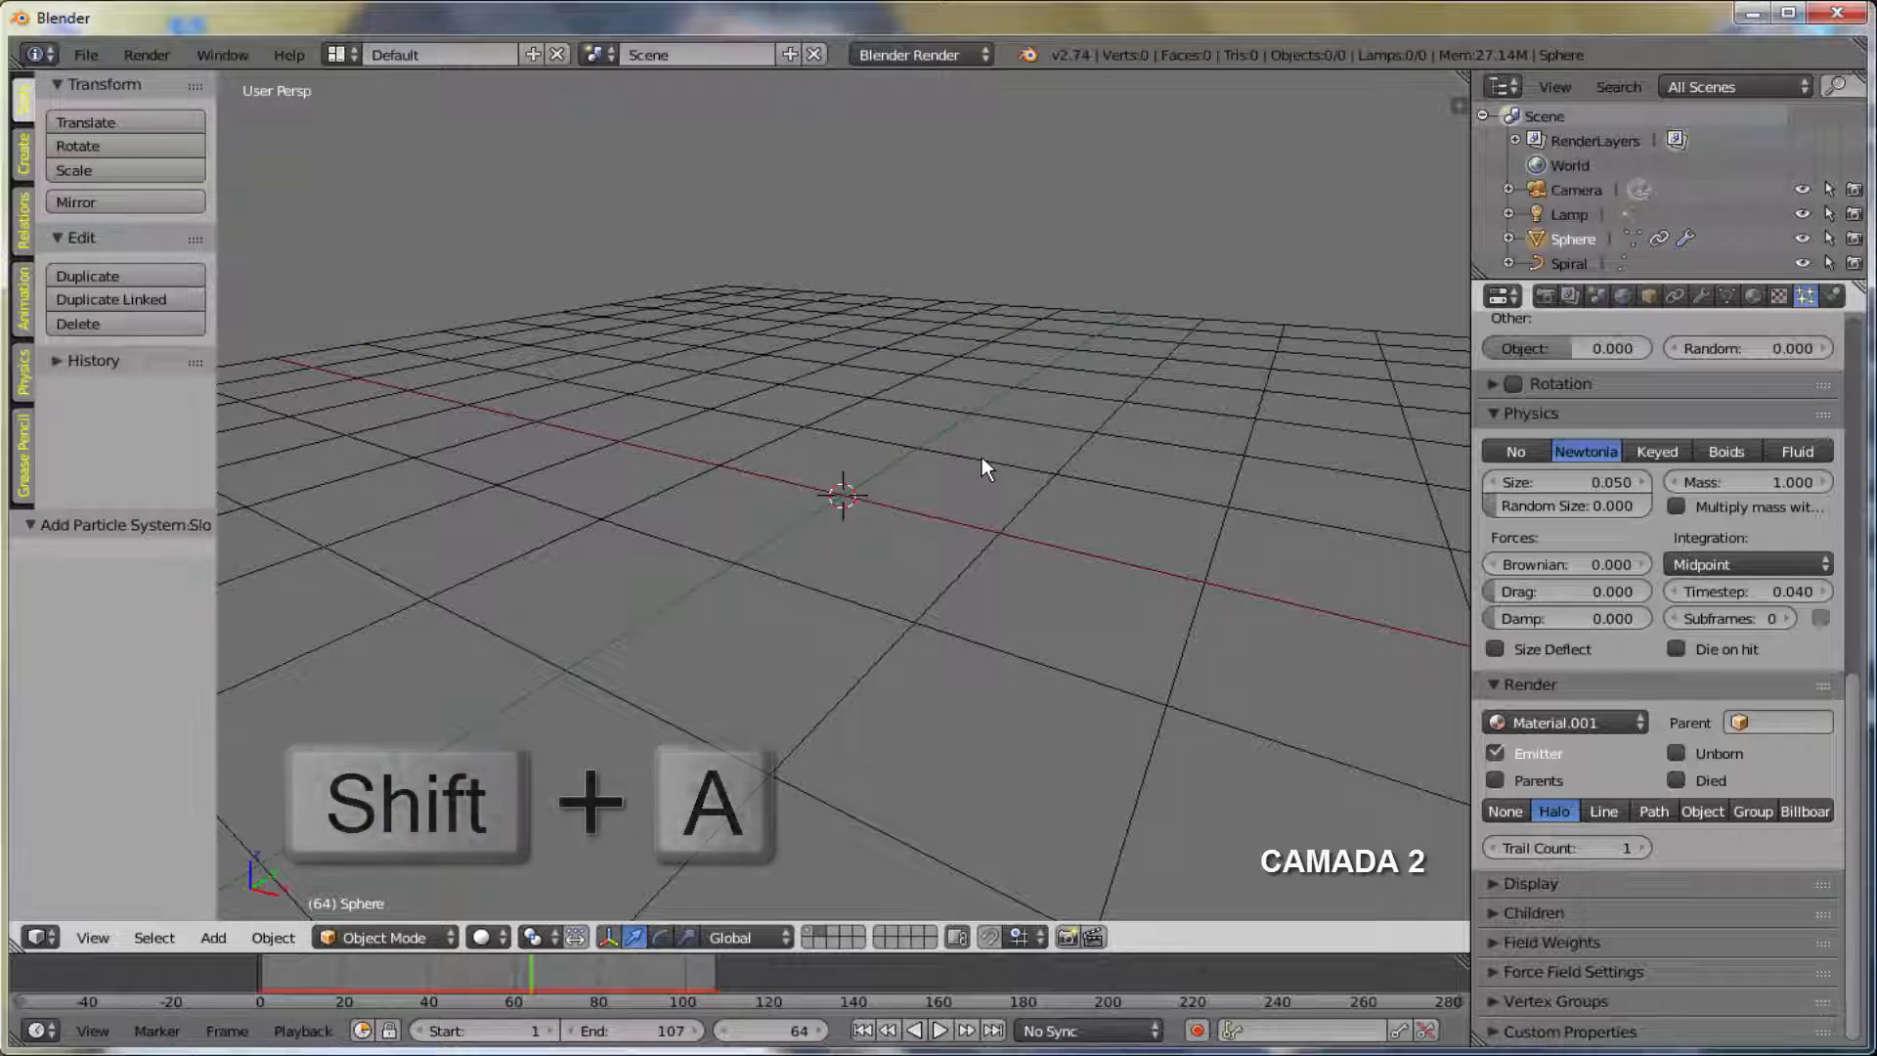
{"action": "key", "text": "shift+a"}
{"action": "mouse_move", "coordinate": [982, 456]}
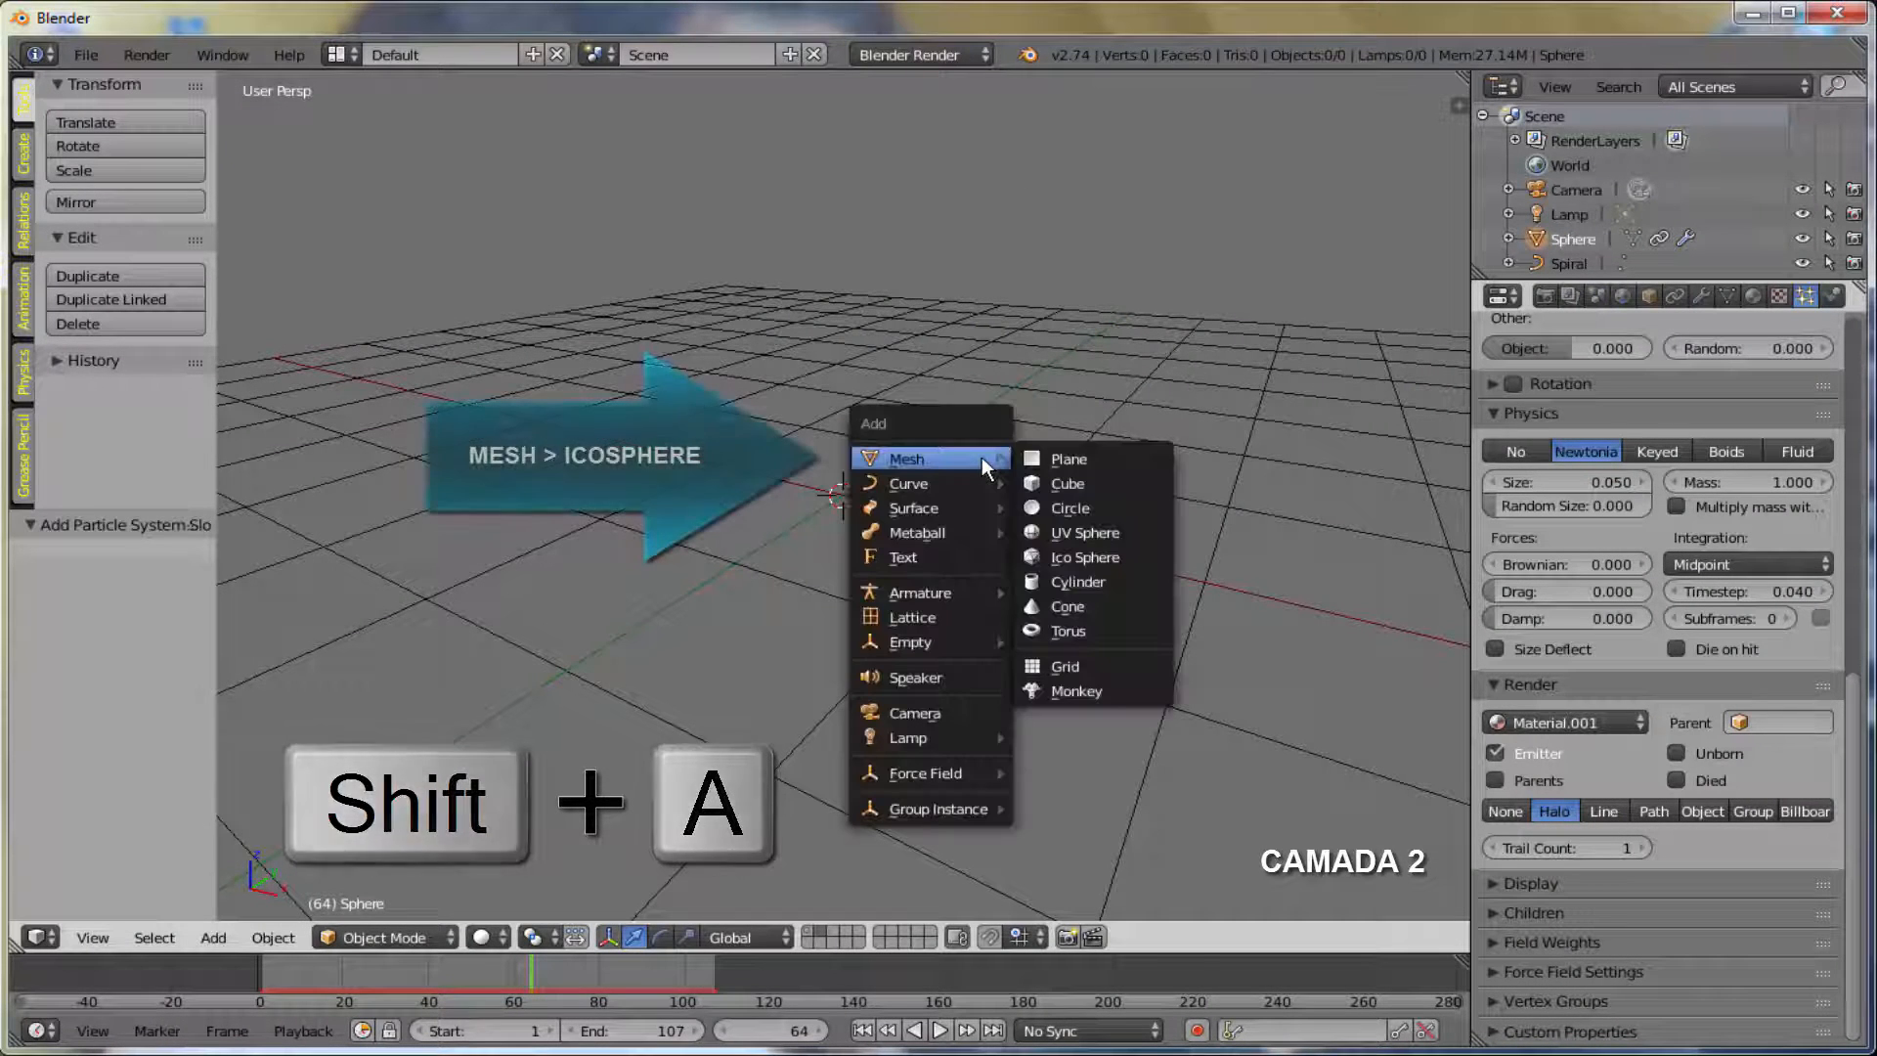
{"action": "left_click", "coordinate": [1105, 553]}
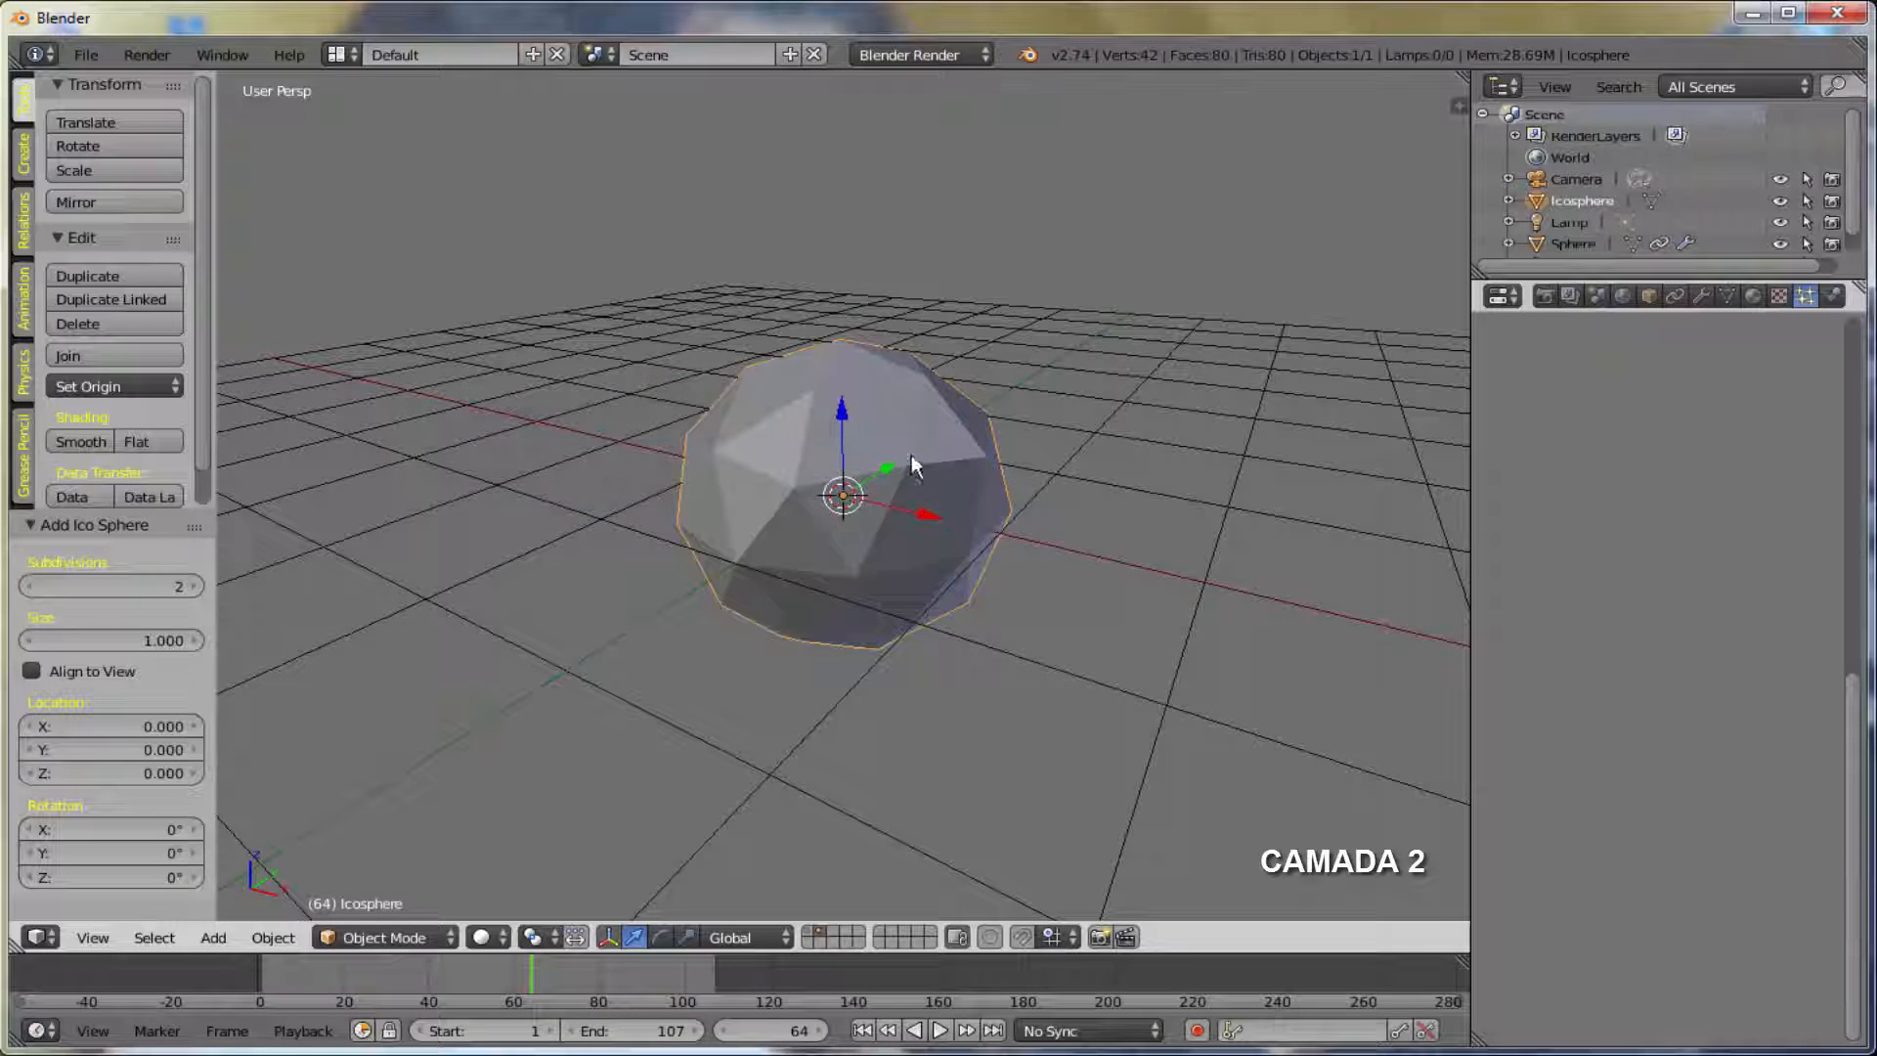
{"action": "key", "text": "s"}
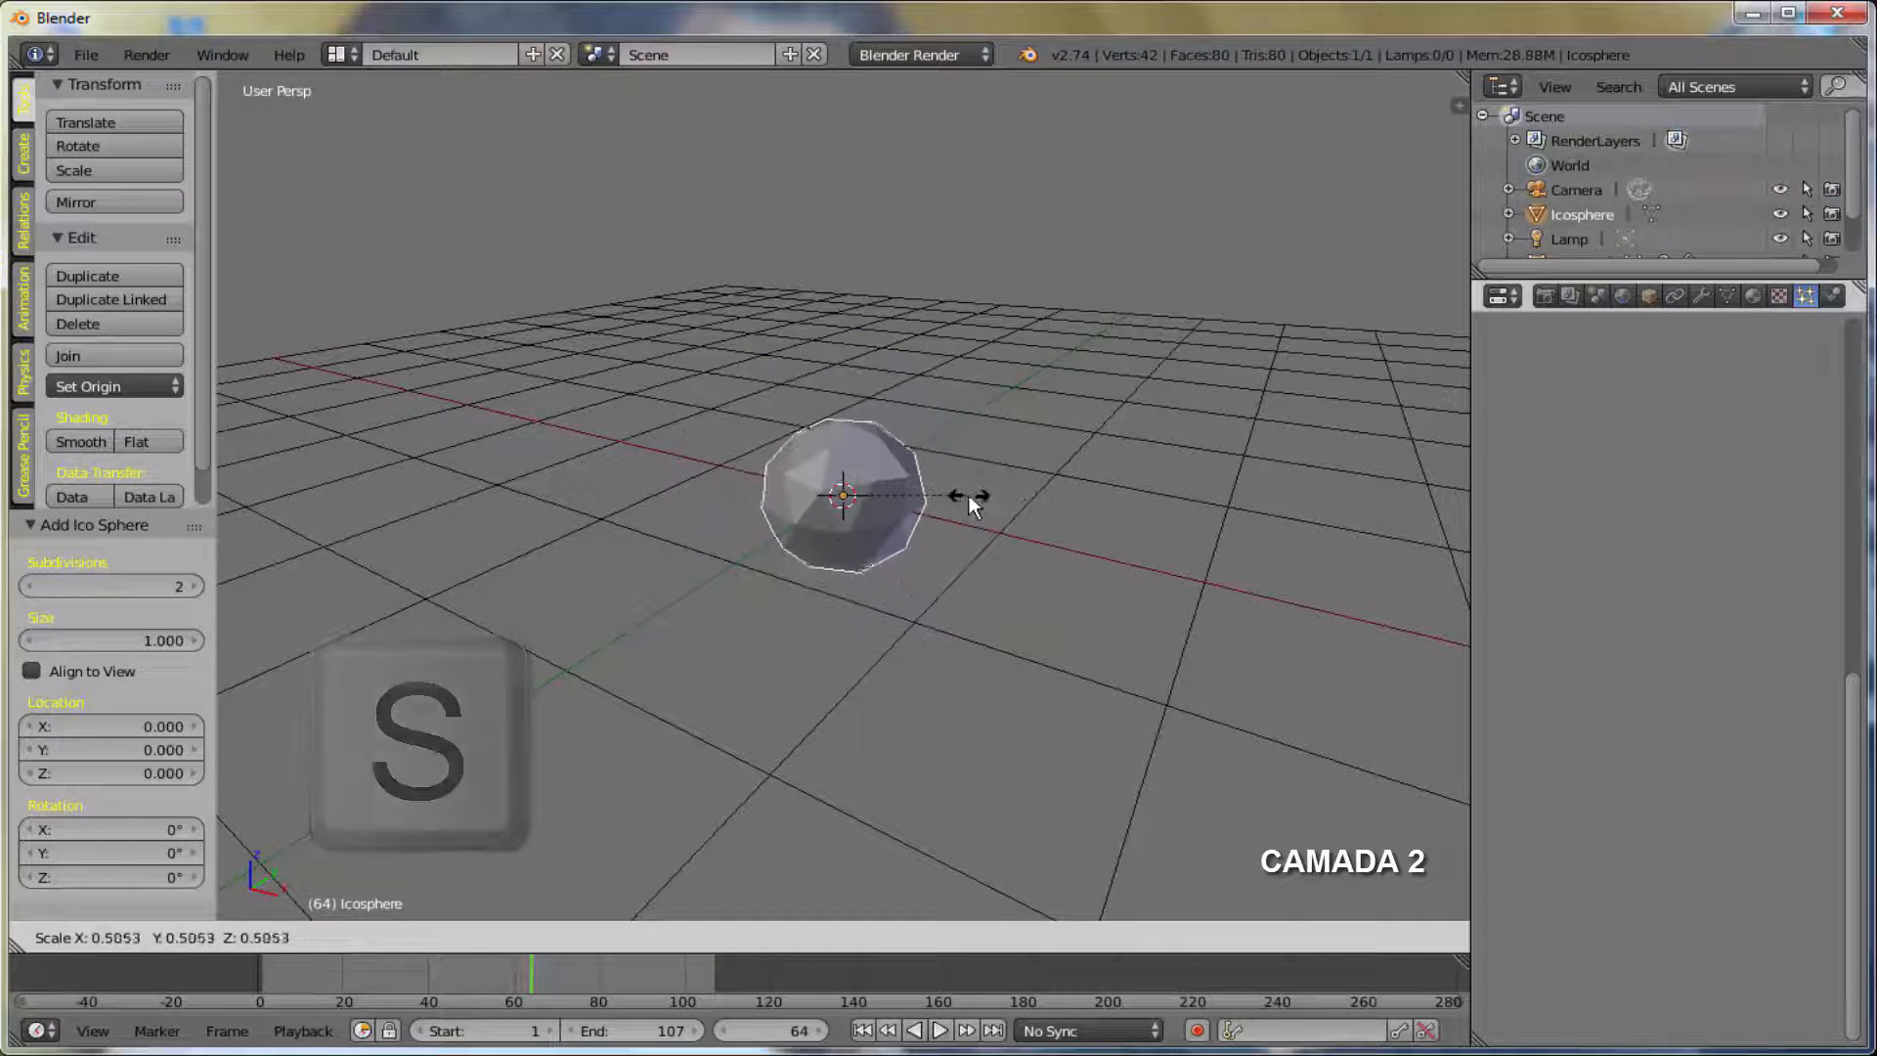
{"action": "left_click", "coordinate": [971, 499]}
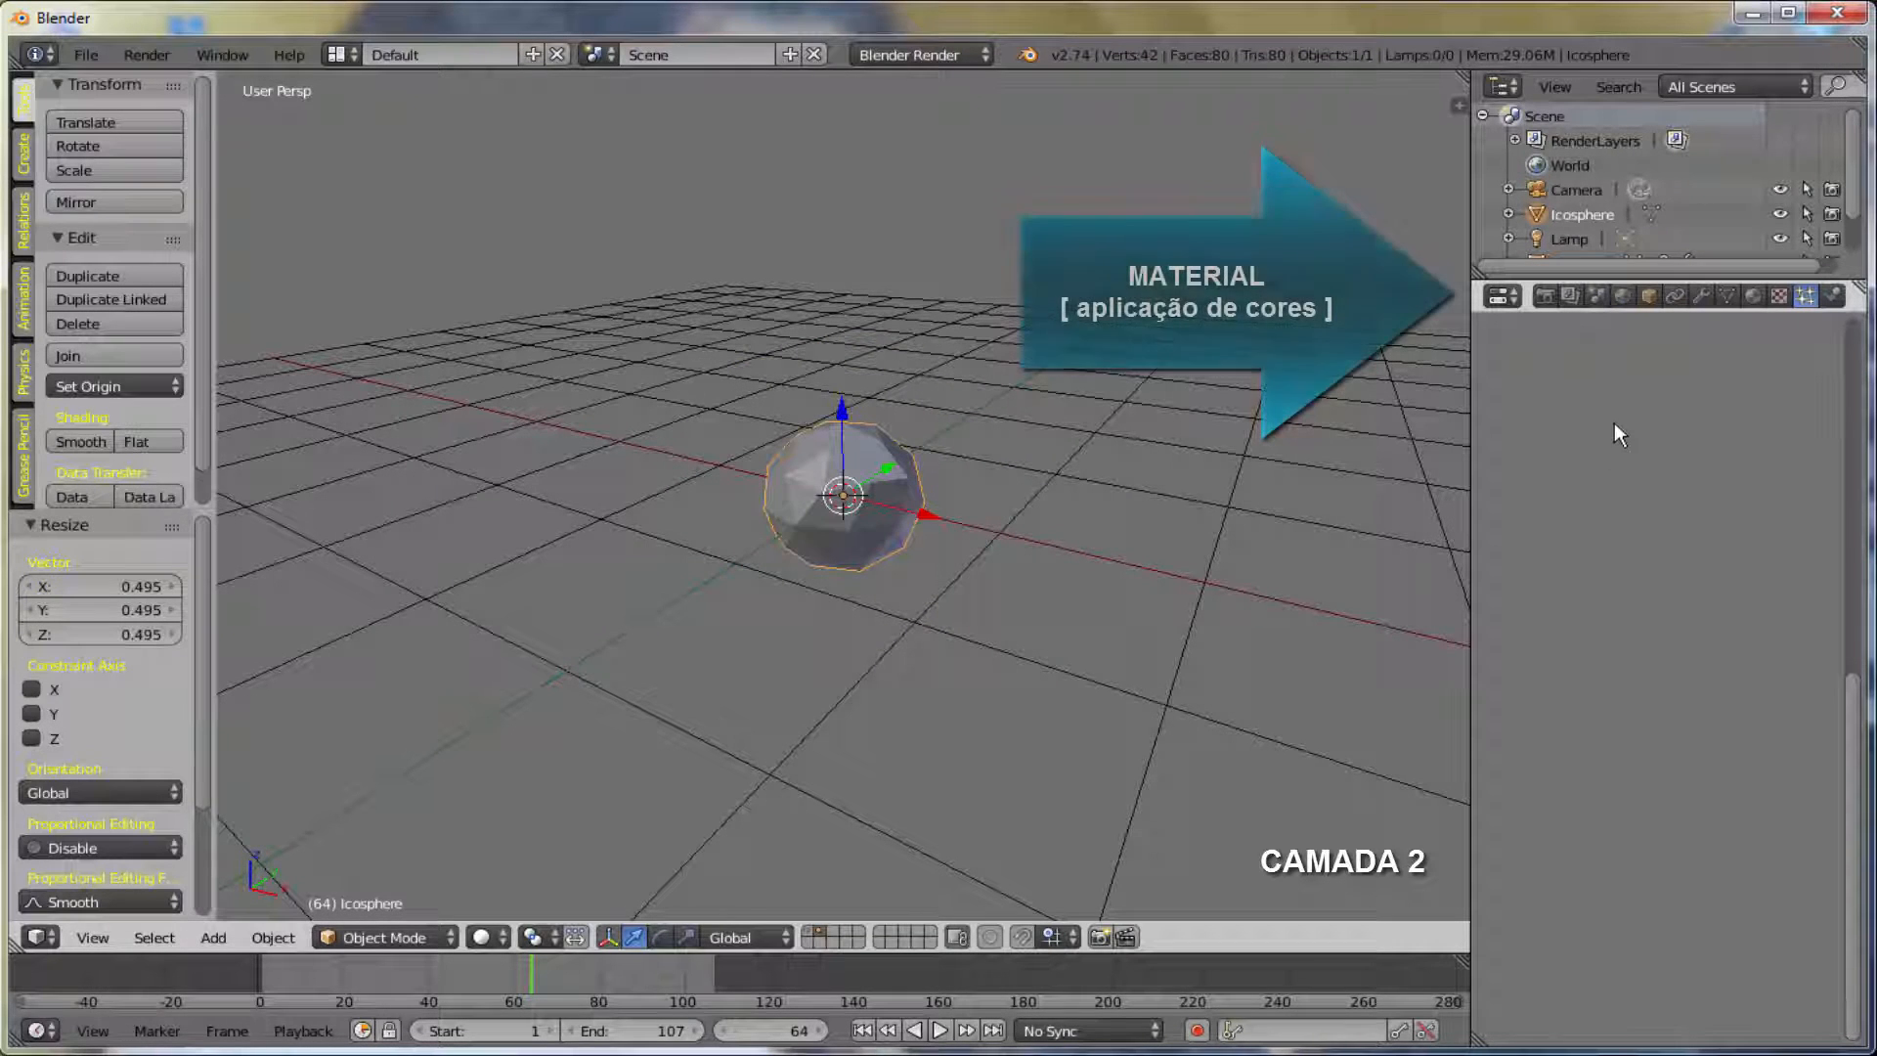
- Create a new material for the icosphere with a golden yellow diffuse color
{"action": "left_click", "coordinate": [1753, 295]}
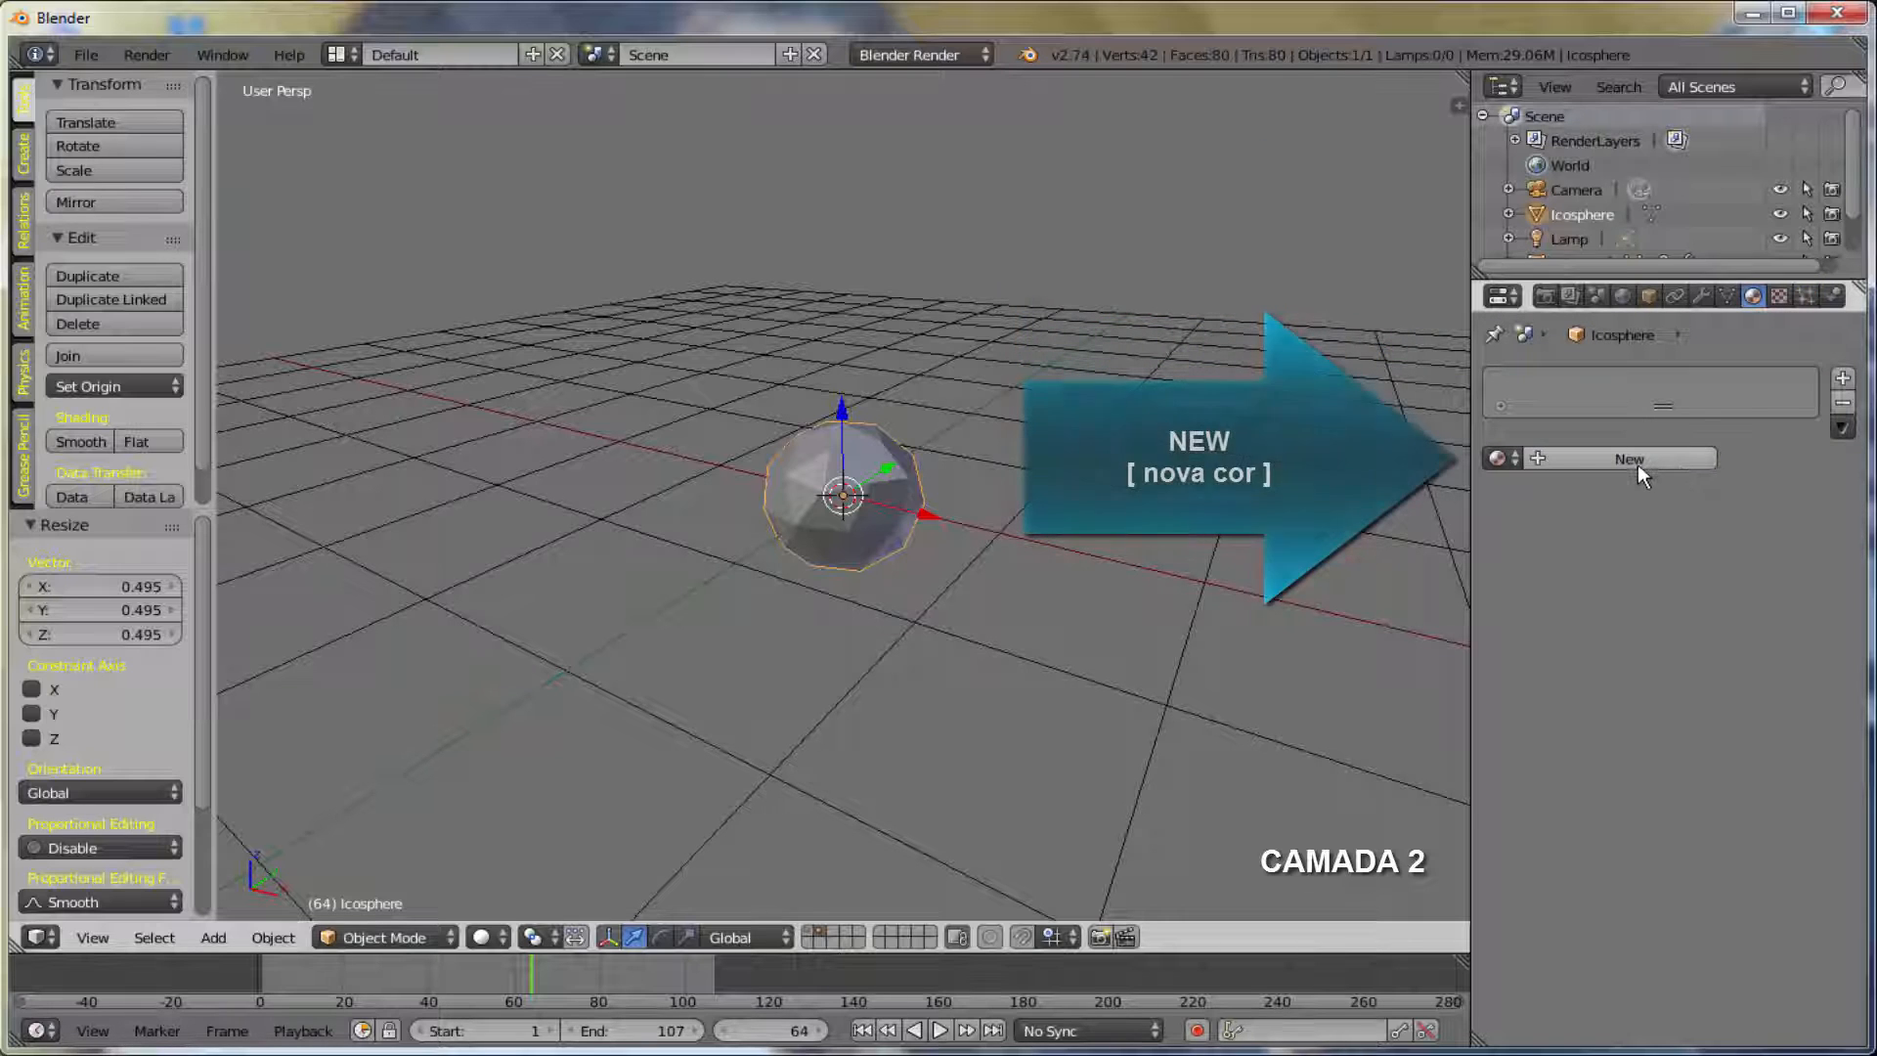
{"action": "left_click", "coordinate": [1639, 461]}
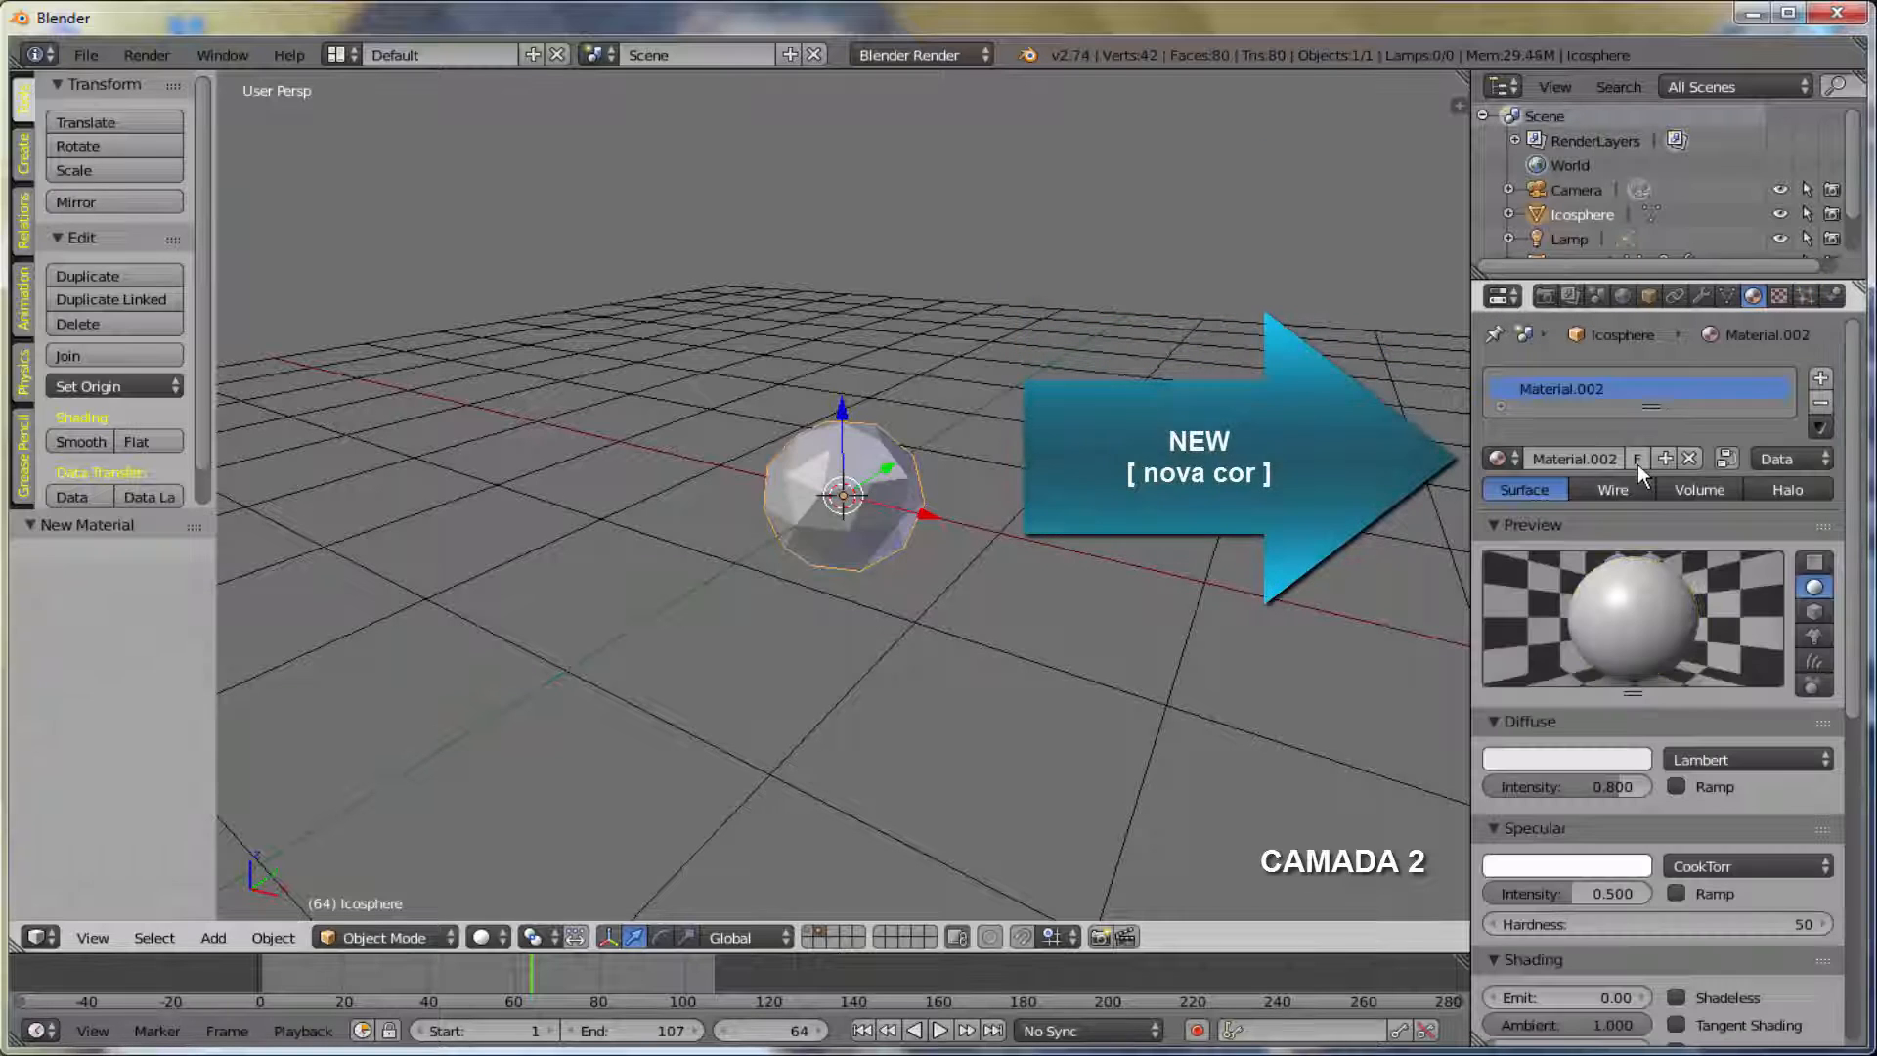
{"action": "left_click", "coordinate": [1557, 759]}
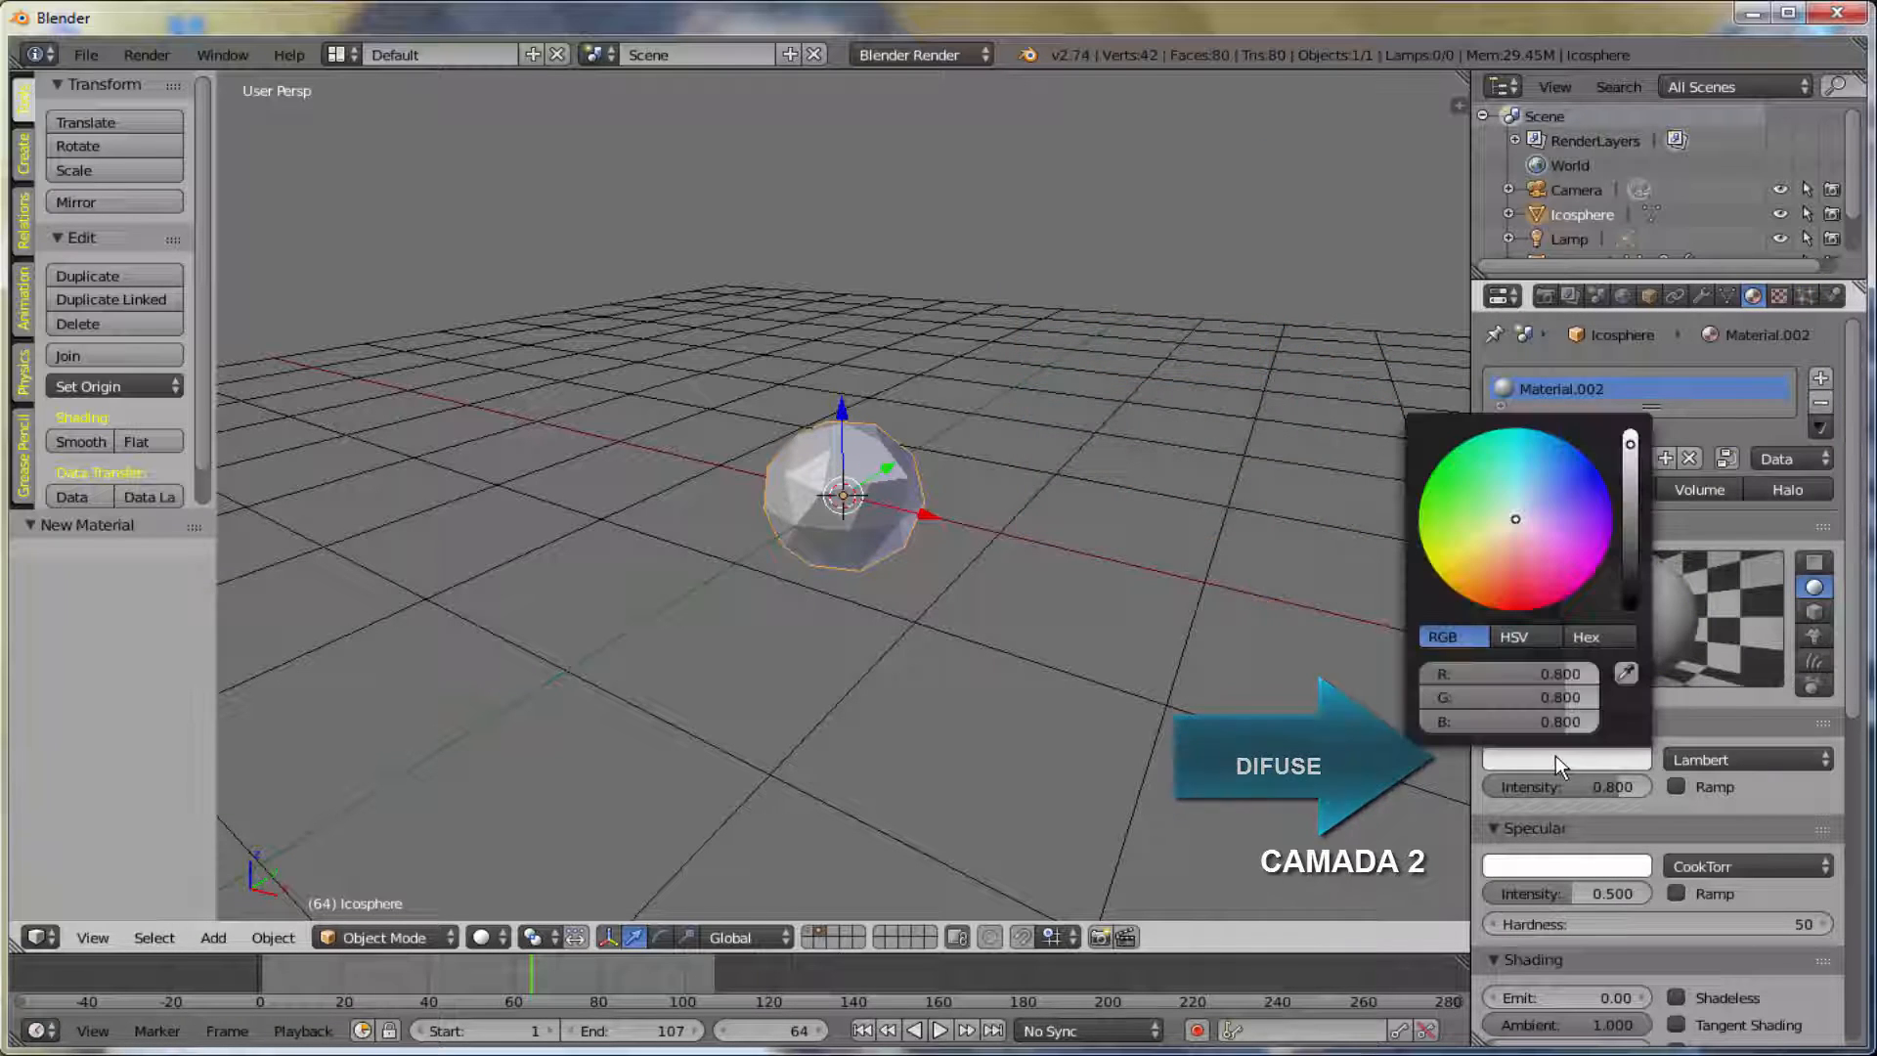
{"action": "left_click", "coordinate": [1459, 563]}
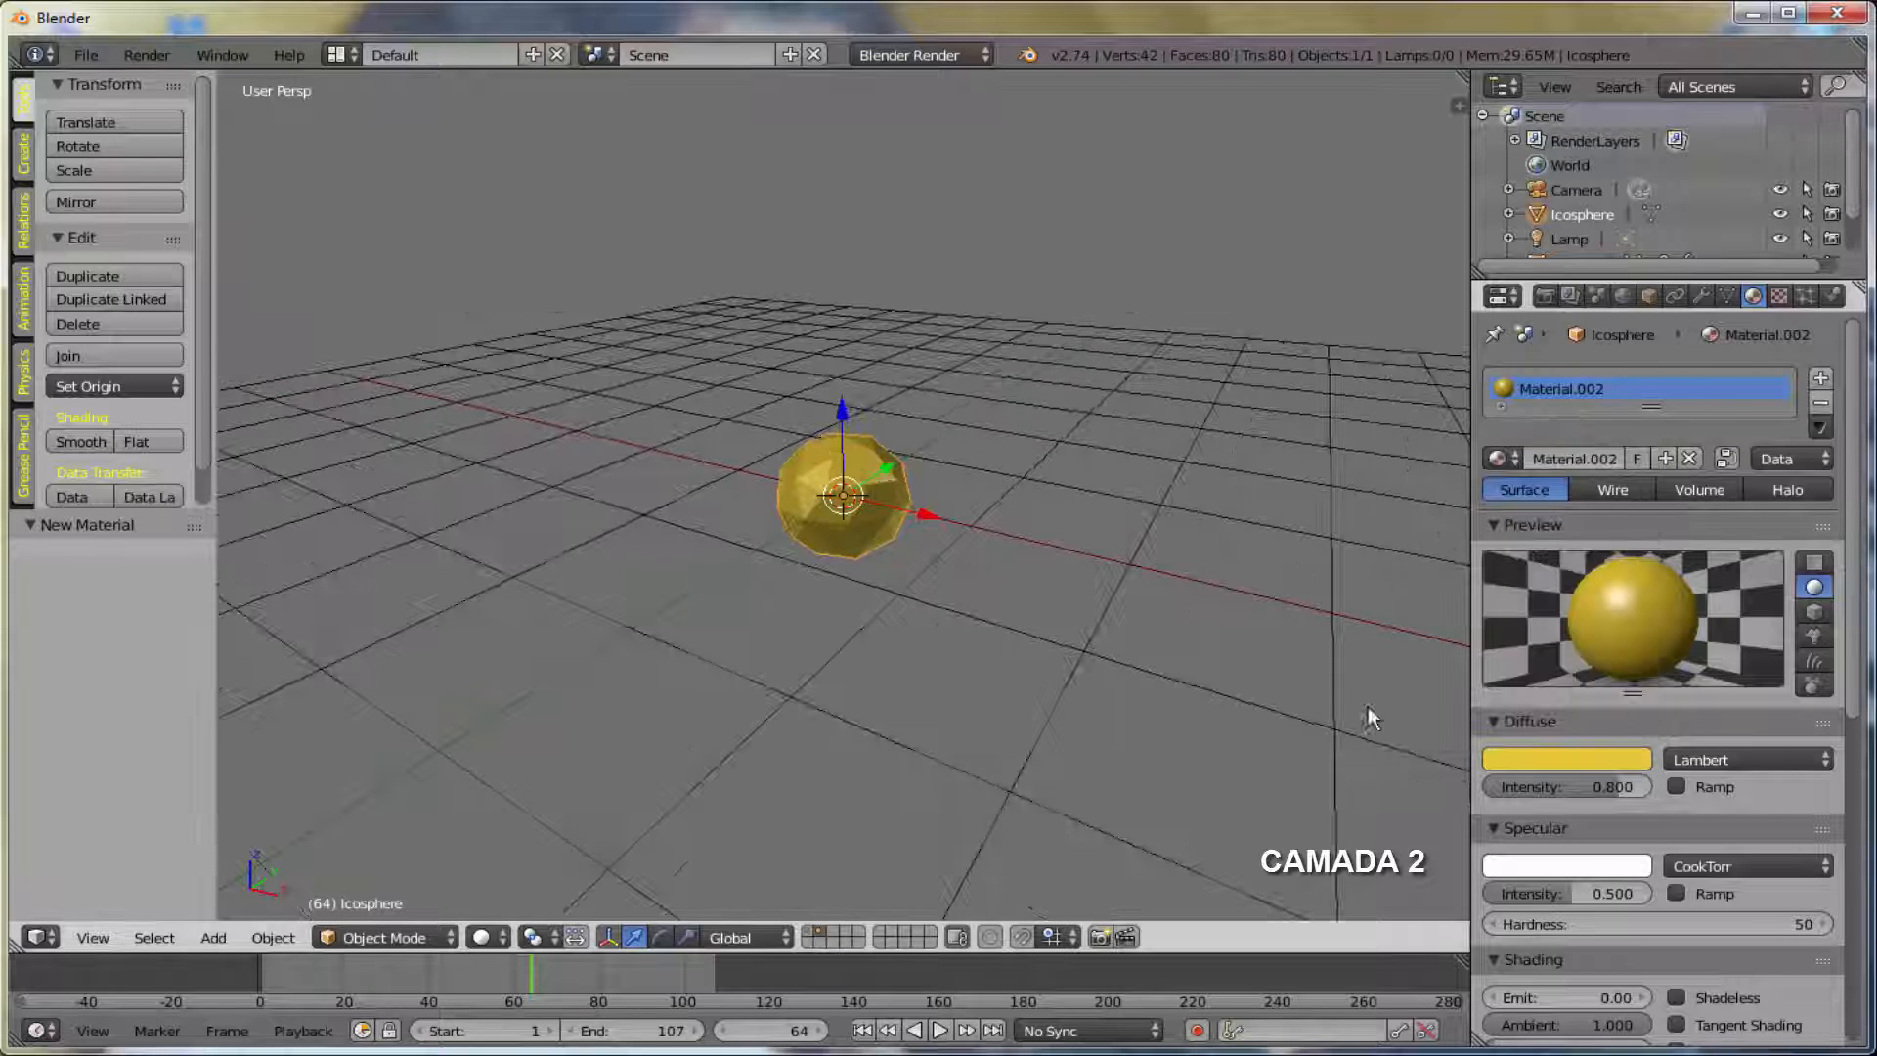
- Set the icosphere material's Emit to 1.8 and render the current frame to check the glow
{"action": "scroll", "coordinate": [1621, 919], "scroll_direction": "down", "scroll_amount": 4}
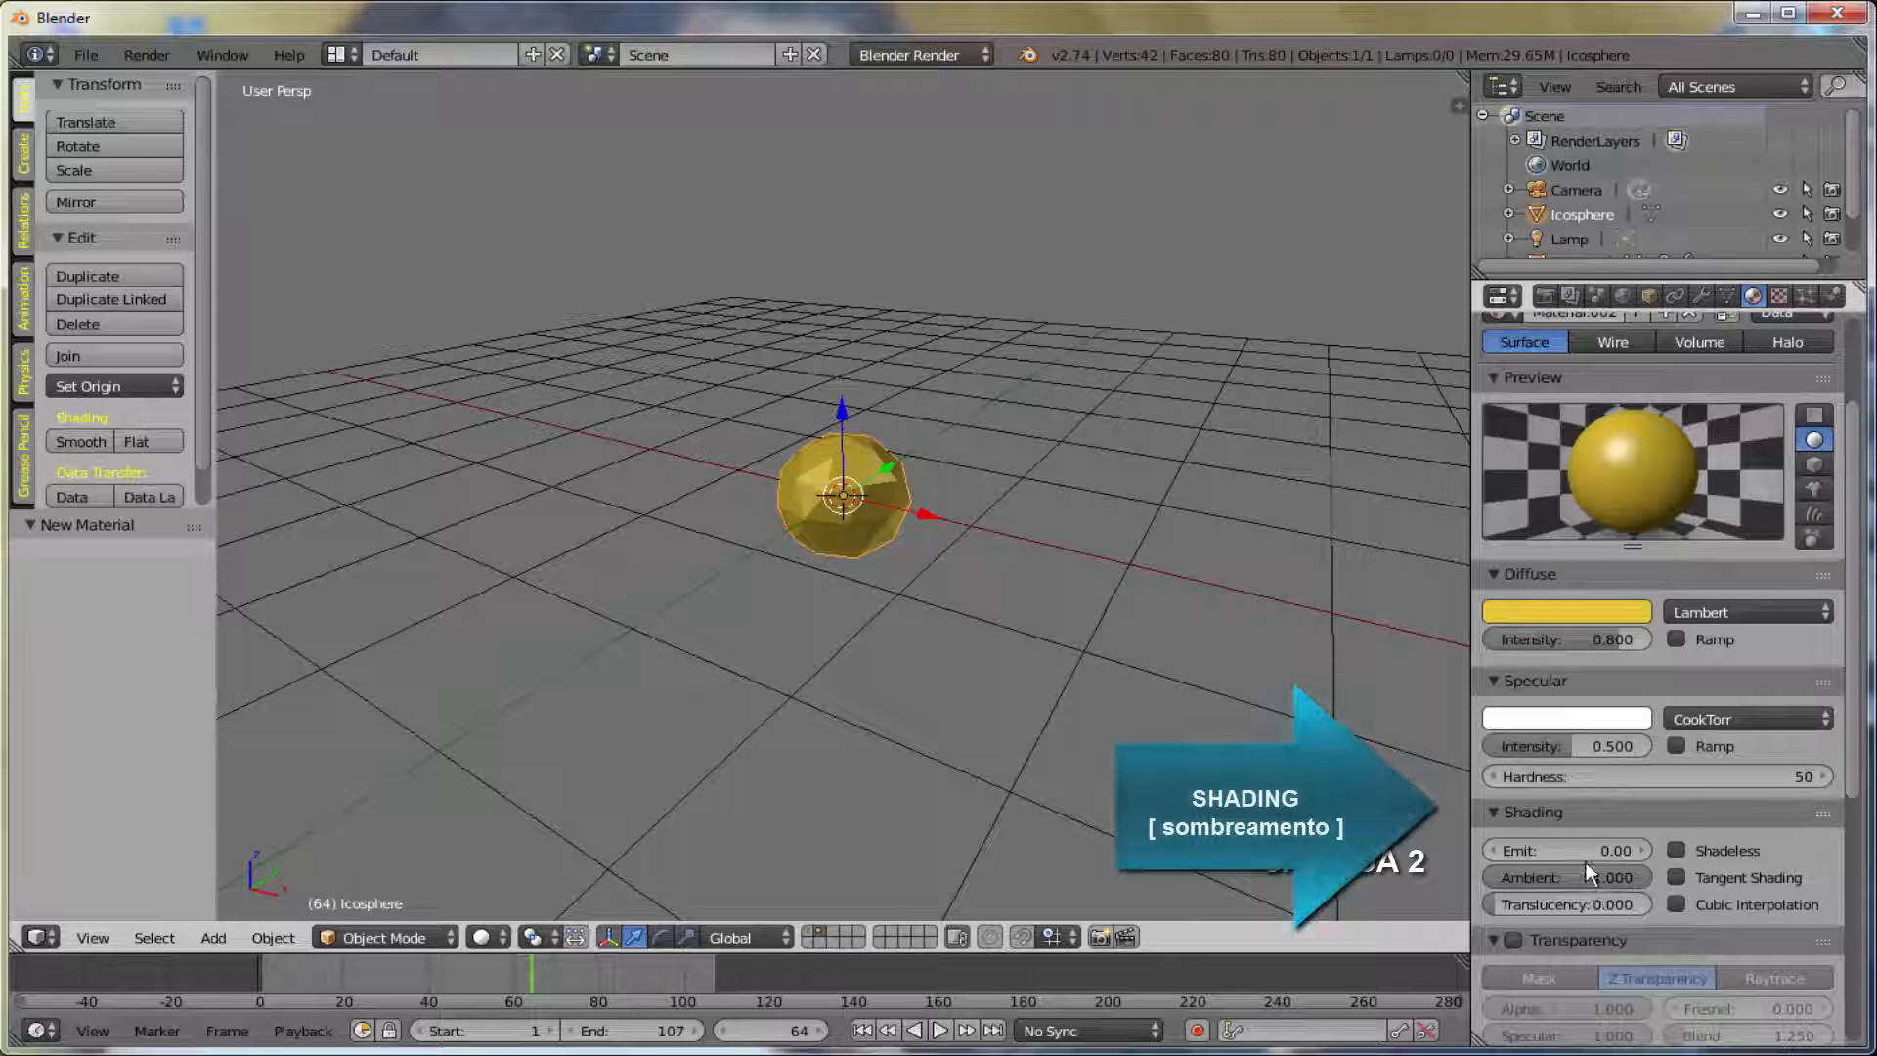
{"action": "left_click", "coordinate": [1573, 851]}
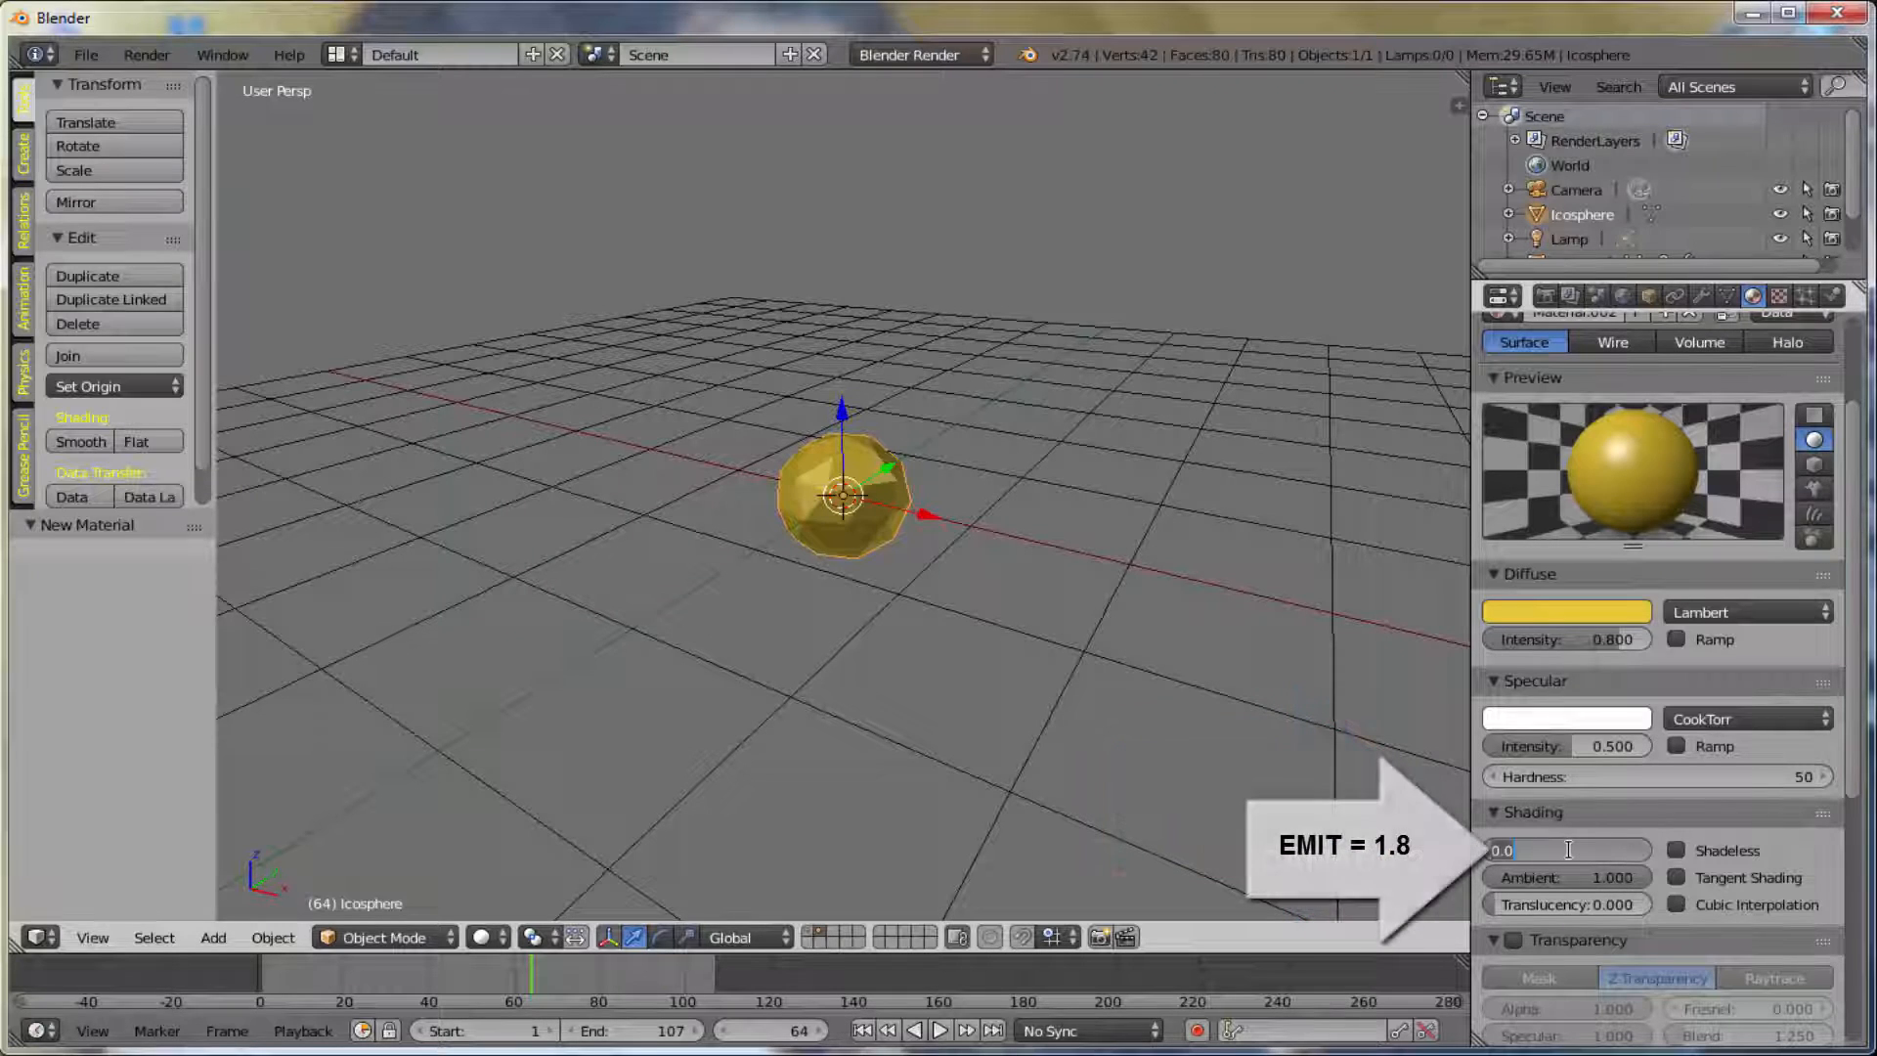
{"action": "type", "text": "1.8"}
{"action": "key", "text": "Return"}
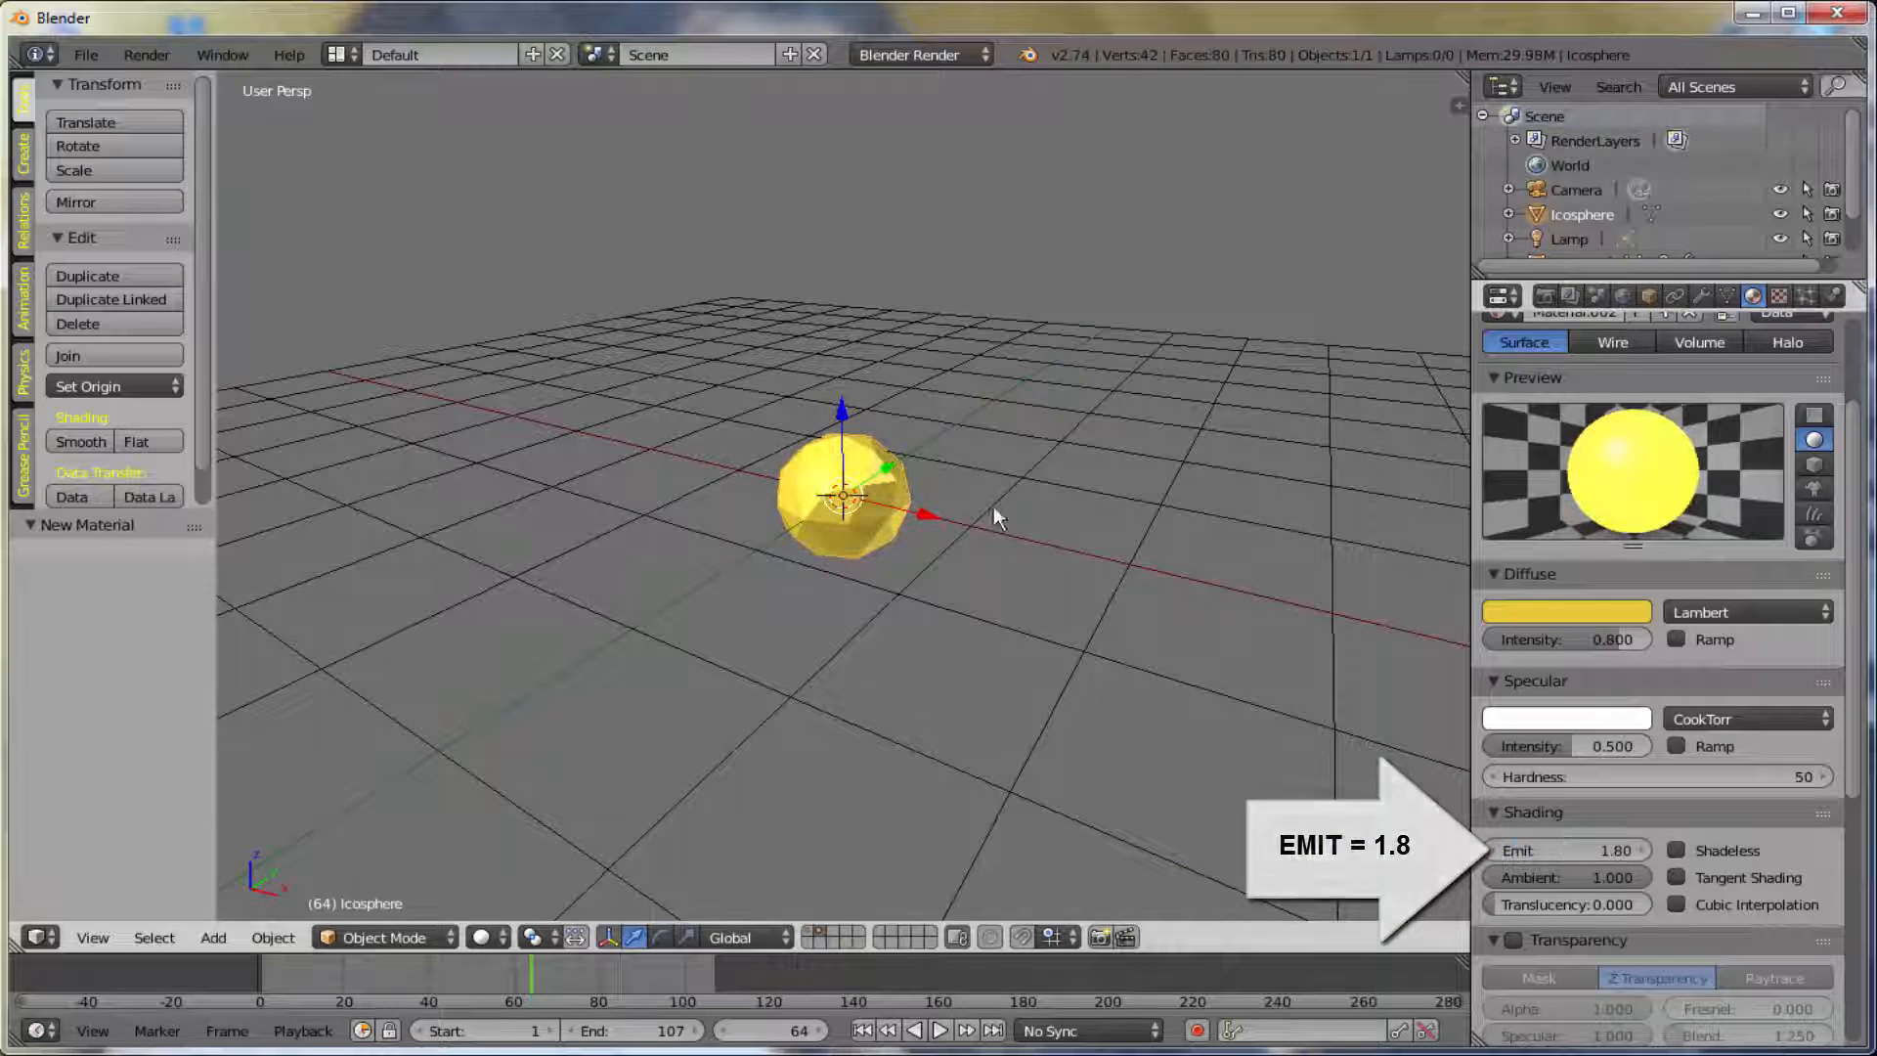
{"action": "key", "text": "F12"}
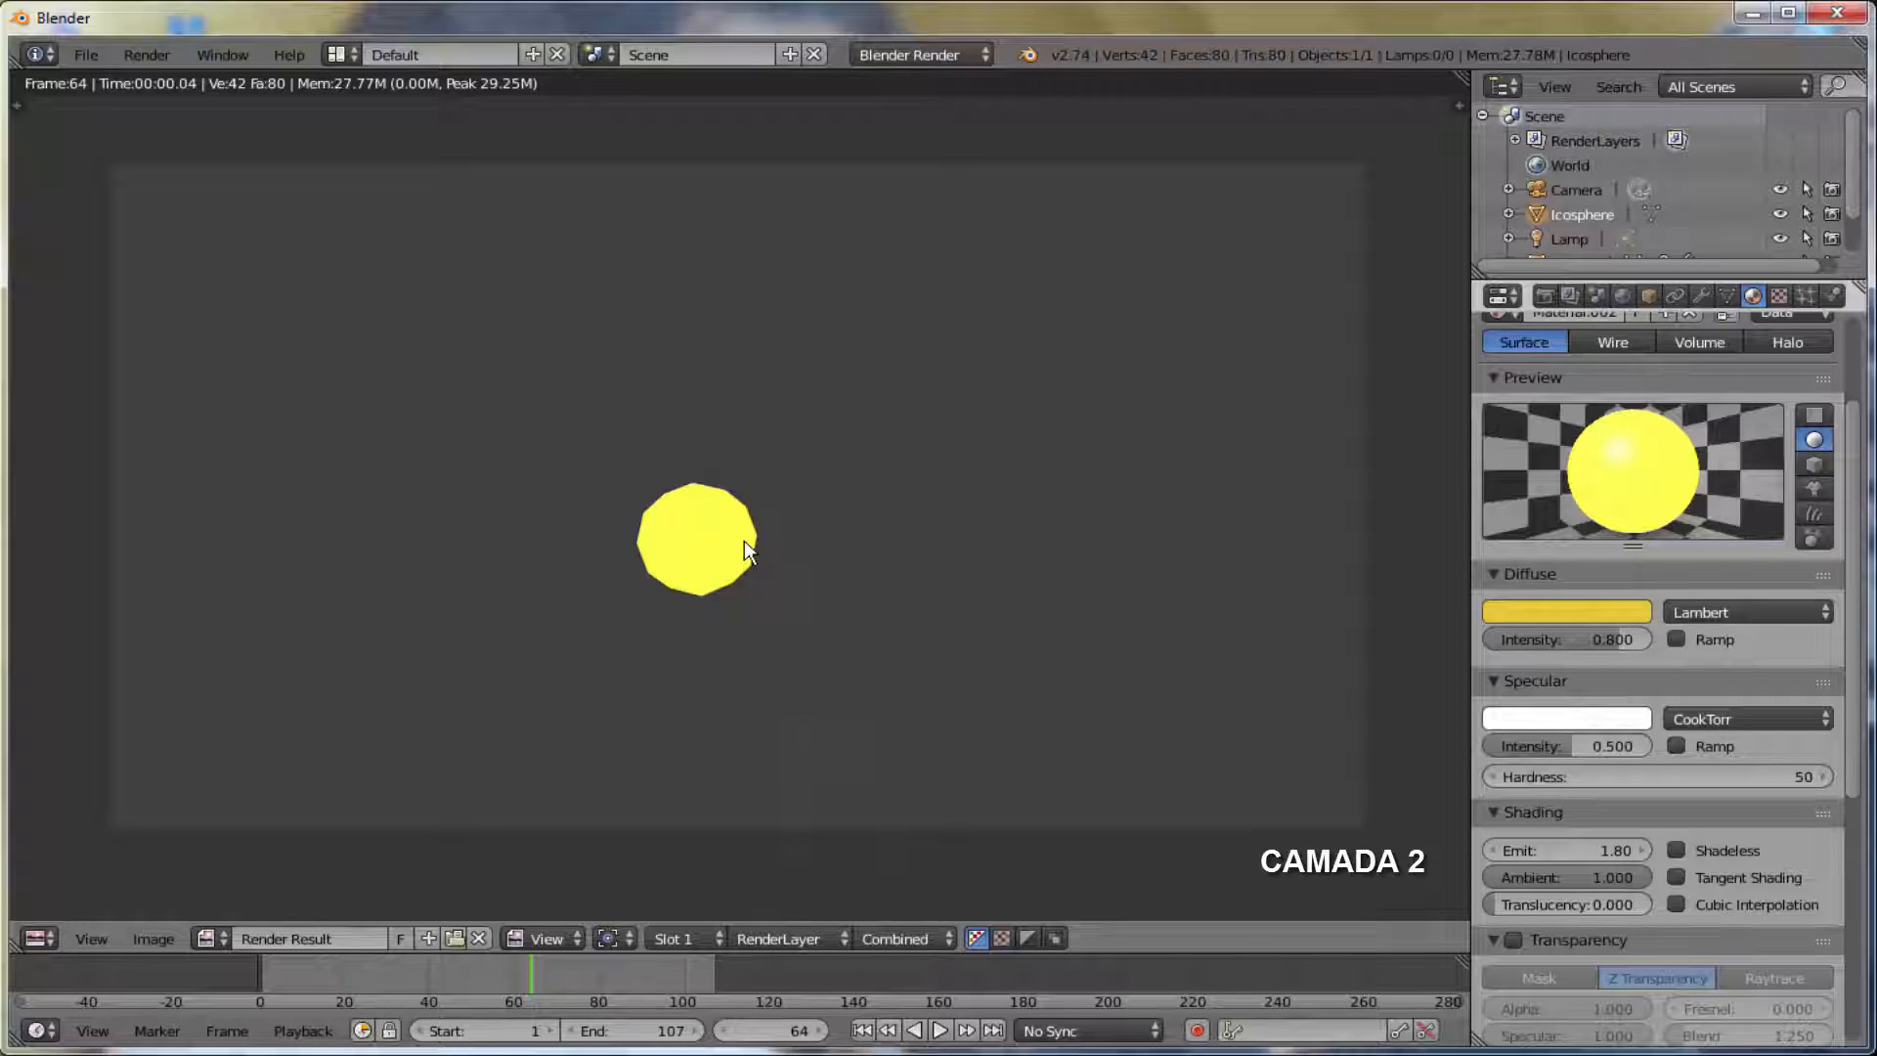
{"action": "key", "text": "Escape"}
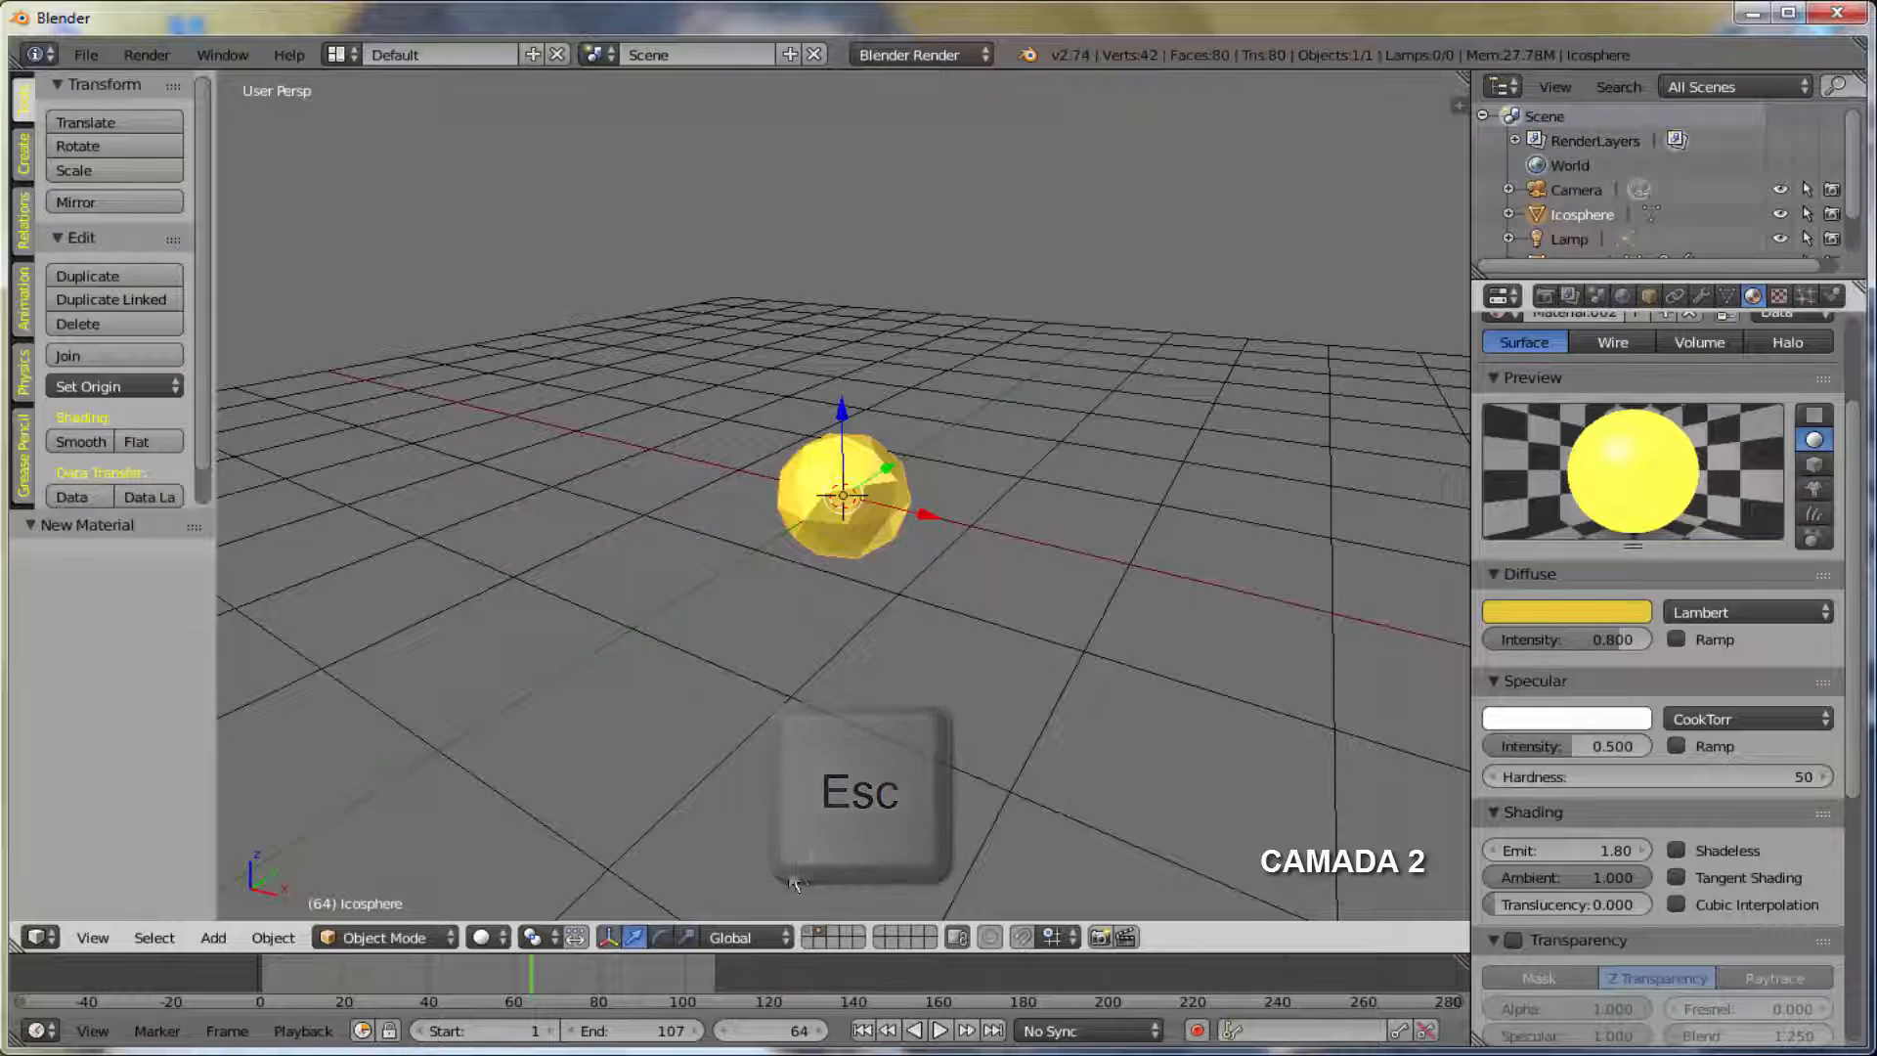
- Switch back to the first layer and render its current frame to check the halo particles
{"action": "left_click", "coordinate": [809, 929]}
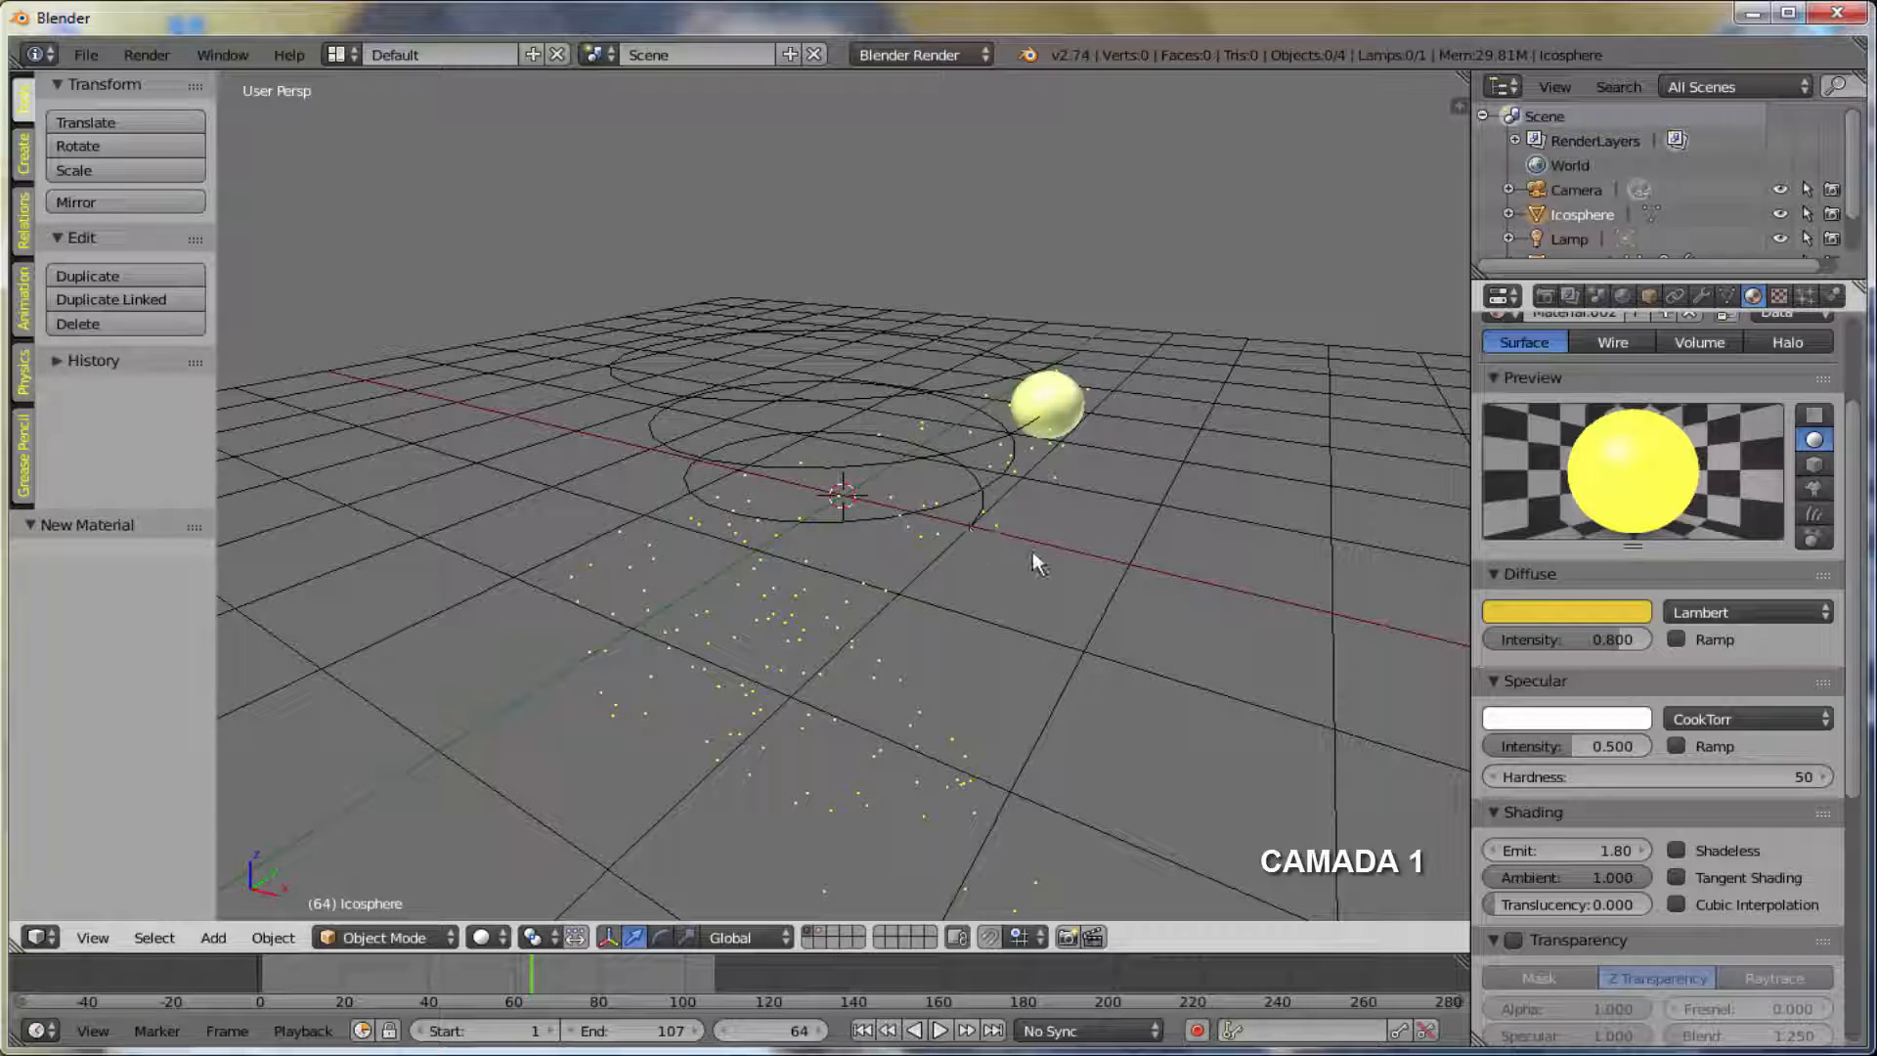
{"action": "key", "text": "F12"}
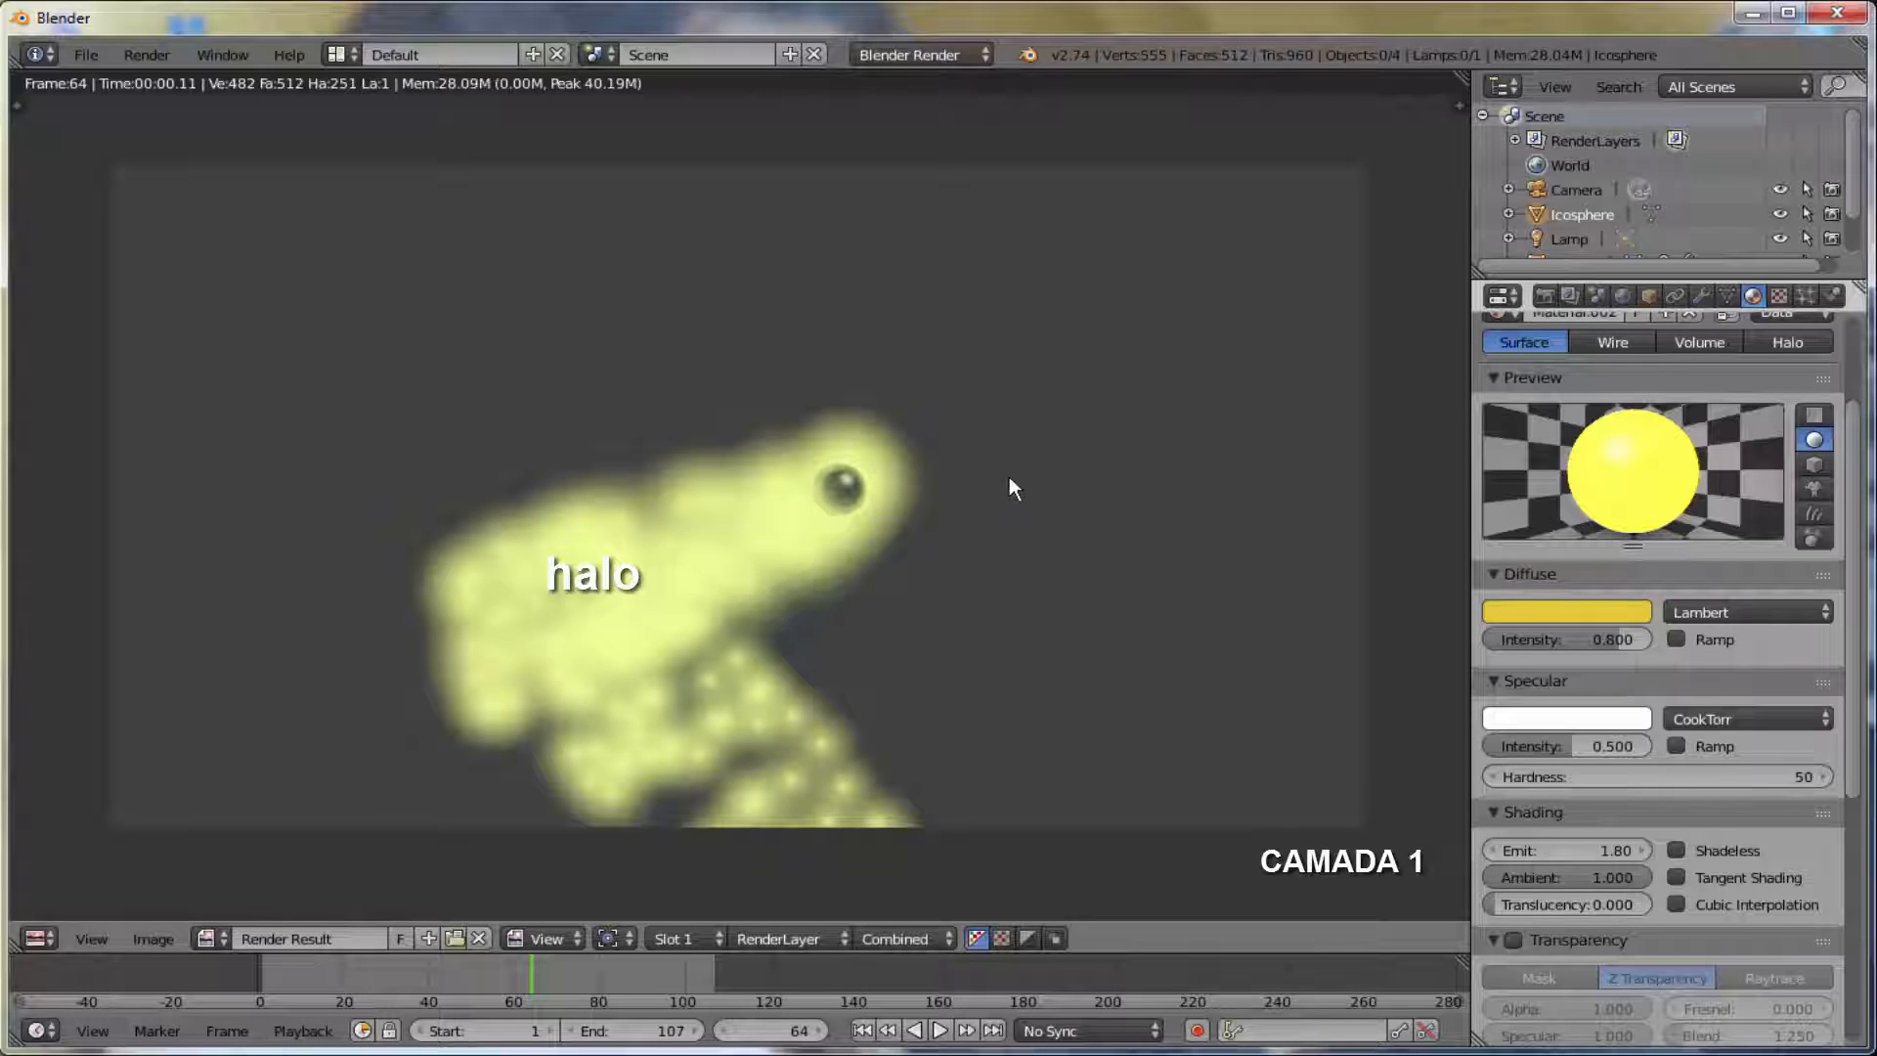
{"action": "key", "text": "Escape"}
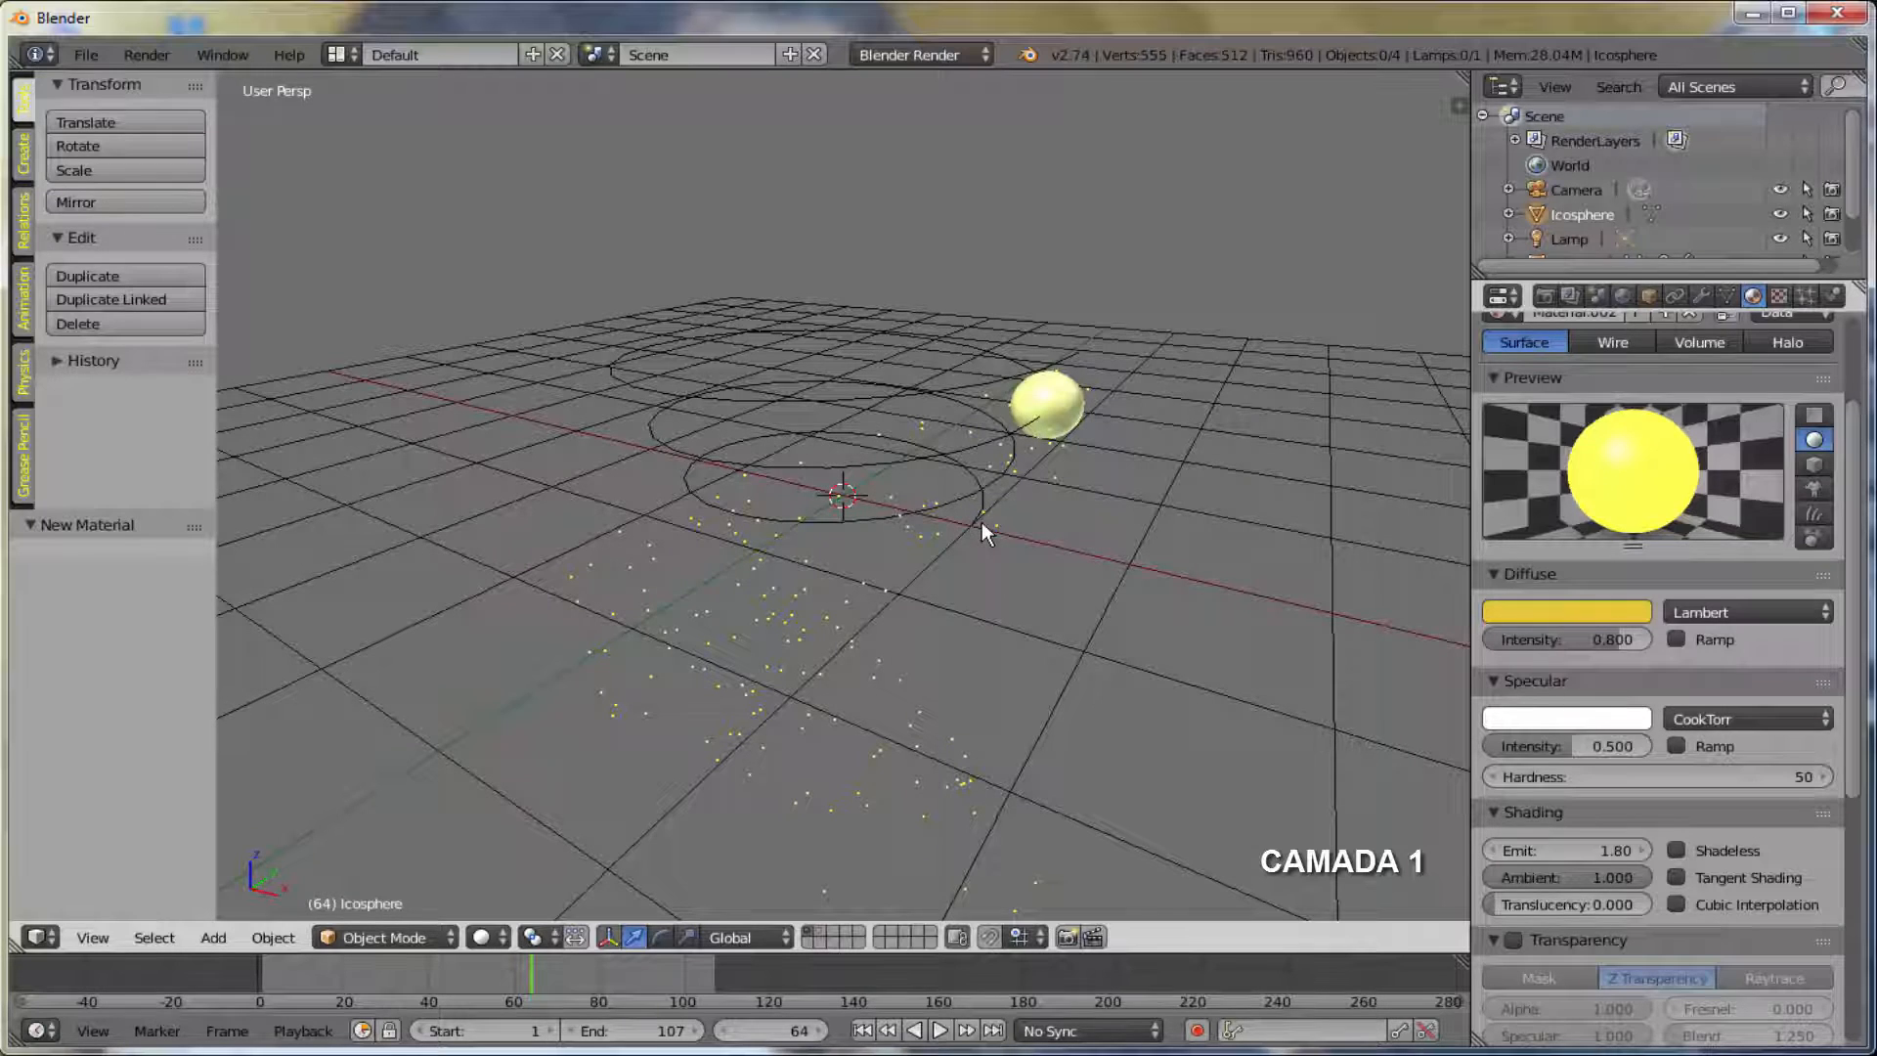
- Set the sphere's particles to render as Object, using Icosphere as the Dupli Object
{"action": "right_click", "coordinate": [1047, 403]}
{"action": "left_click", "coordinate": [1805, 295]}
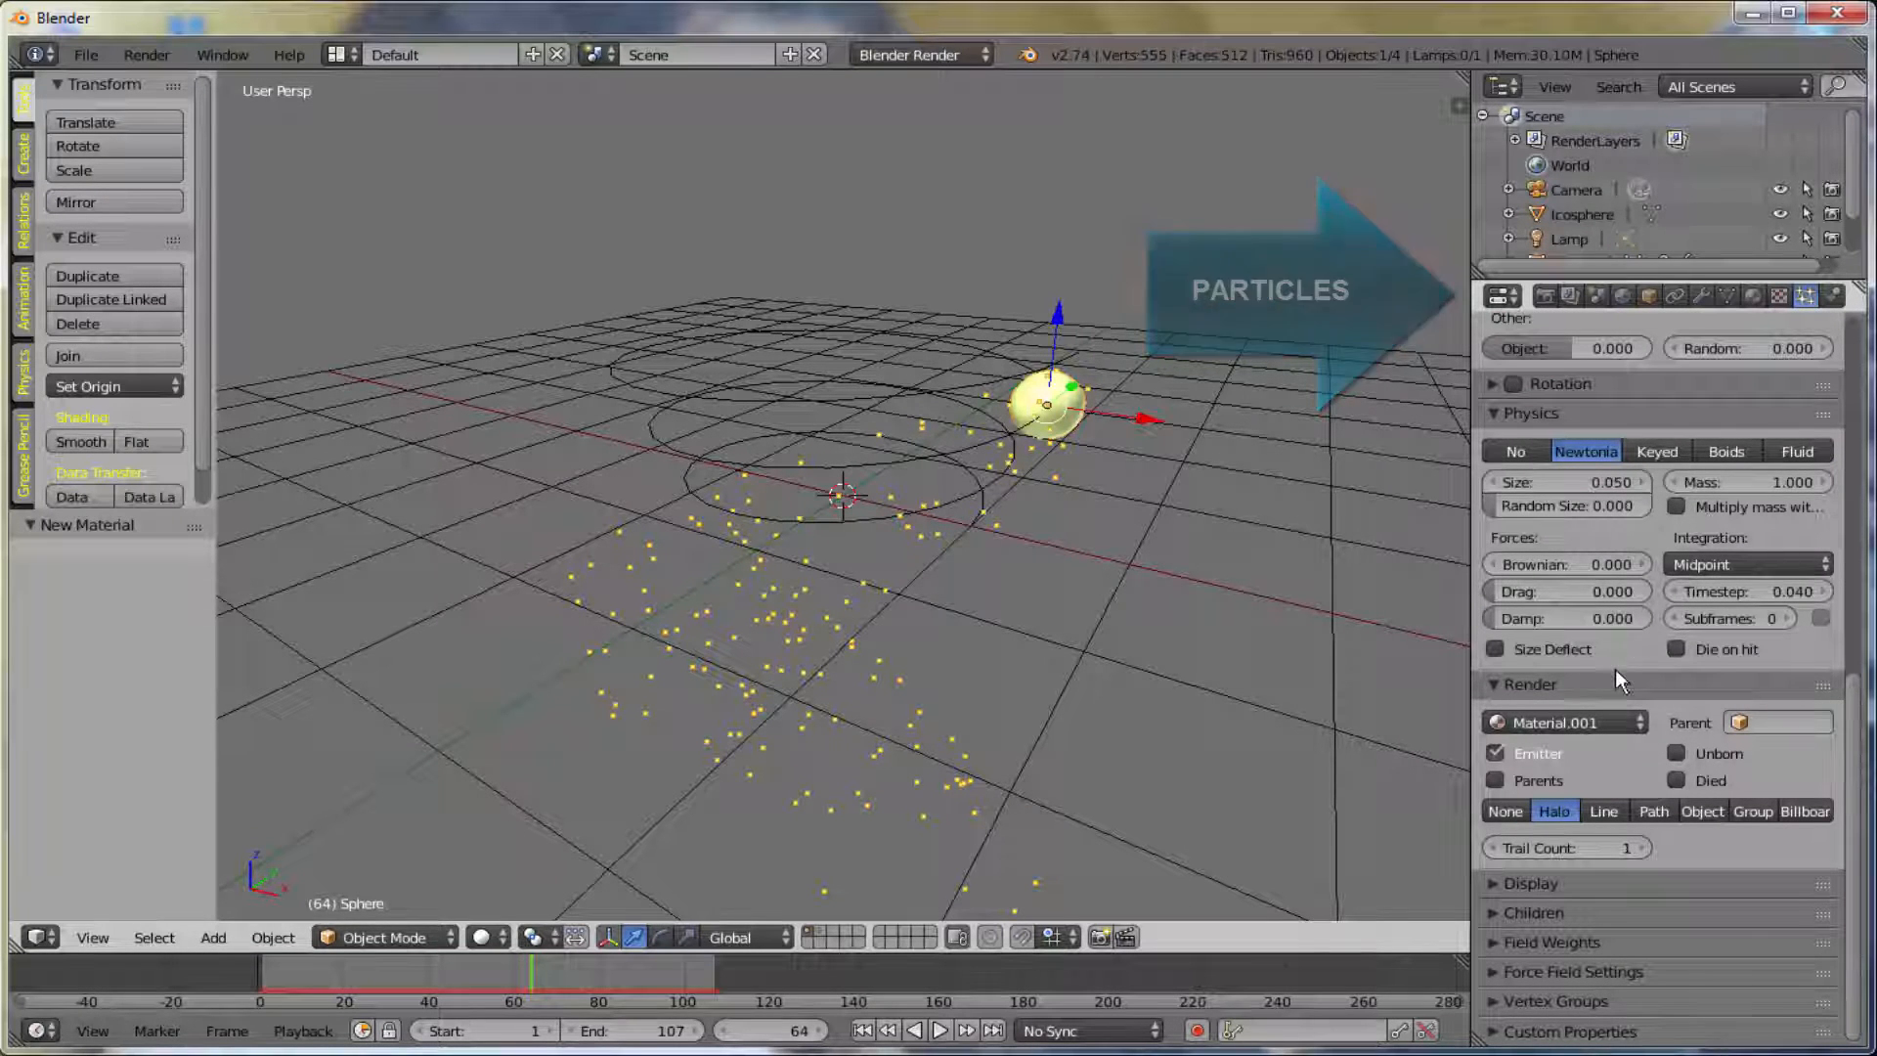
{"action": "scroll", "coordinate": [1590, 767], "scroll_direction": "up", "scroll_amount": 4}
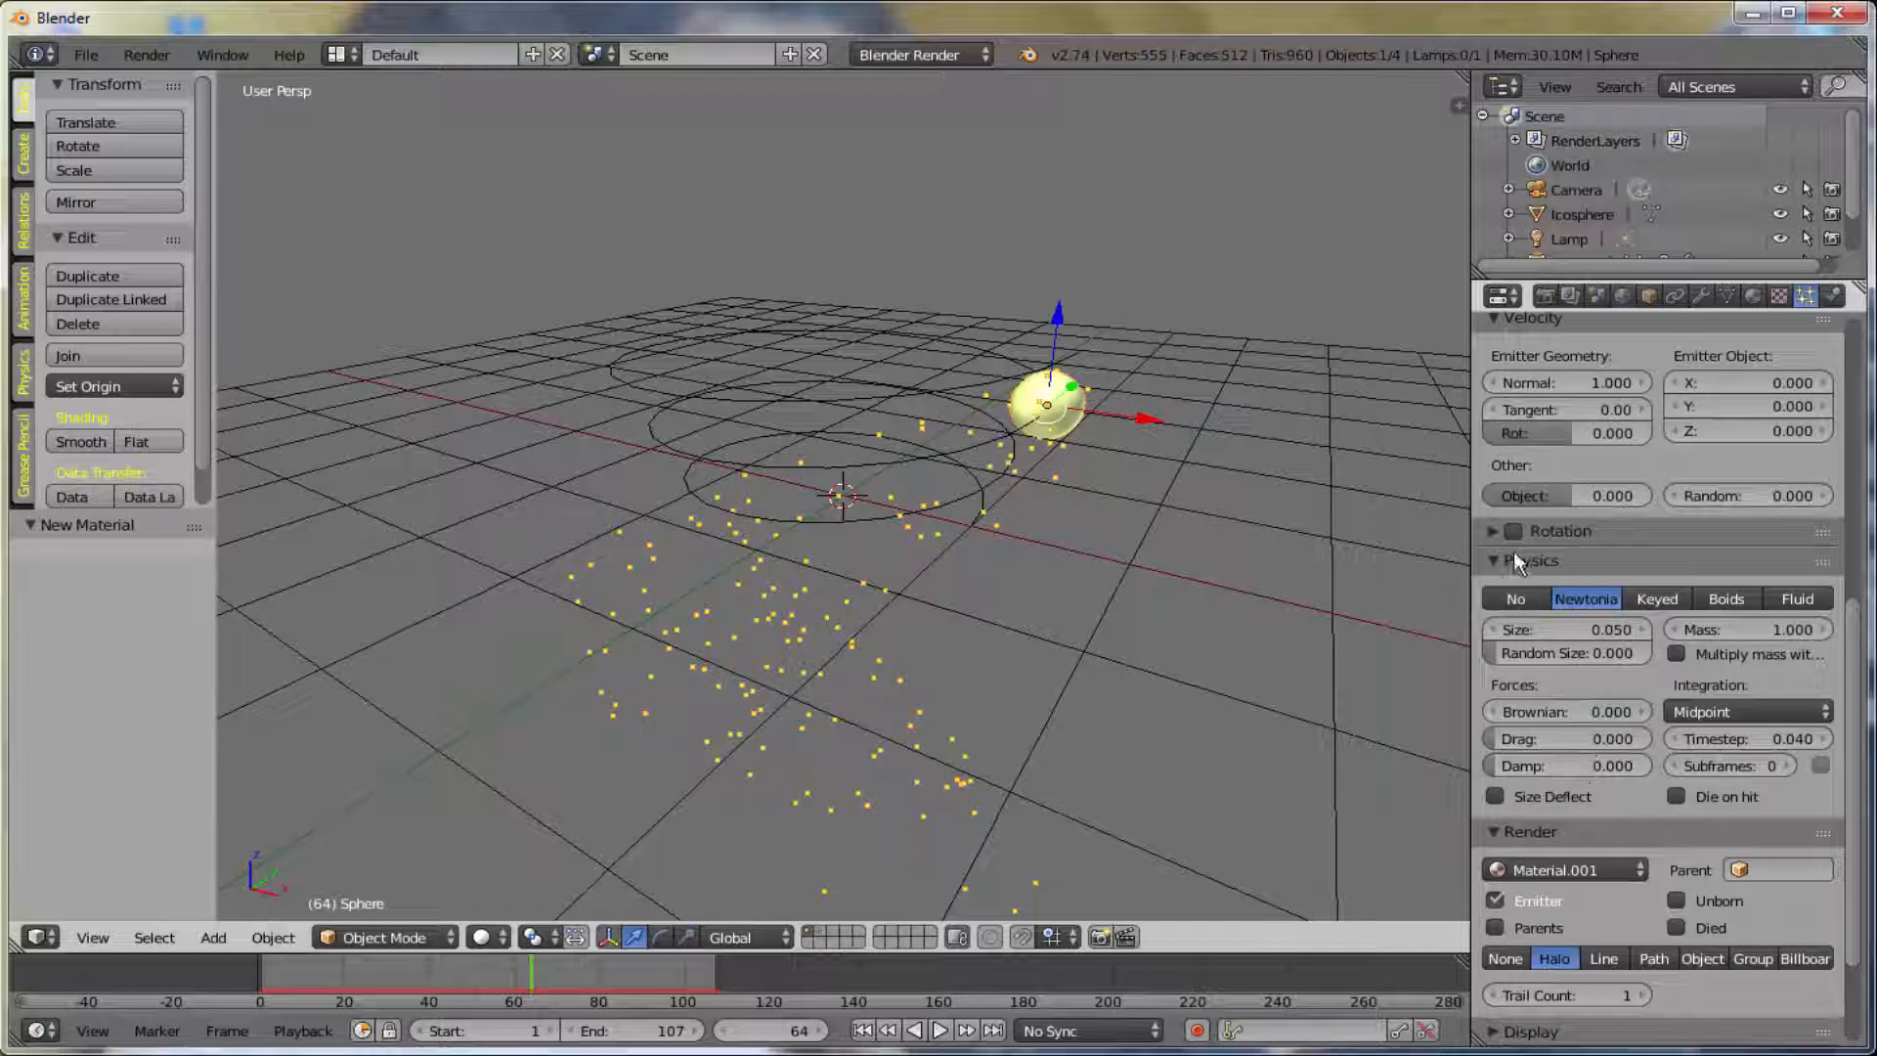
{"action": "scroll", "coordinate": [1524, 549], "scroll_direction": "down", "scroll_amount": 4}
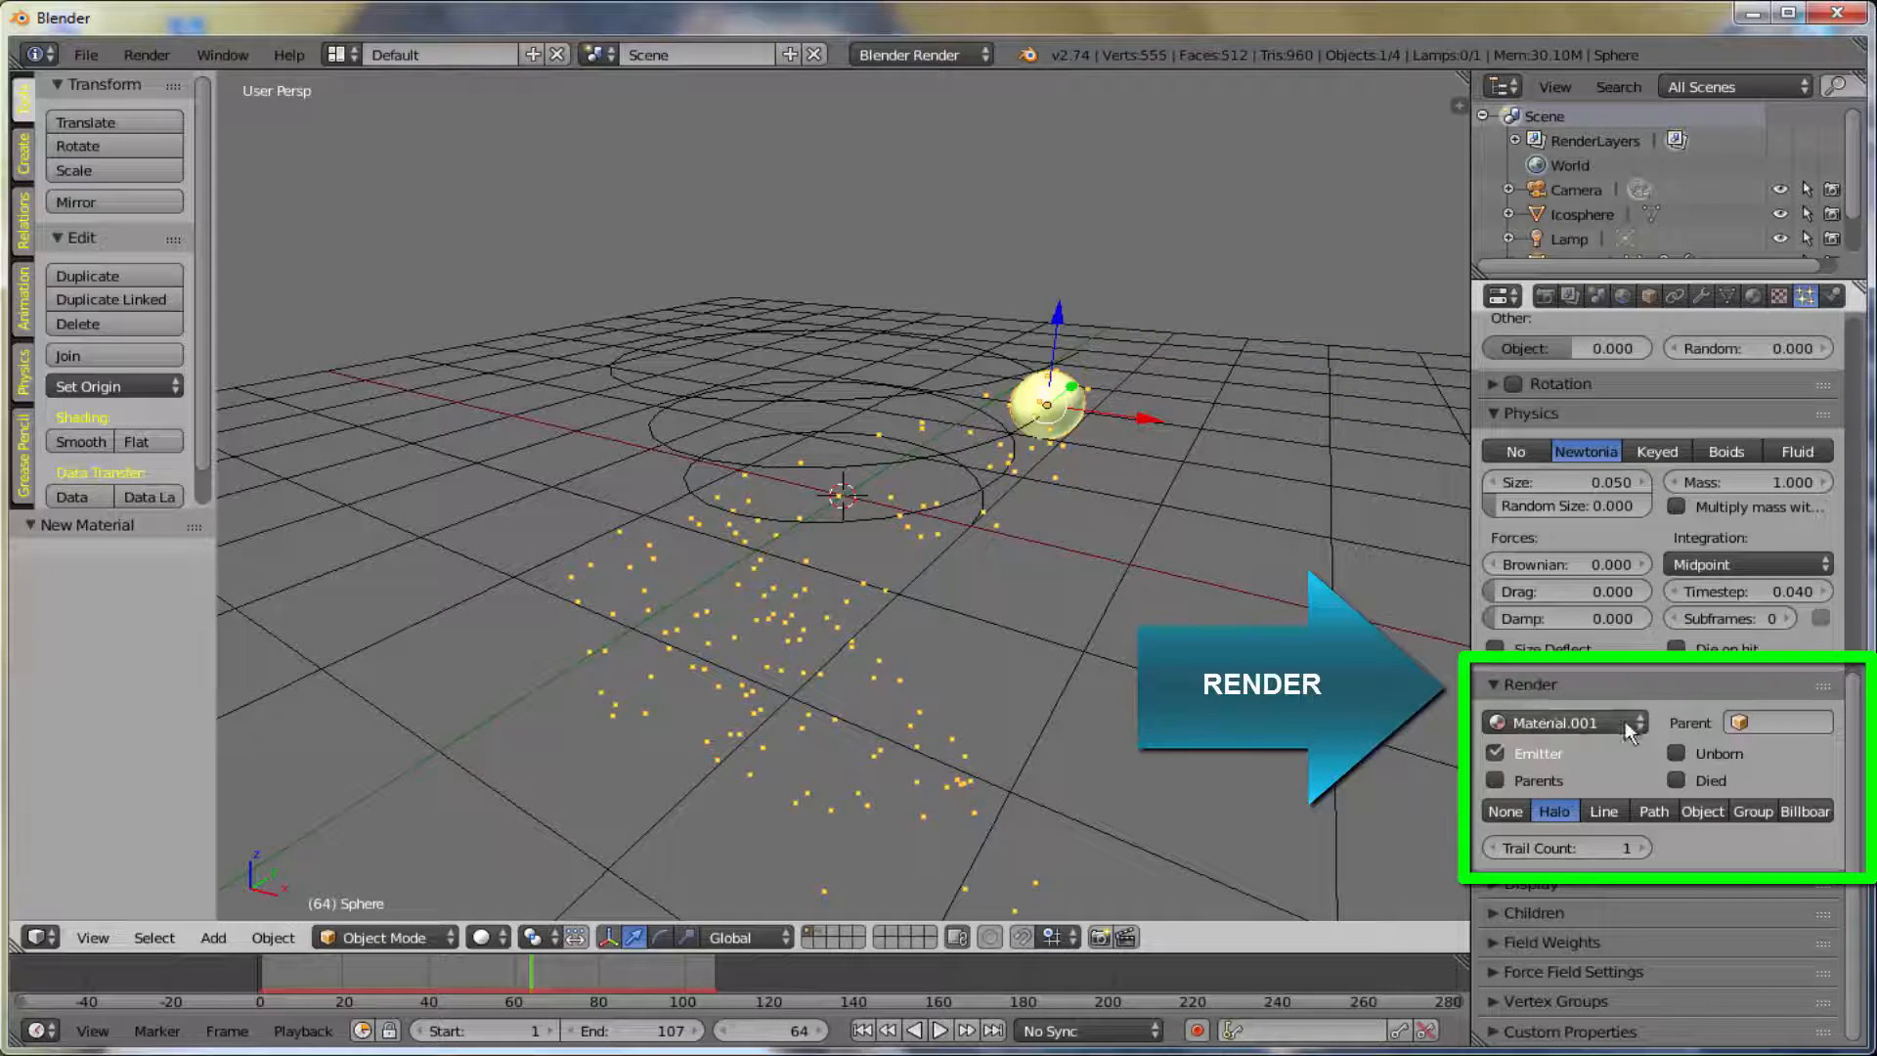
{"action": "left_click", "coordinate": [1703, 812]}
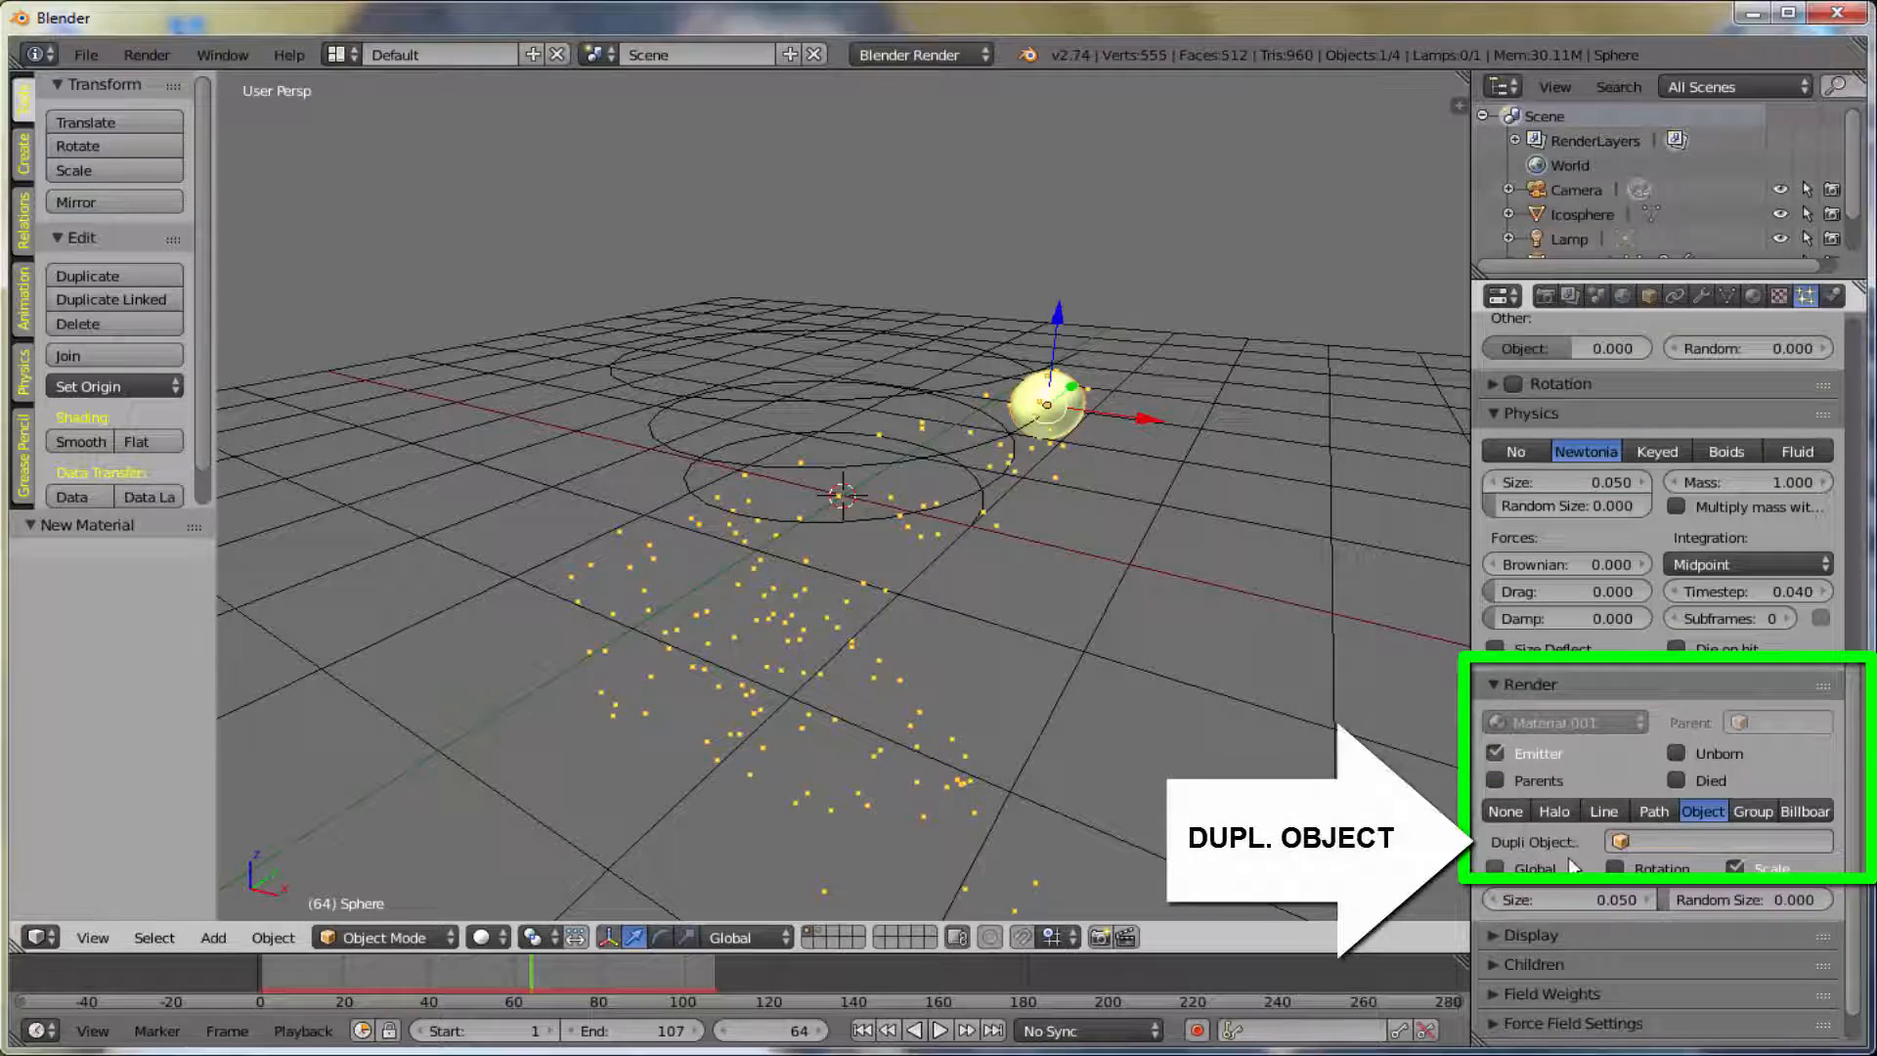
{"action": "left_click", "coordinate": [1700, 841]}
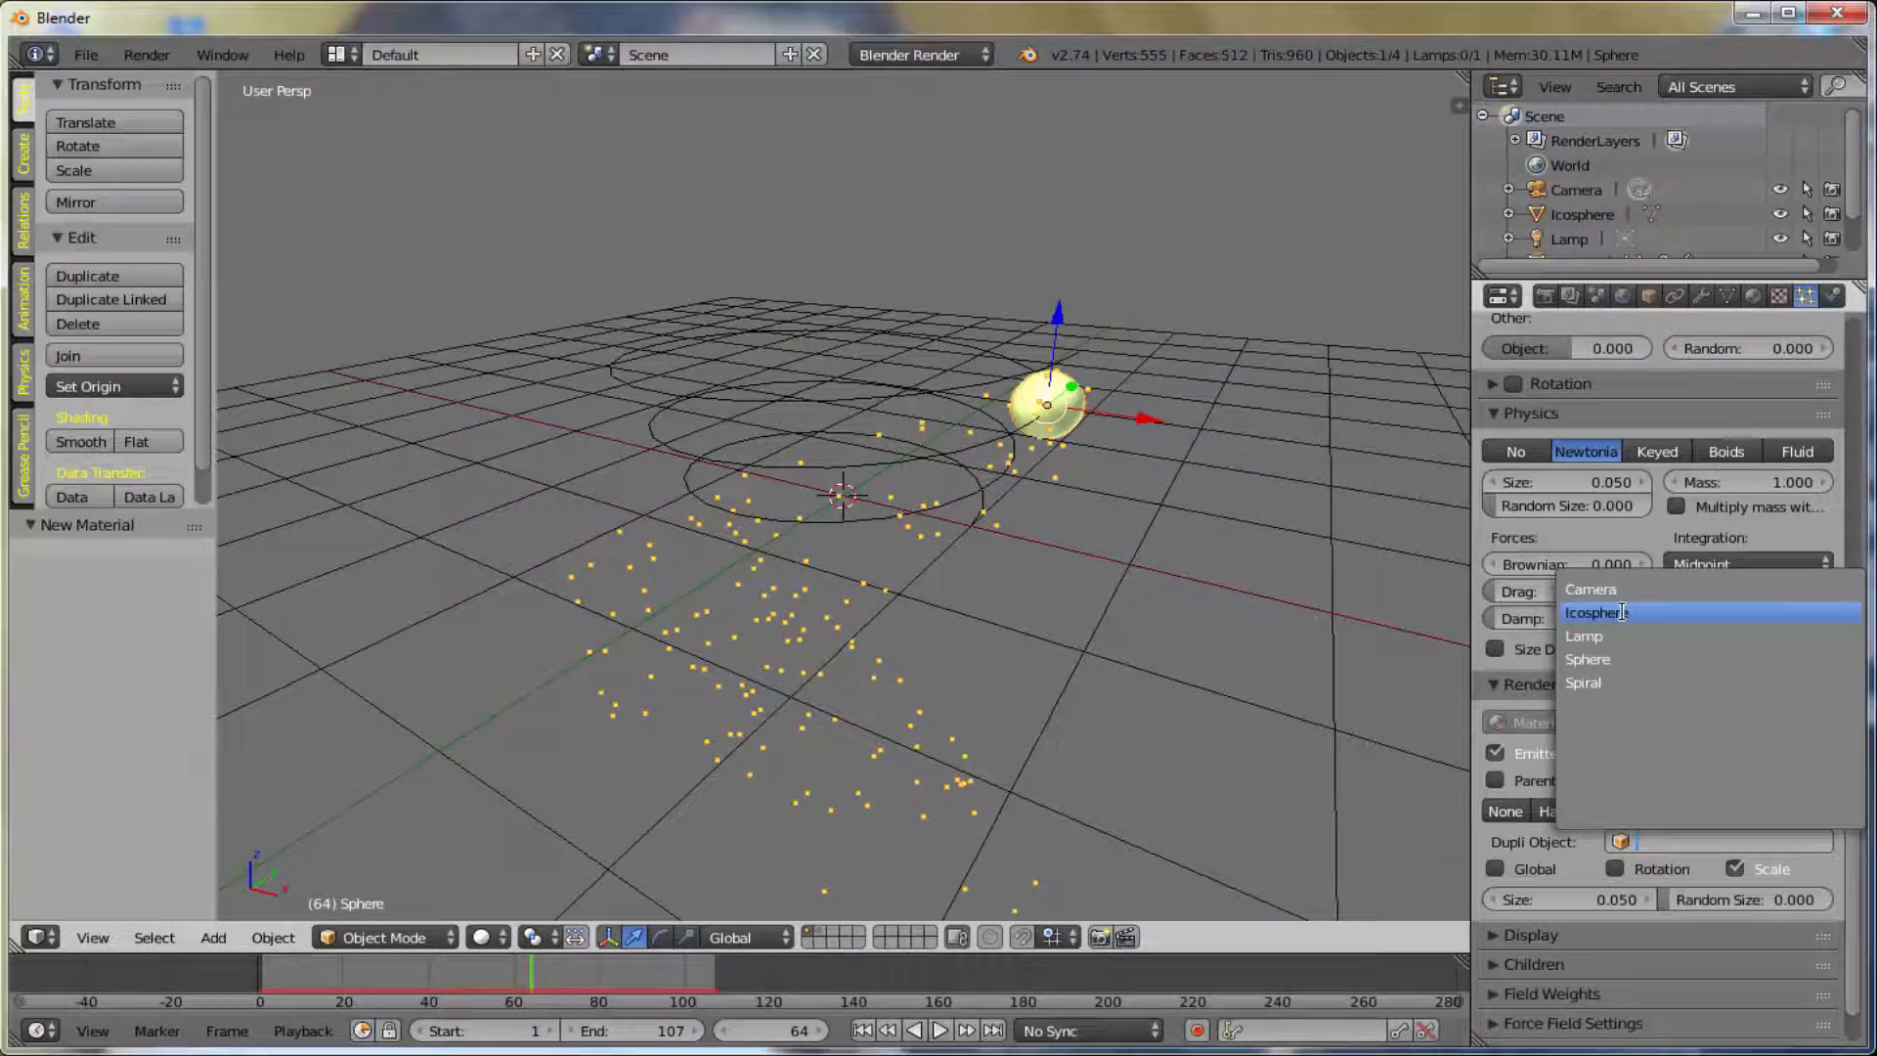
{"action": "left_click", "coordinate": [1527, 448]}
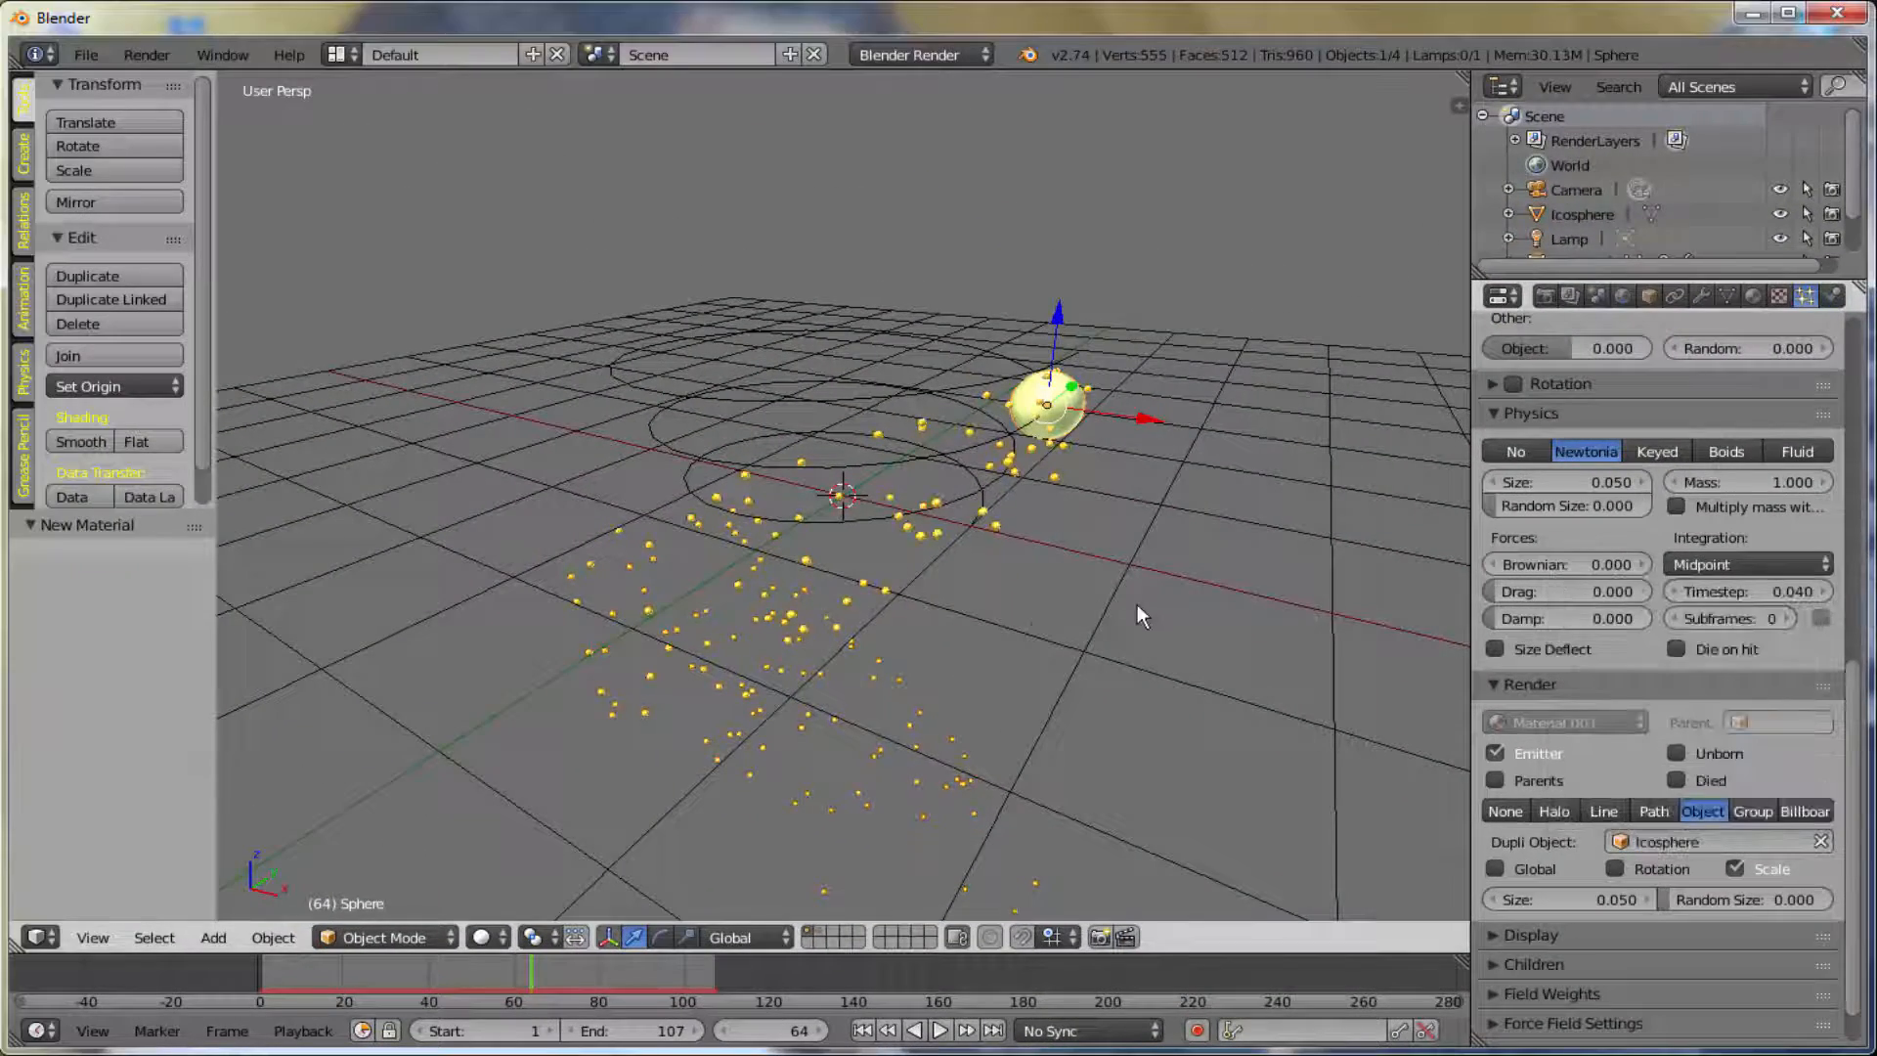
- Inspect the icosphere particles up close and render the current frame to check them
{"action": "scroll", "coordinate": [1023, 627], "scroll_direction": "up", "scroll_amount": 6}
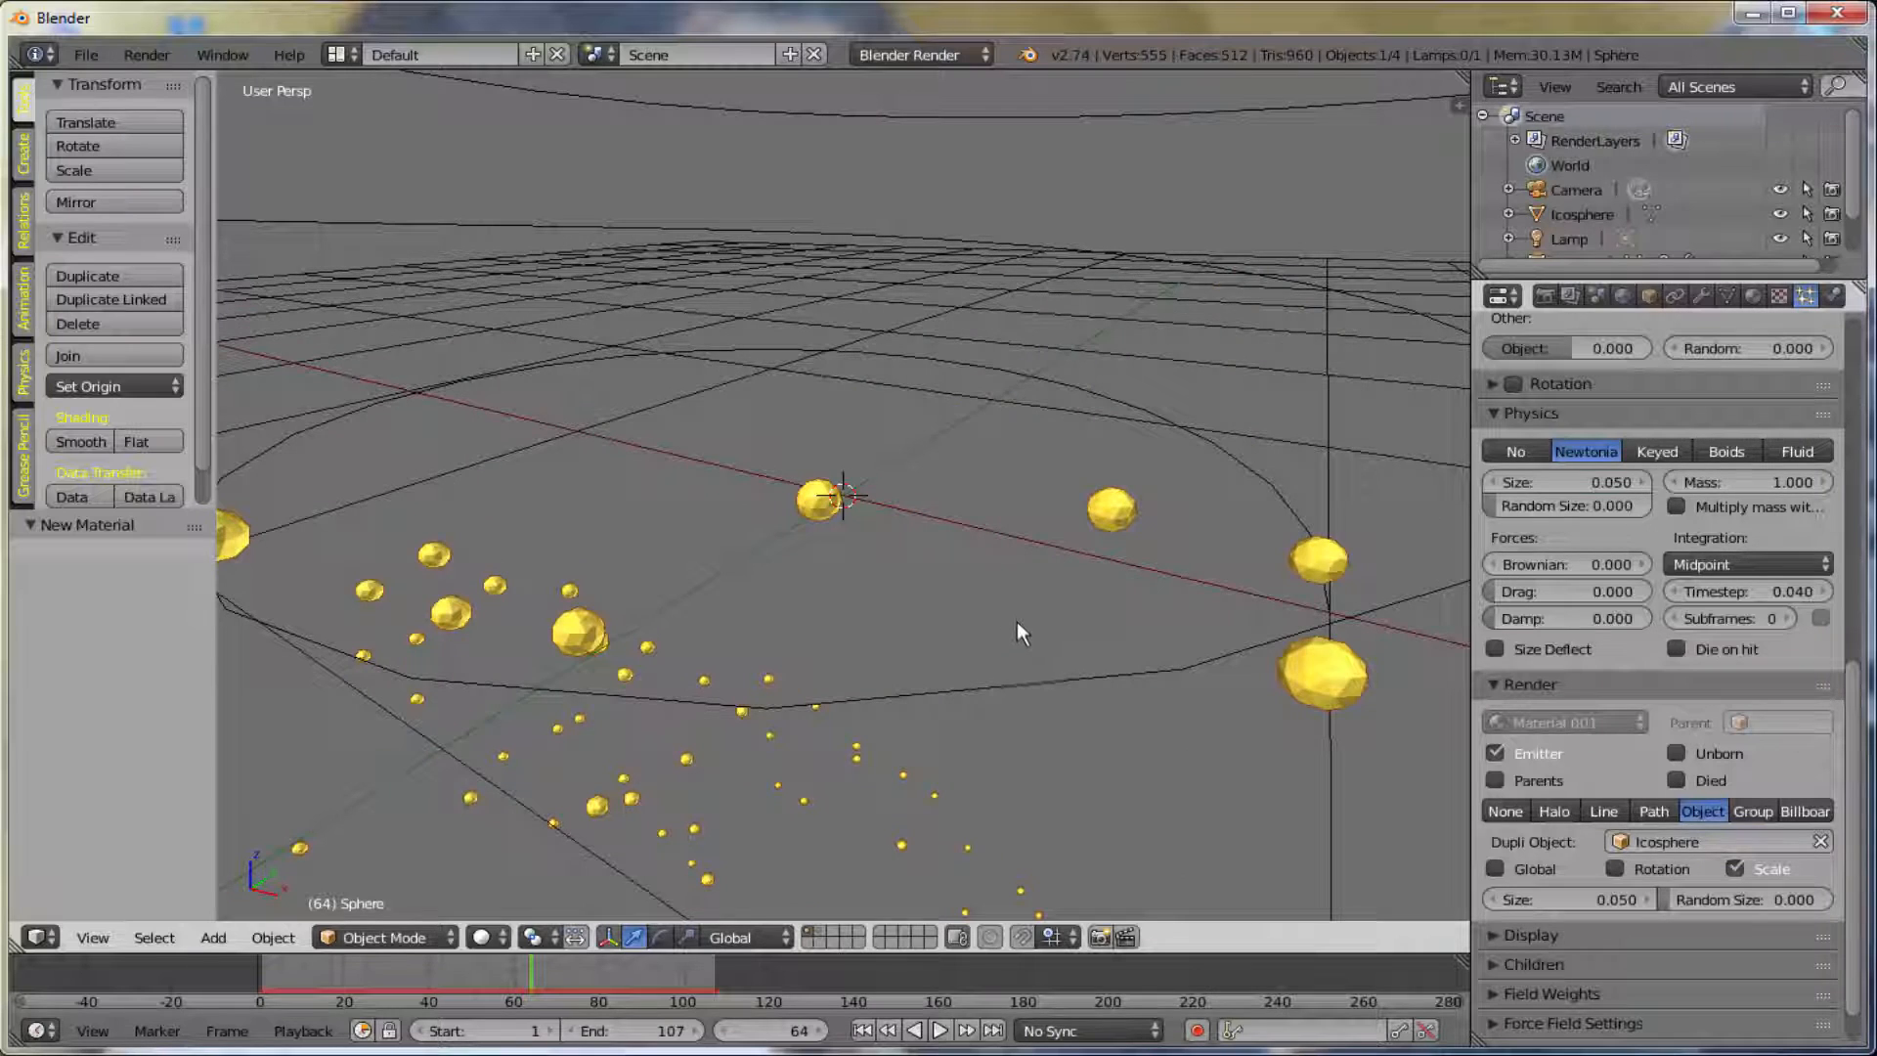
{"action": "scroll", "coordinate": [1017, 620], "scroll_direction": "up", "scroll_amount": 4}
{"action": "scroll", "coordinate": [1017, 620], "scroll_direction": "down", "scroll_amount": 3}
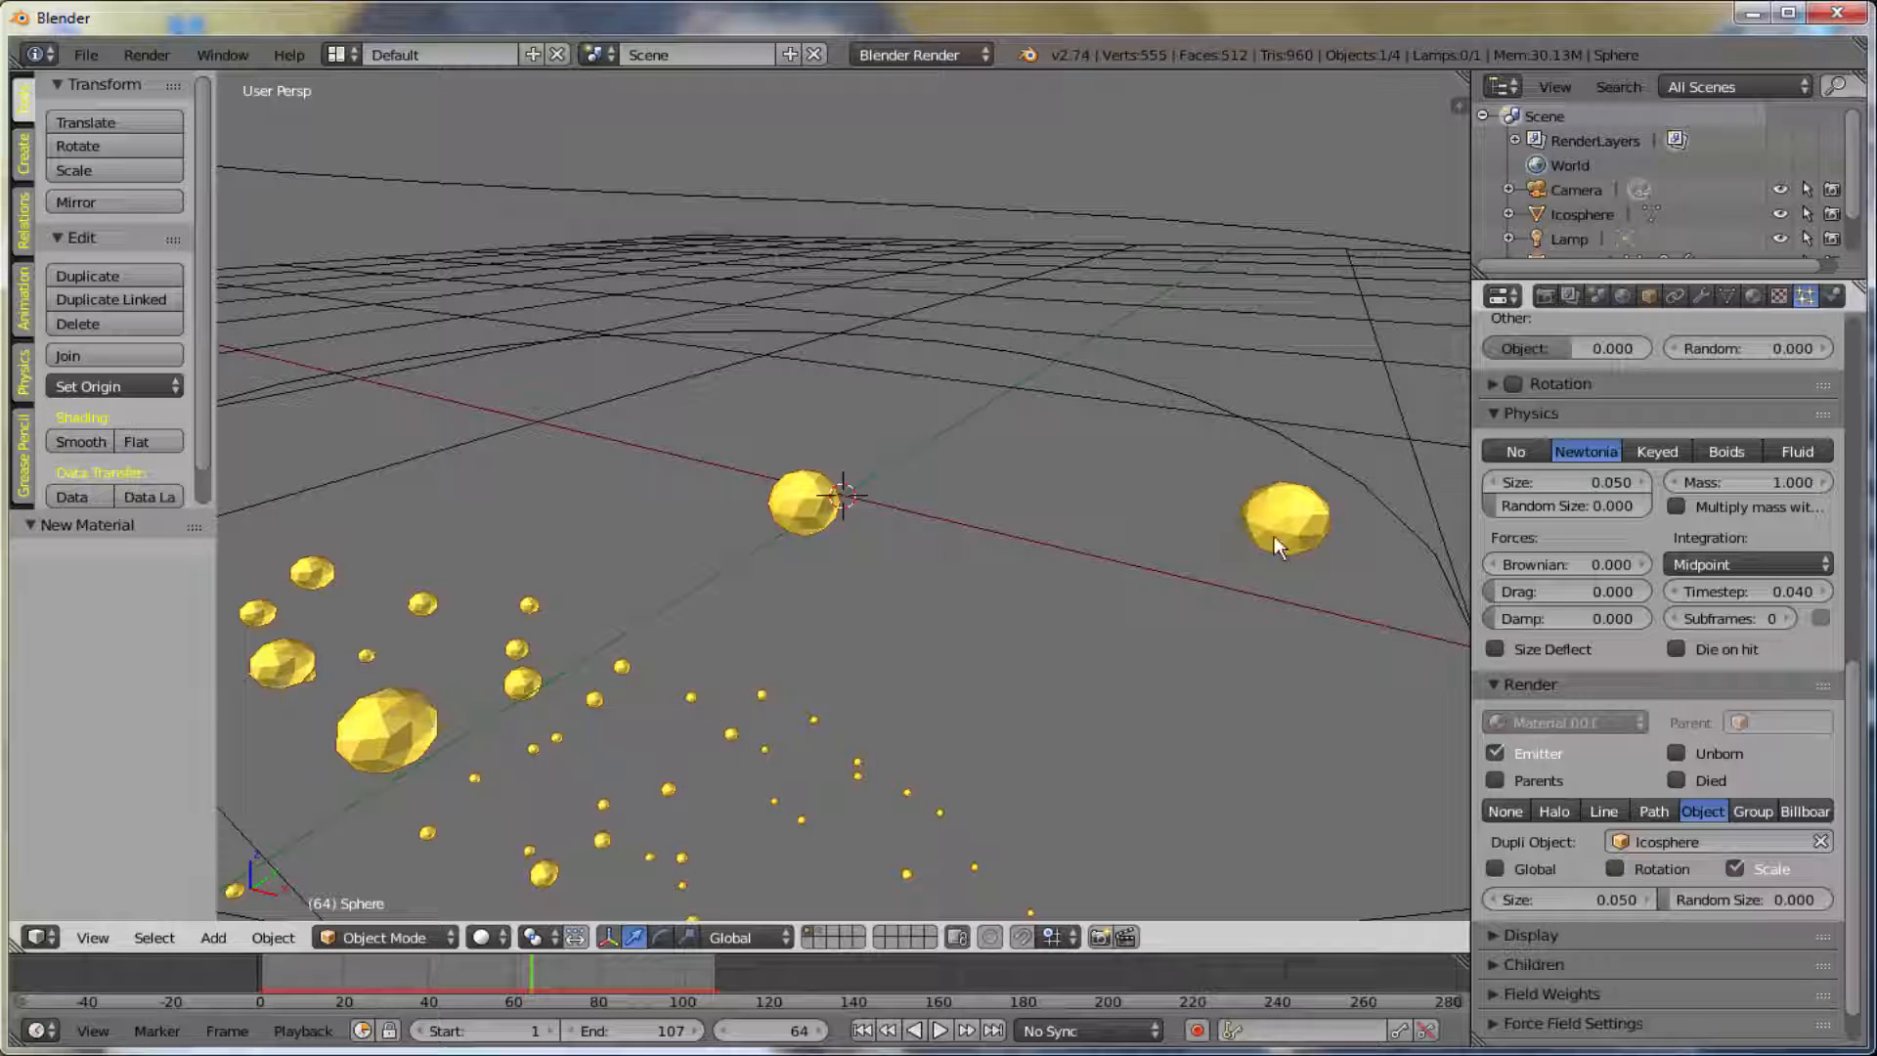
{"action": "key", "text": "F12"}
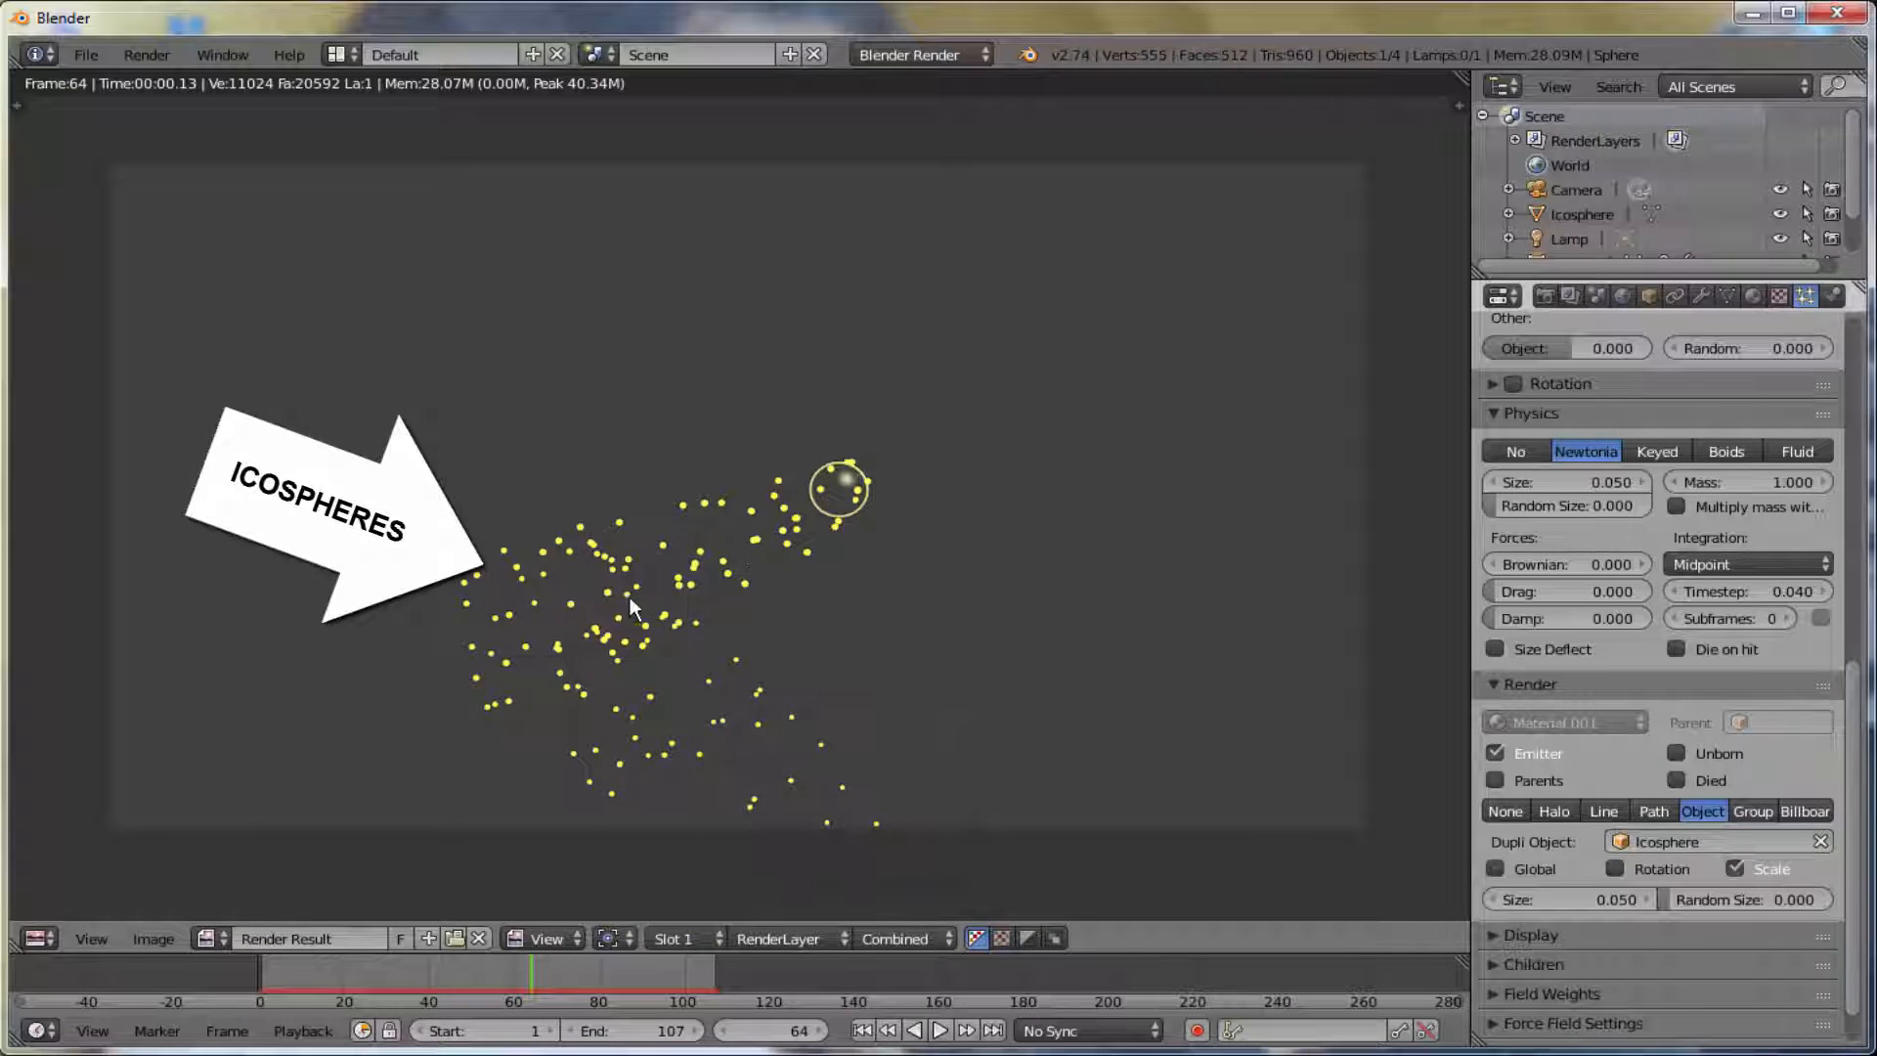
{"action": "key", "text": "Escape"}
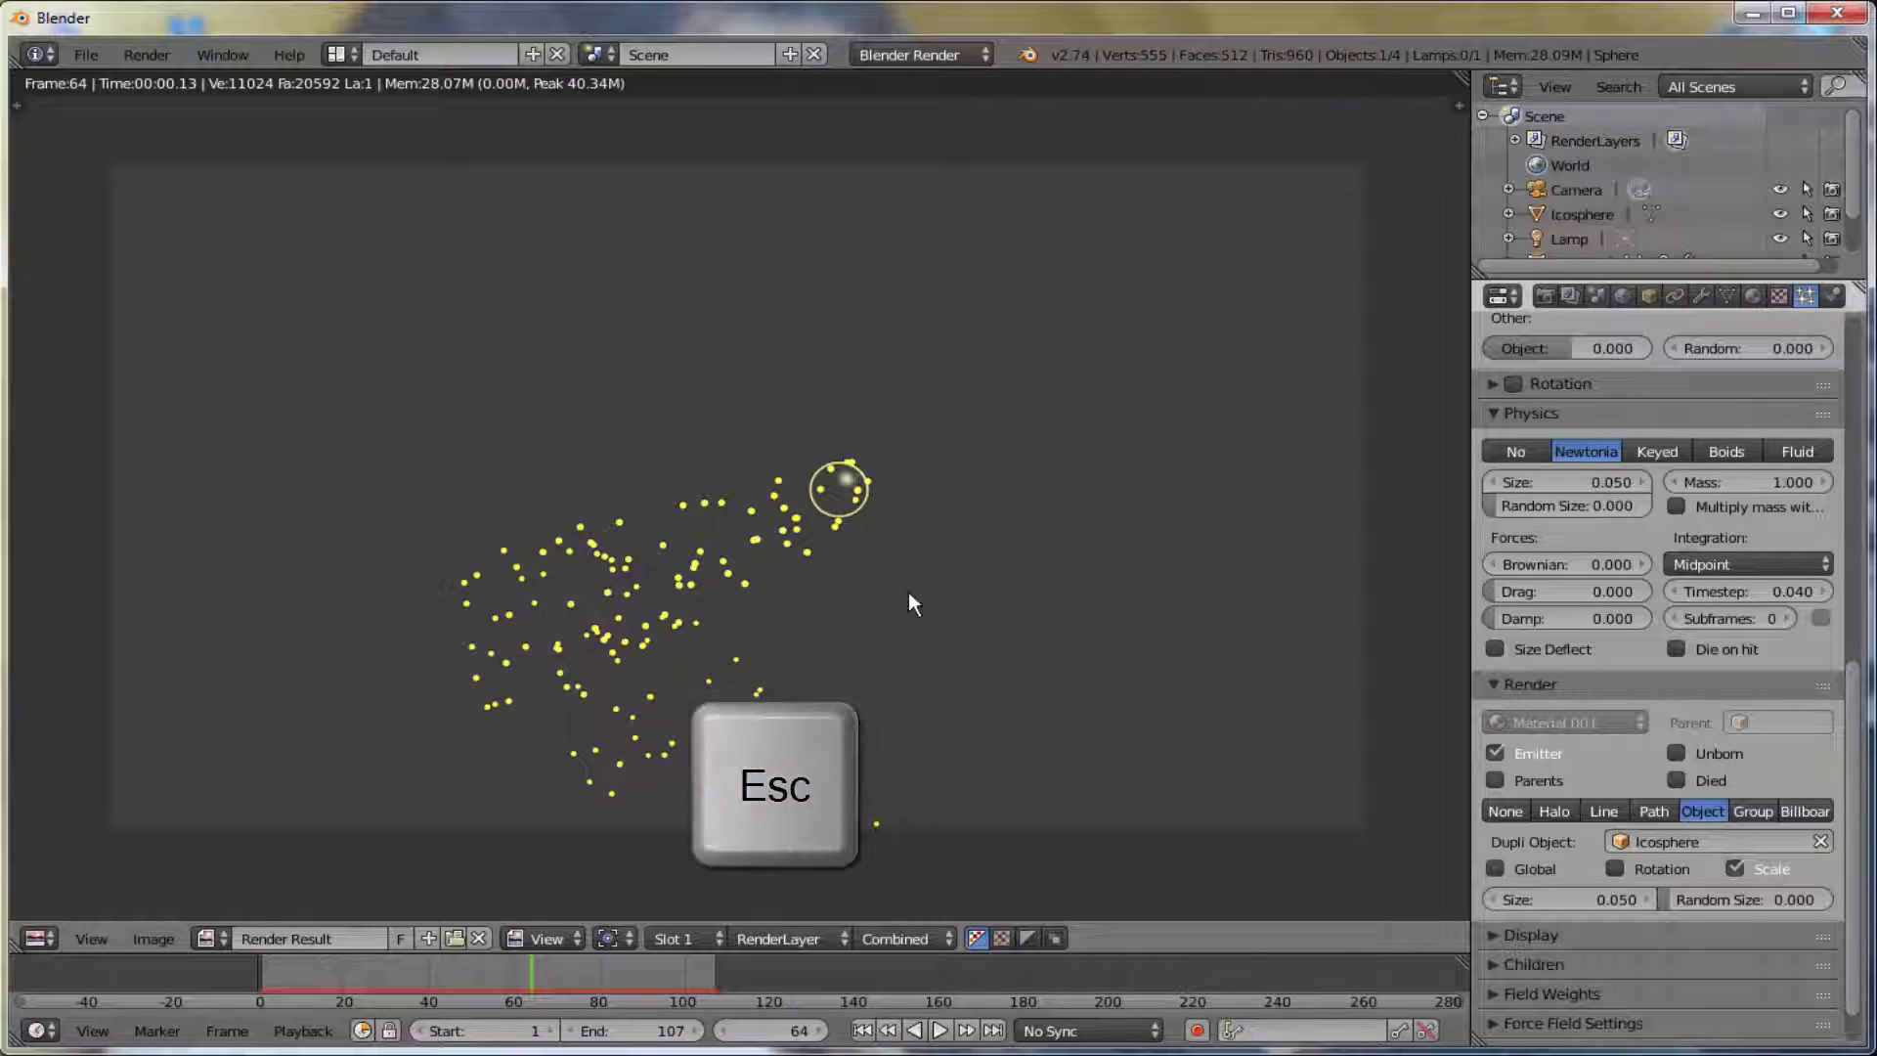
- Play the animation from the first frame to preview the icosphere particles along the spiral
{"action": "scroll", "coordinate": [896, 596], "scroll_direction": "down", "scroll_amount": 8}
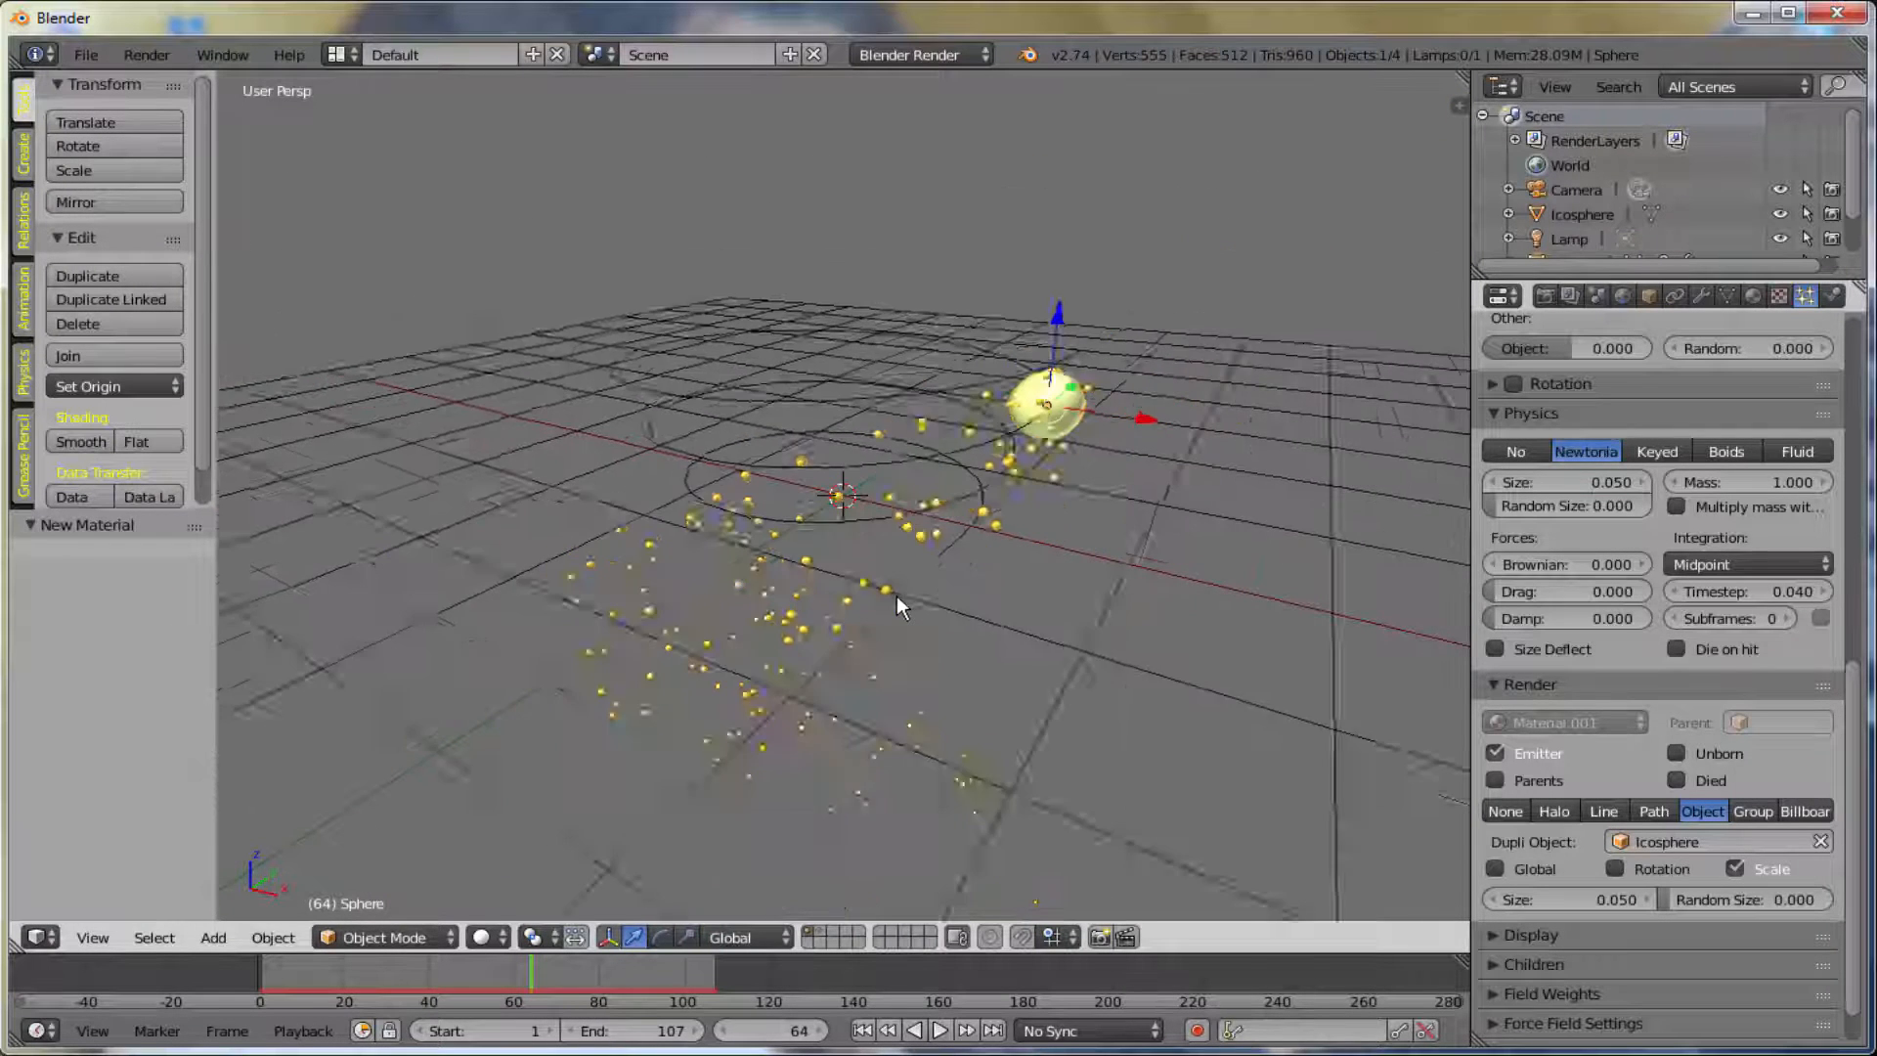
{"action": "left_click", "coordinate": [864, 1039]}
{"action": "key", "text": "alt+a"}
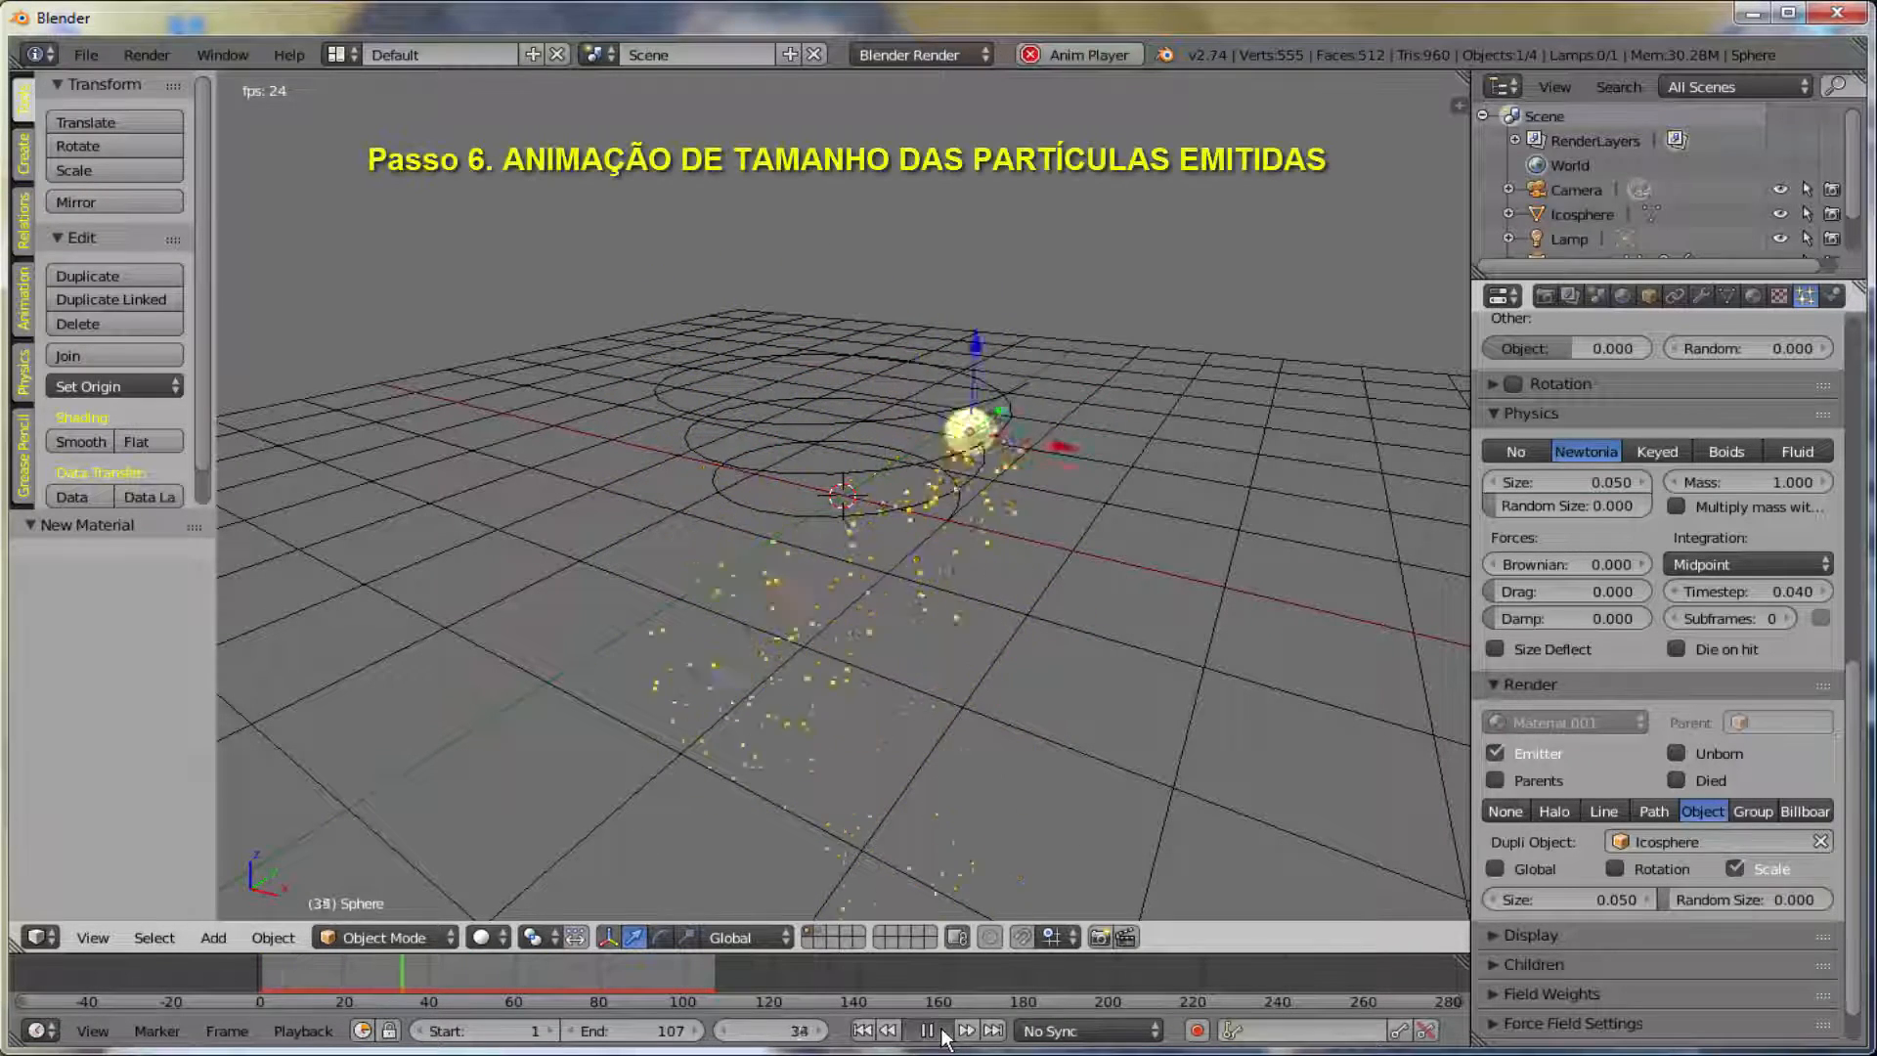
- Stop the playback, show layer 2, and insert a LocRotScale keyframe for the icosphere at frame 1
{"action": "left_click", "coordinate": [940, 1032]}
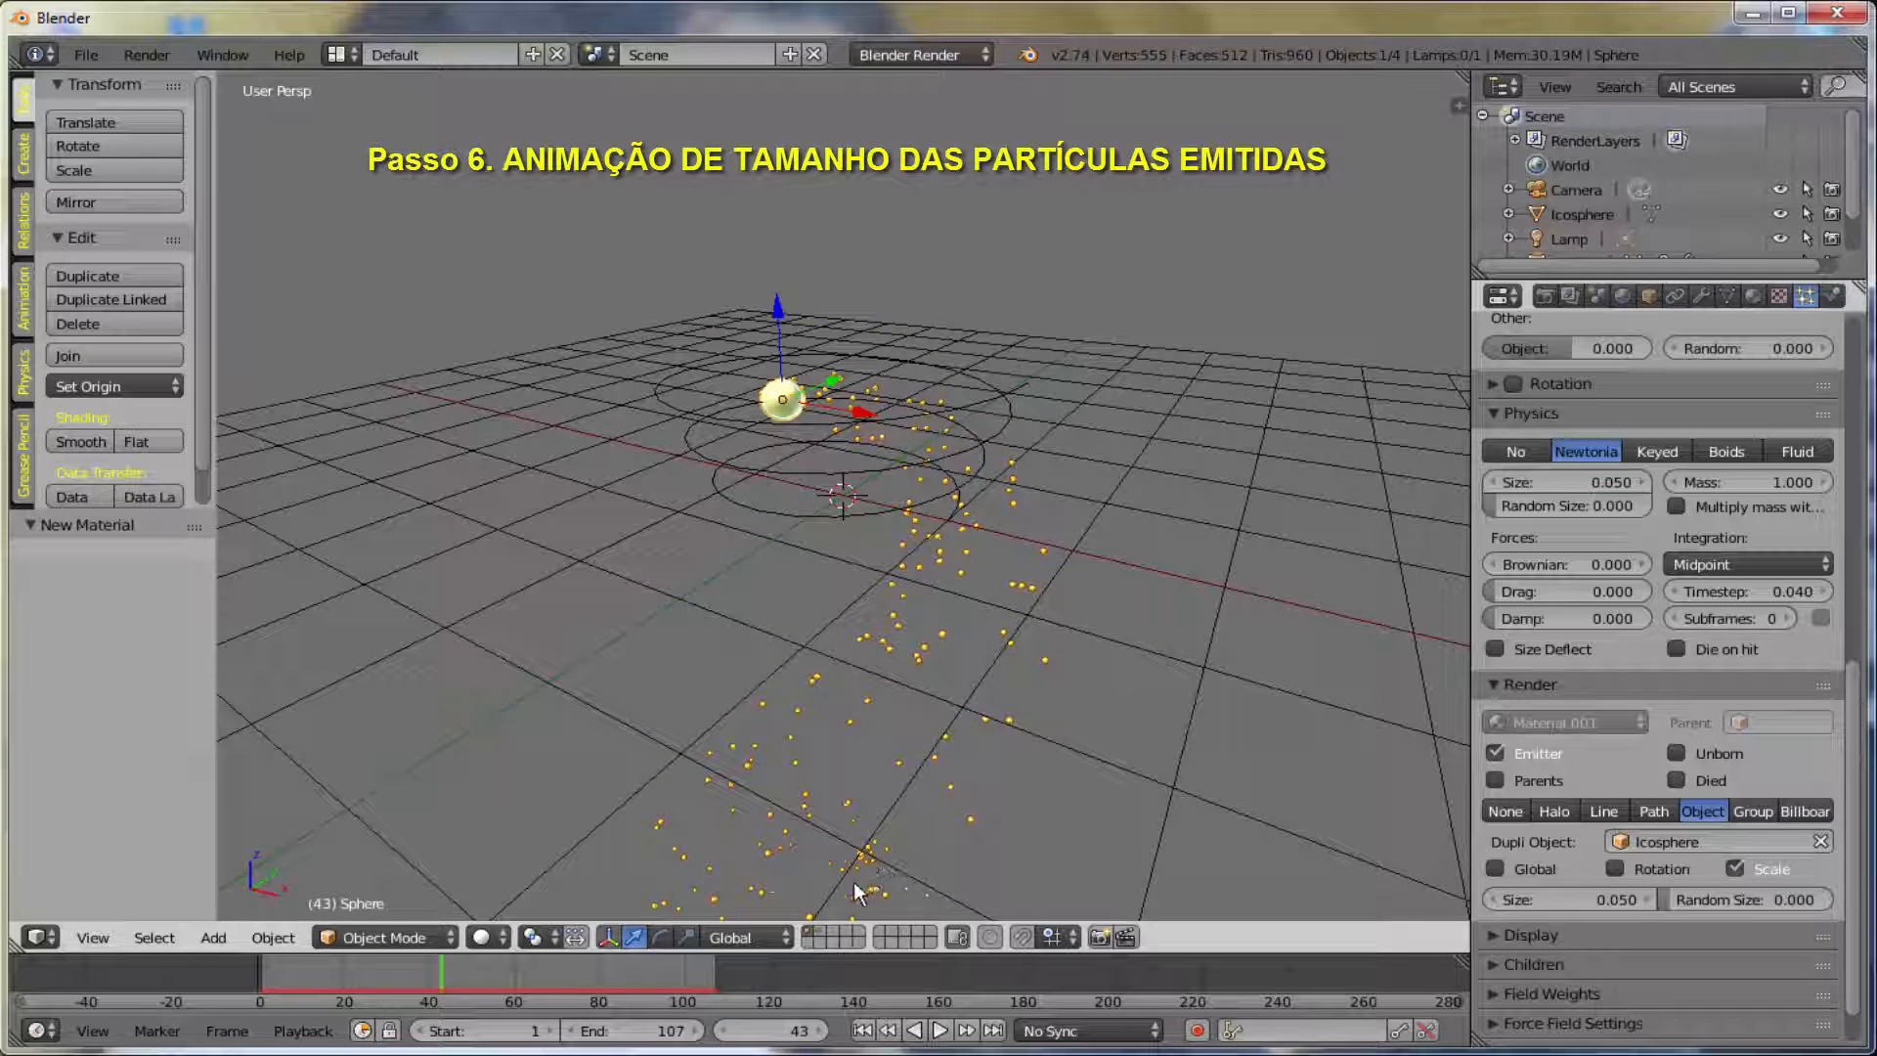
{"action": "key", "text": "2"}
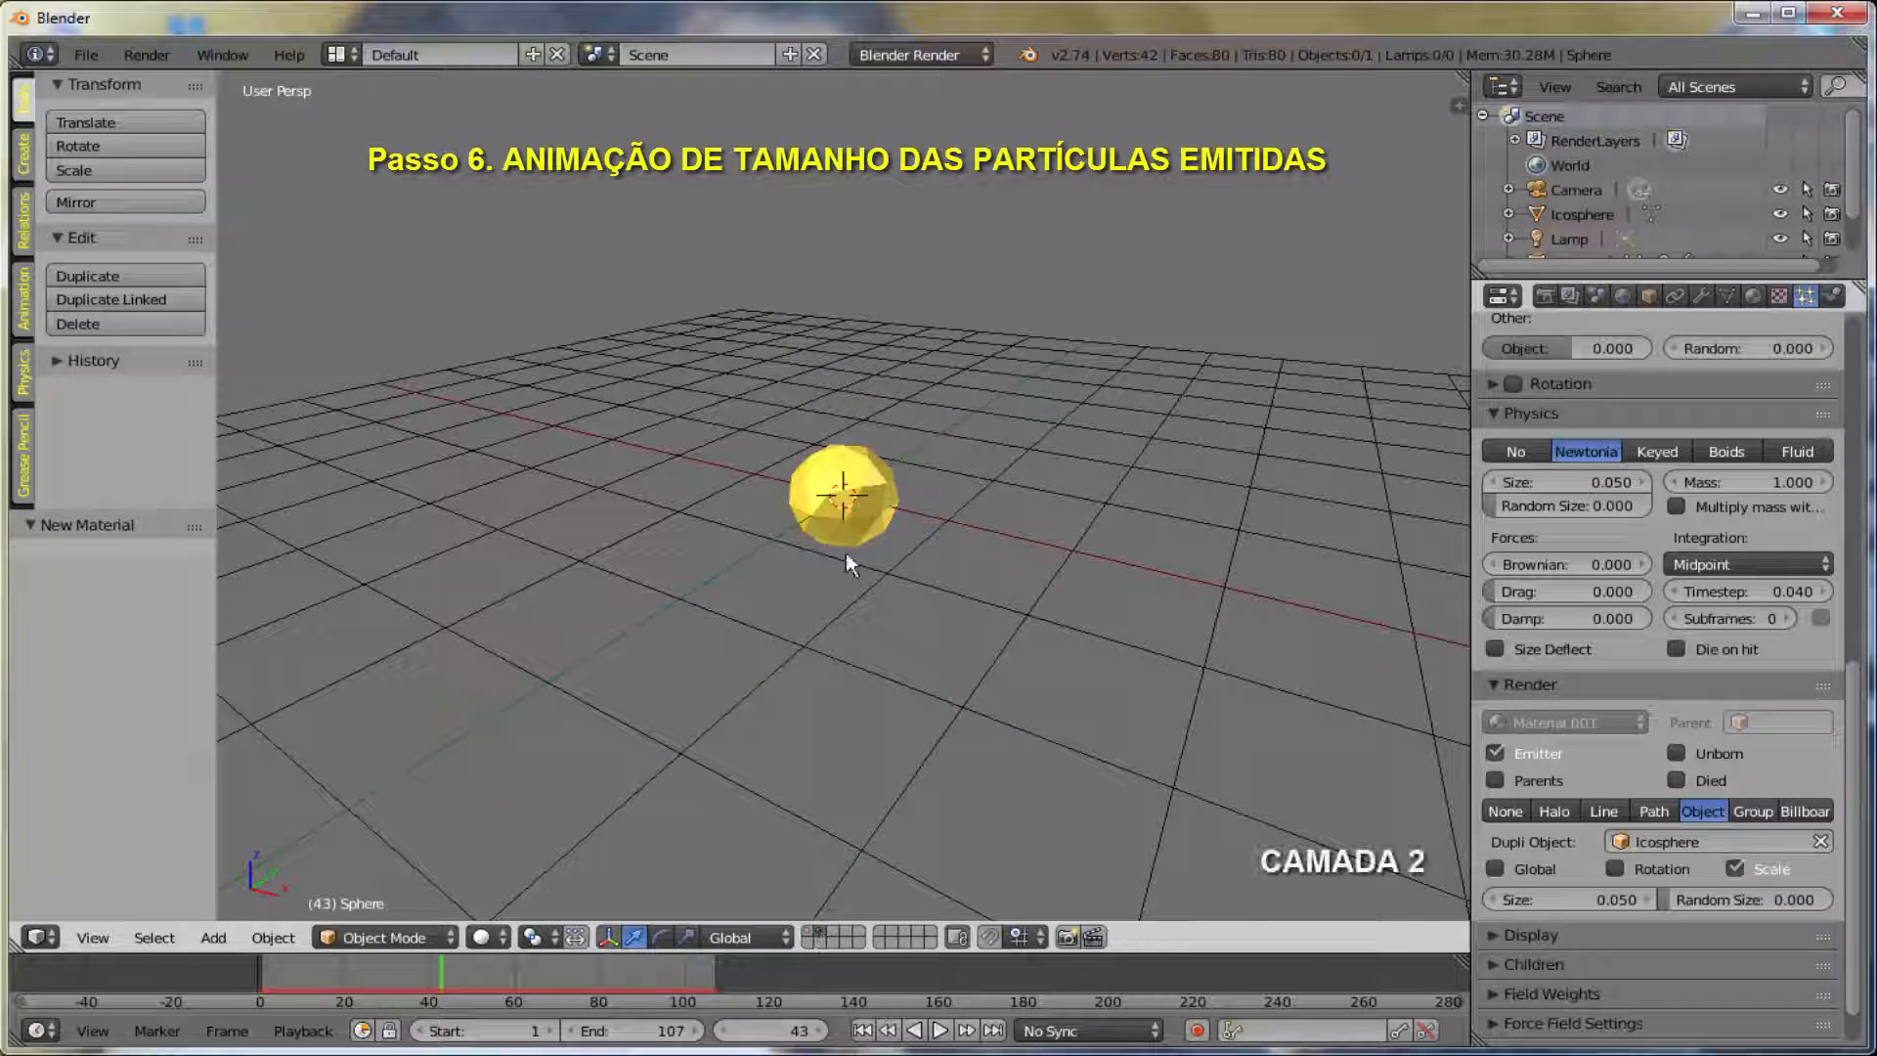
{"action": "right_click", "coordinate": [860, 508]}
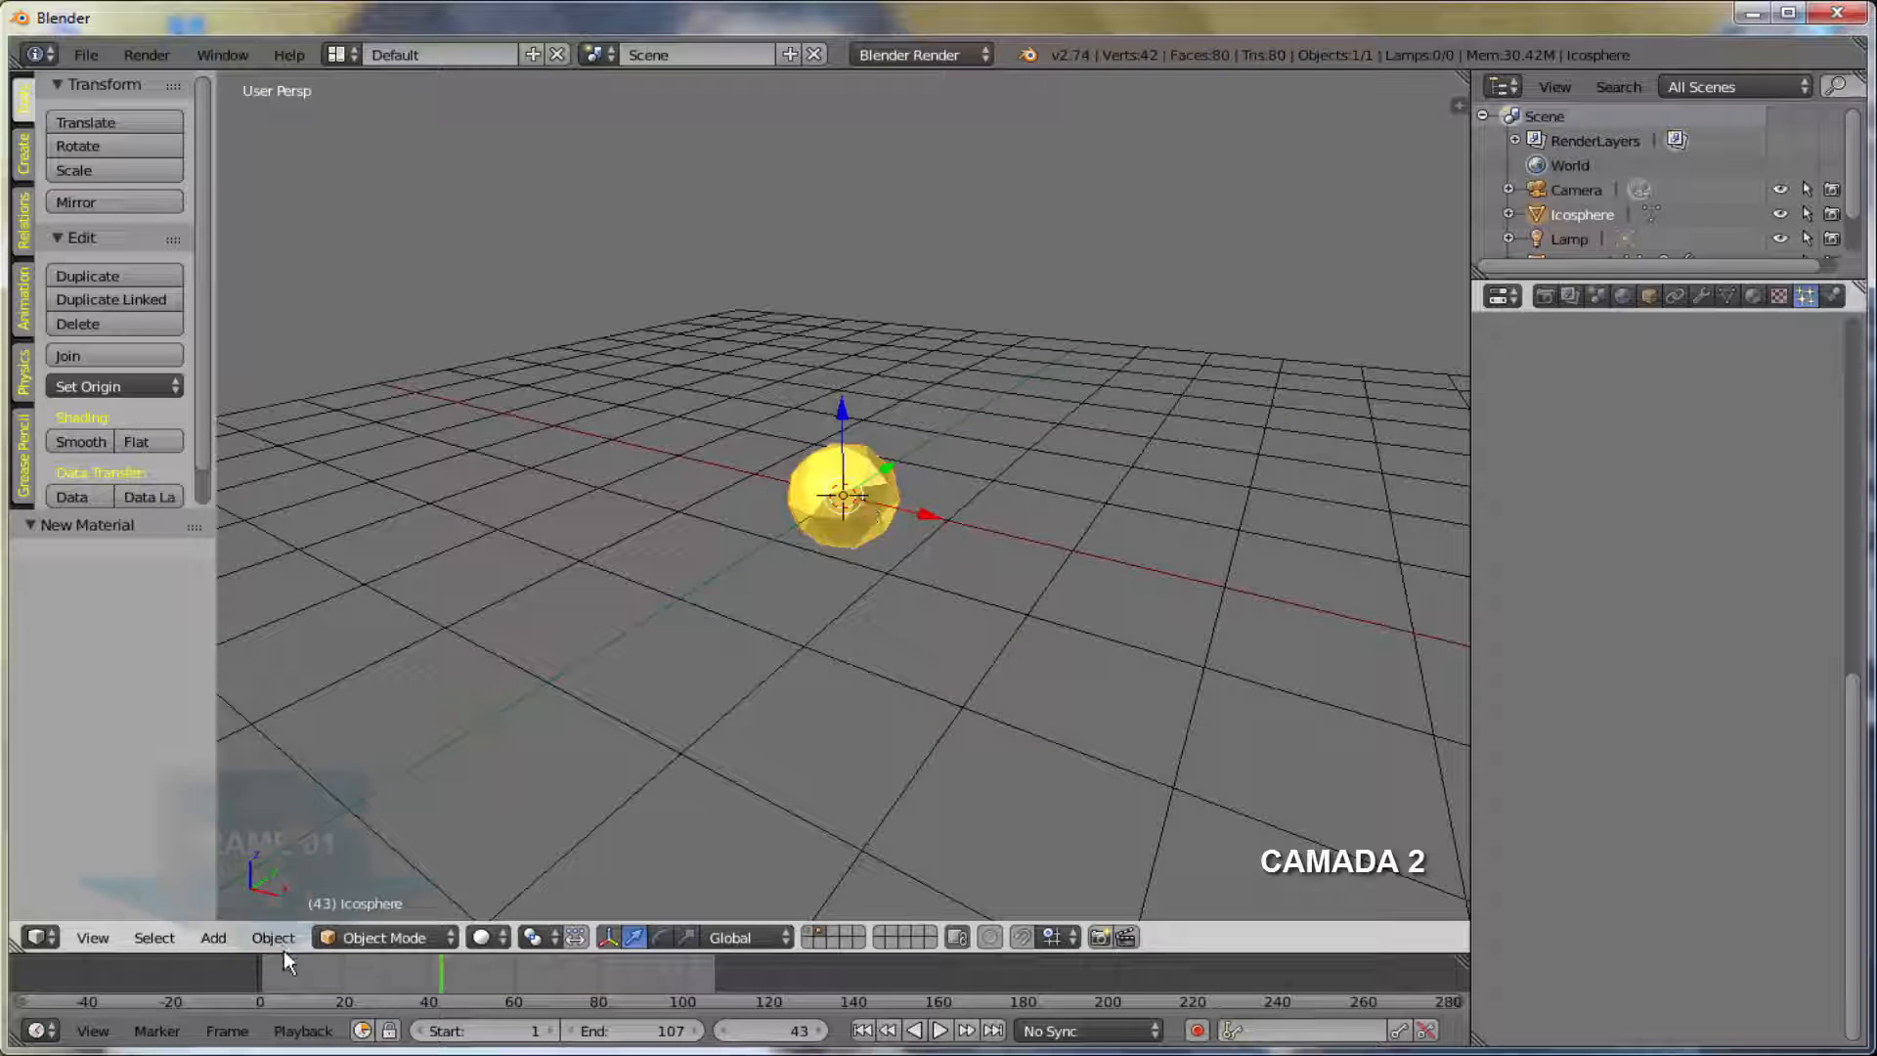
{"action": "left_click", "coordinate": [264, 976]}
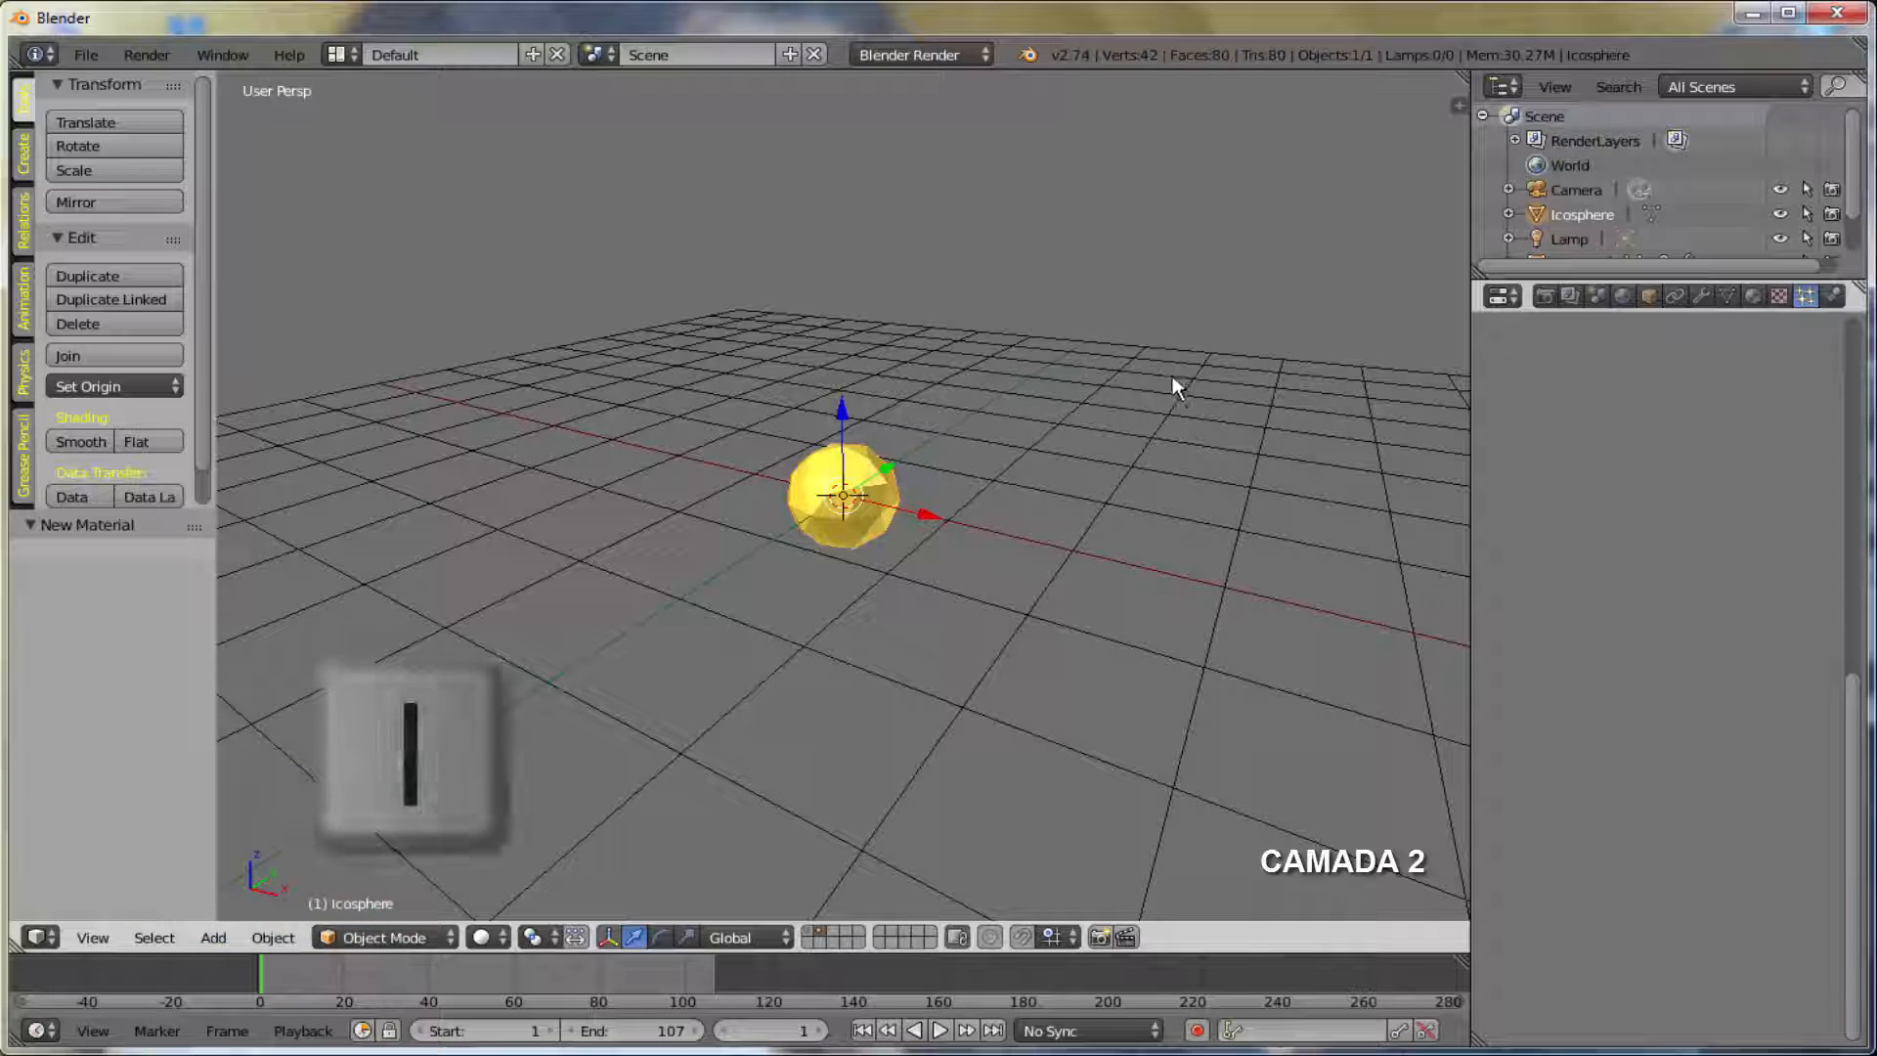
{"action": "key", "text": "i"}
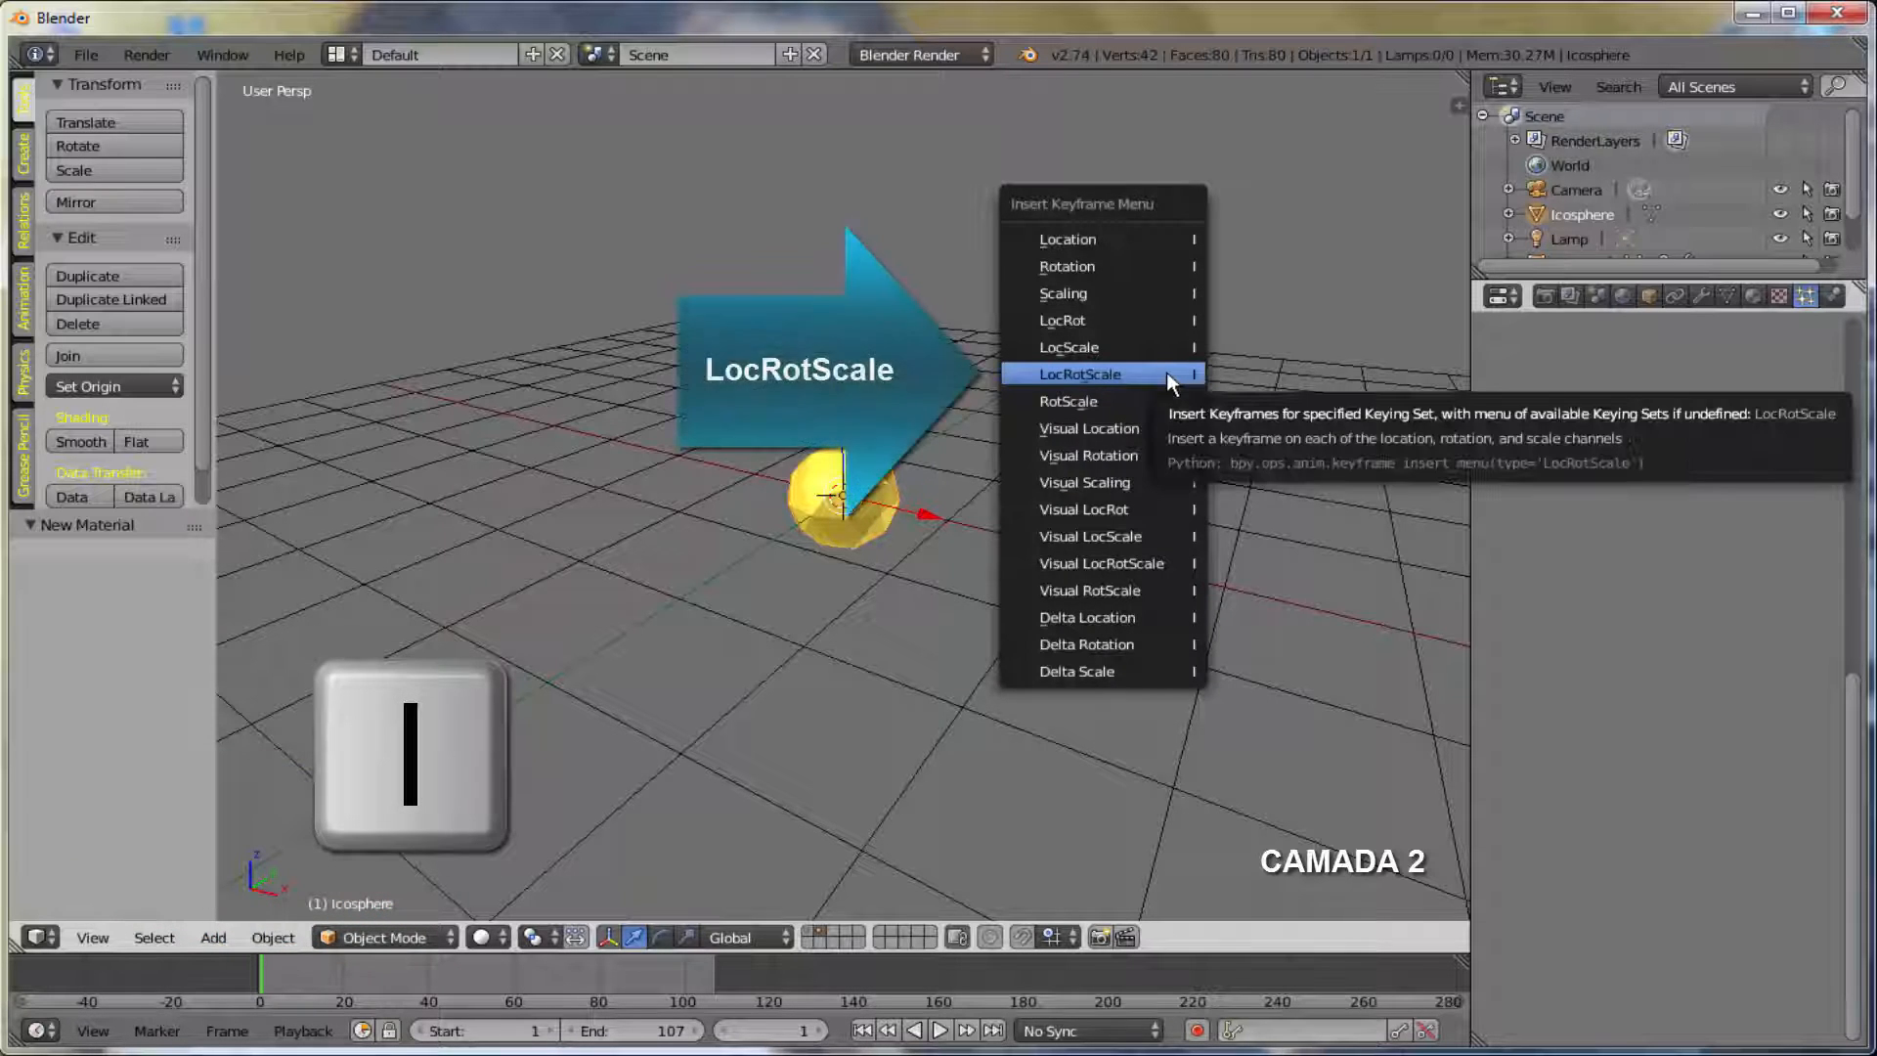
{"action": "left_click", "coordinate": [1110, 372]}
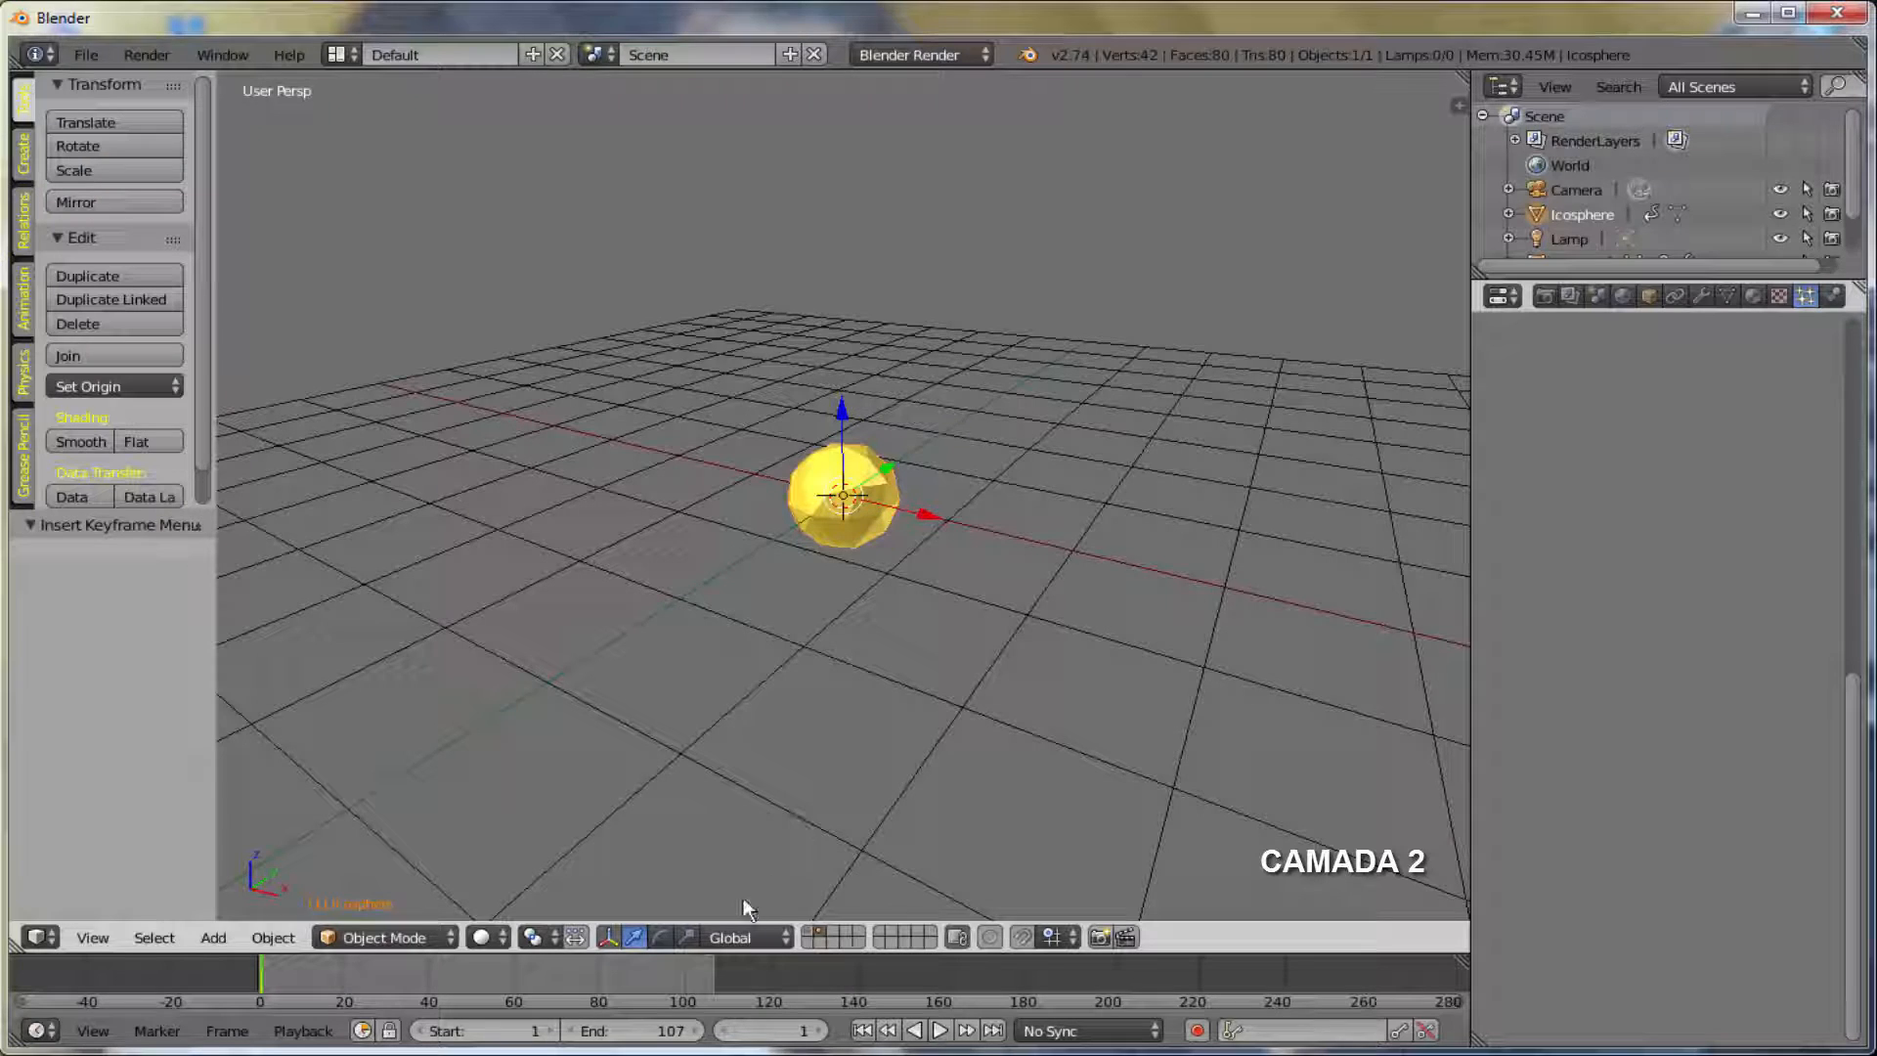
- At frame 106, scale the icosphere down to about 0.134 and insert a LocRotScale keyframe
{"action": "left_click", "coordinate": [713, 972]}
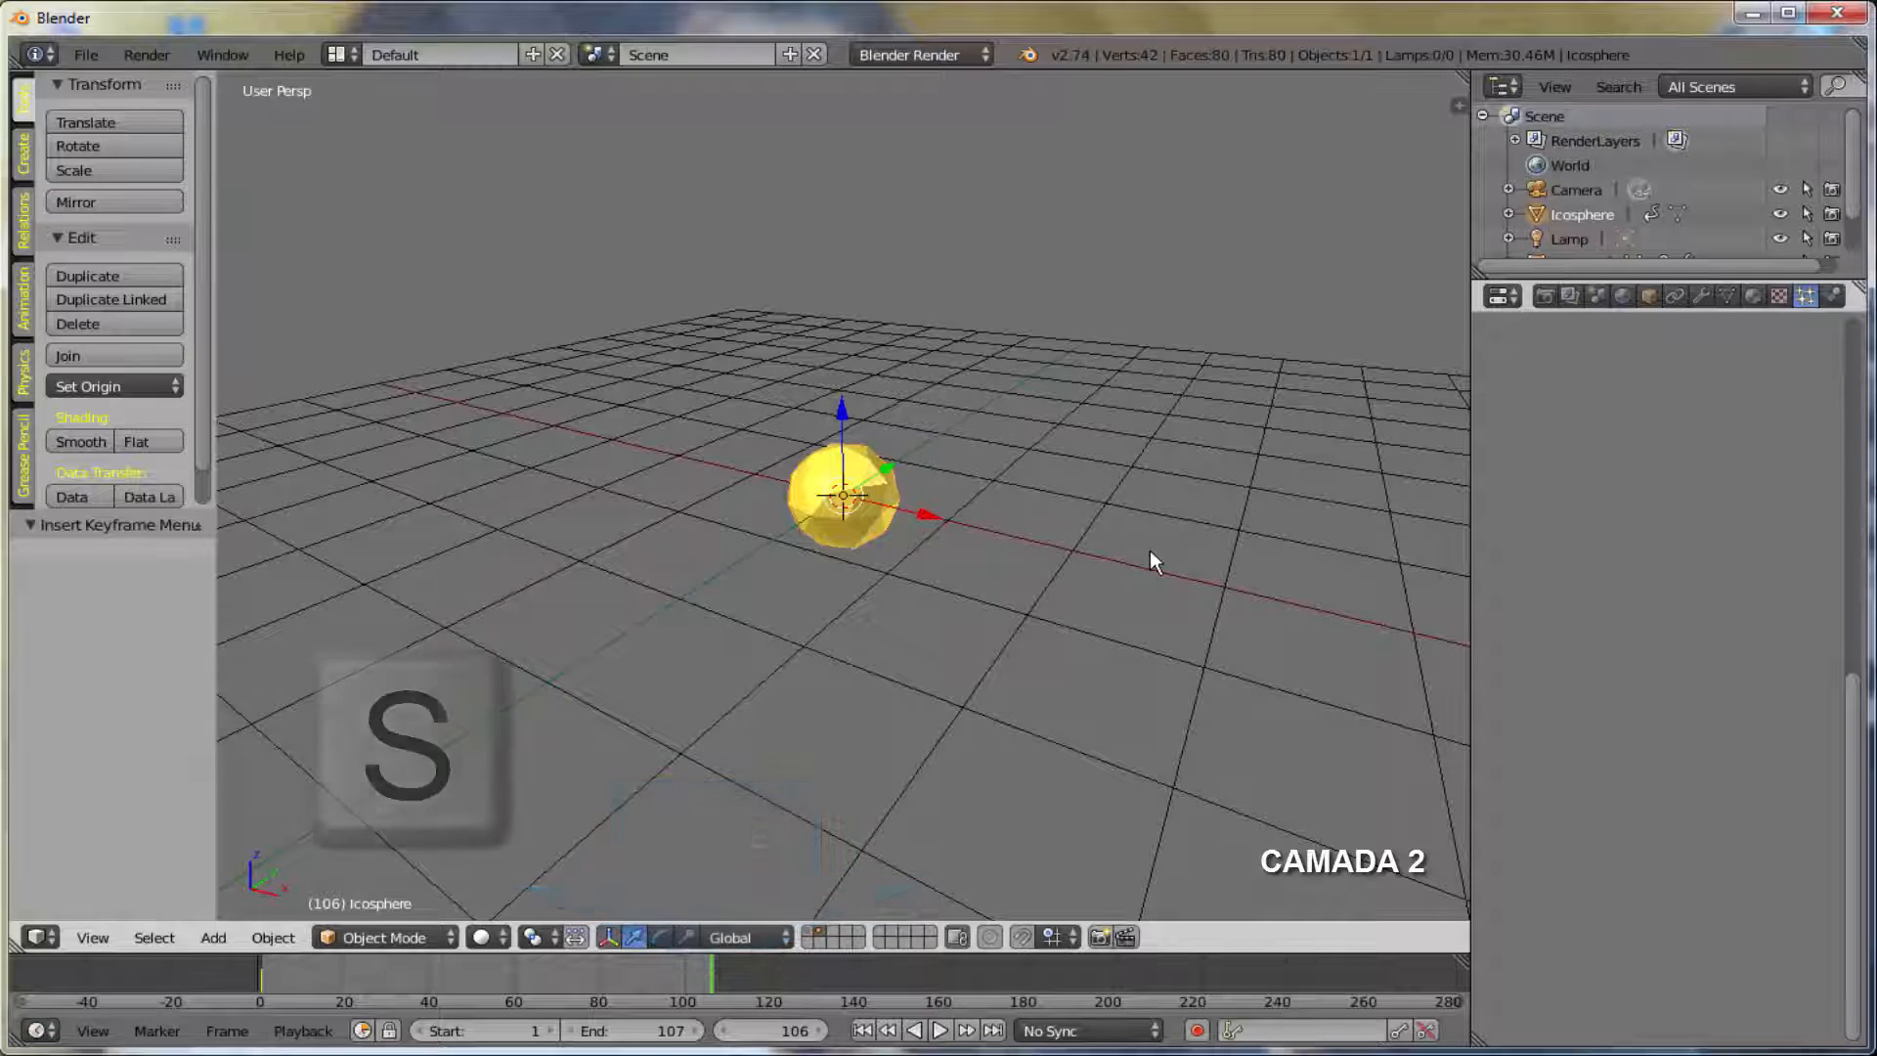
{"action": "key", "text": "s"}
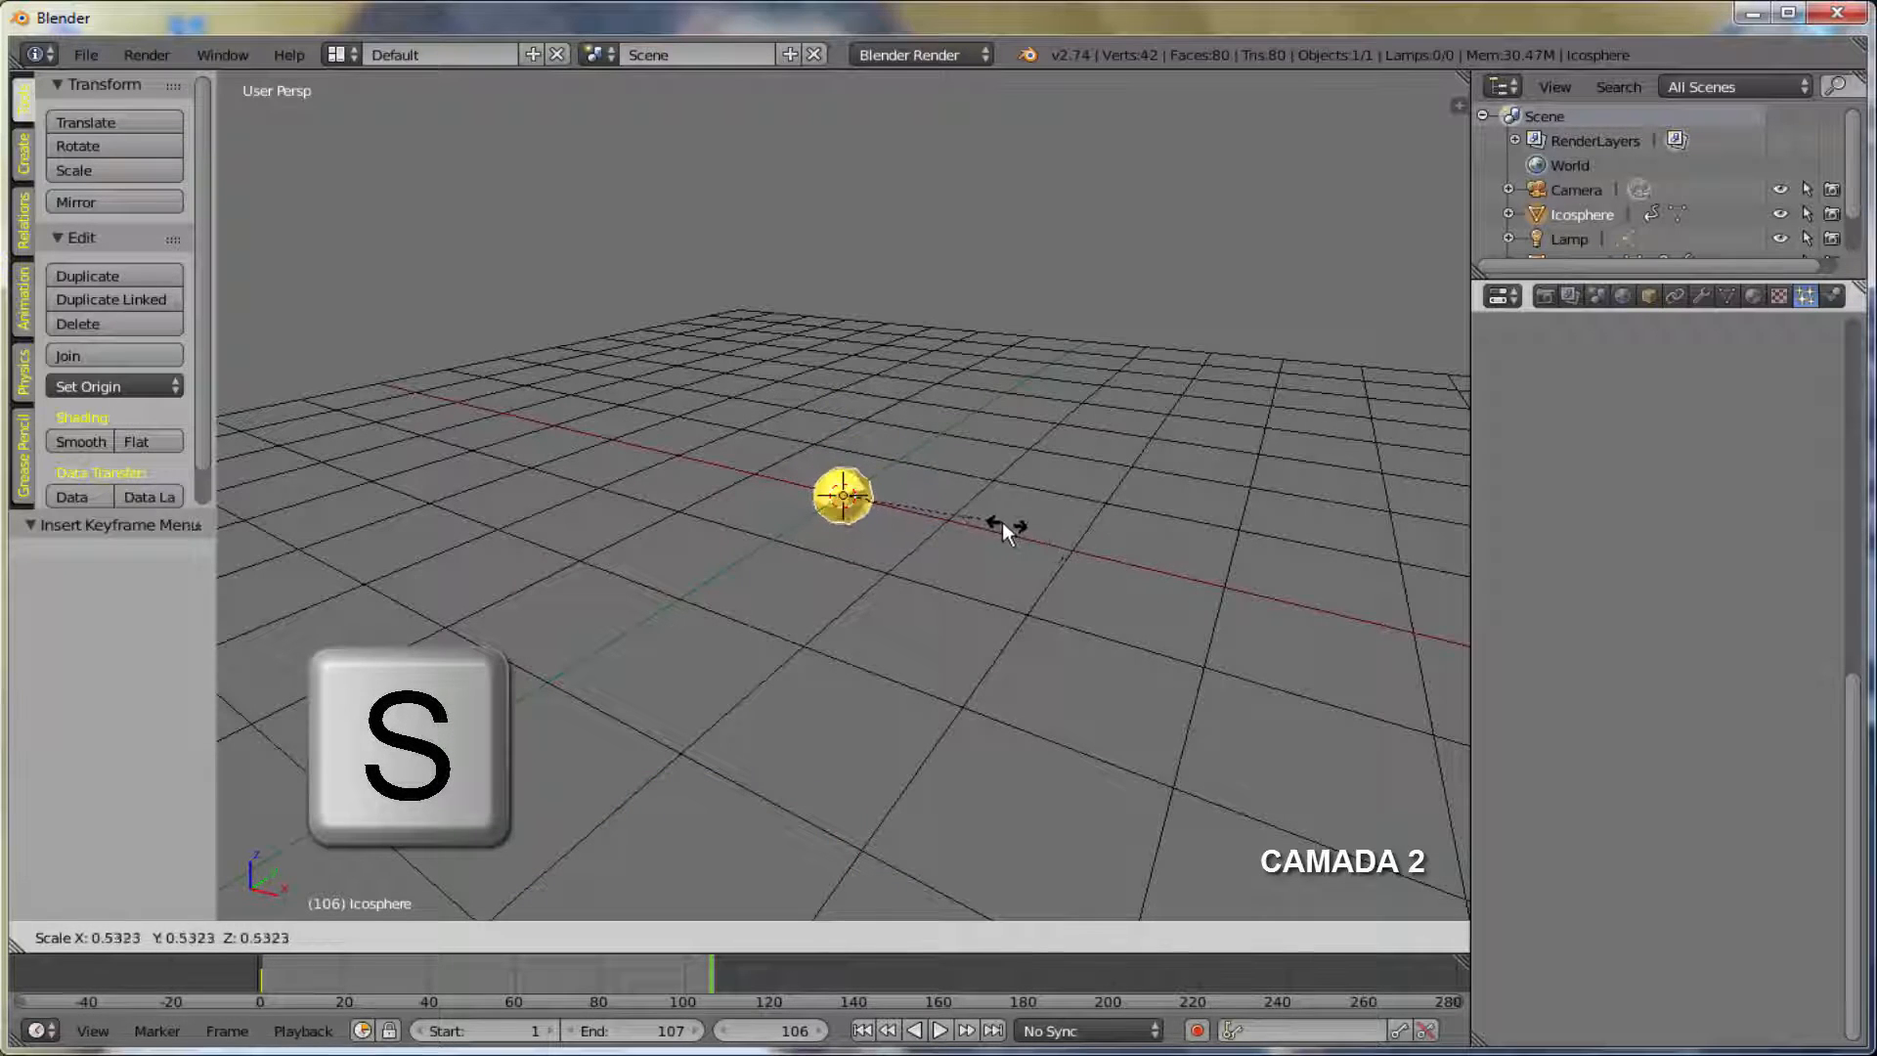
{"action": "left_click", "coordinate": [865, 513]}
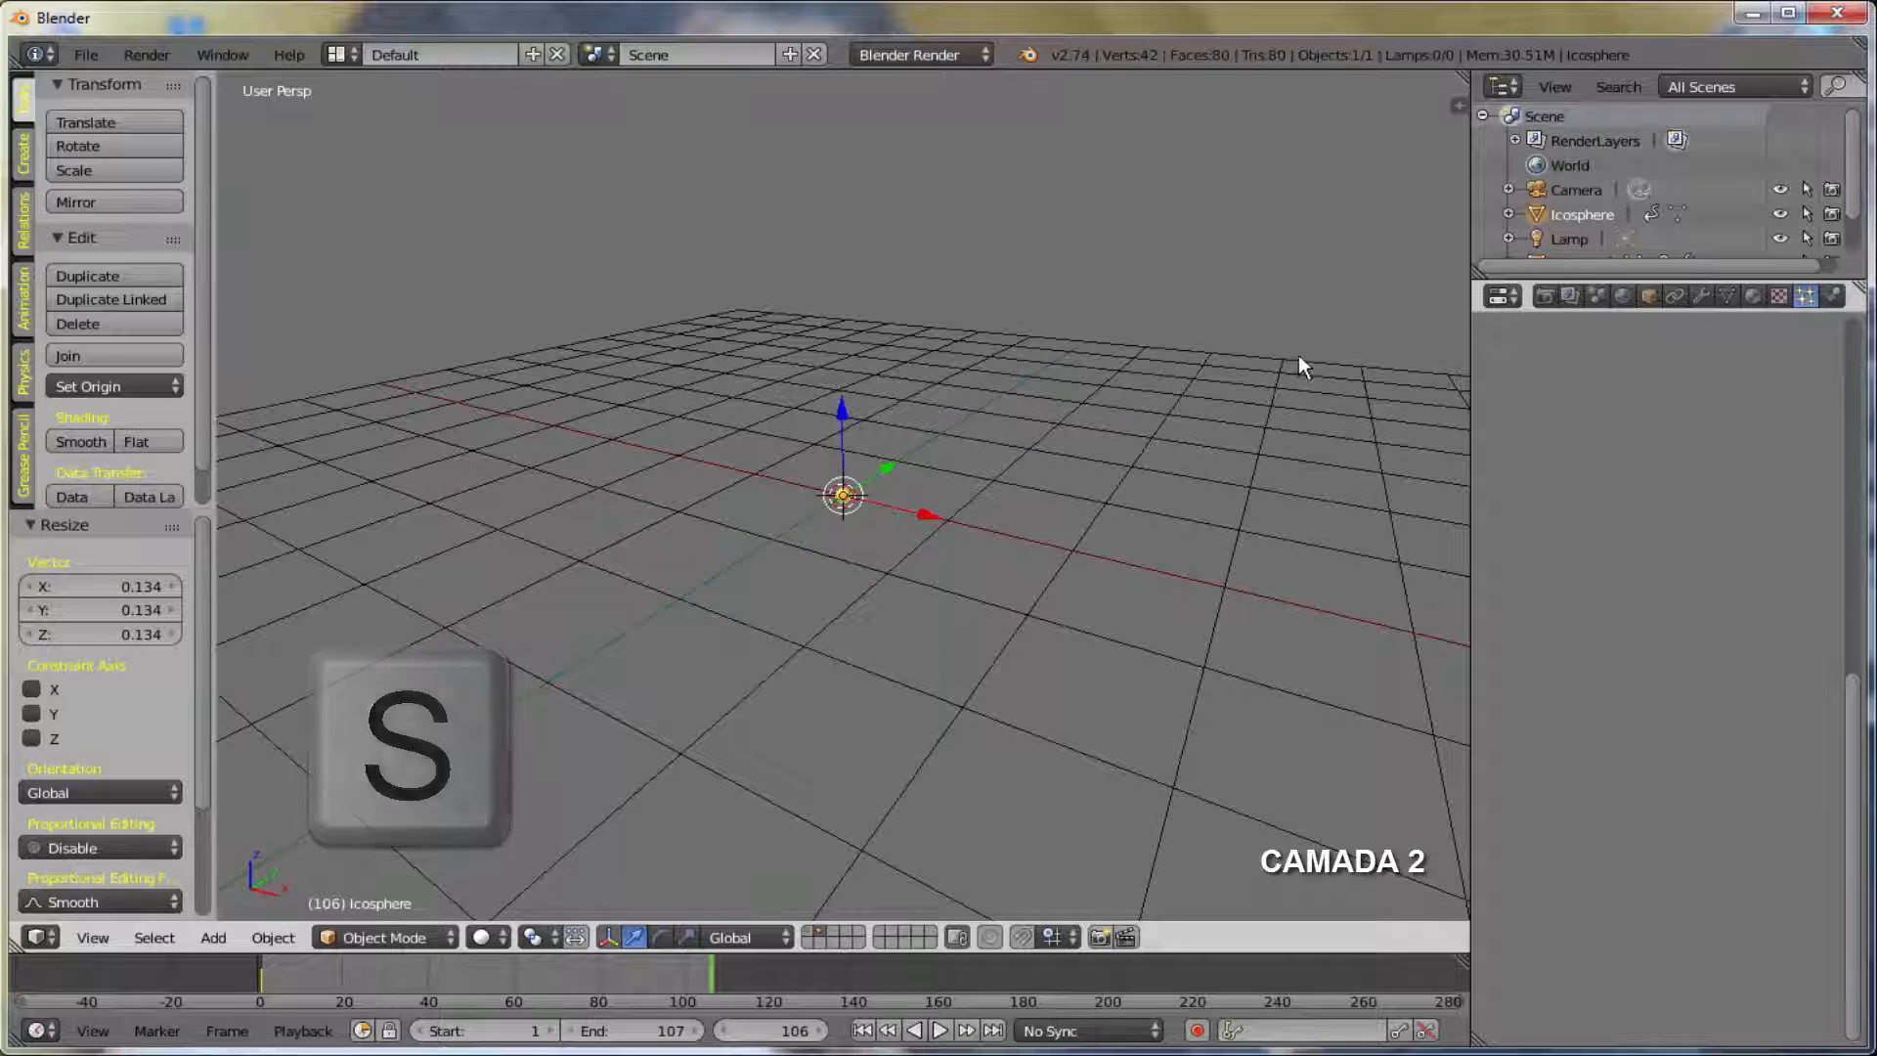
{"action": "key", "text": "i"}
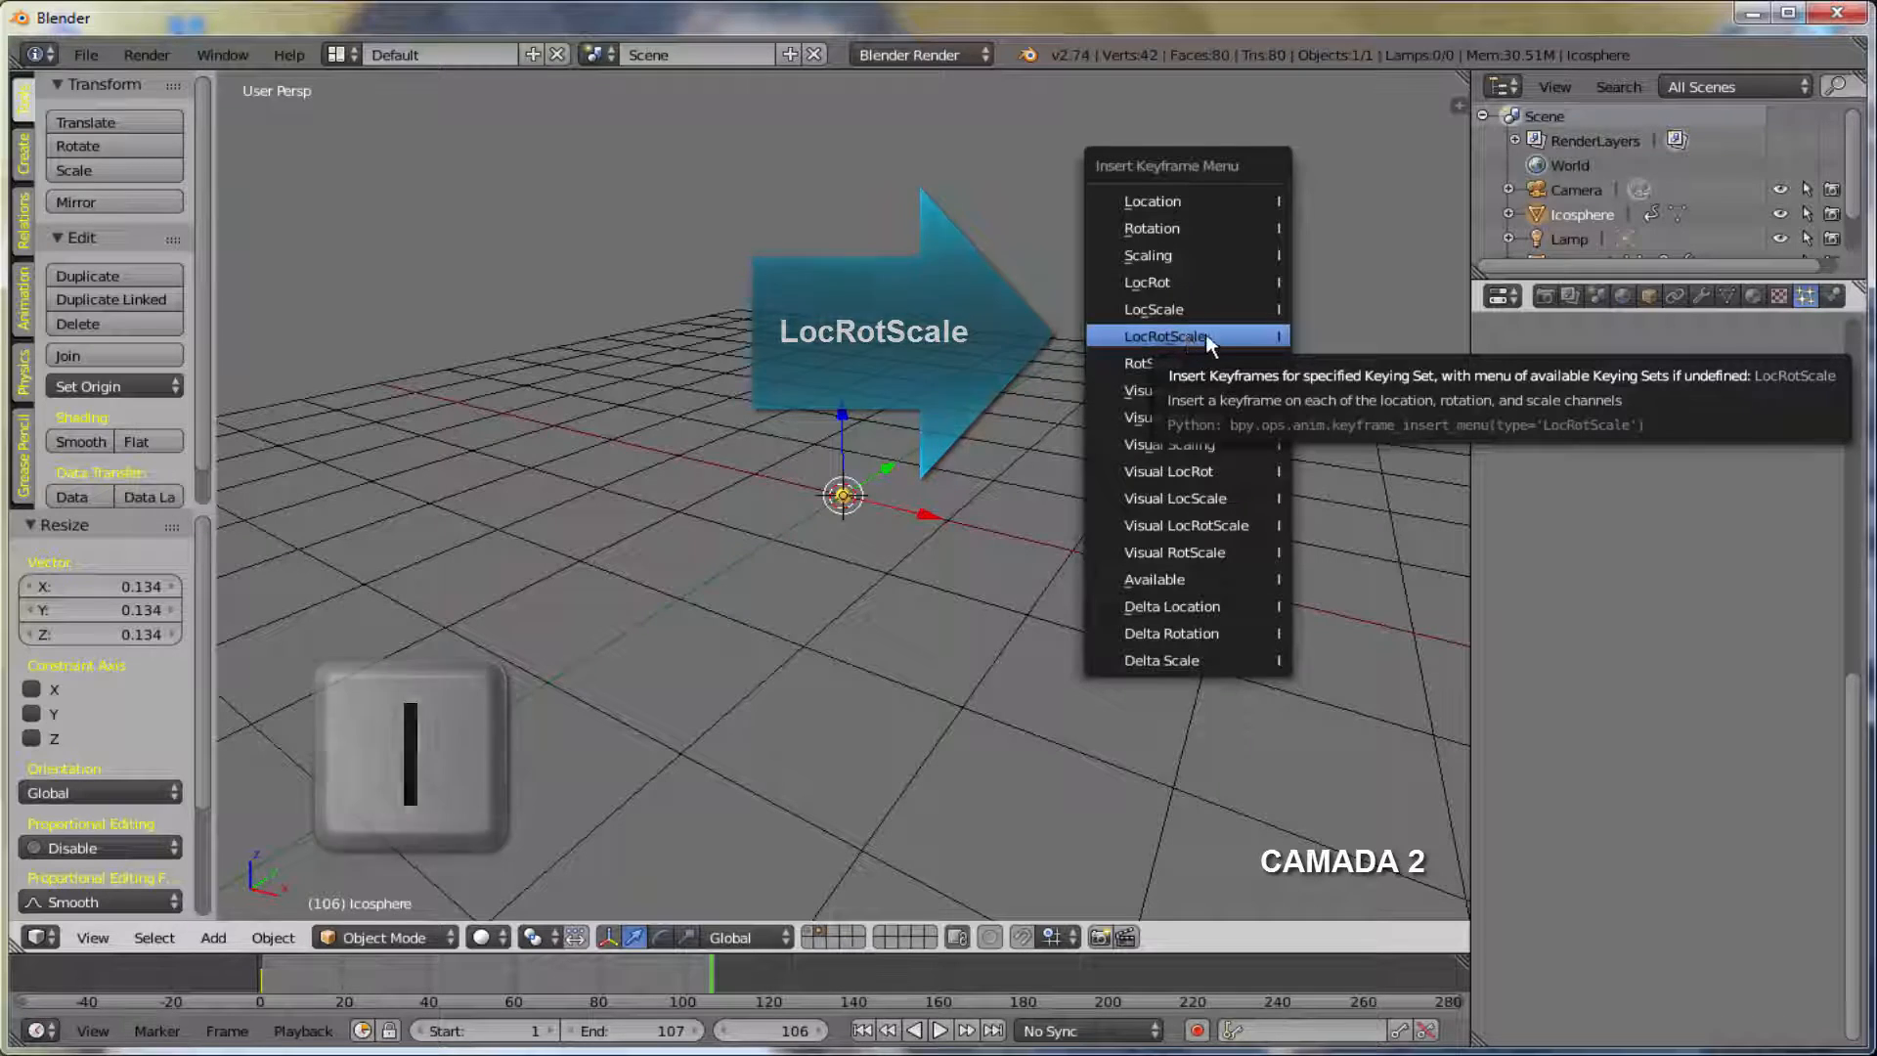
{"action": "left_click", "coordinate": [1191, 337]}
- Play the animation to preview the icosphere's size change, then return to the first frame
{"action": "key", "text": "alt+a"}
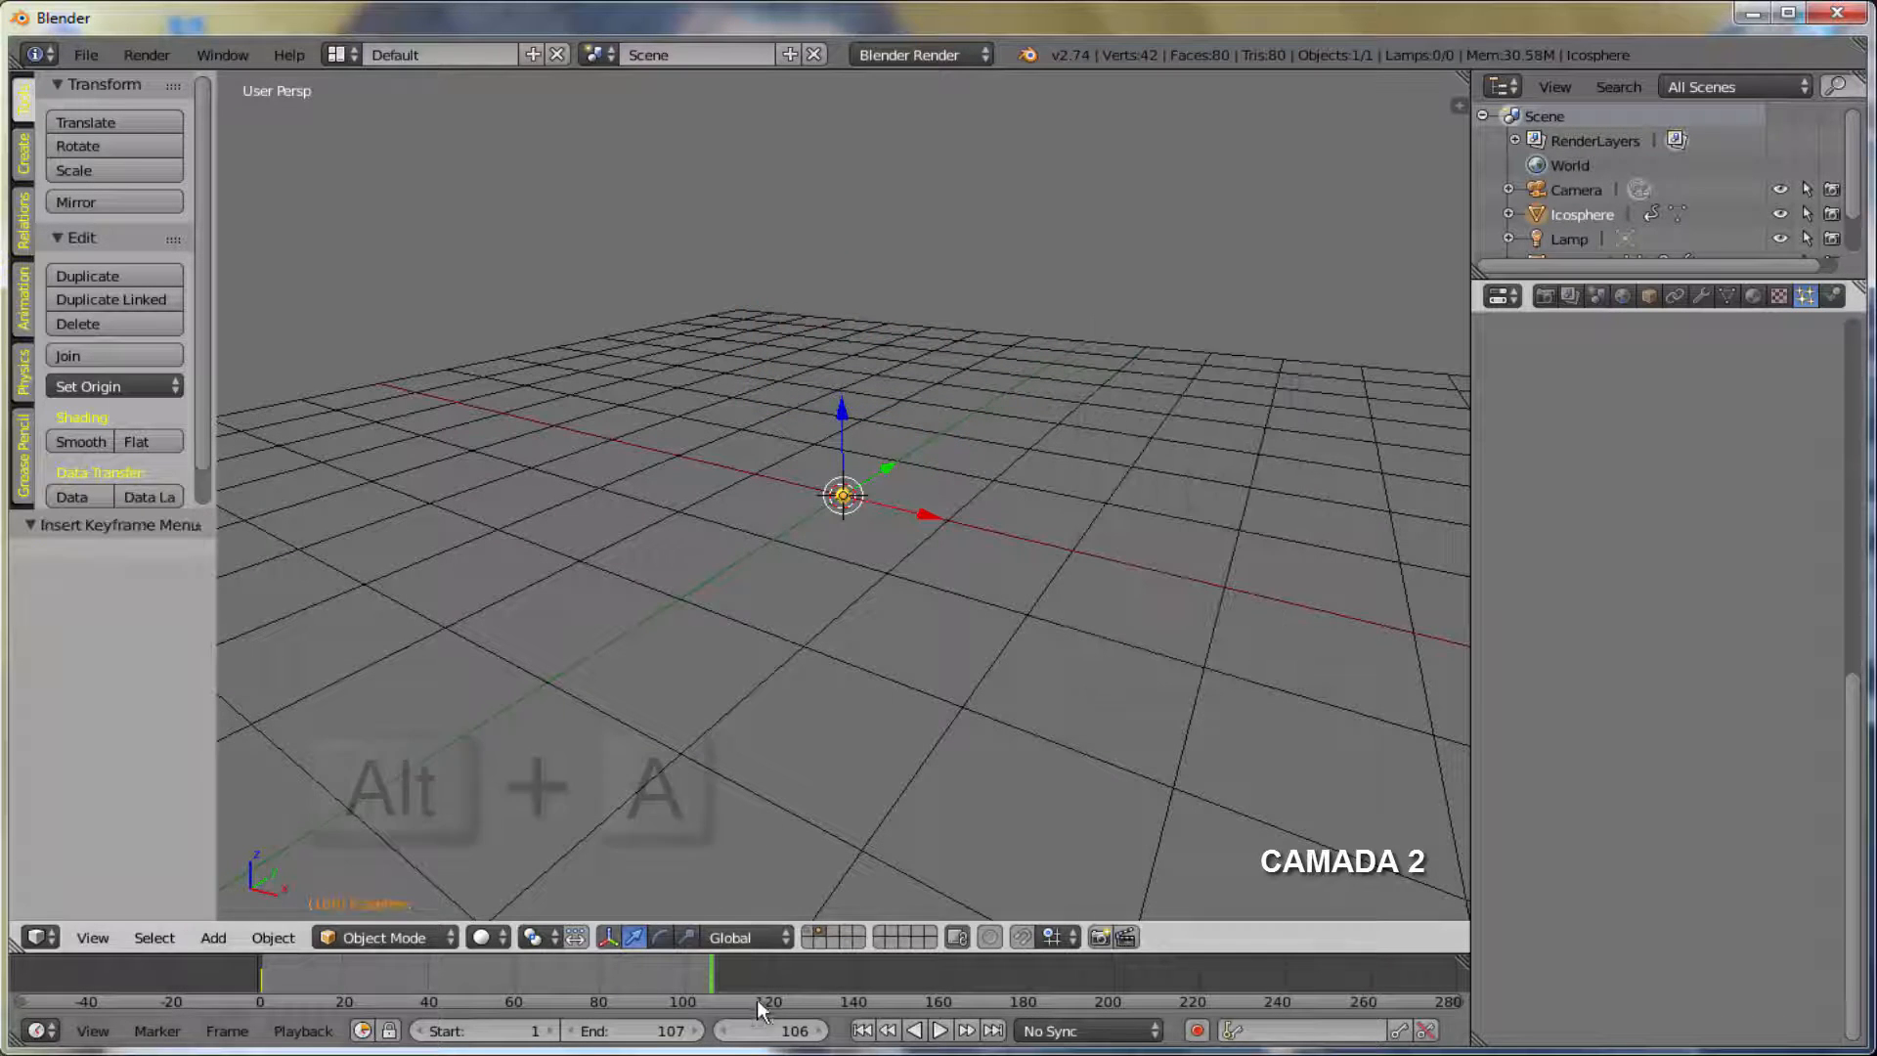
{"action": "left_click", "coordinate": [942, 1027]}
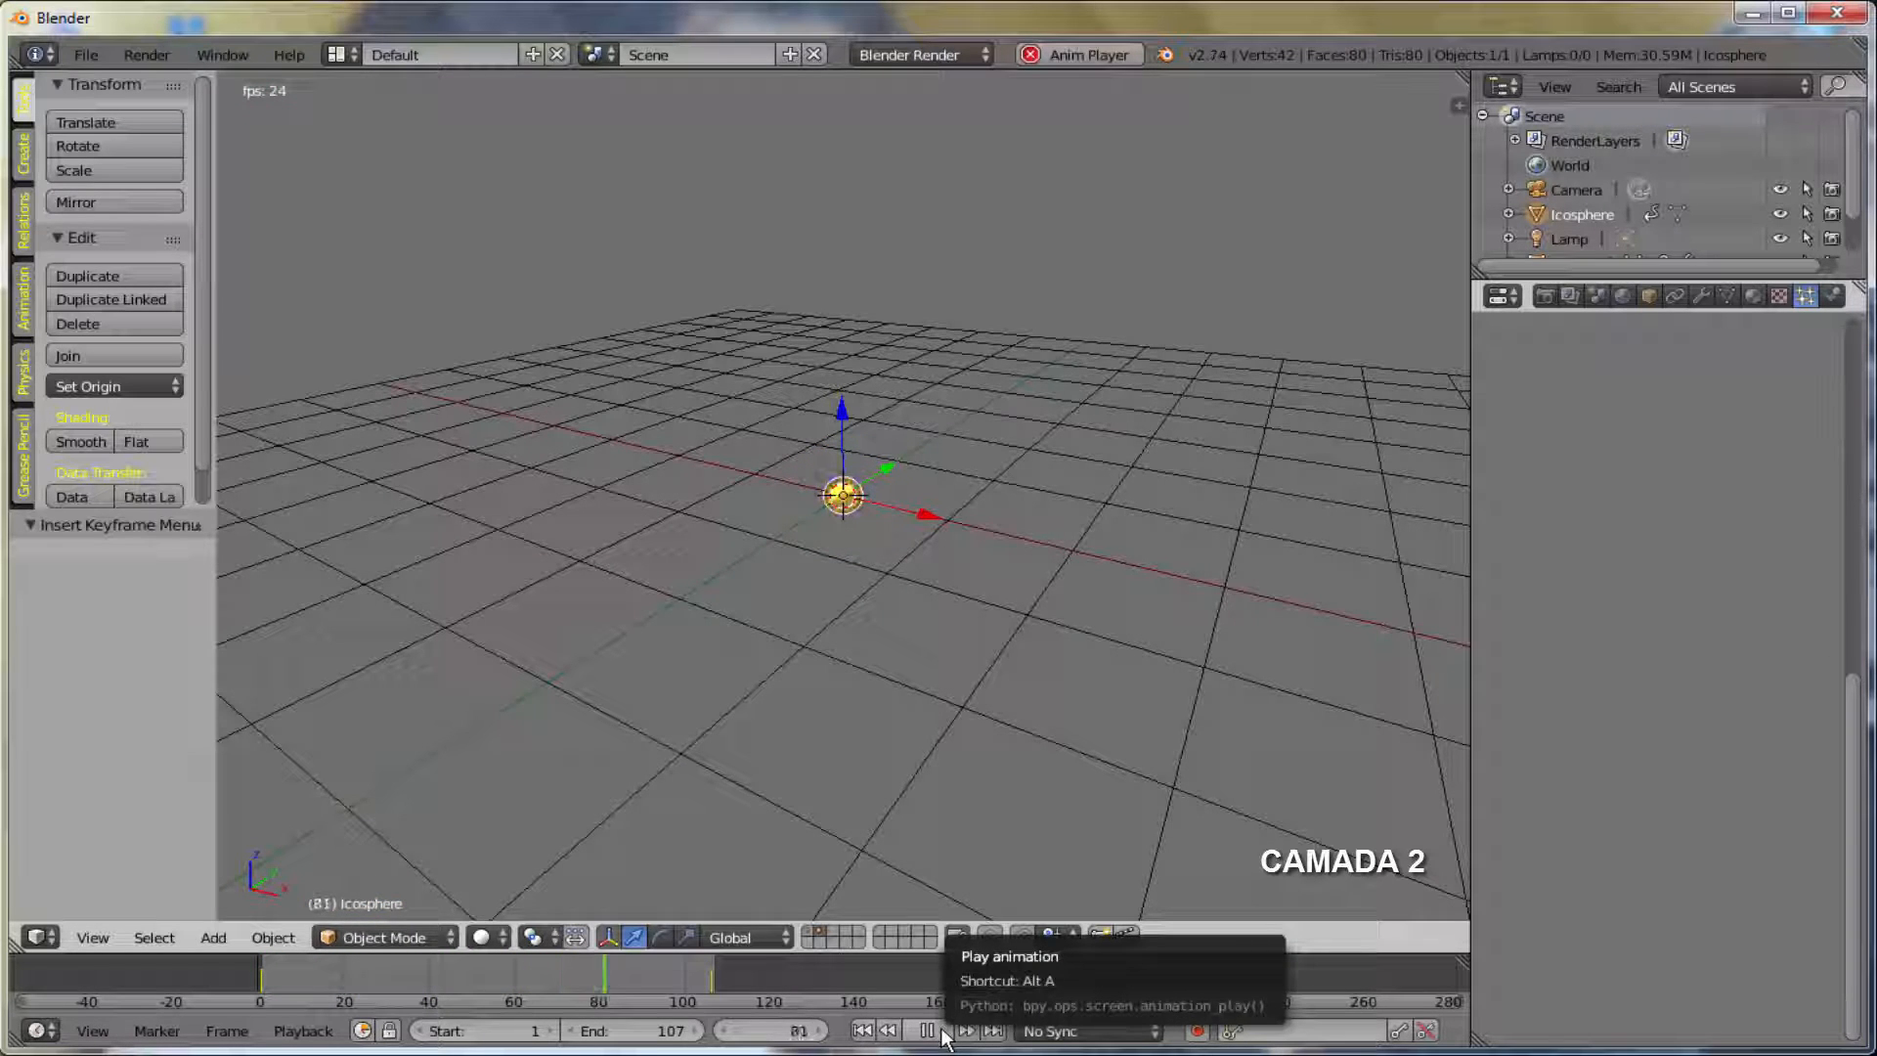
{"action": "left_click", "coordinate": [942, 1029]}
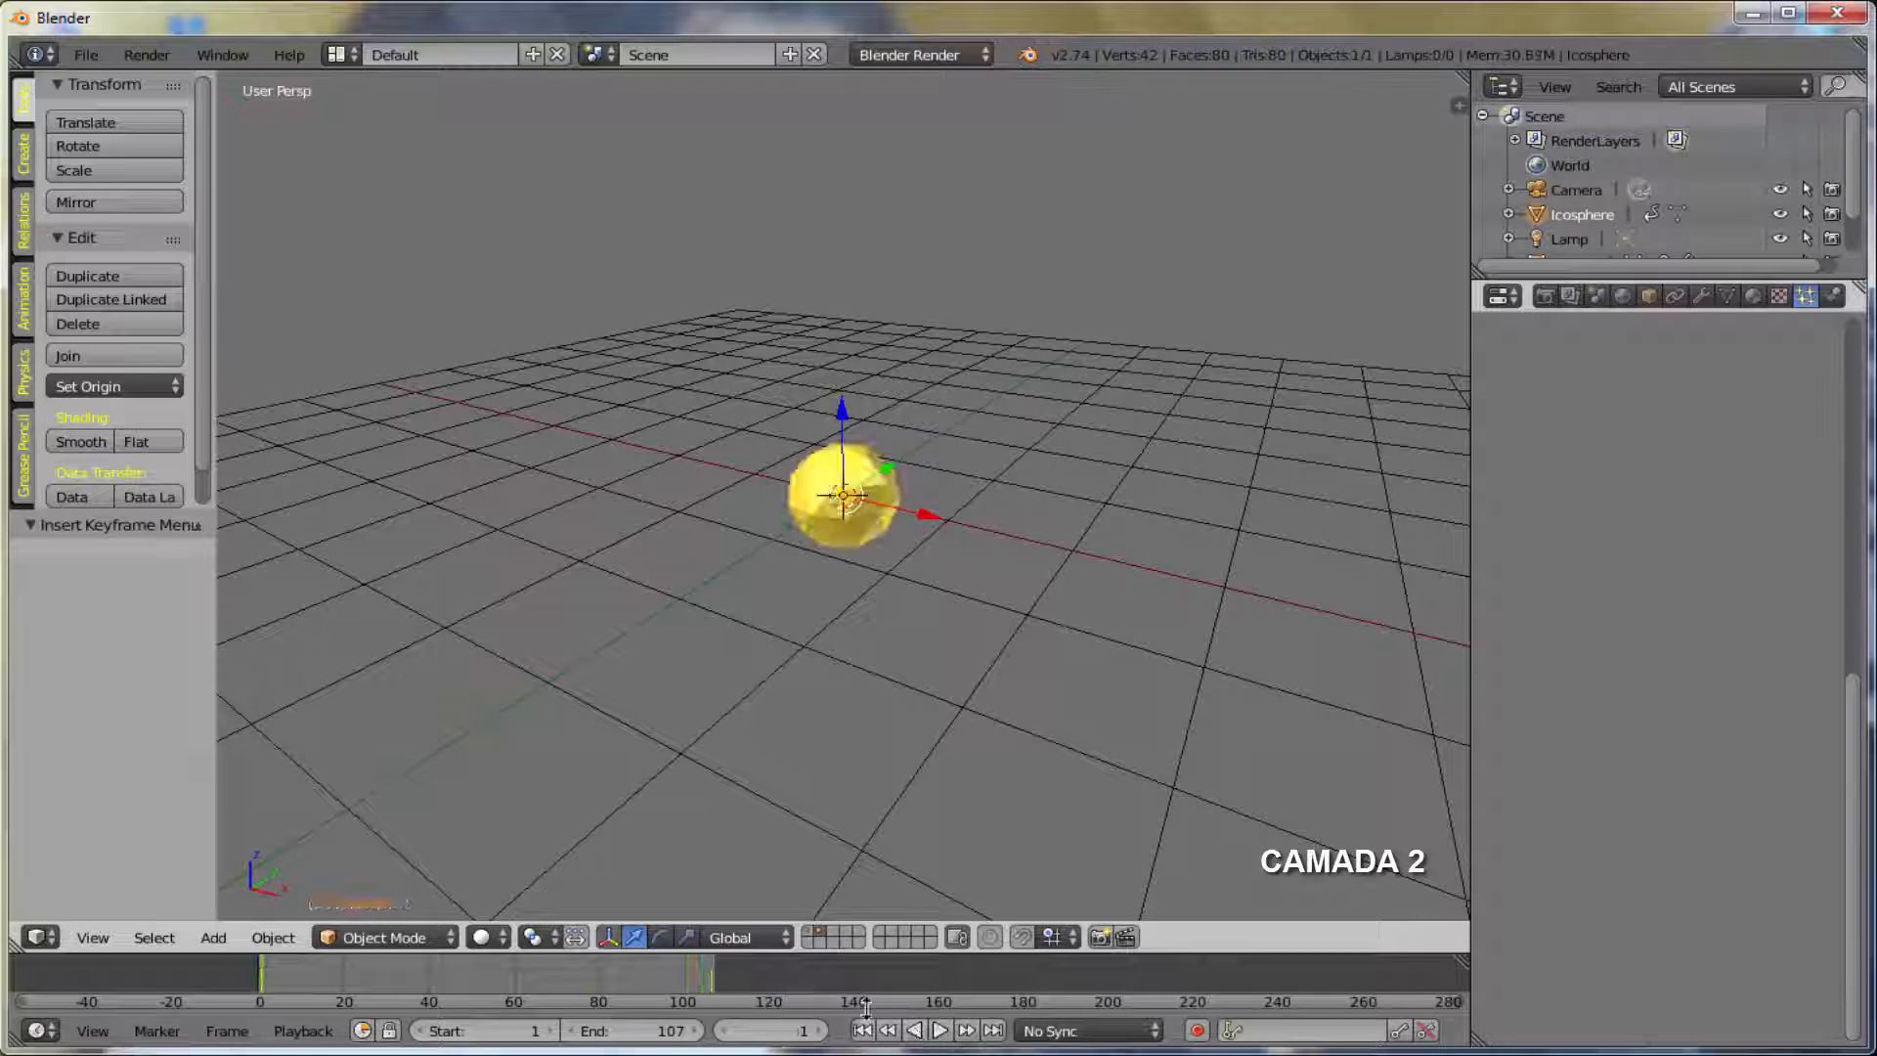
- Switch back to the first layer, select the sphere and play the animation to check its emitted particles
{"action": "left_click", "coordinate": [809, 935]}
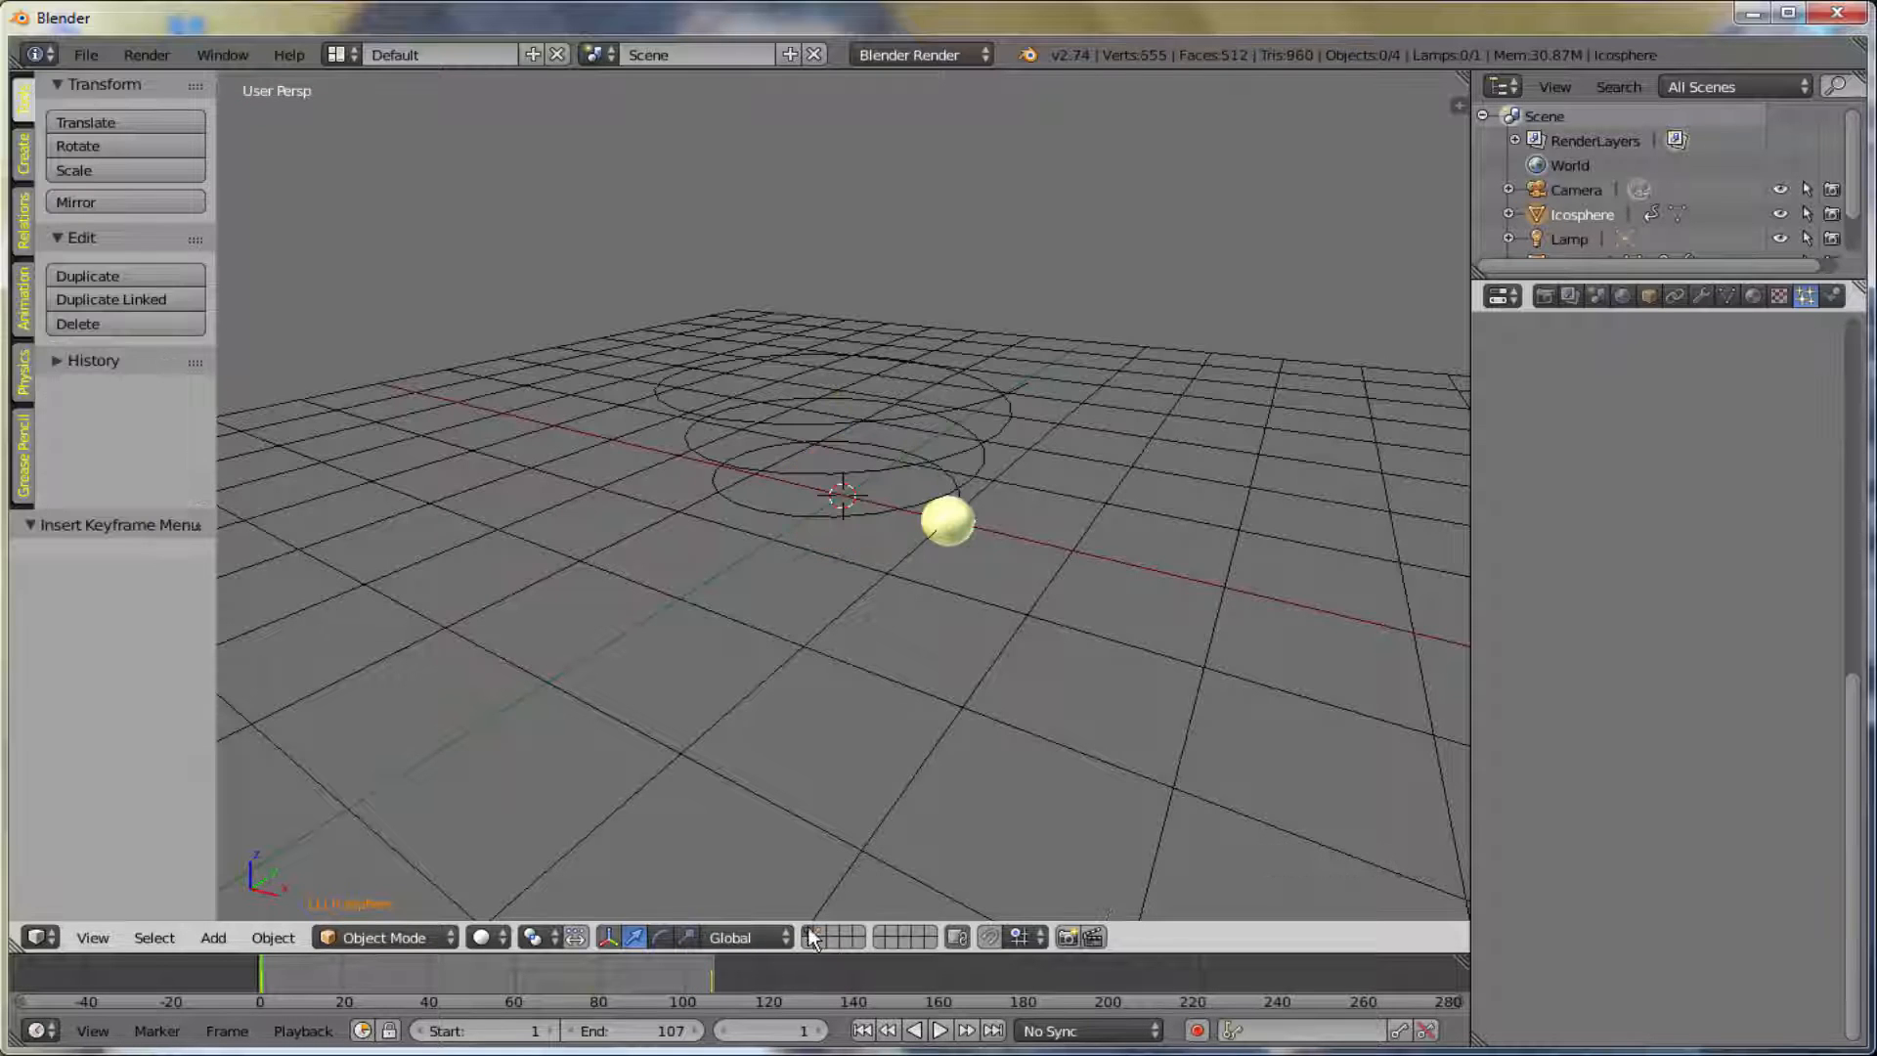
{"action": "right_click", "coordinate": [954, 526]}
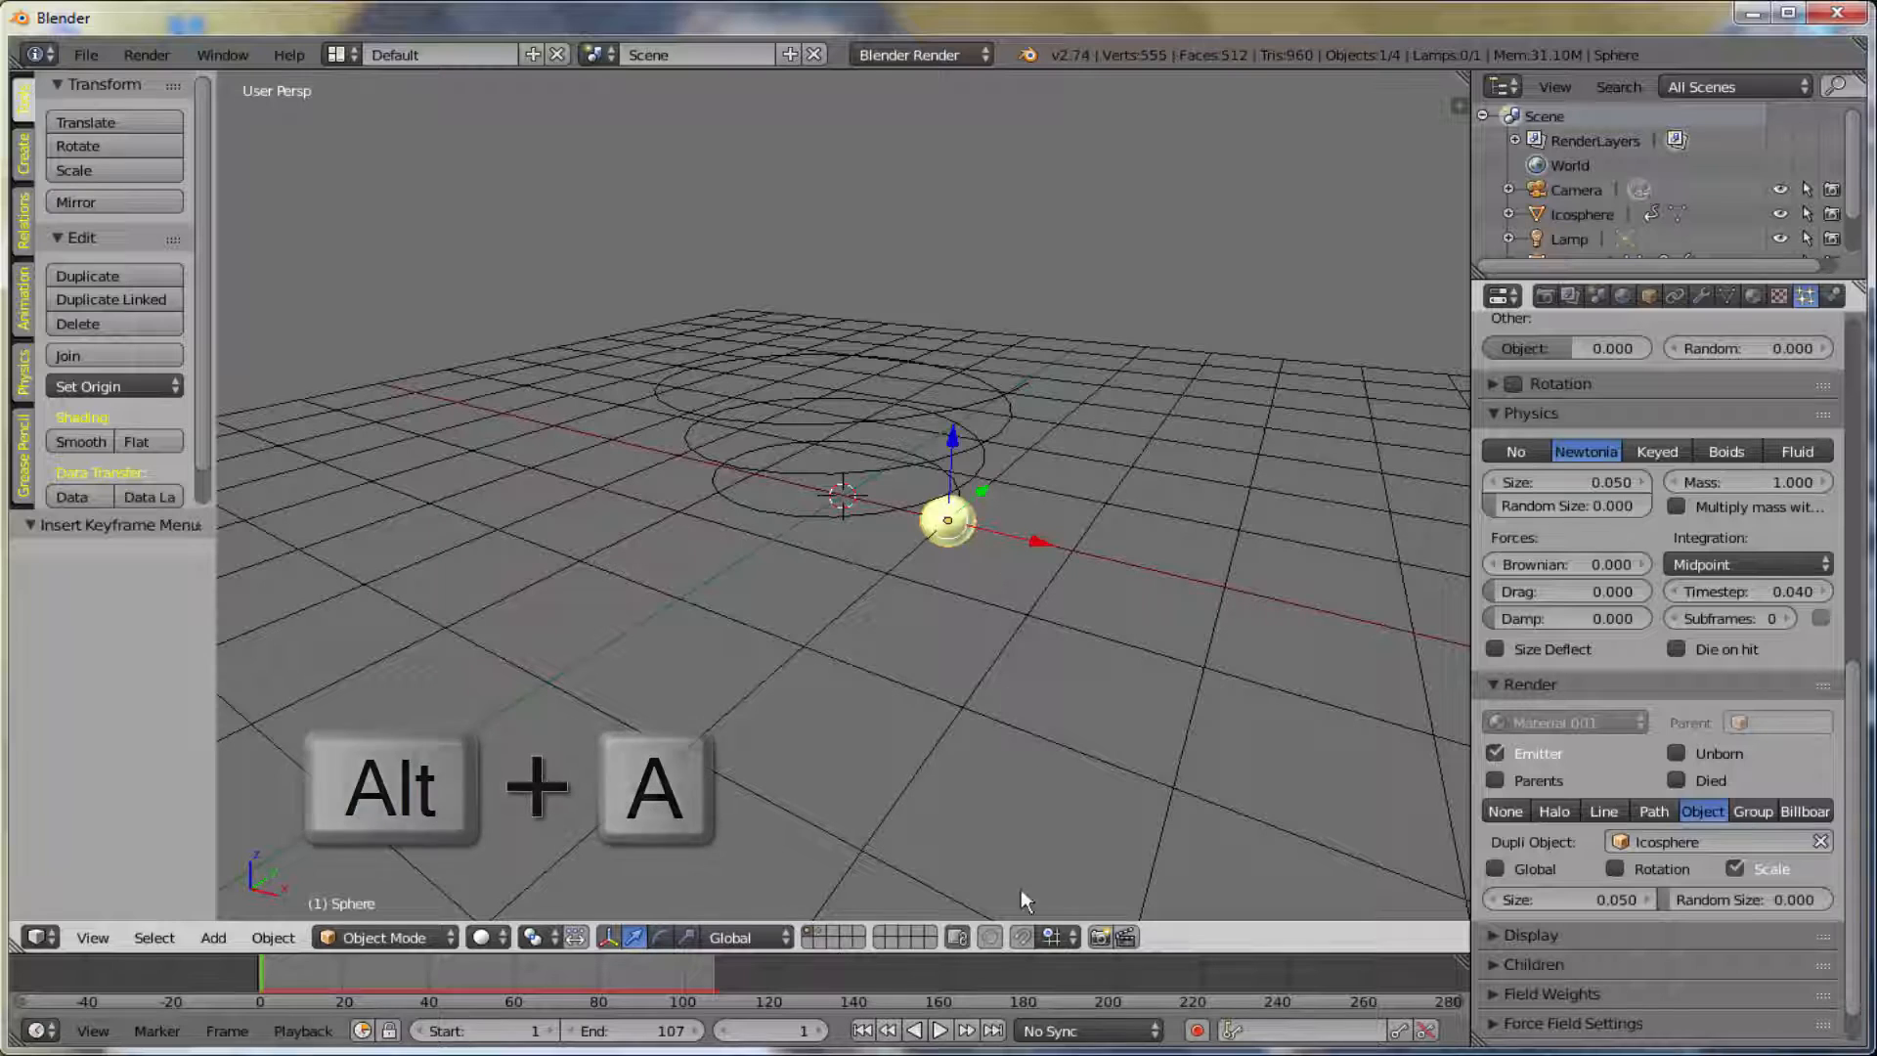
{"action": "left_click", "coordinate": [940, 1032]}
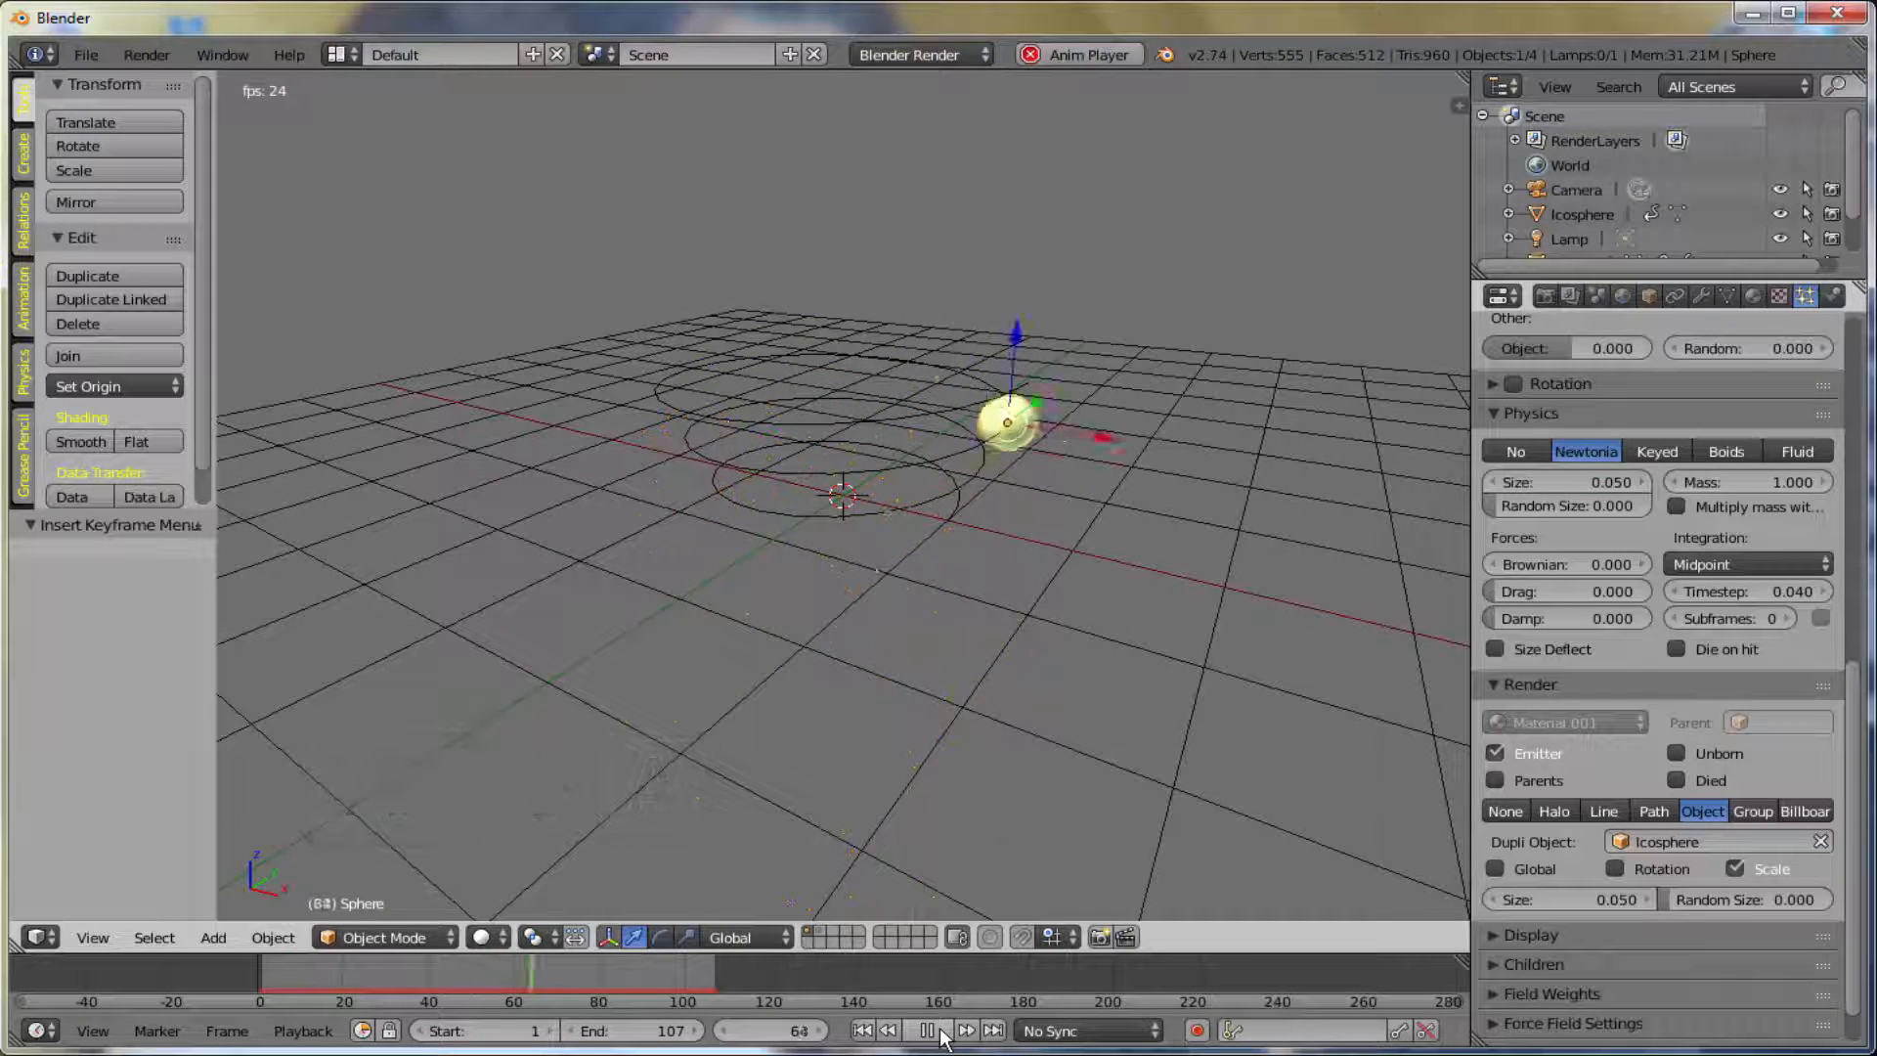
{"action": "key", "text": "Escape"}
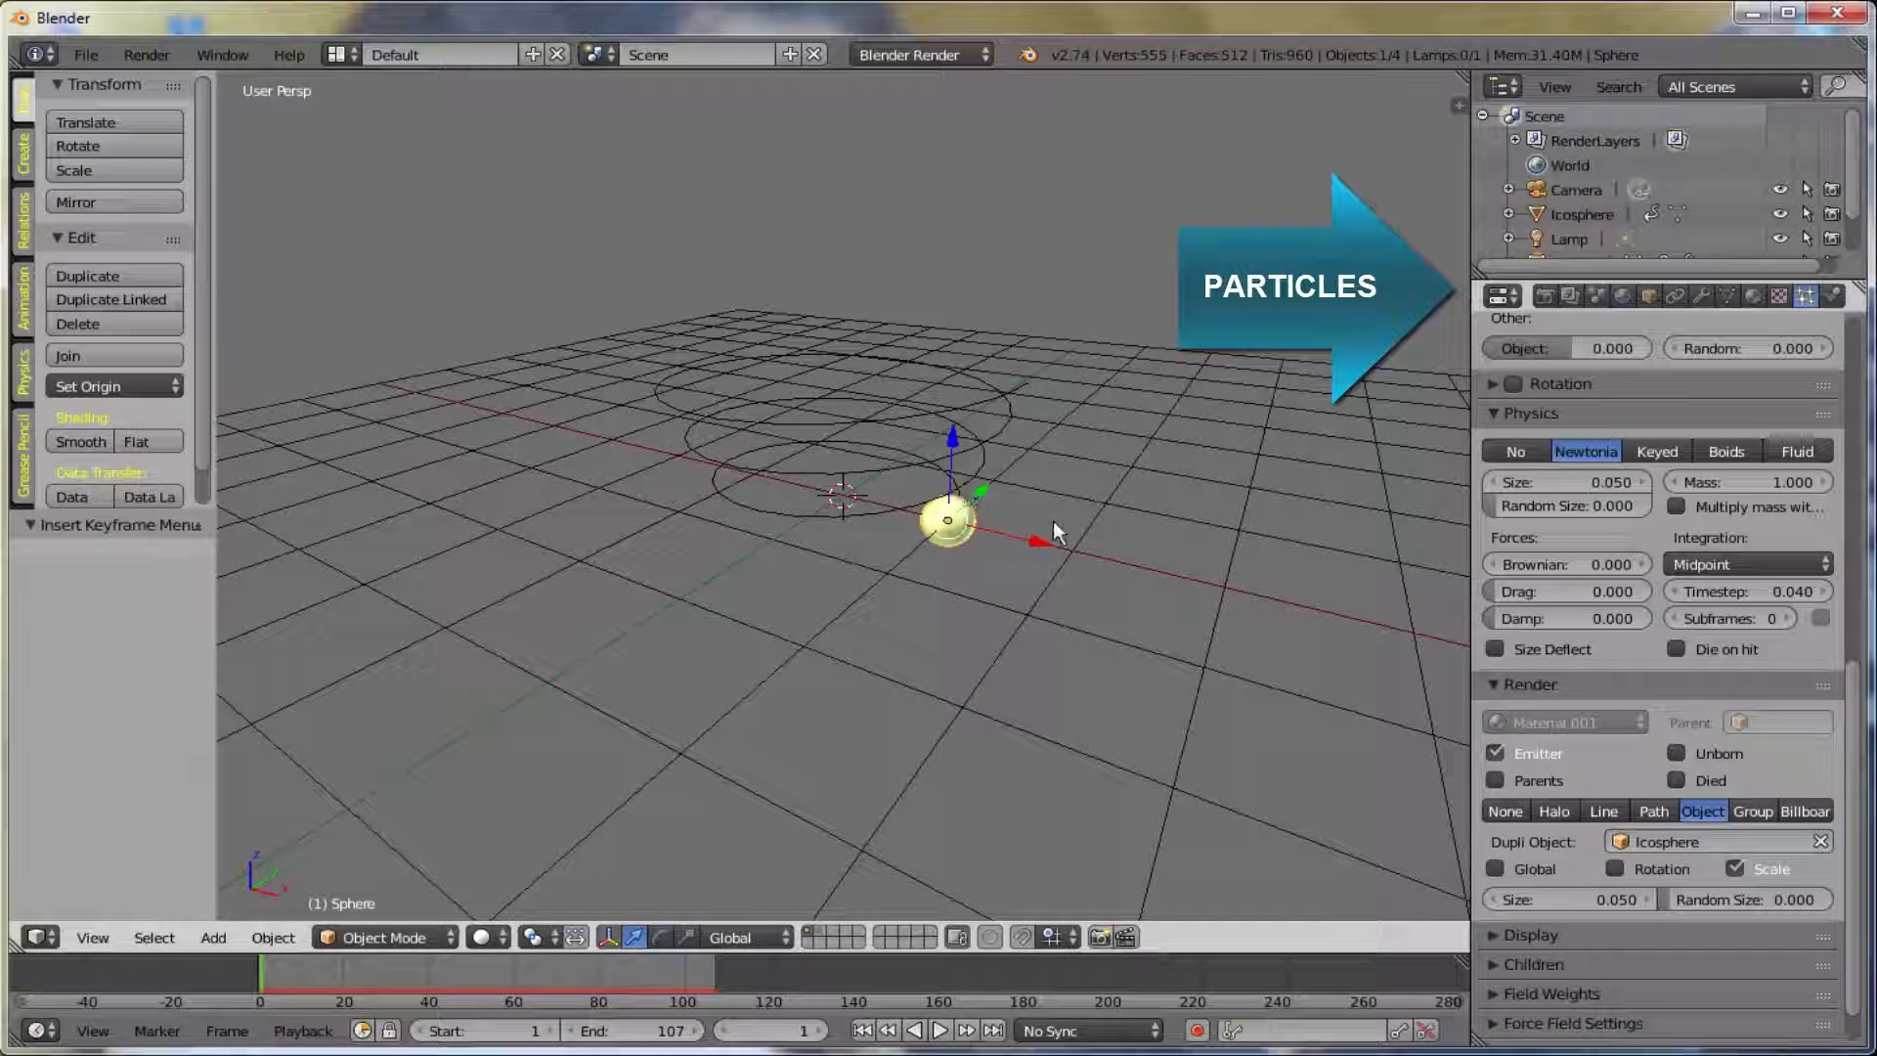
- Set the emission number of the sphere's particle system to 5000
{"action": "right_click", "coordinate": [957, 518]}
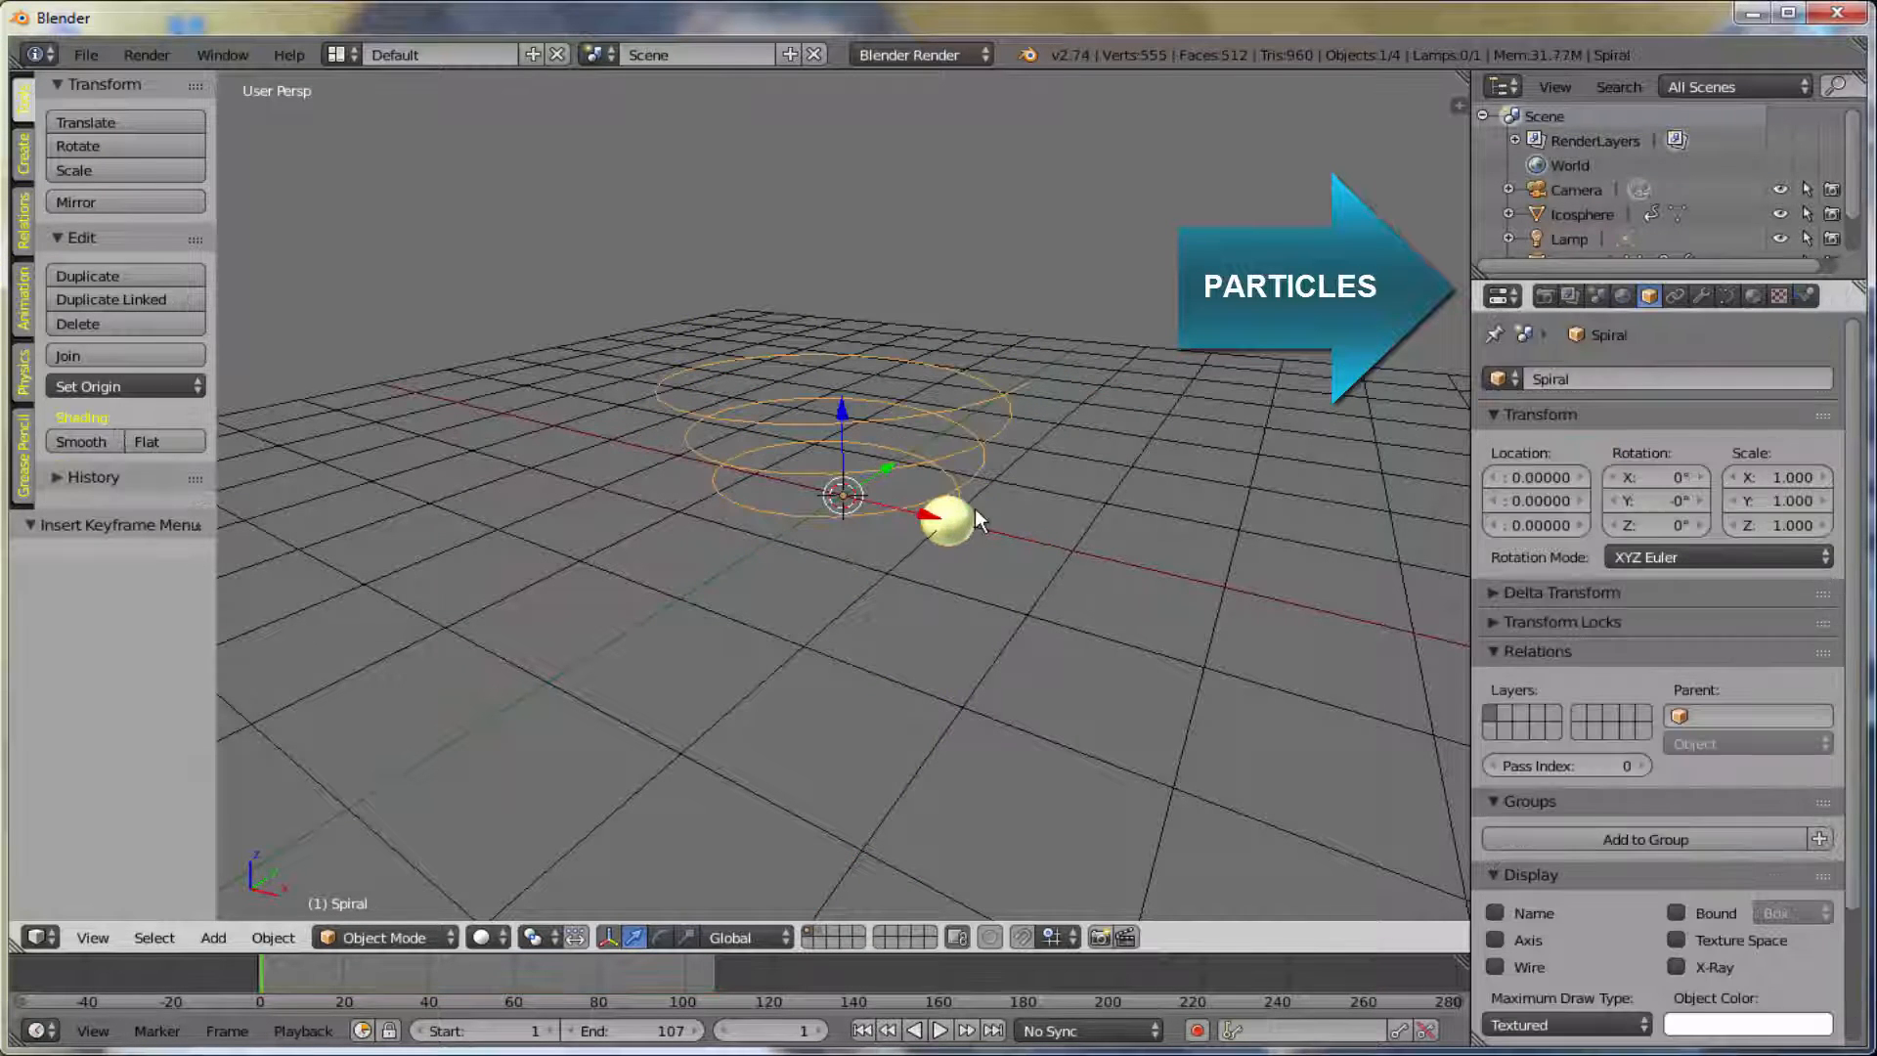
{"action": "right_click", "coordinate": [970, 511]}
{"action": "scroll", "coordinate": [1594, 490], "scroll_direction": "up", "scroll_amount": 3}
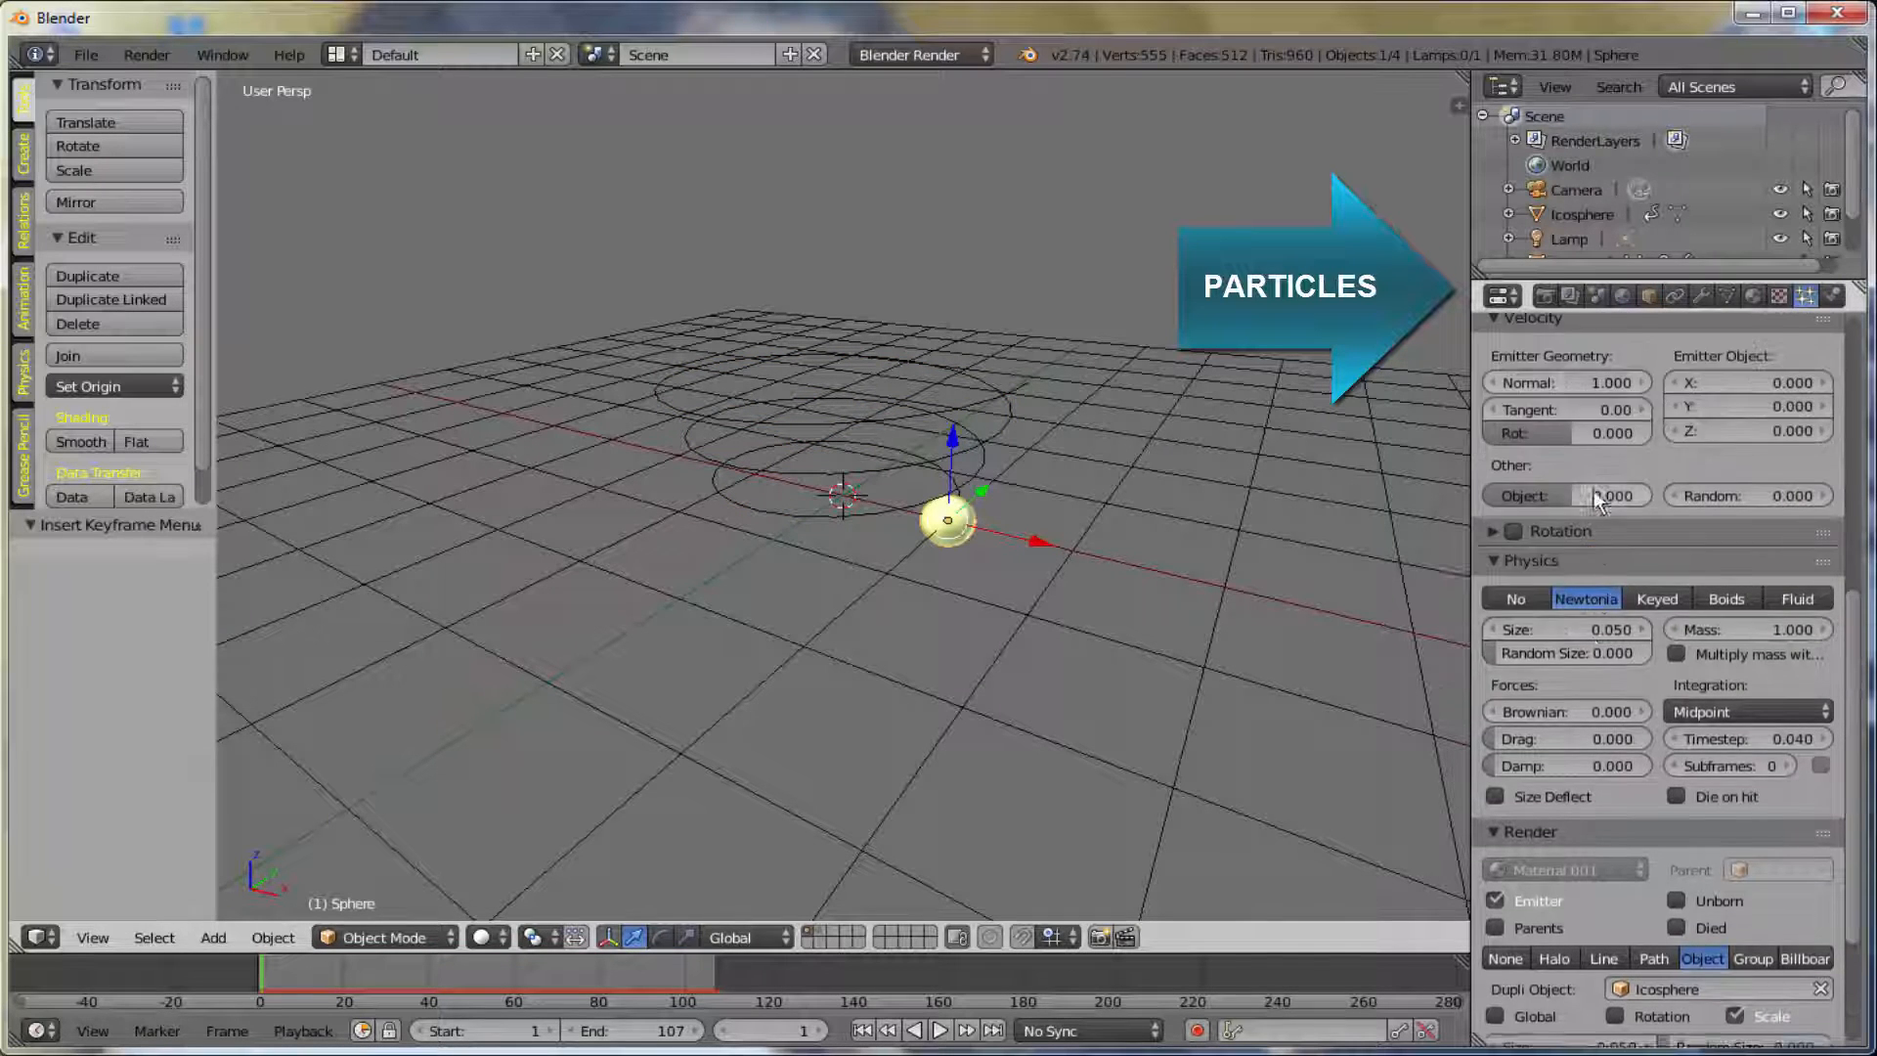
{"action": "scroll", "coordinate": [1594, 490], "scroll_direction": "up", "scroll_amount": 10}
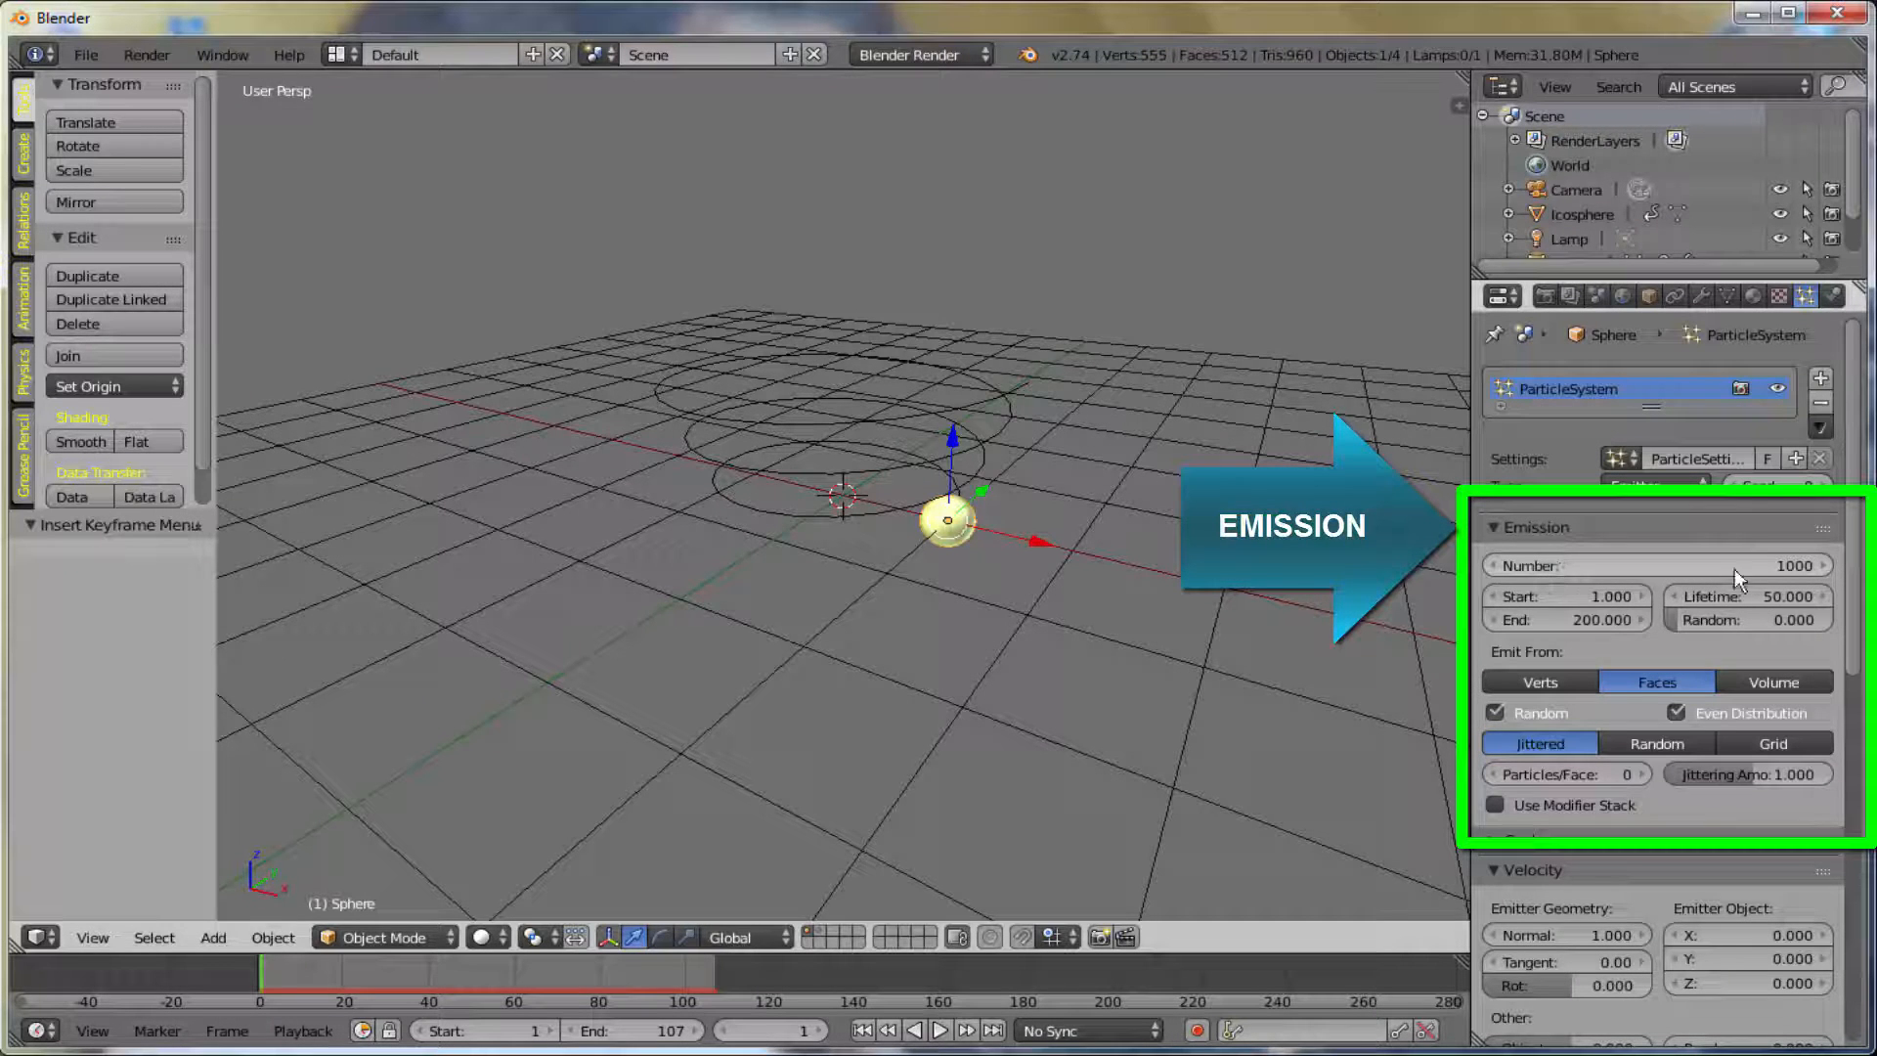
{"action": "left_click", "coordinate": [1674, 561]}
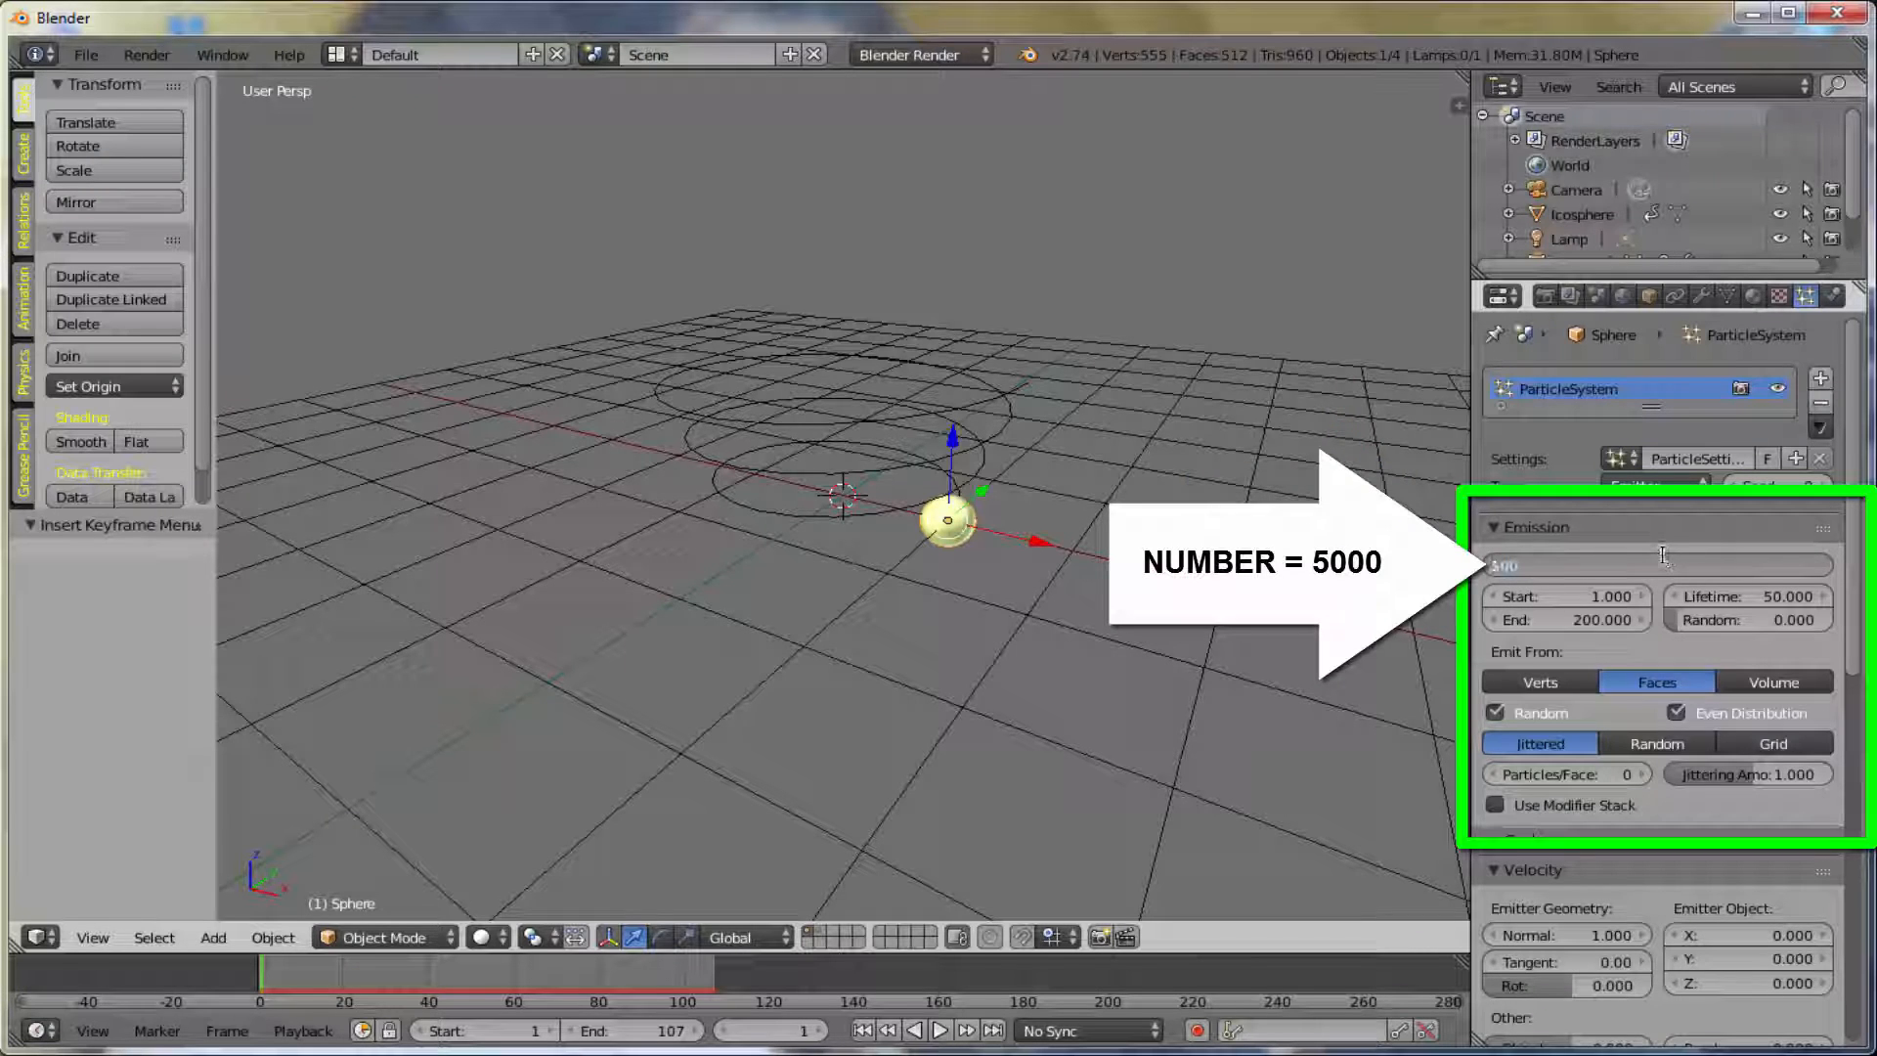
{"action": "type", "text": "5000"}
{"action": "key", "text": "Return"}
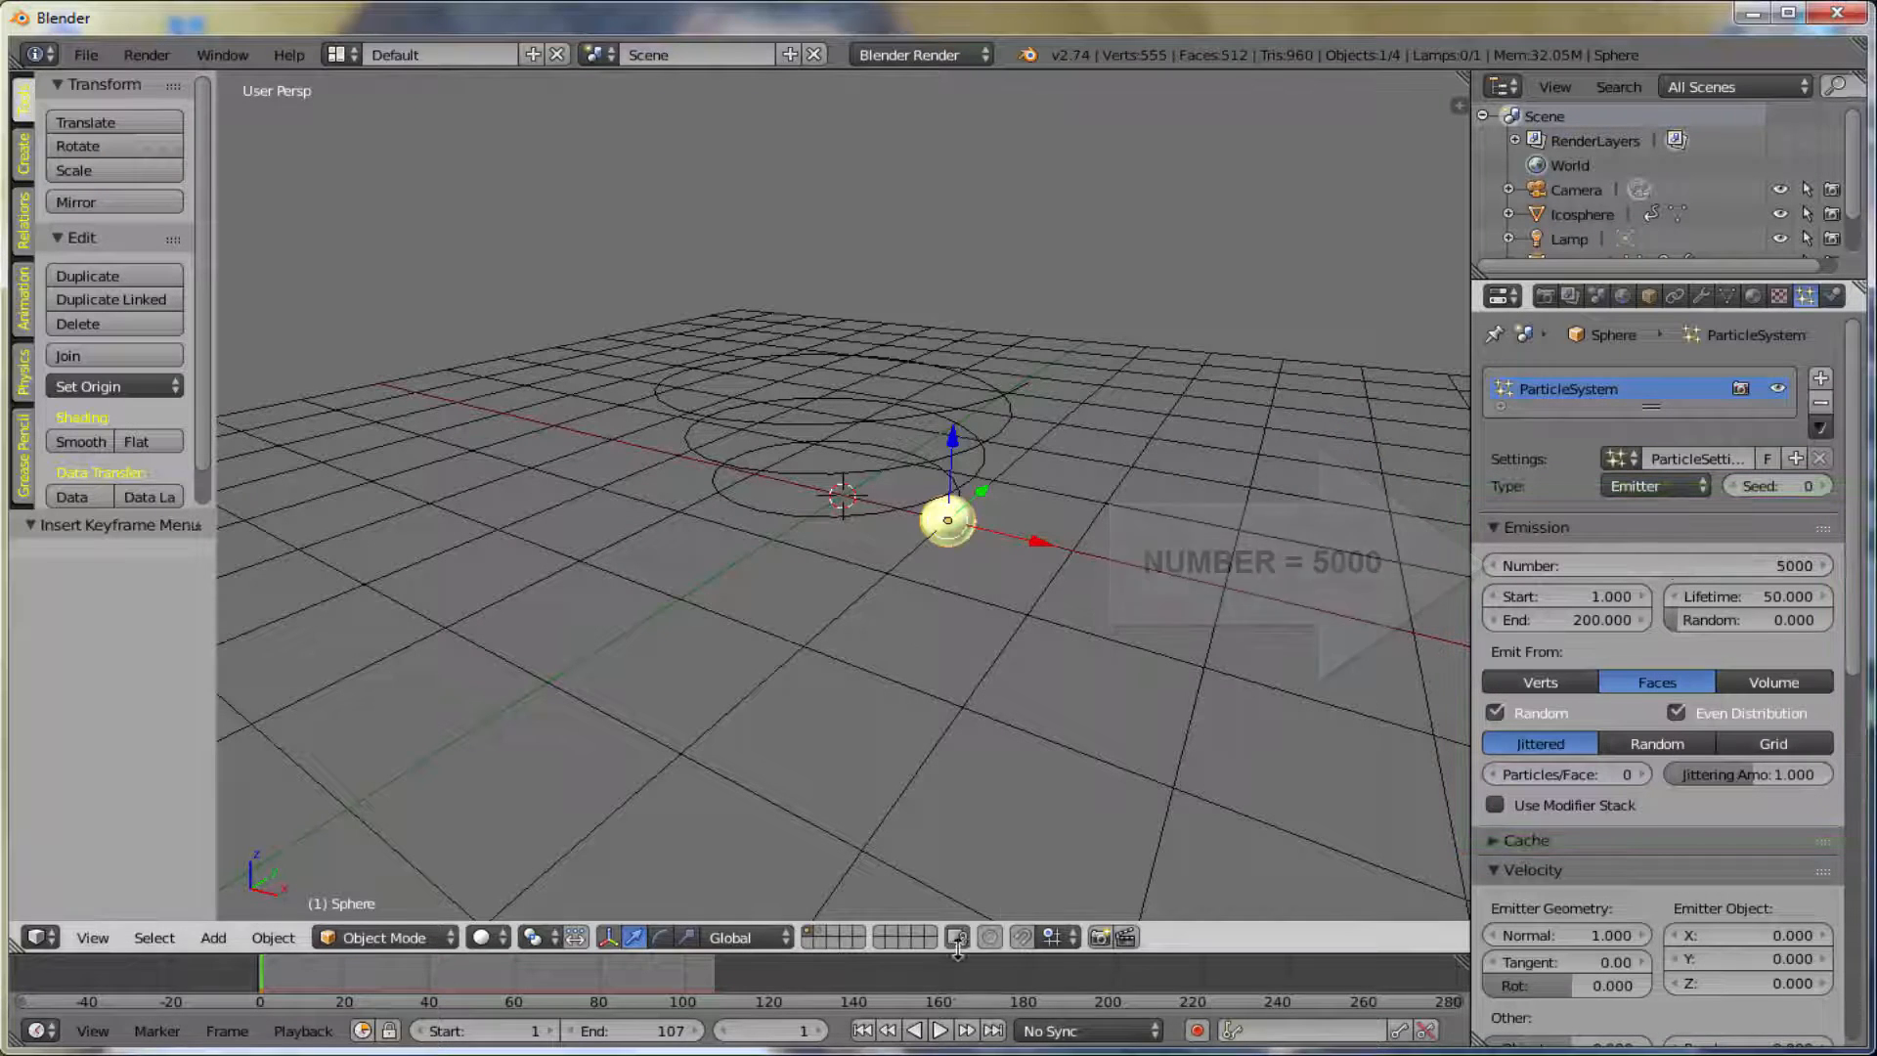
- Play the animation to preview the denser particle emission, and return to the first frame
{"action": "key", "text": "alt+a"}
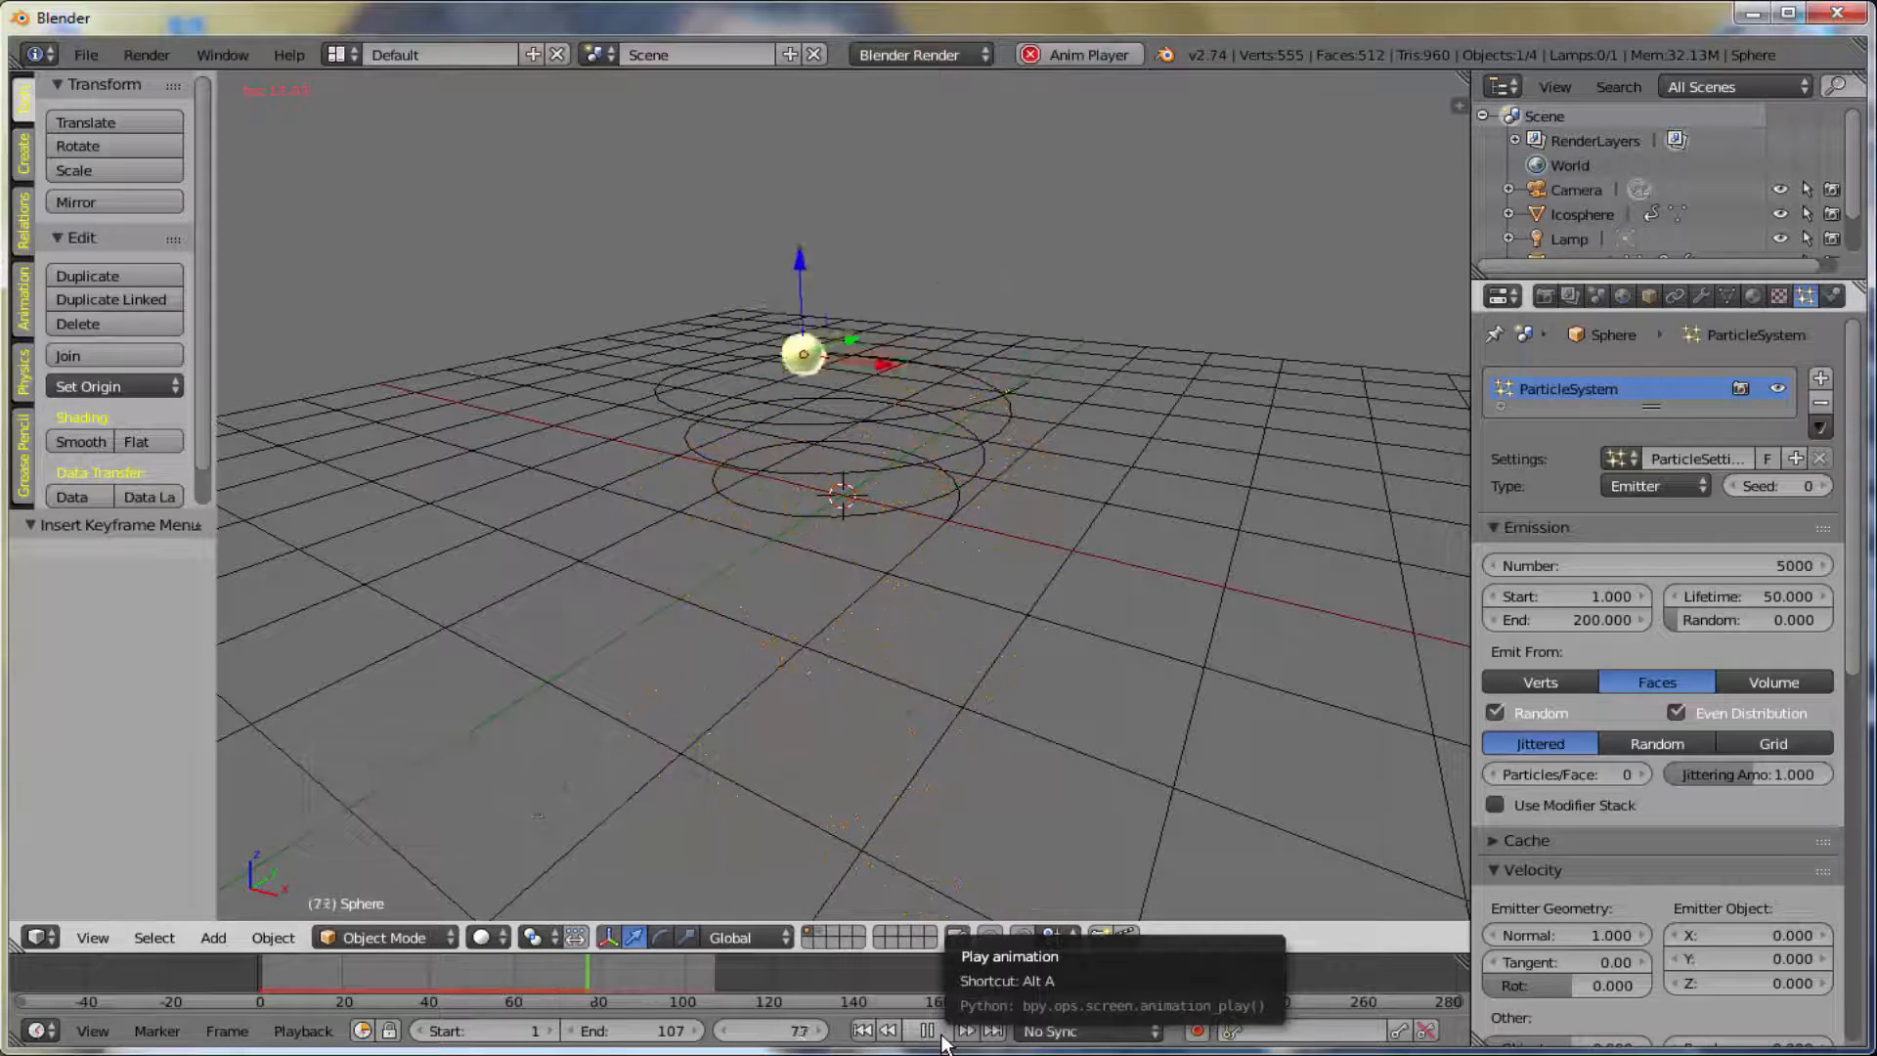
{"action": "left_click", "coordinate": [939, 1034]}
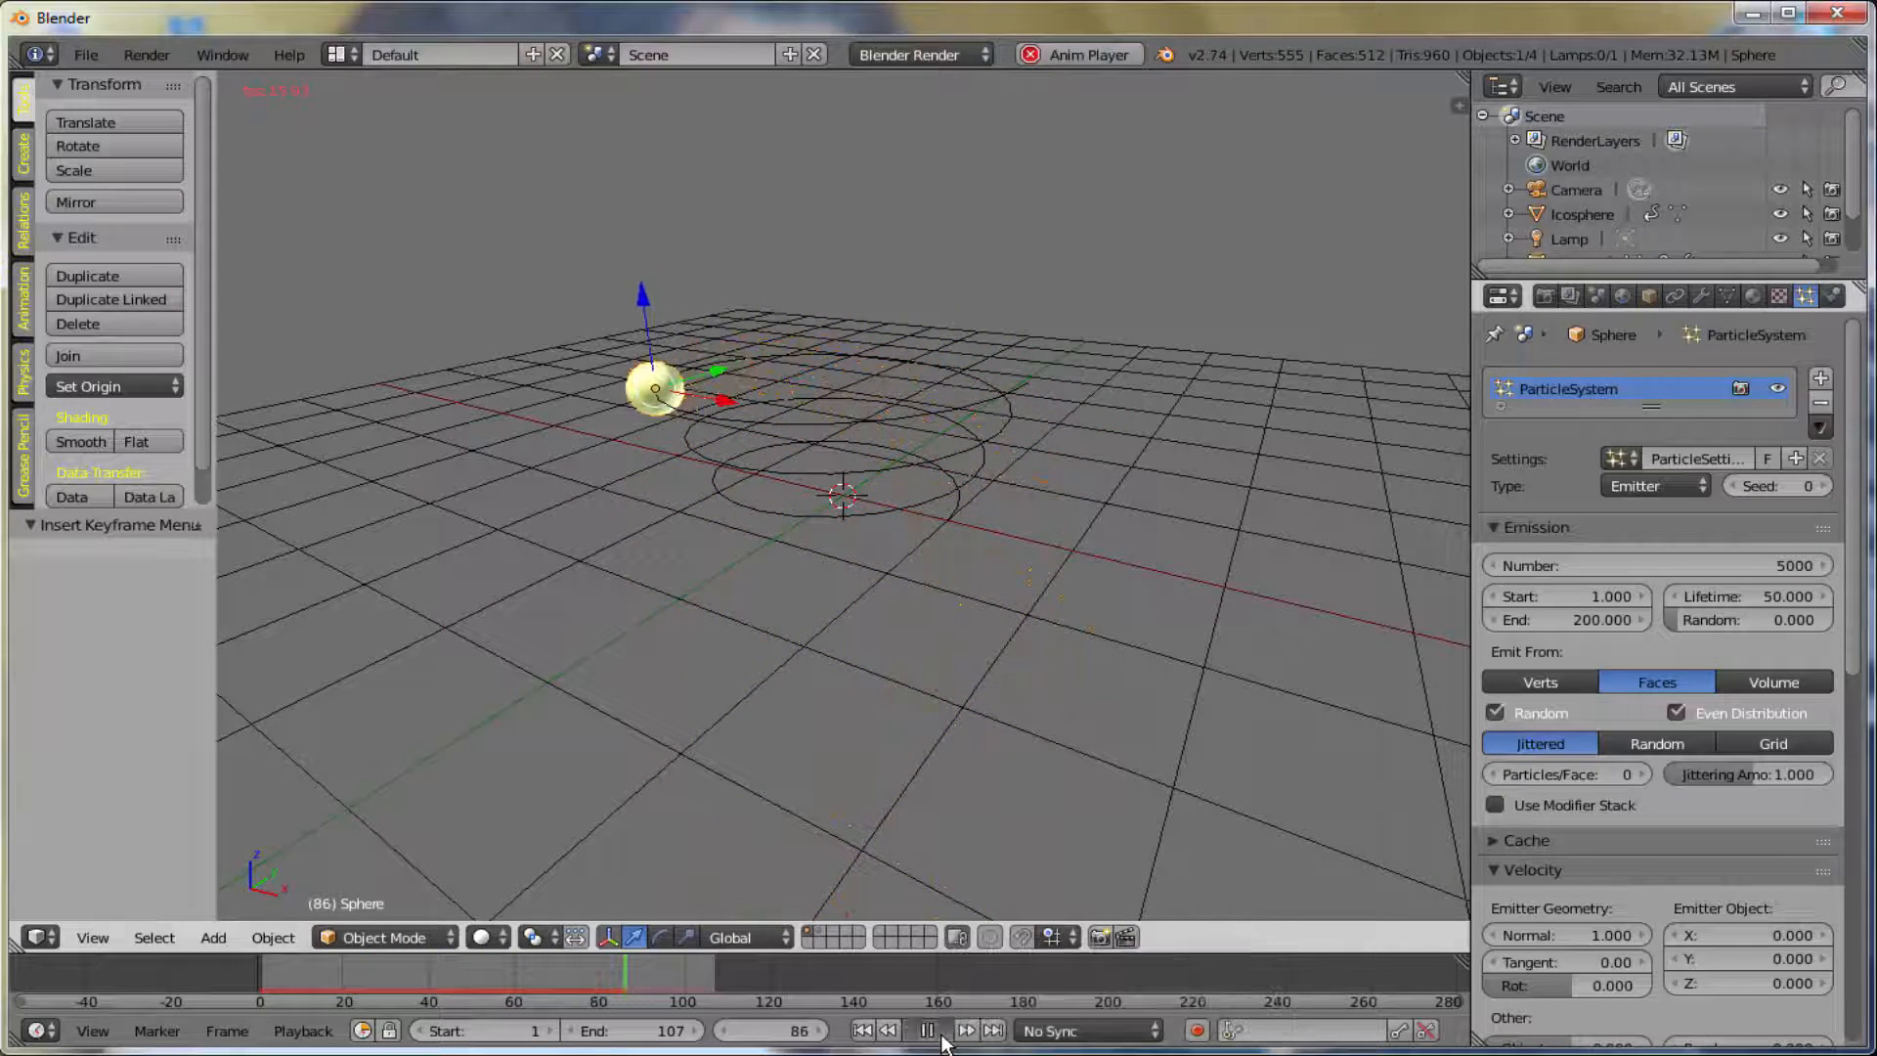
{"action": "left_click", "coordinate": [862, 1030]}
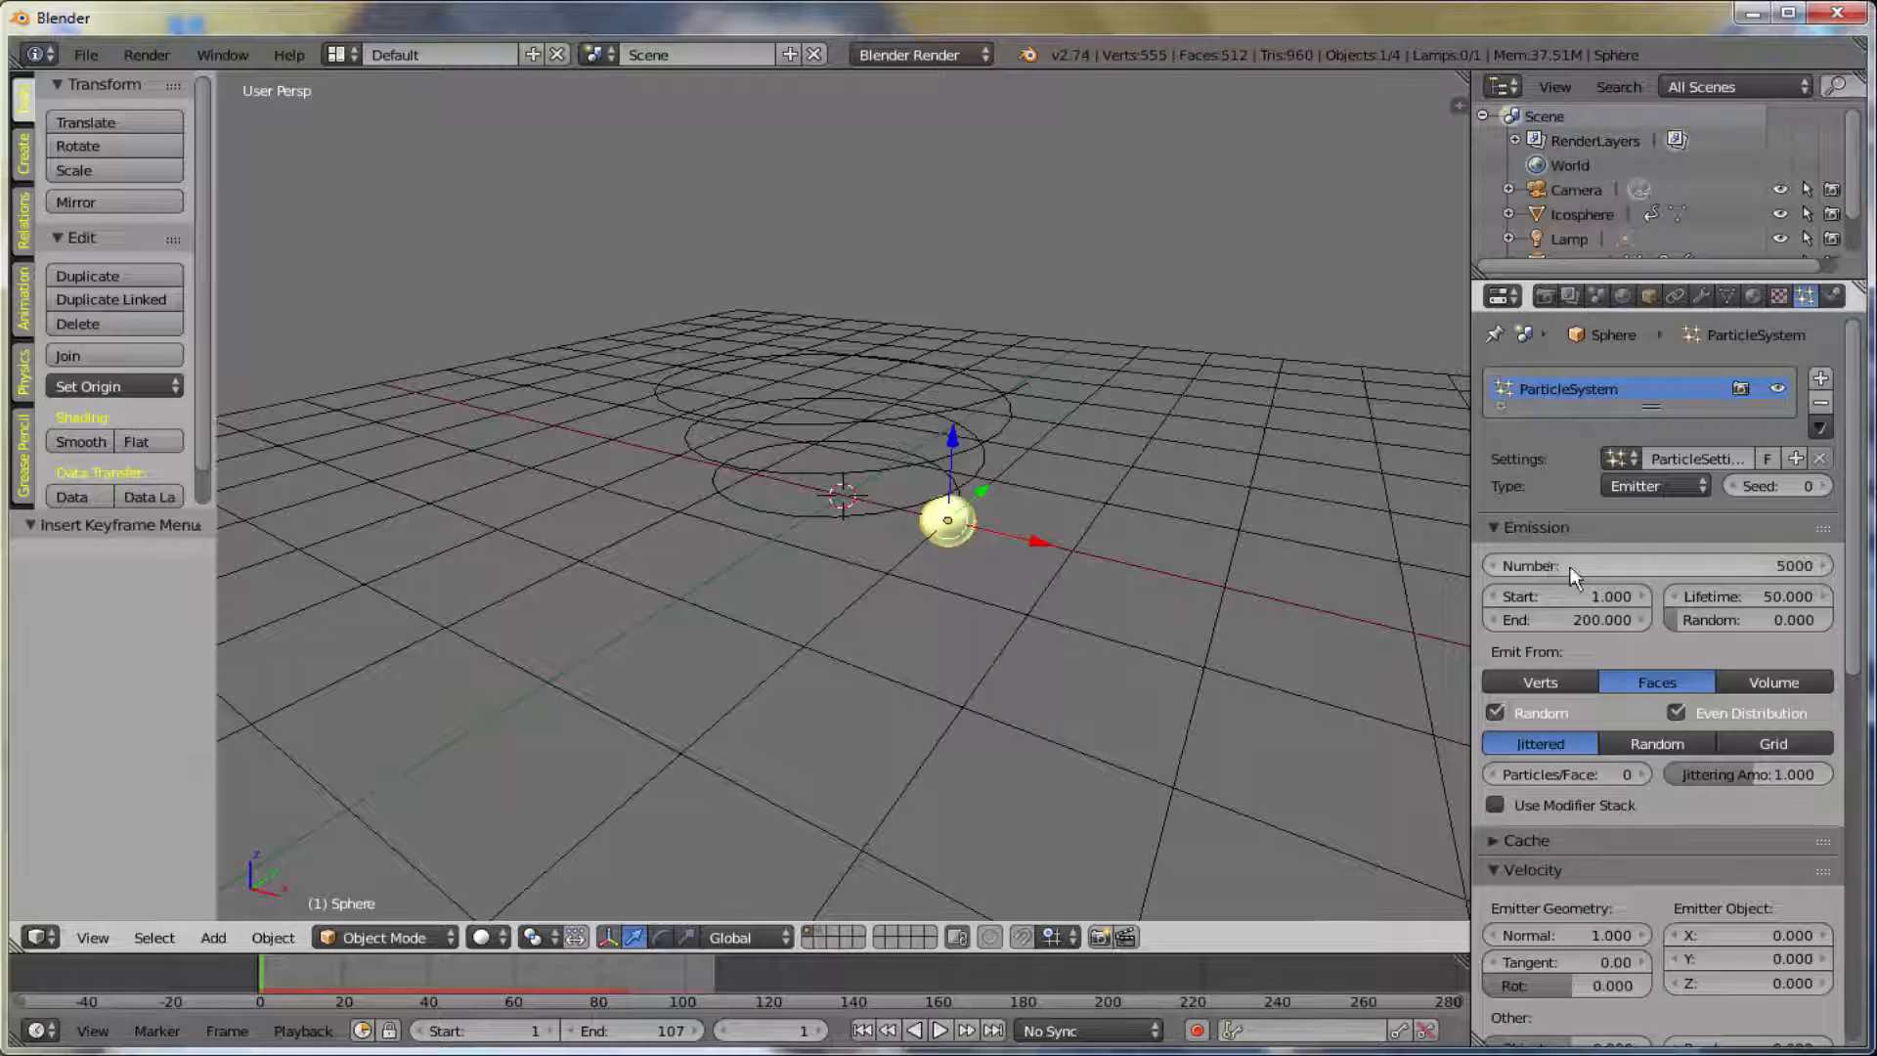
- Set the gravity field weight of the sphere's particles to 0
{"action": "scroll", "coordinate": [1665, 659], "scroll_direction": "down", "scroll_amount": 5}
{"action": "scroll", "coordinate": [1663, 667], "scroll_direction": "down", "scroll_amount": 10}
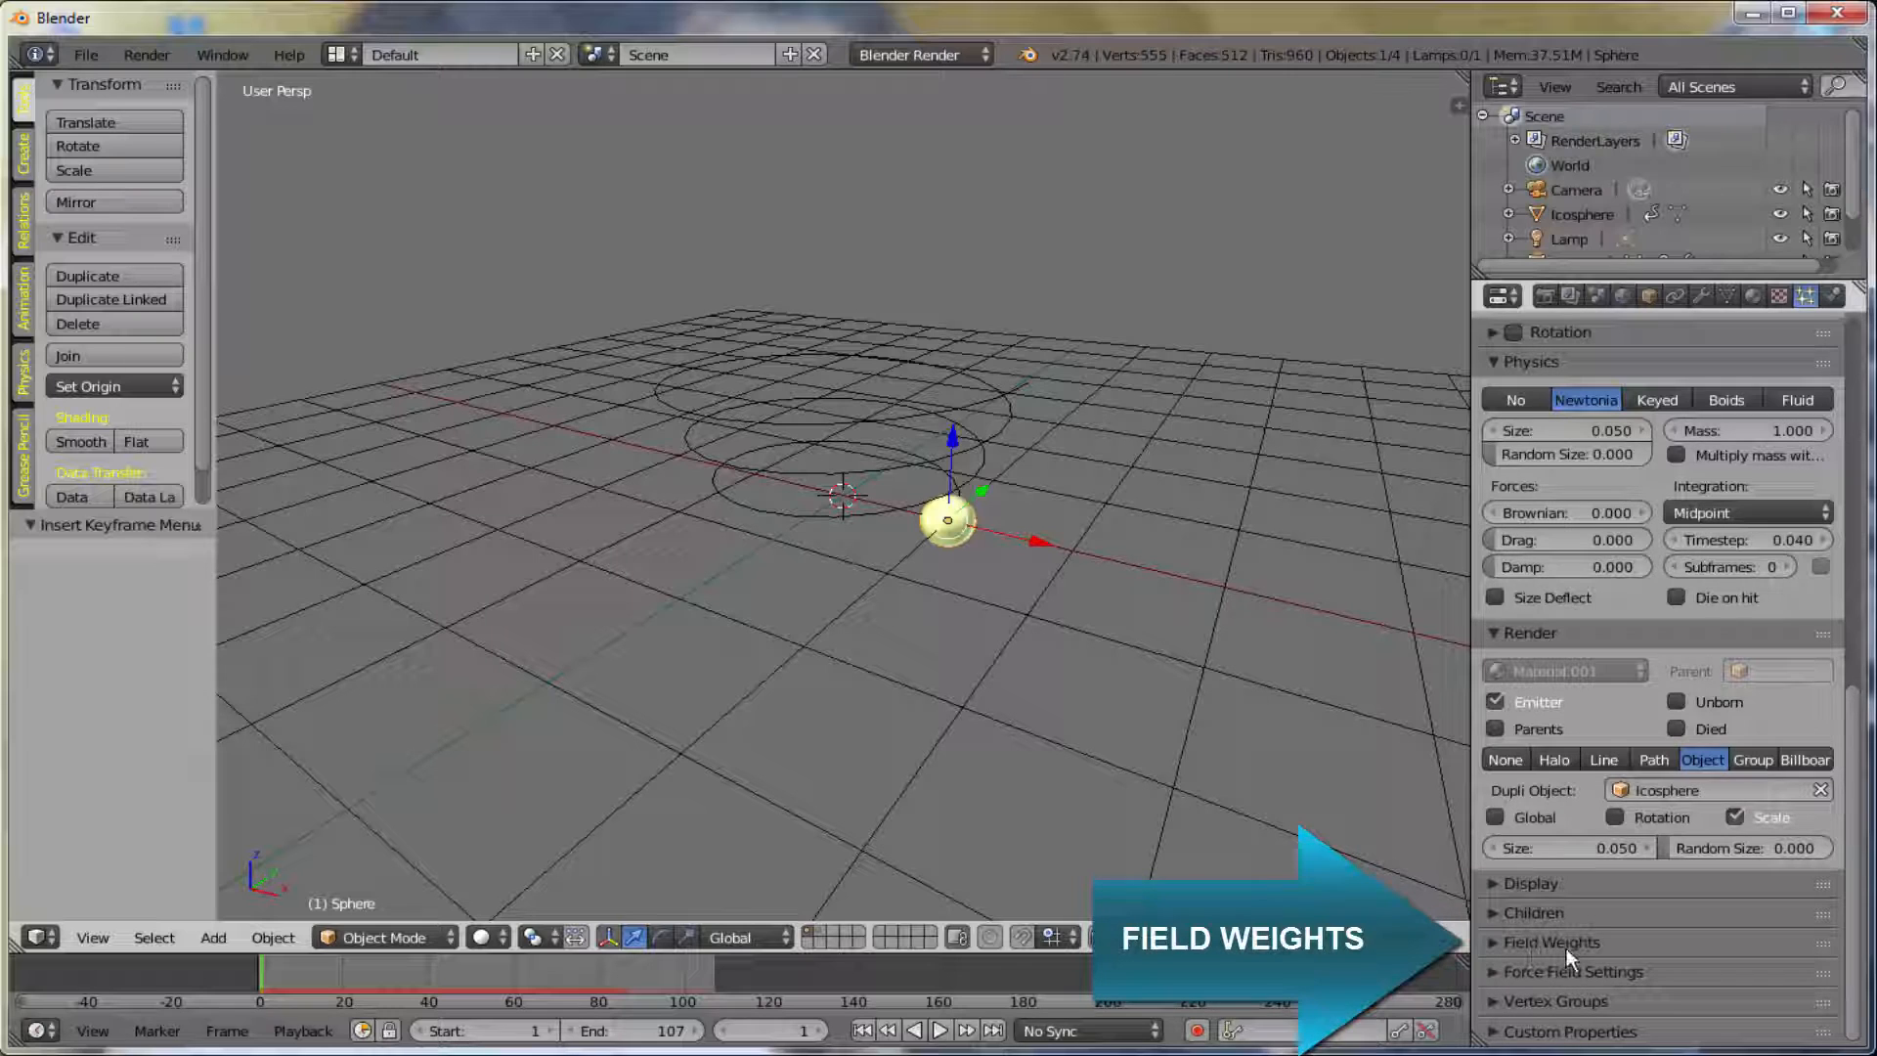
{"action": "left_click", "coordinate": [1494, 940]}
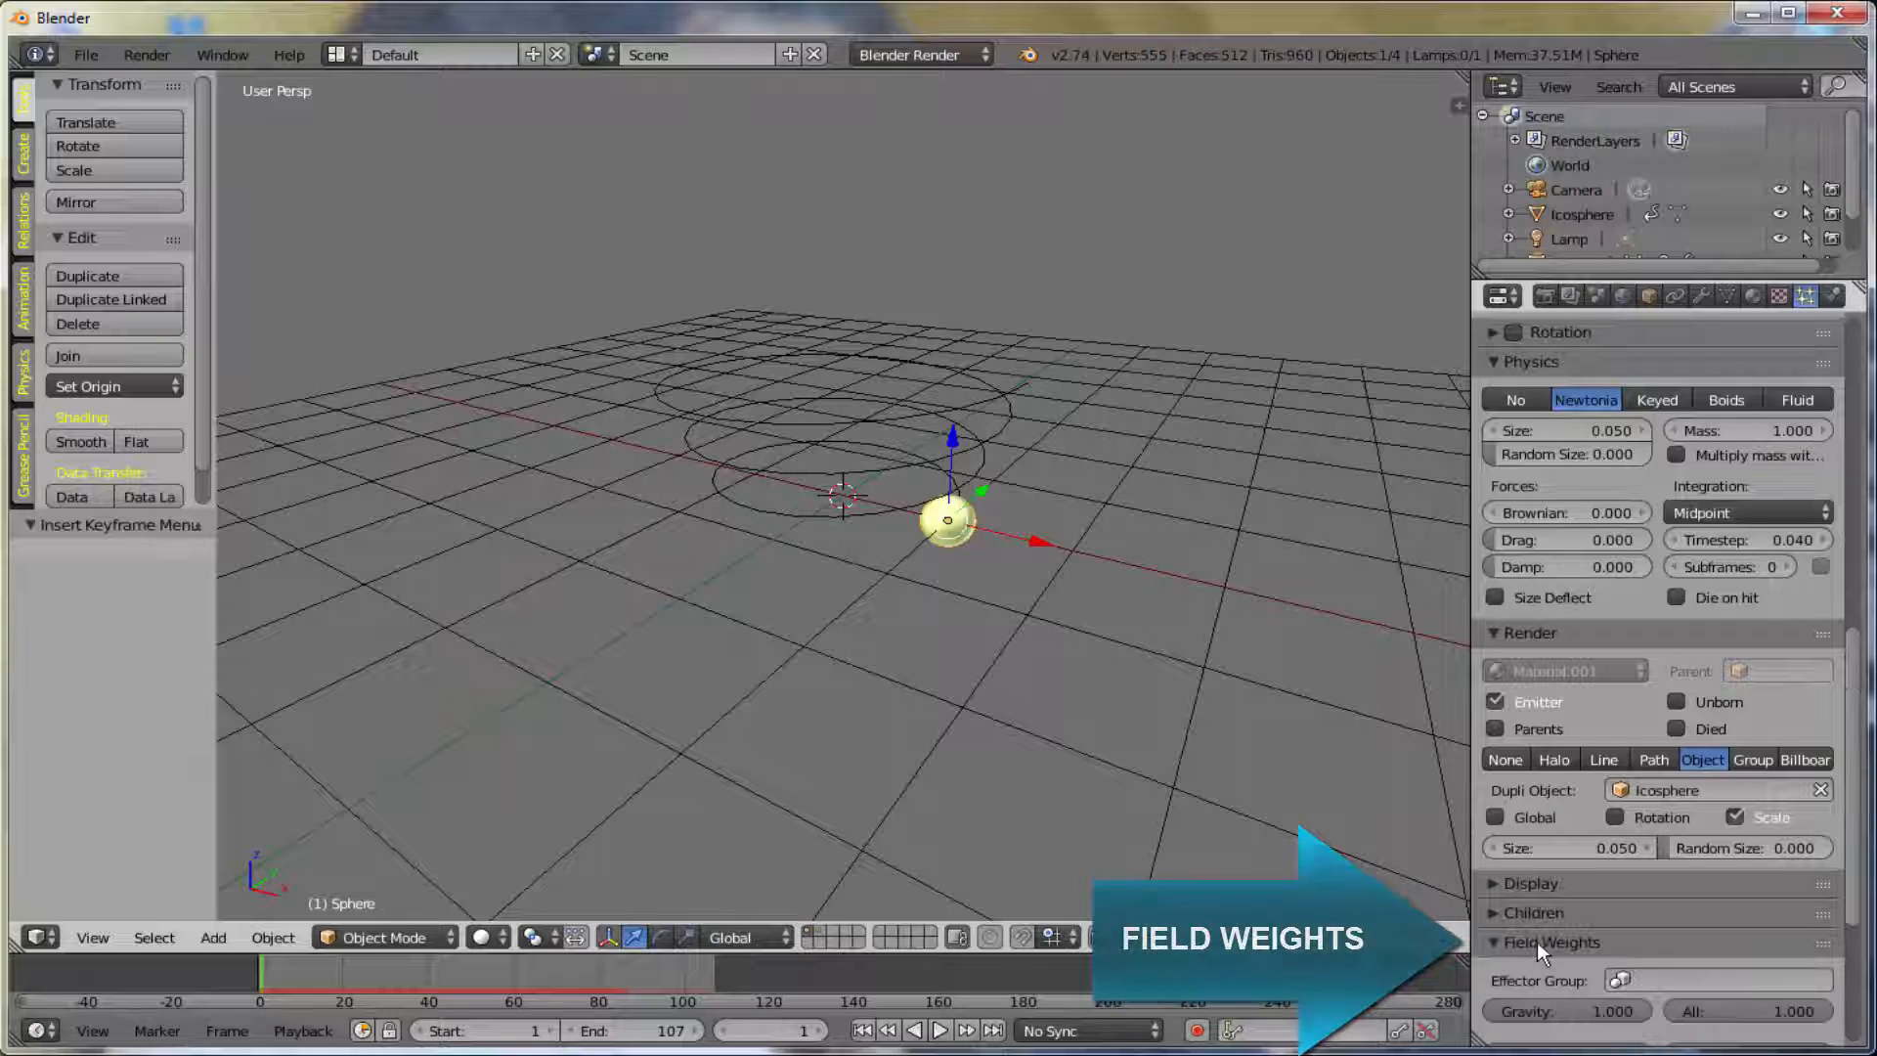
{"action": "scroll", "coordinate": [1582, 964], "scroll_direction": "down", "scroll_amount": 5}
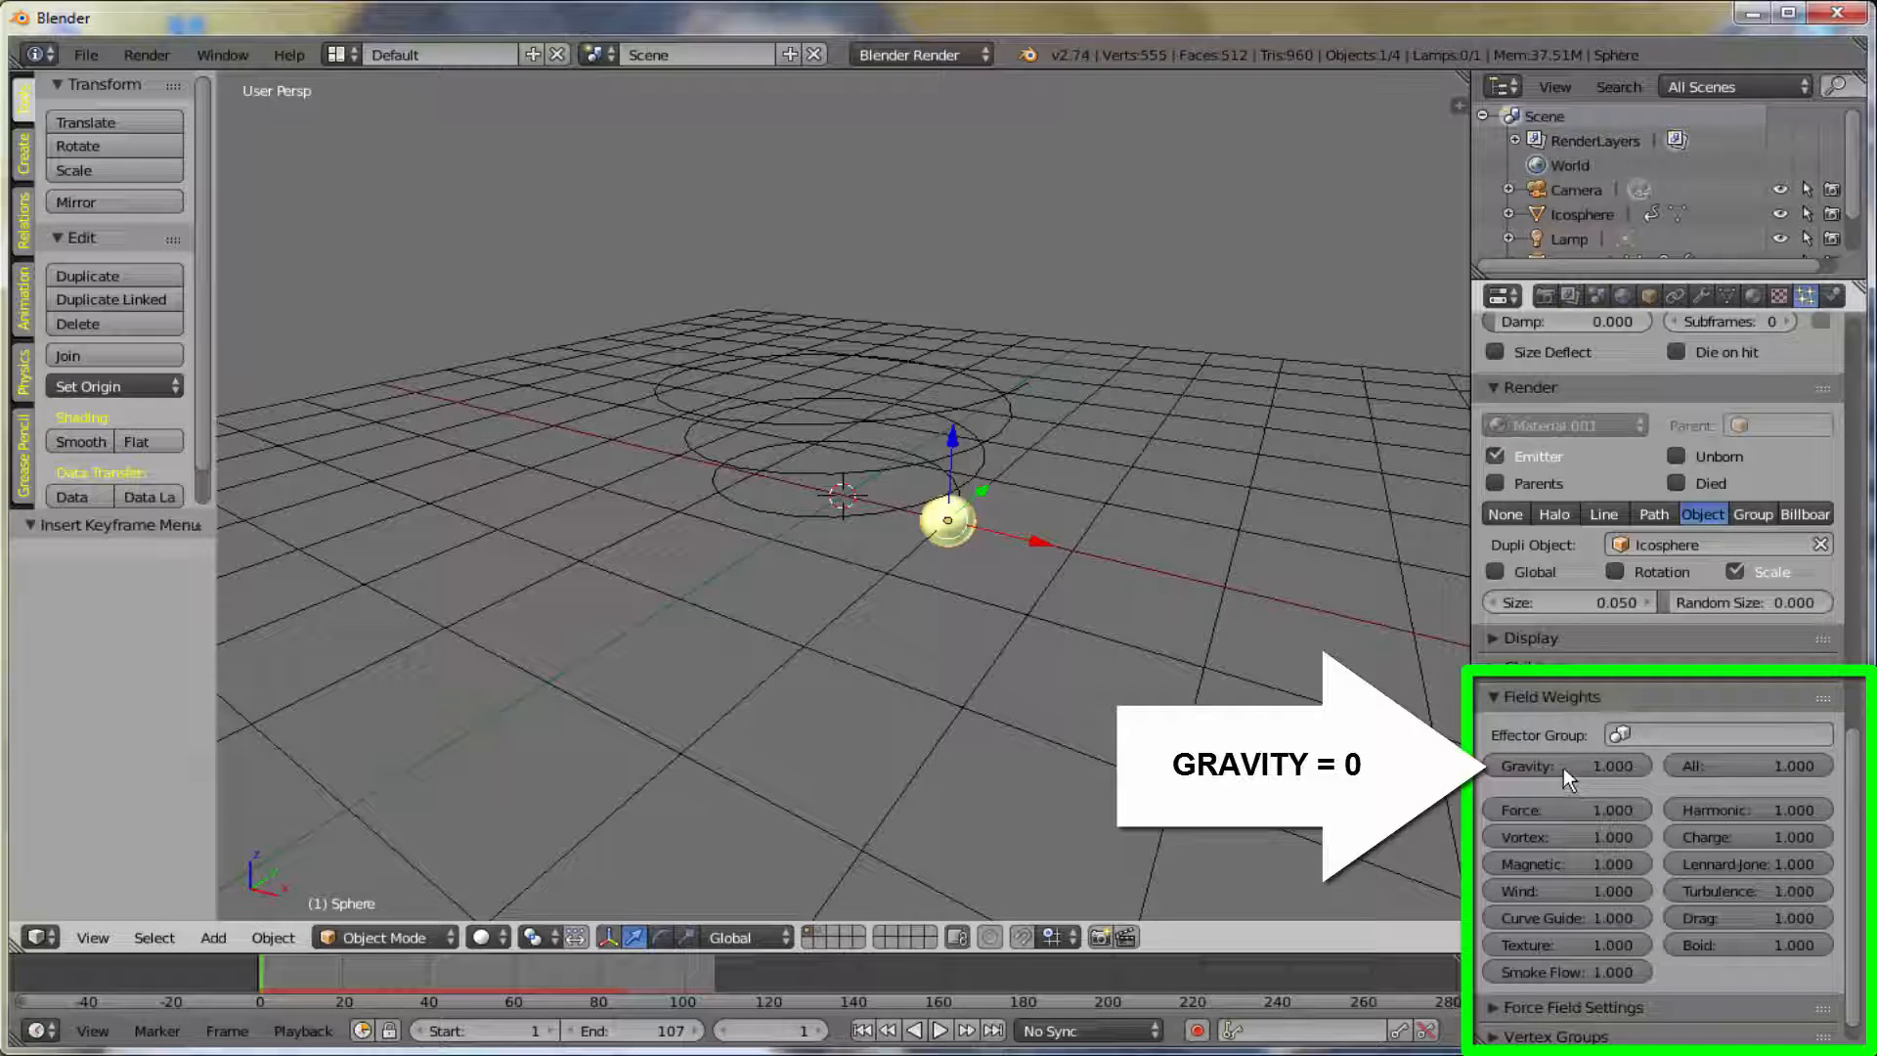
{"action": "left_click", "coordinate": [1563, 767]}
{"action": "type", "text": "0"}
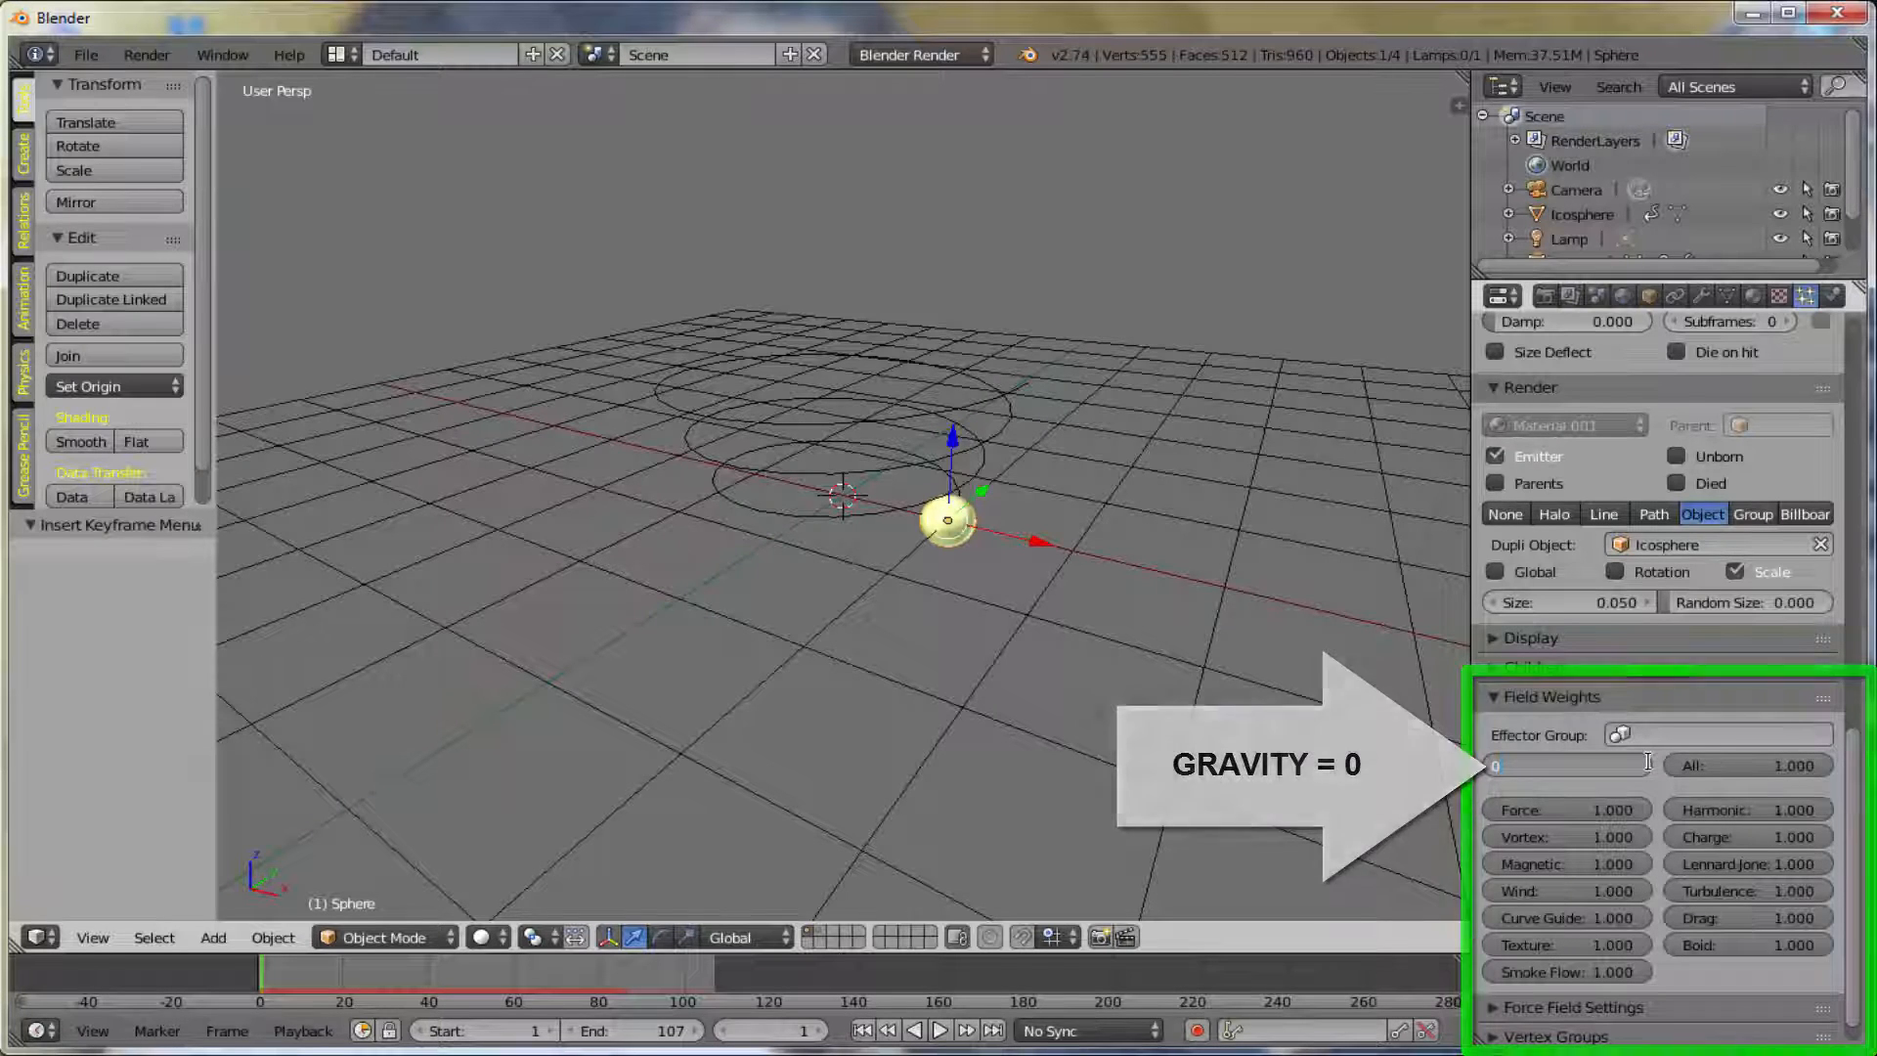
{"action": "key", "text": "Return"}
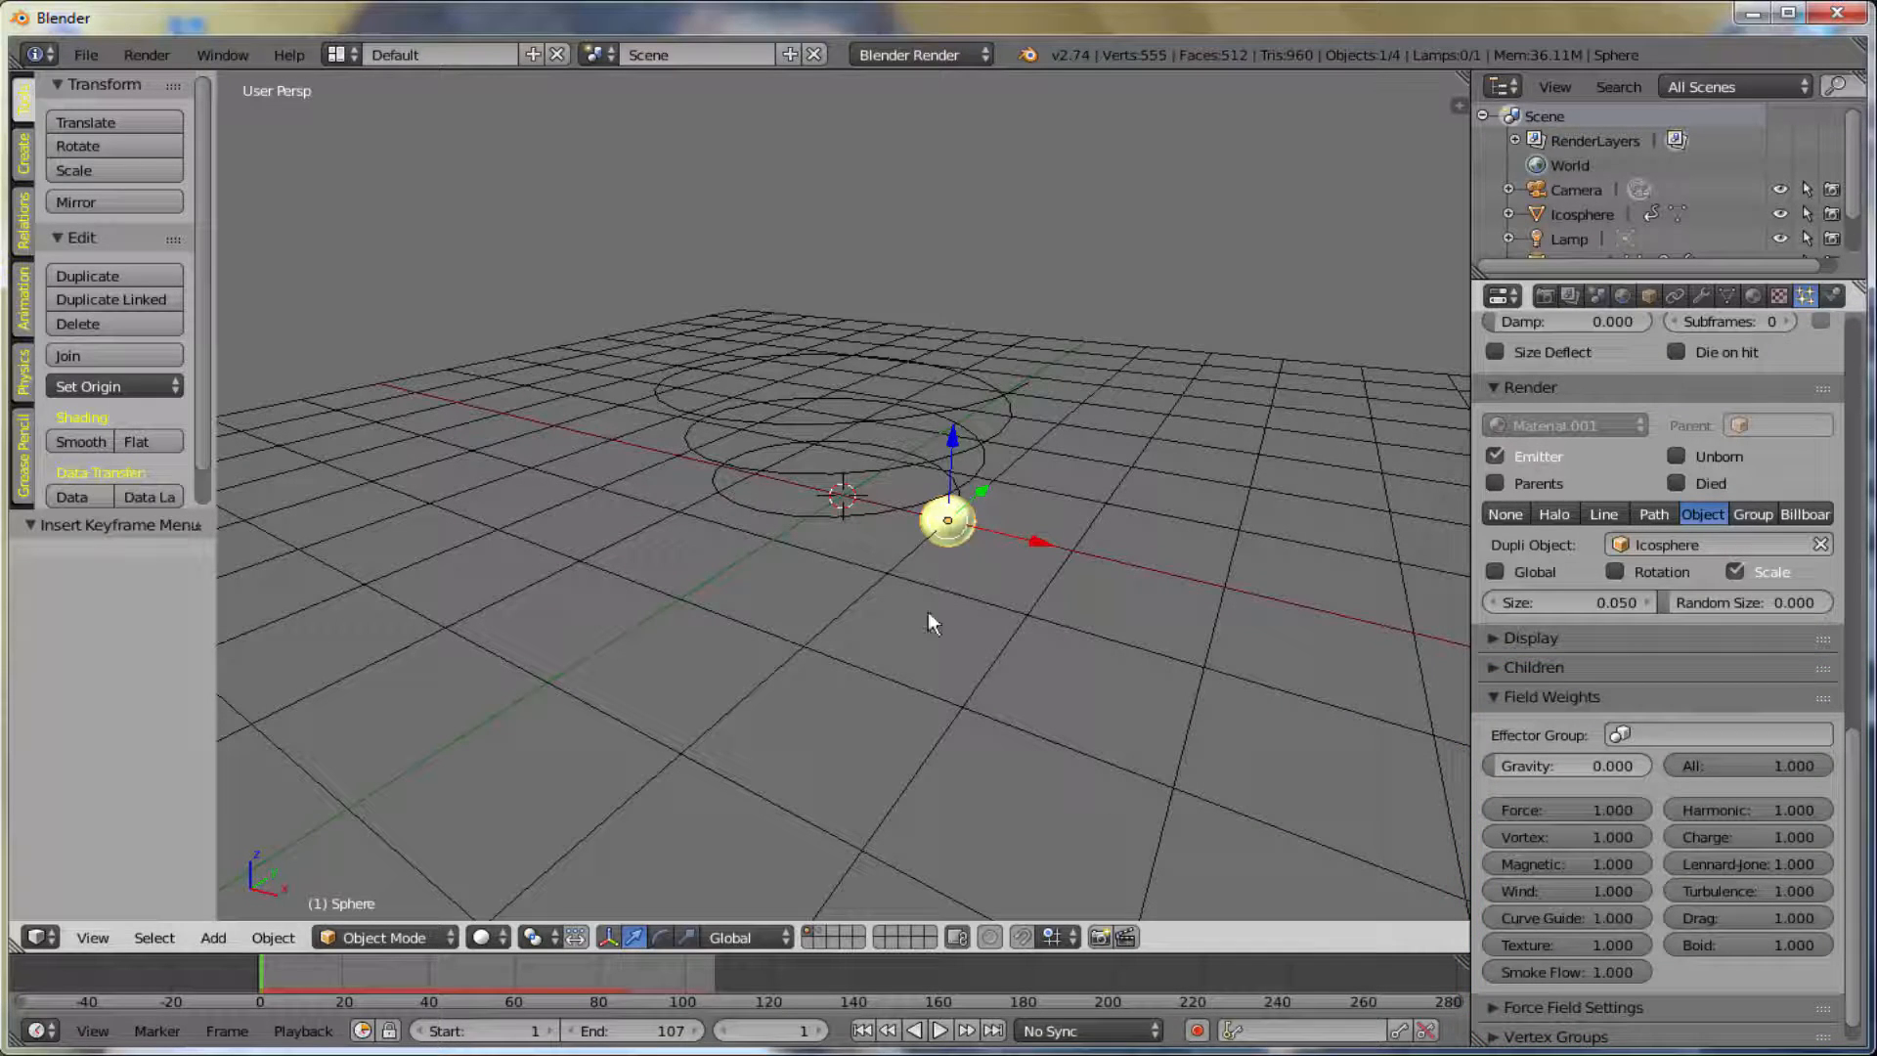
- Play the animation to preview the particles without gravity, and rewind to the first frame
{"action": "left_click", "coordinate": [940, 1031]}
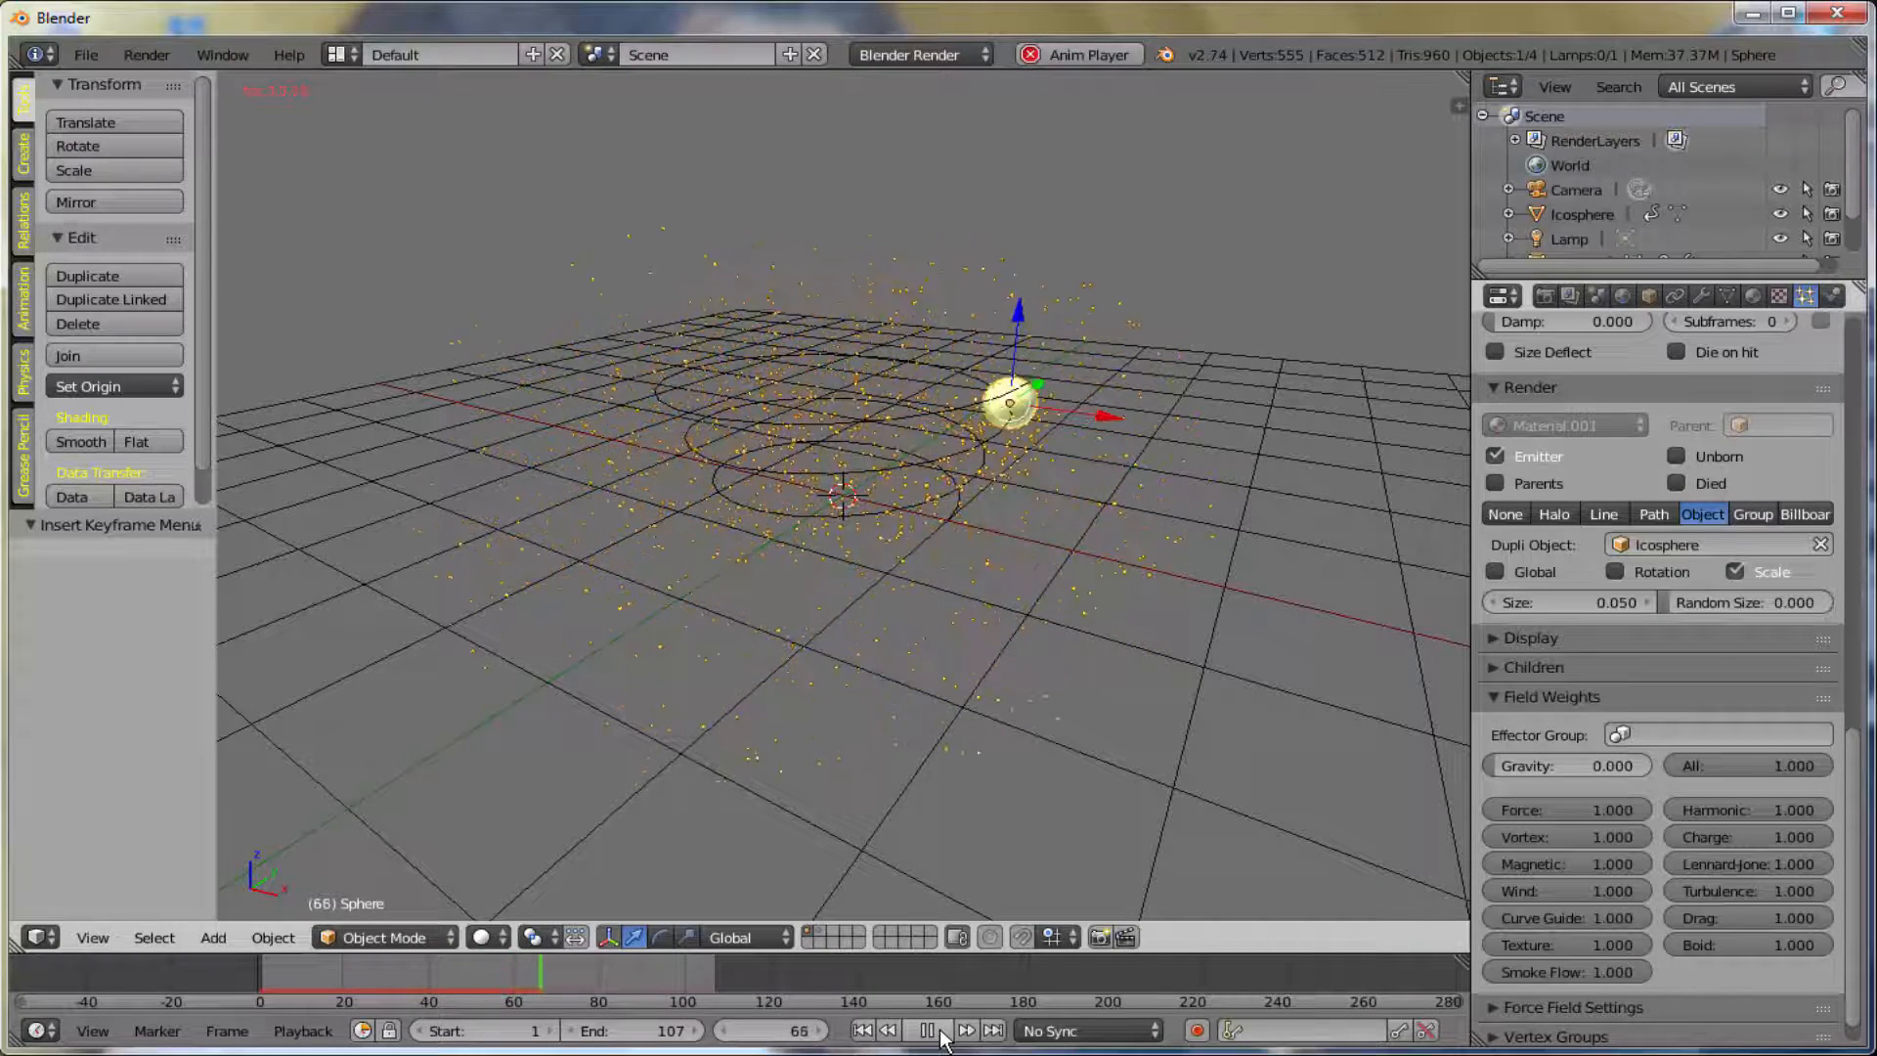
{"action": "left_click", "coordinate": [929, 1031]}
{"action": "left_click", "coordinate": [862, 1031]}
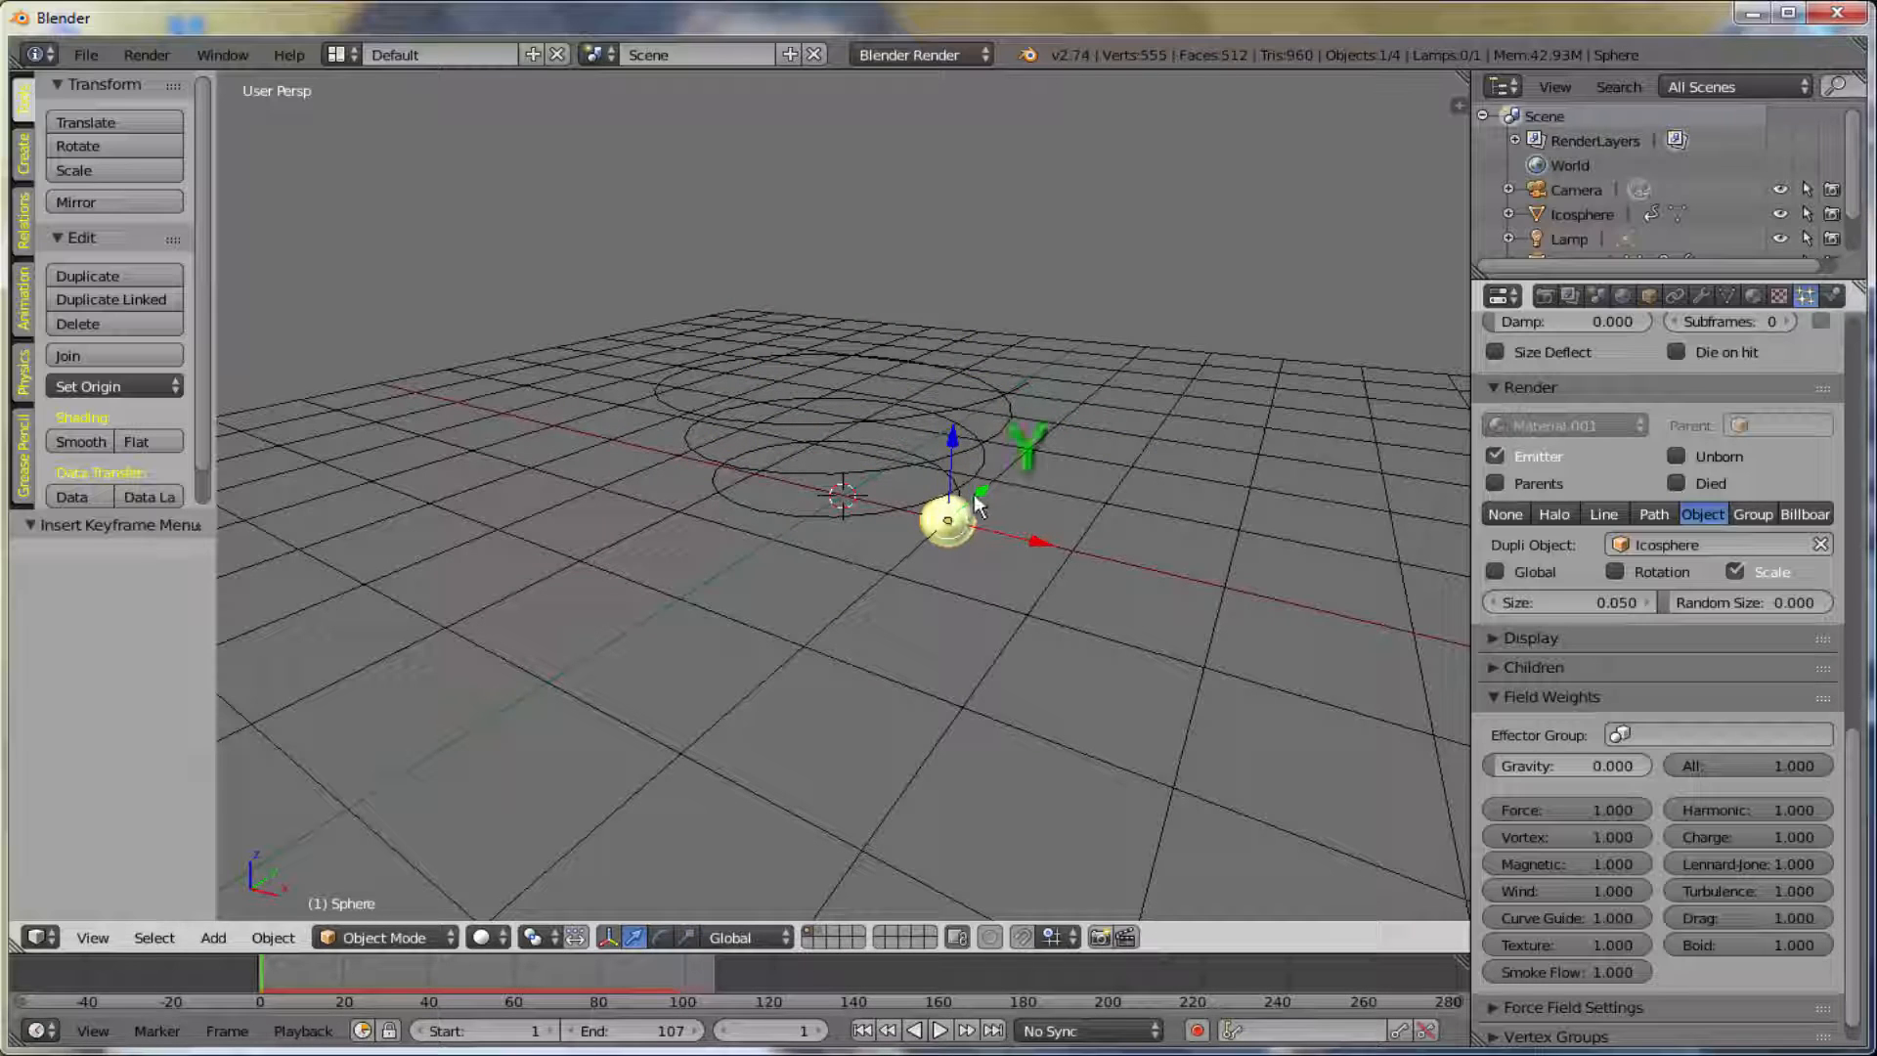
- Set the emitter object's Y velocity to -5 in the sphere's particle system
{"action": "scroll", "coordinate": [1713, 659], "scroll_direction": "up", "scroll_amount": 15}
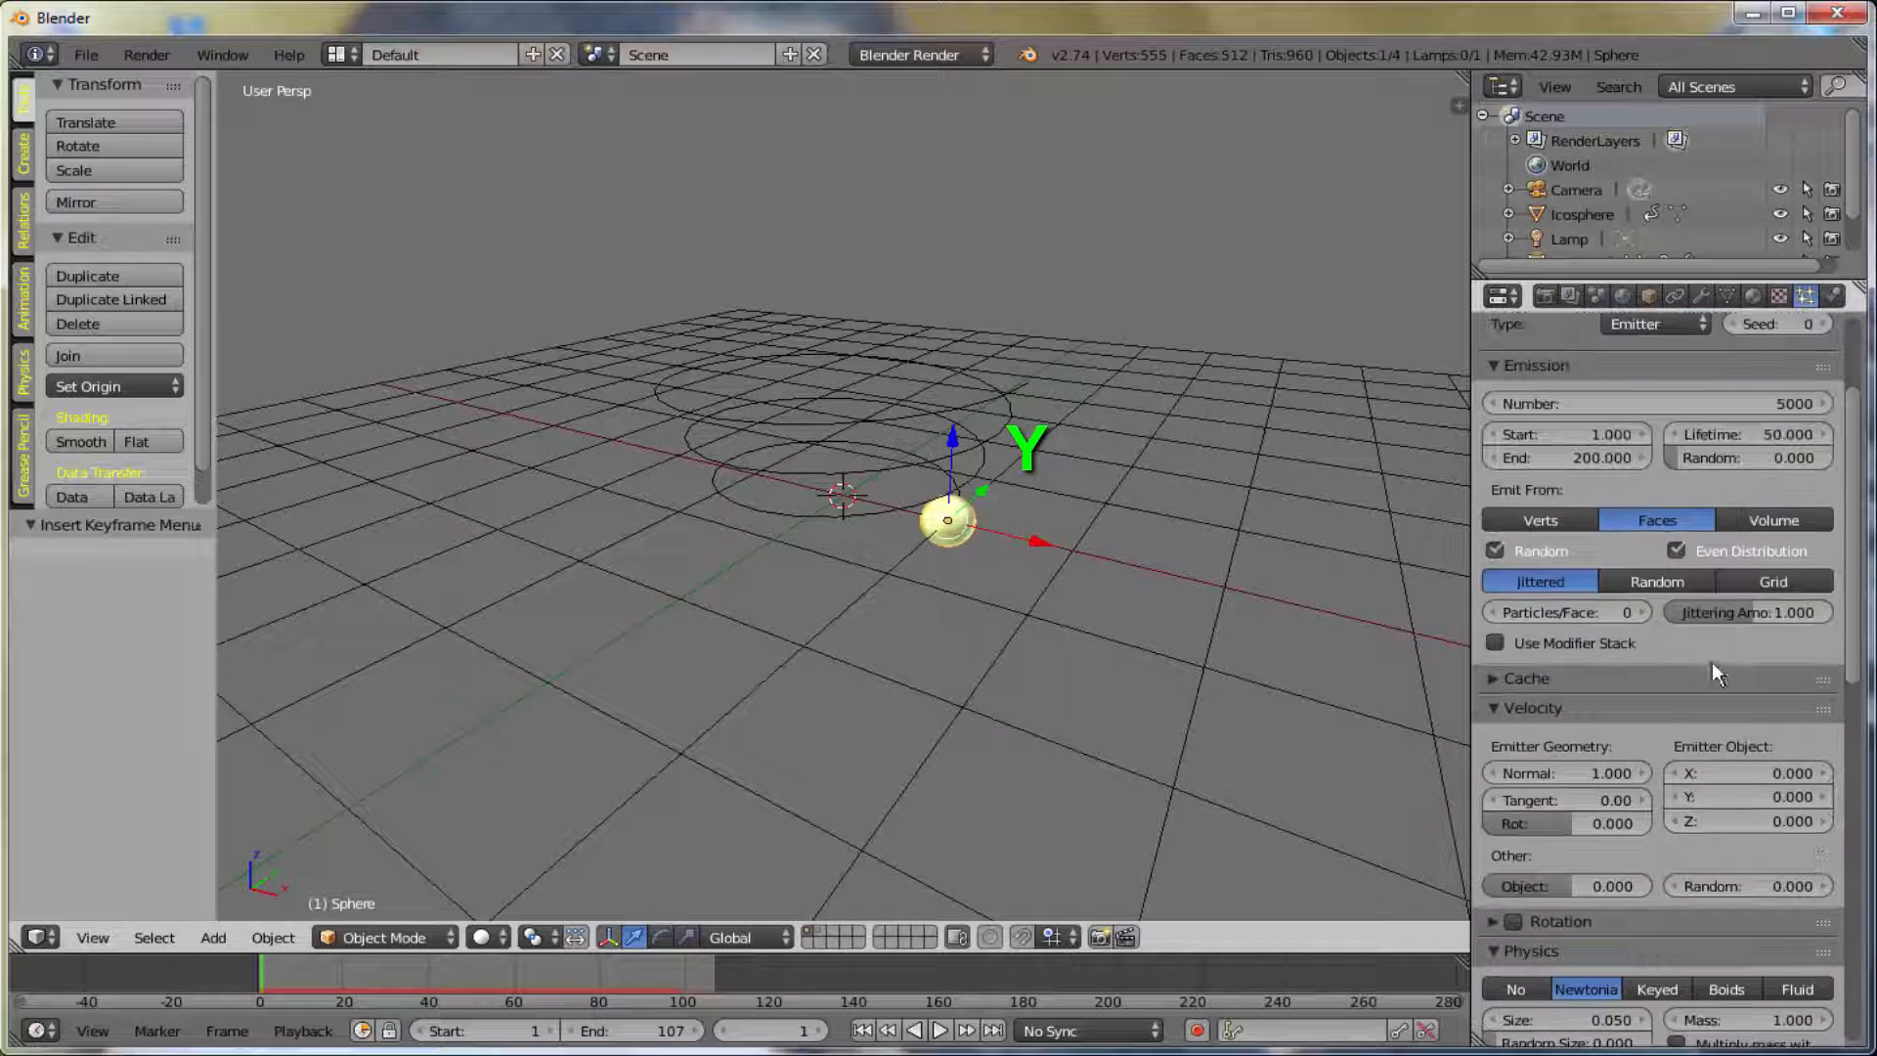
{"action": "right_click", "coordinate": [950, 508]}
{"action": "right_click", "coordinate": [959, 521]}
{"action": "scroll", "coordinate": [1664, 656], "scroll_direction": "up", "scroll_amount": 4}
{"action": "scroll", "coordinate": [1664, 655], "scroll_direction": "down", "scroll_amount": 5}
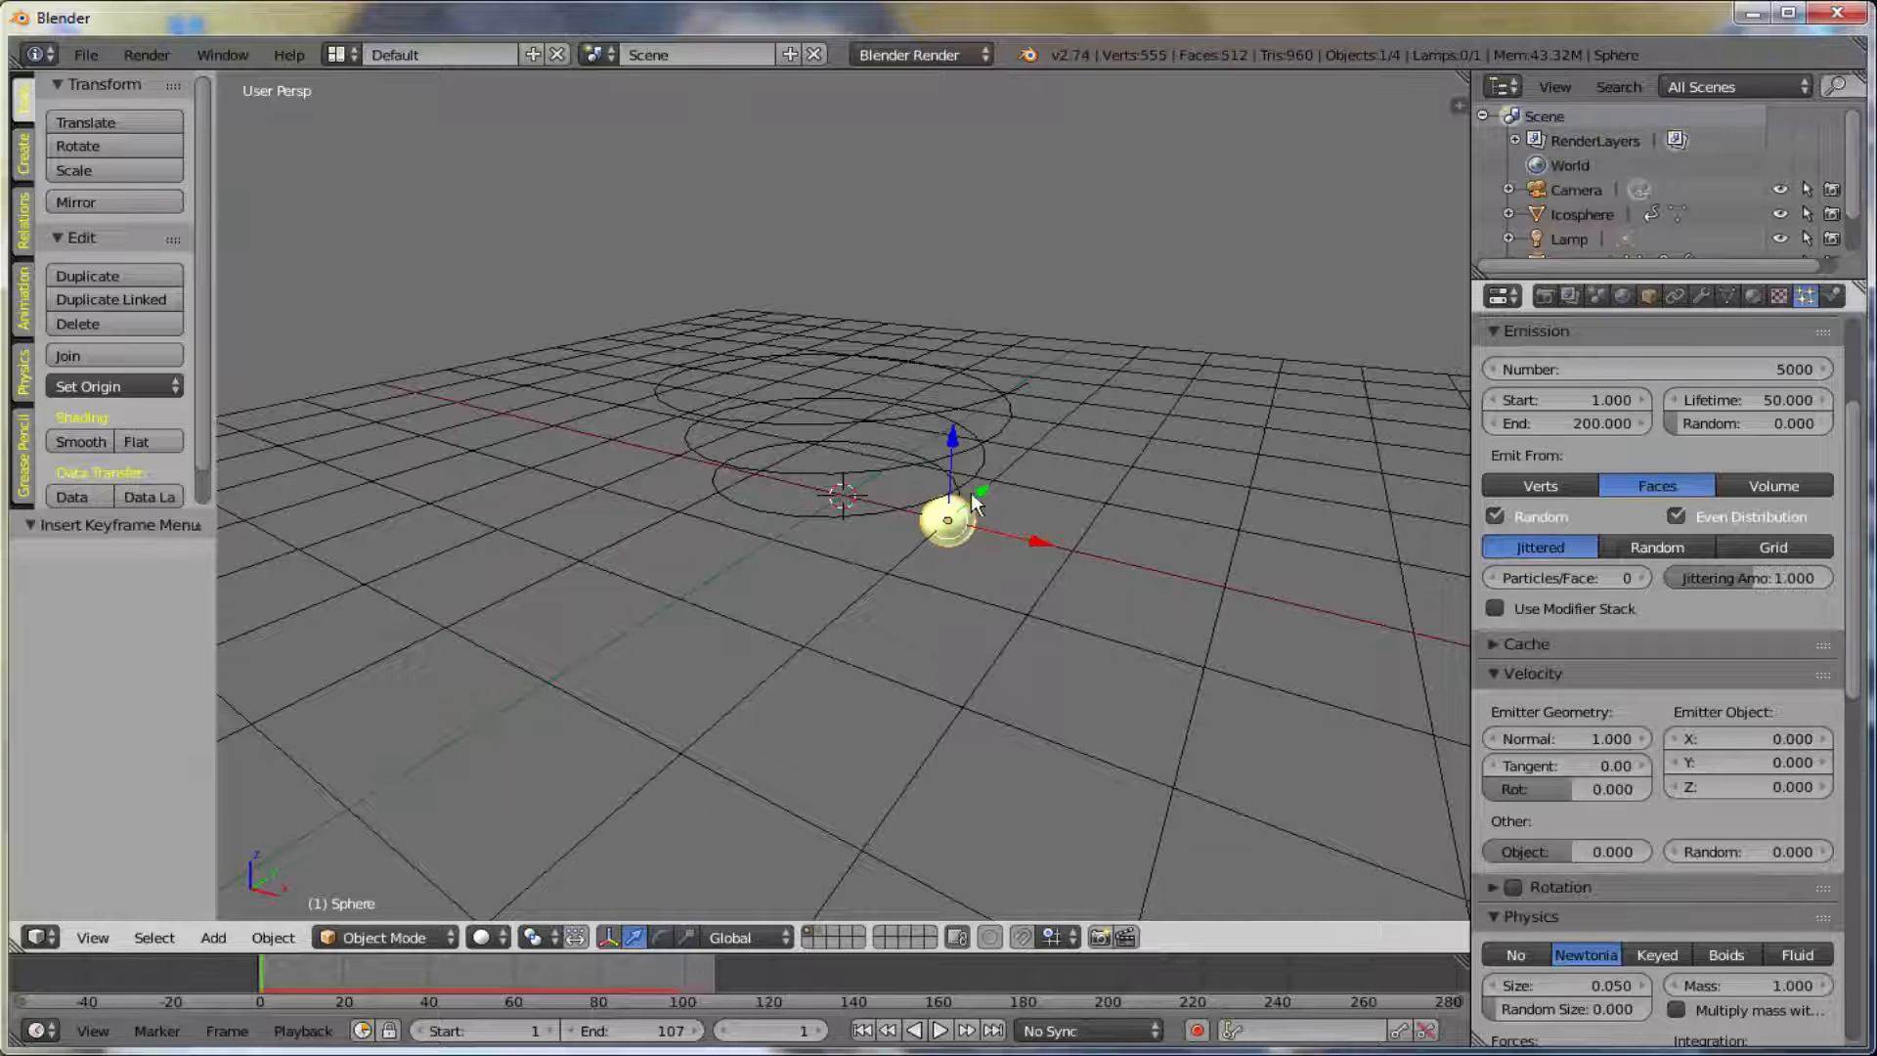
{"action": "left_click", "coordinate": [1715, 760]}
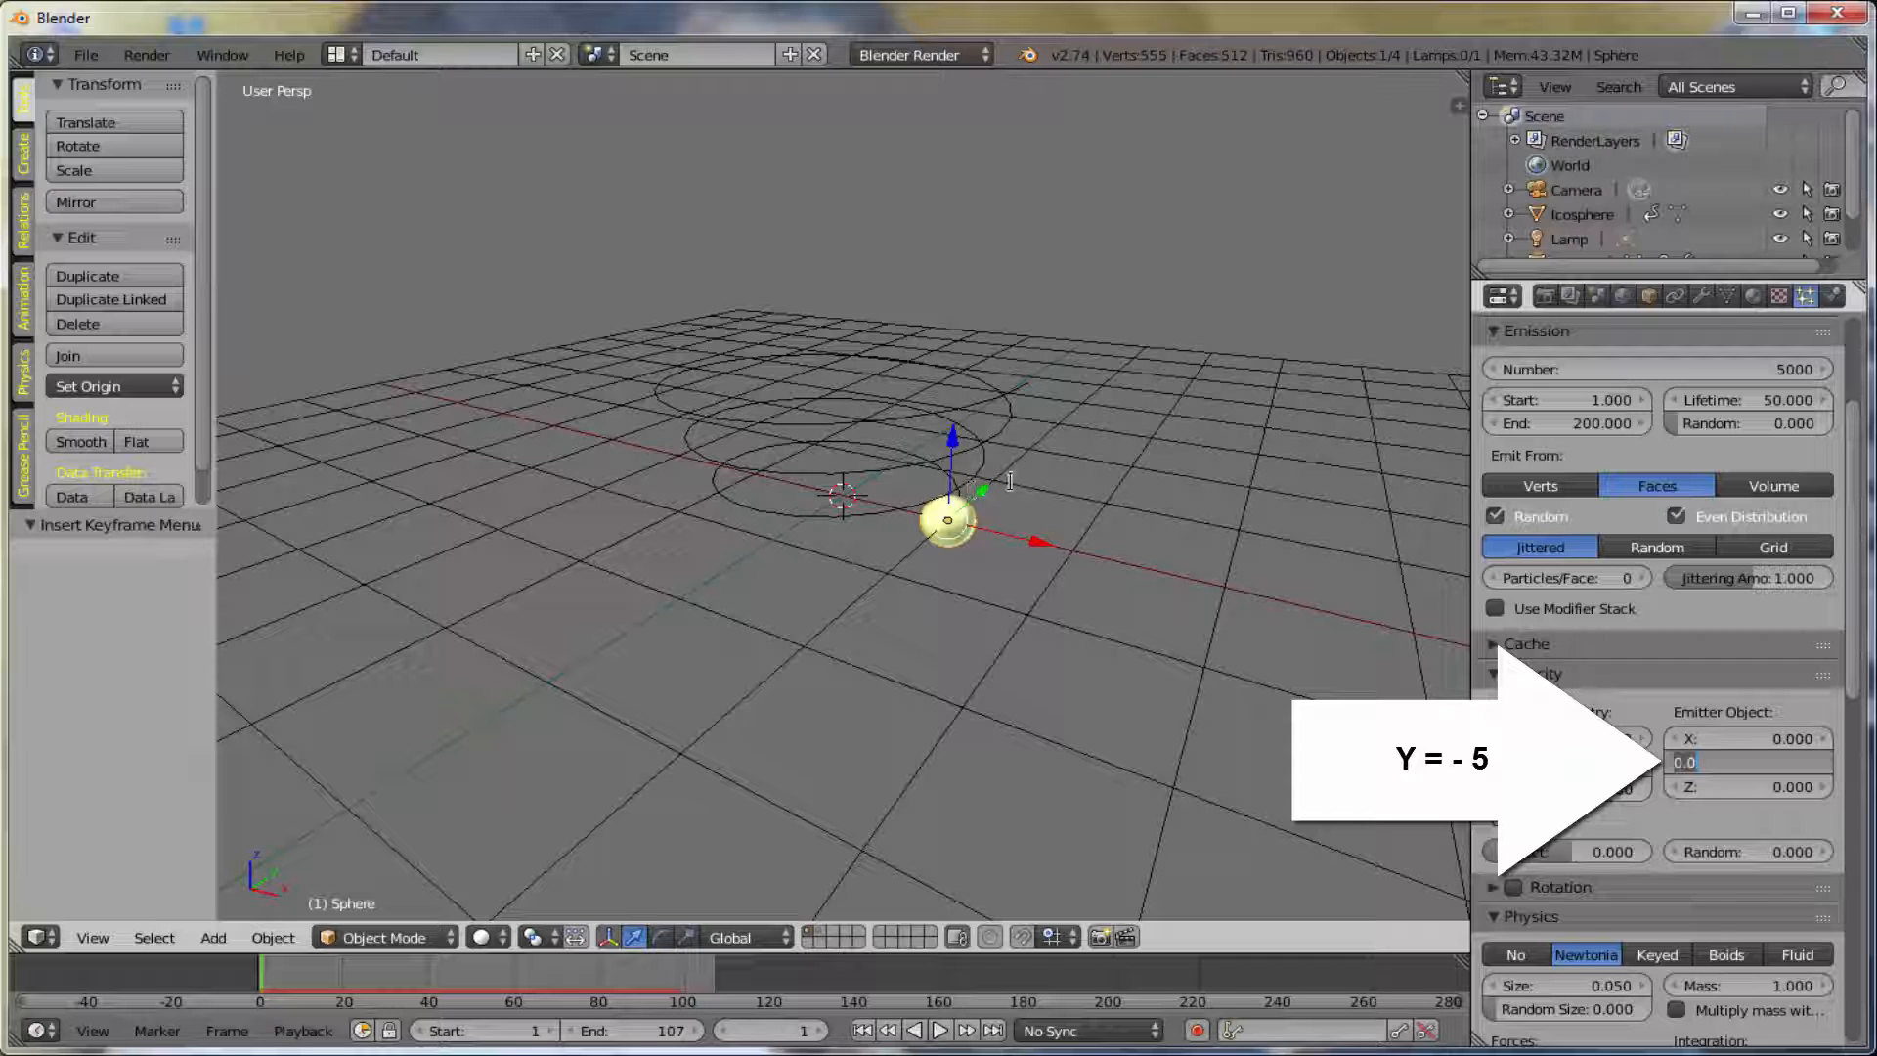
{"action": "key", "text": "BackSpace"}
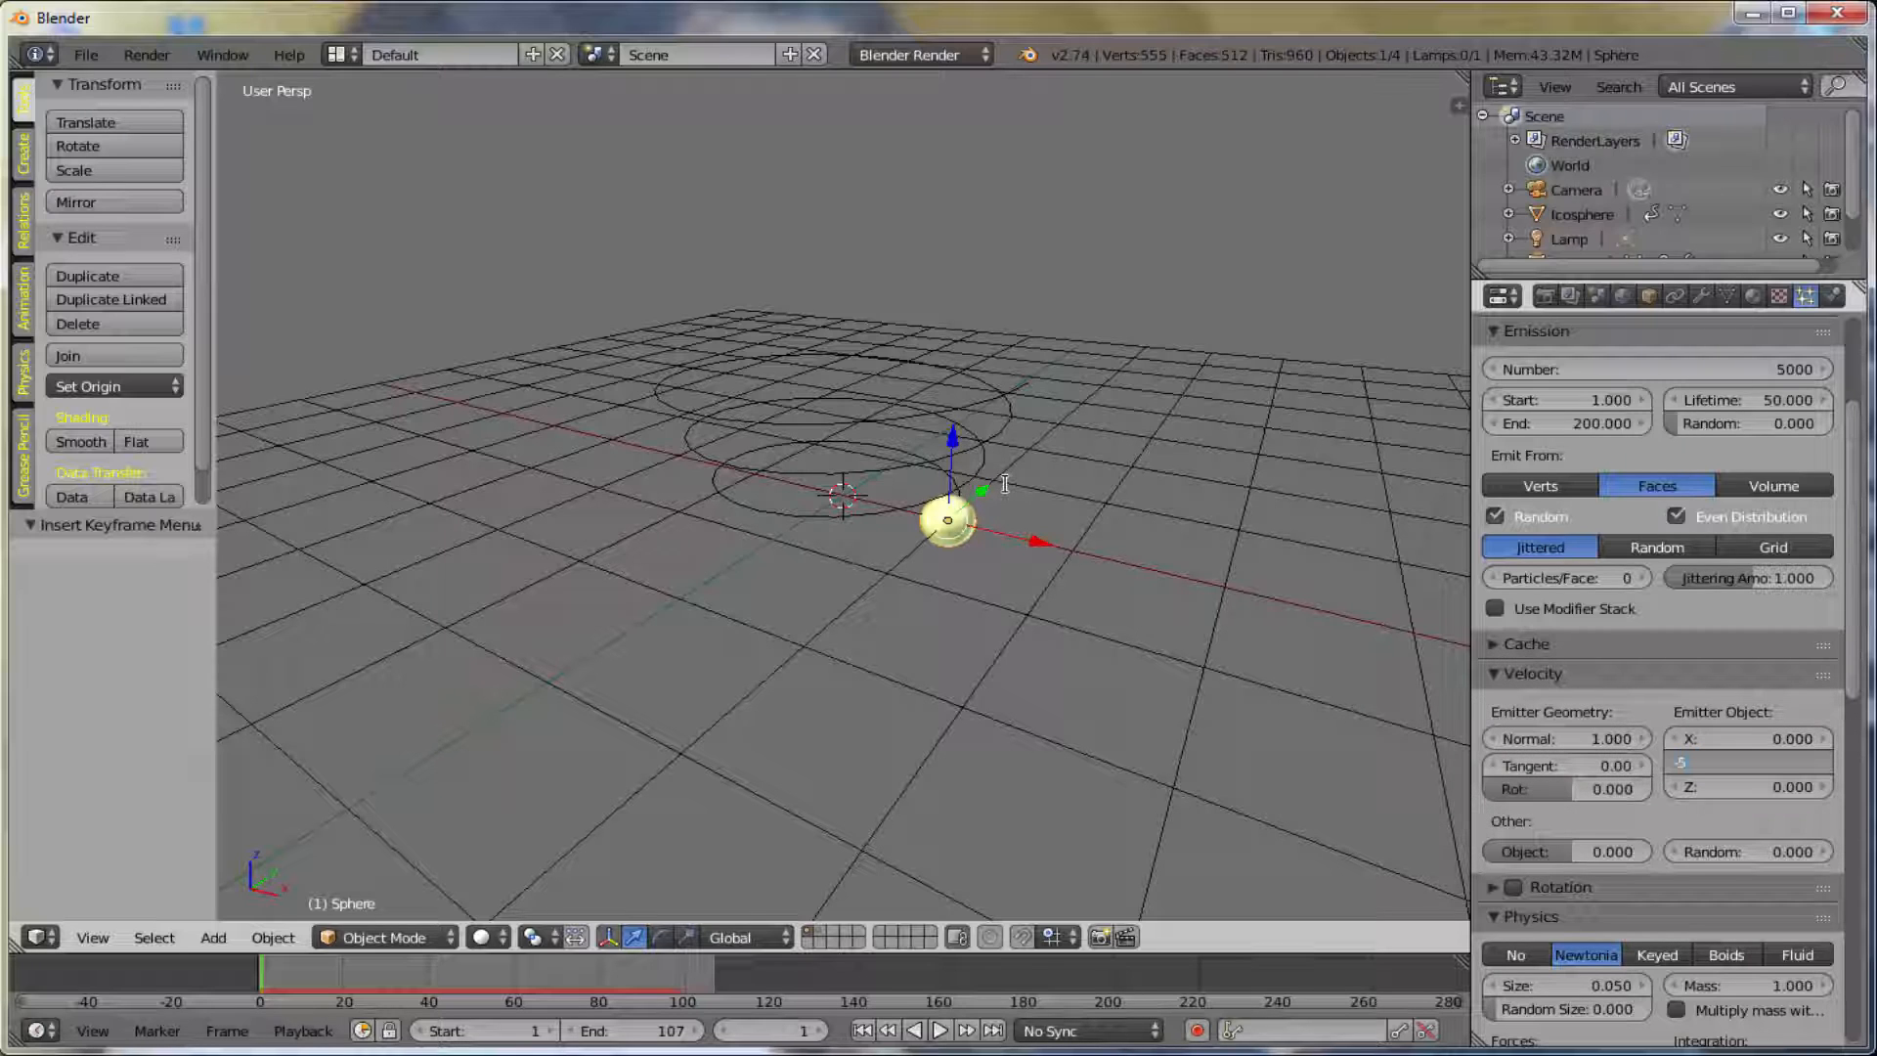
{"action": "type", "text": "-5"}
{"action": "key", "text": "Return"}
- Play the animation to preview the particle trail, stop it at frame 36, and render that frame as a test
{"action": "key", "text": "alt+a"}
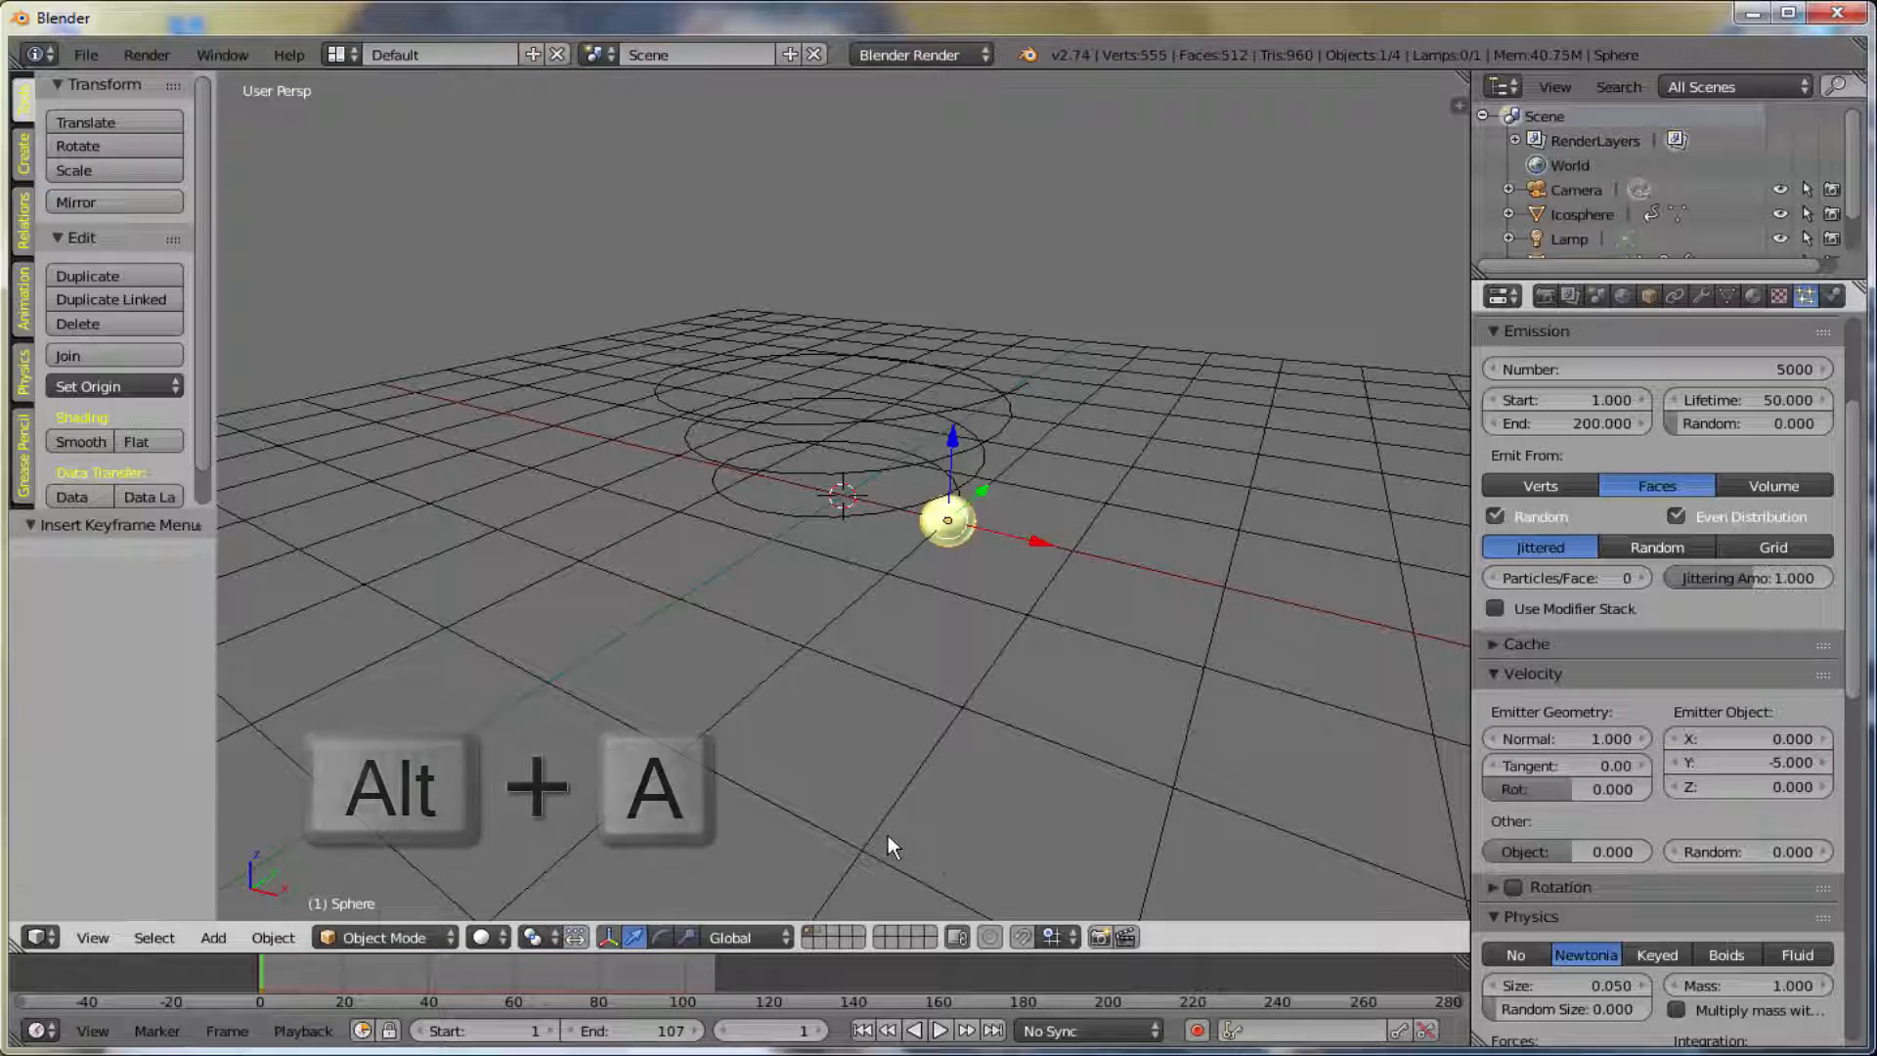
{"action": "left_click", "coordinate": [938, 1030]}
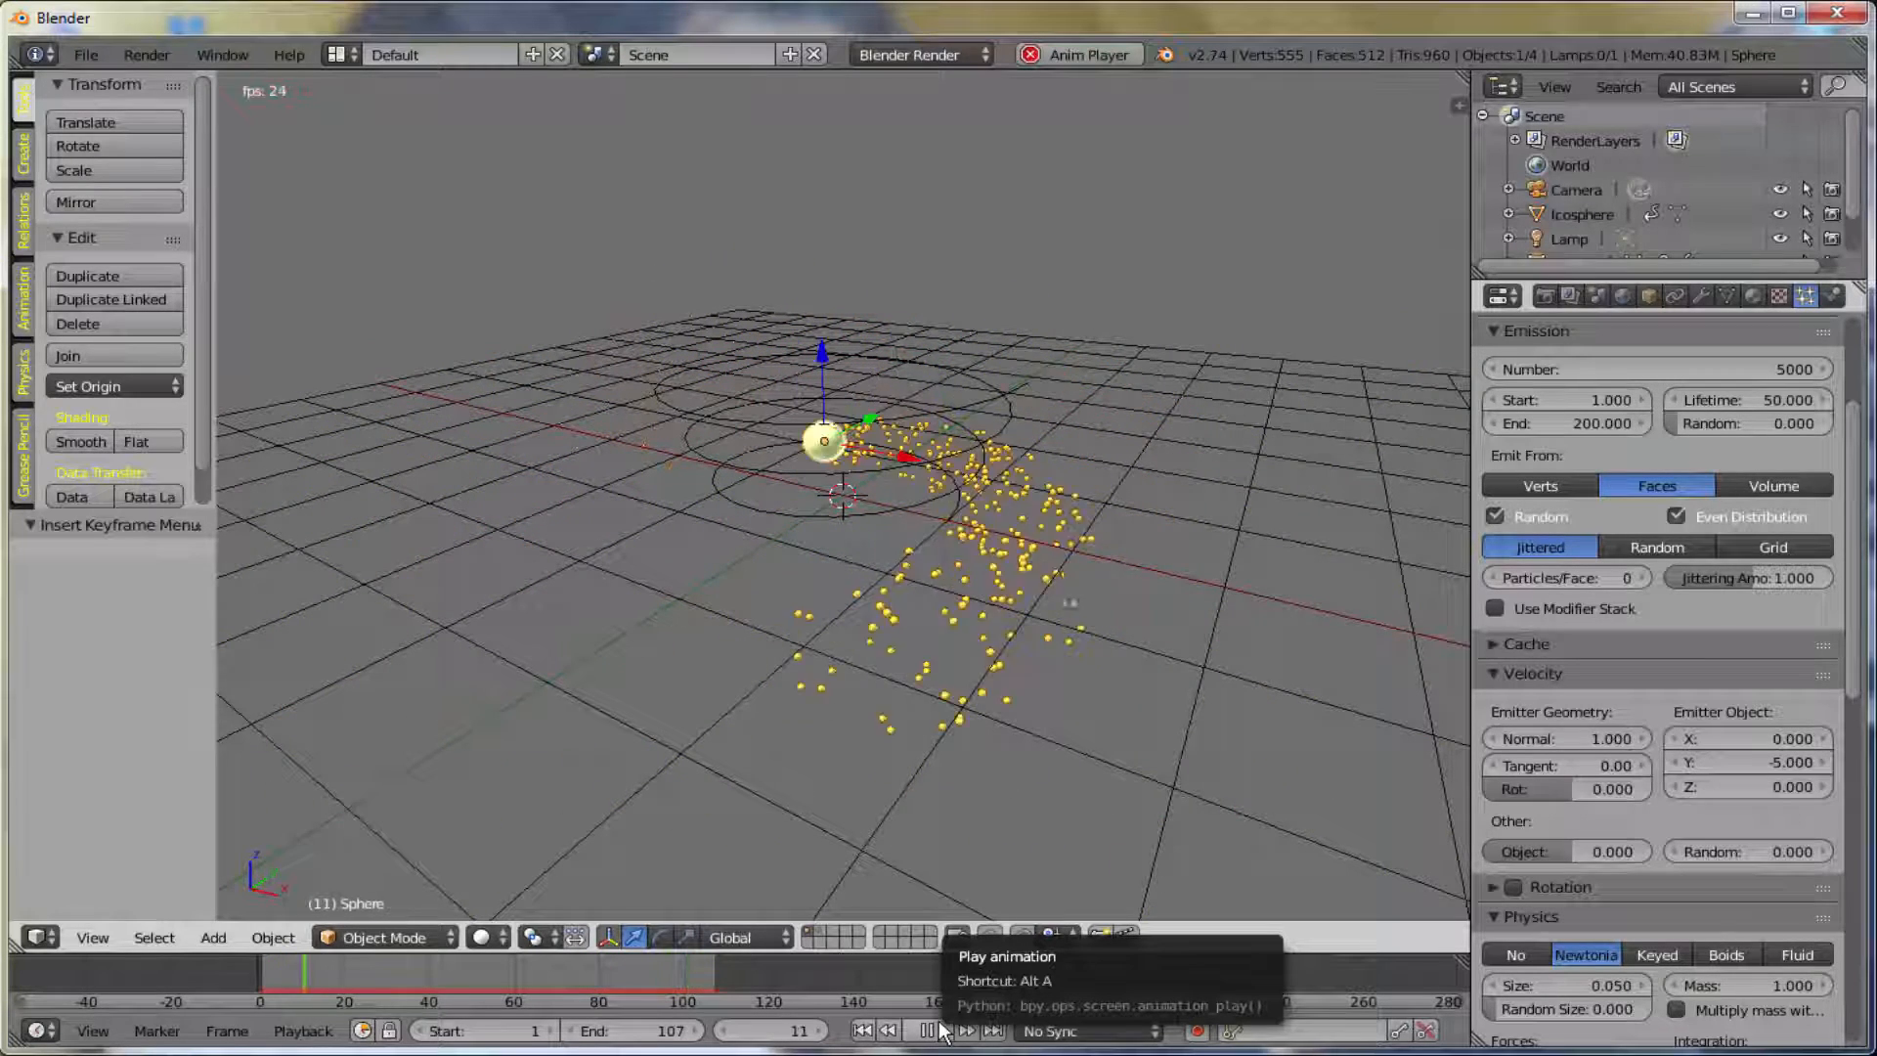
{"action": "left_click", "coordinate": [937, 1027]}
{"action": "key", "text": "F12"}
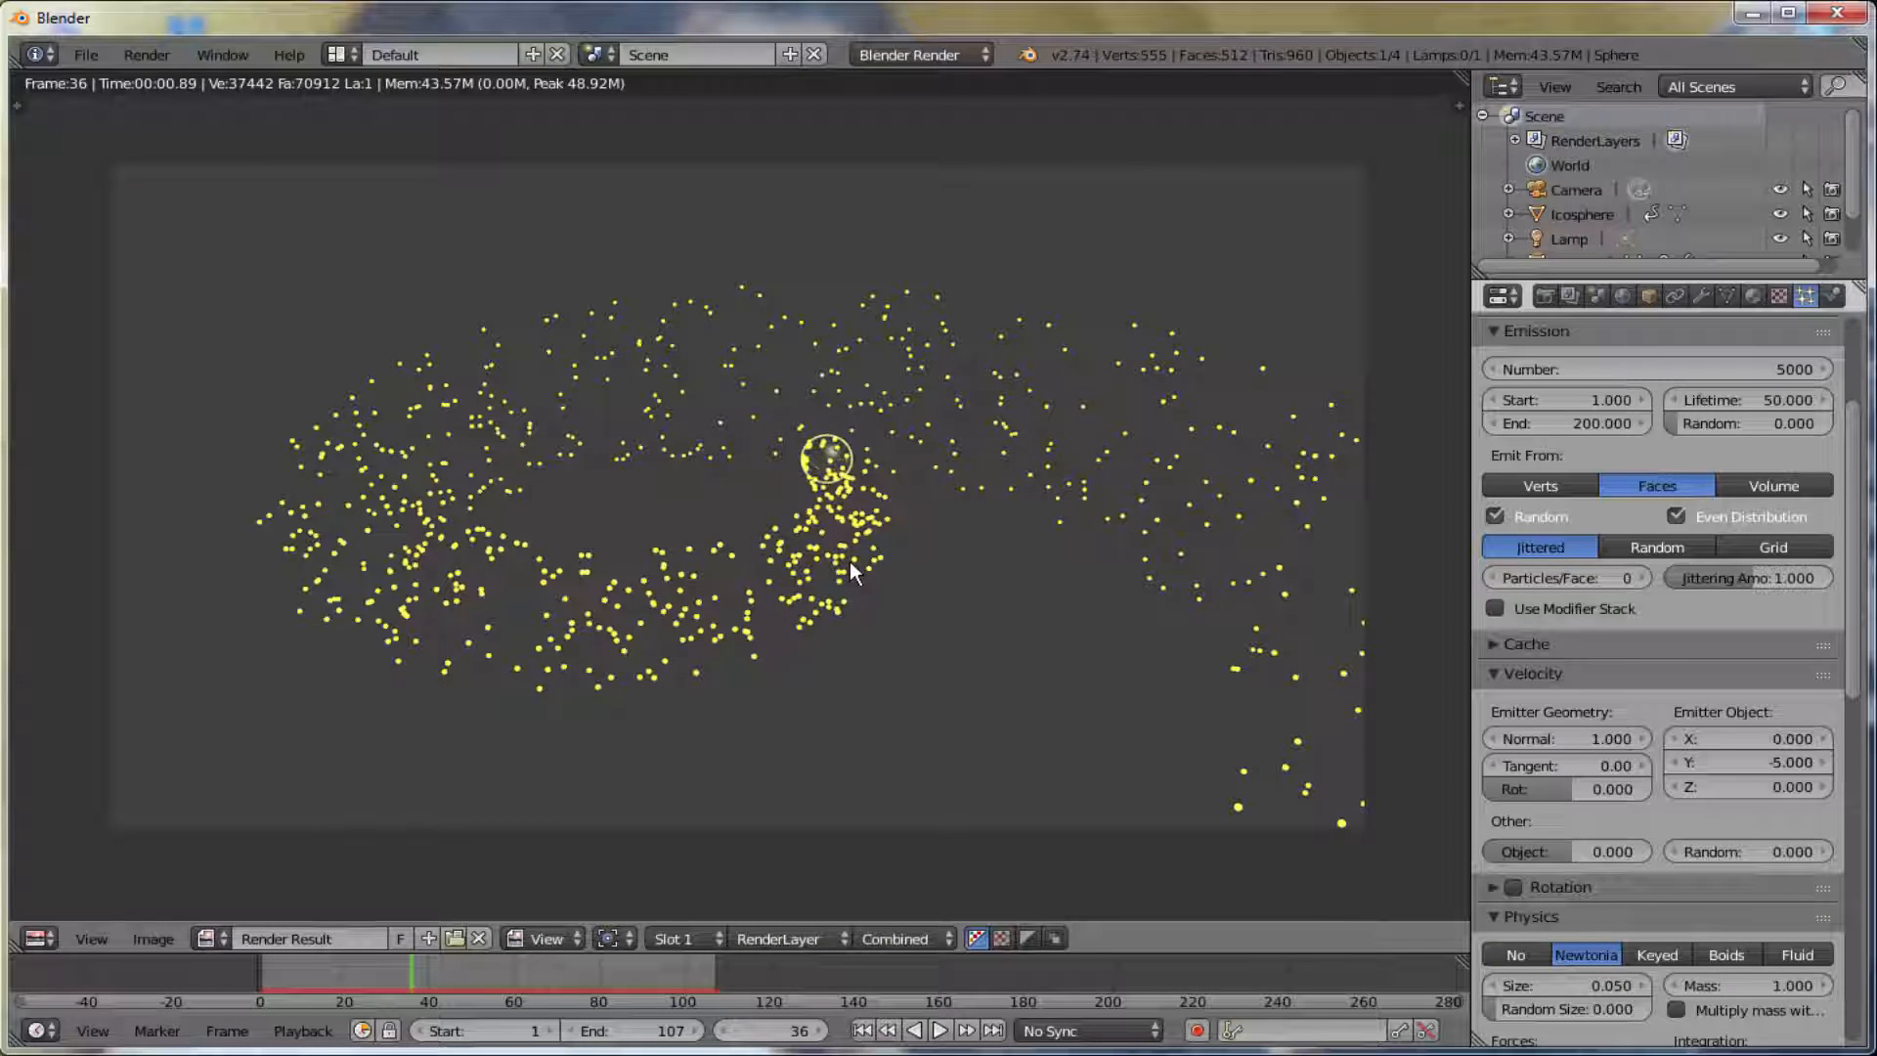
{"action": "key", "text": "Escape"}
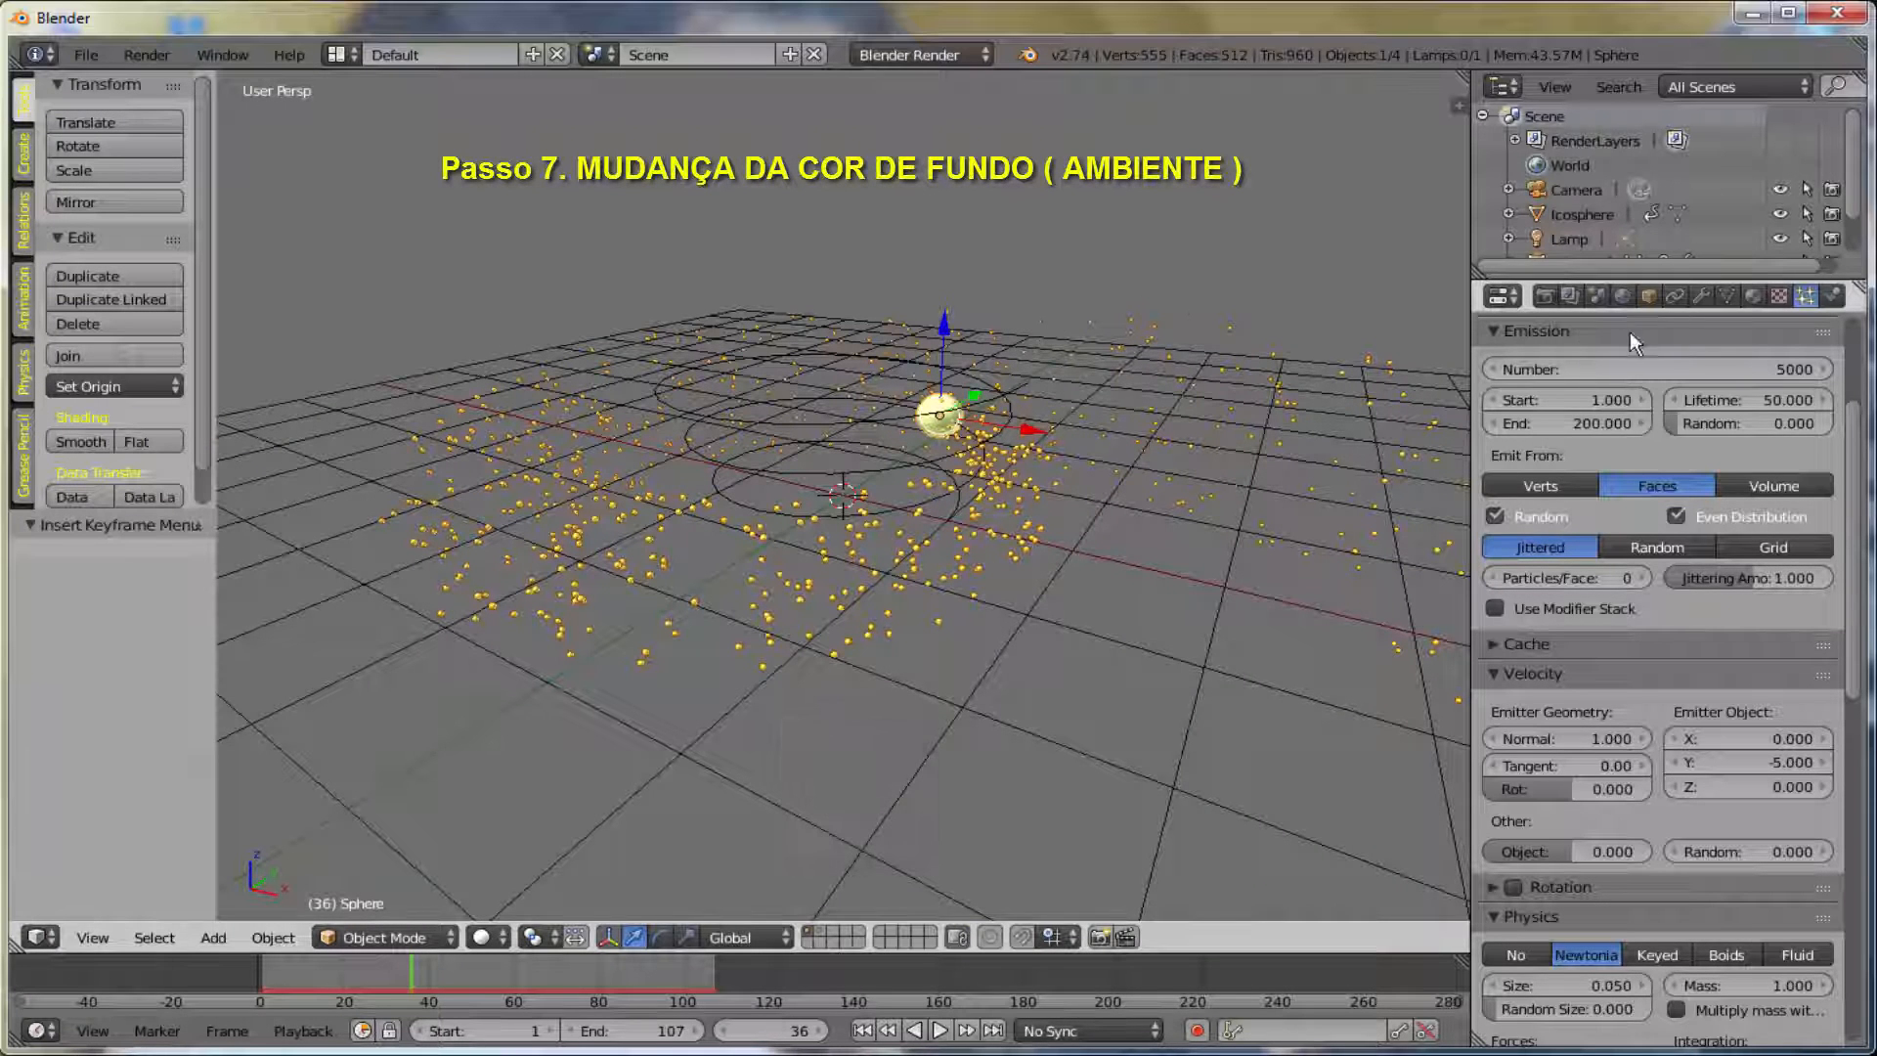
- Set the world's horizon color to black and test-render the current frame
{"action": "left_click", "coordinate": [1624, 295]}
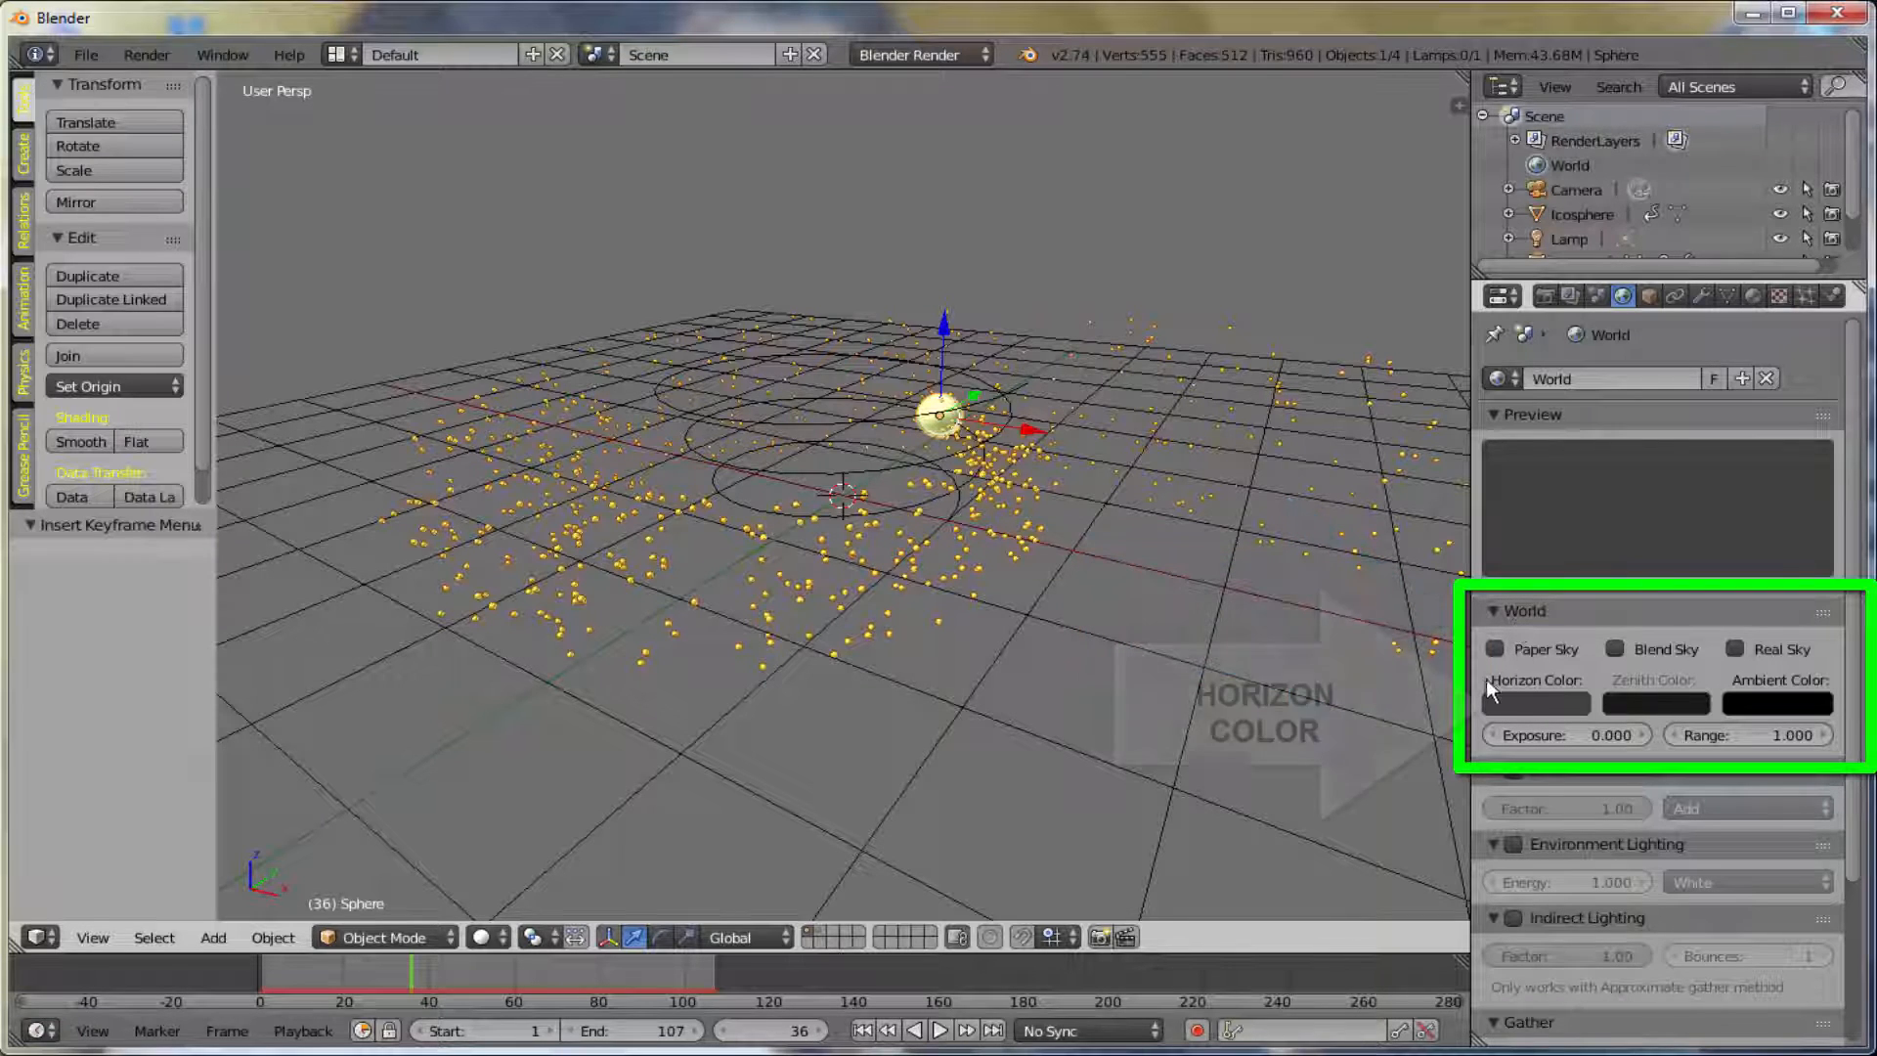
{"action": "left_click", "coordinate": [1535, 702]}
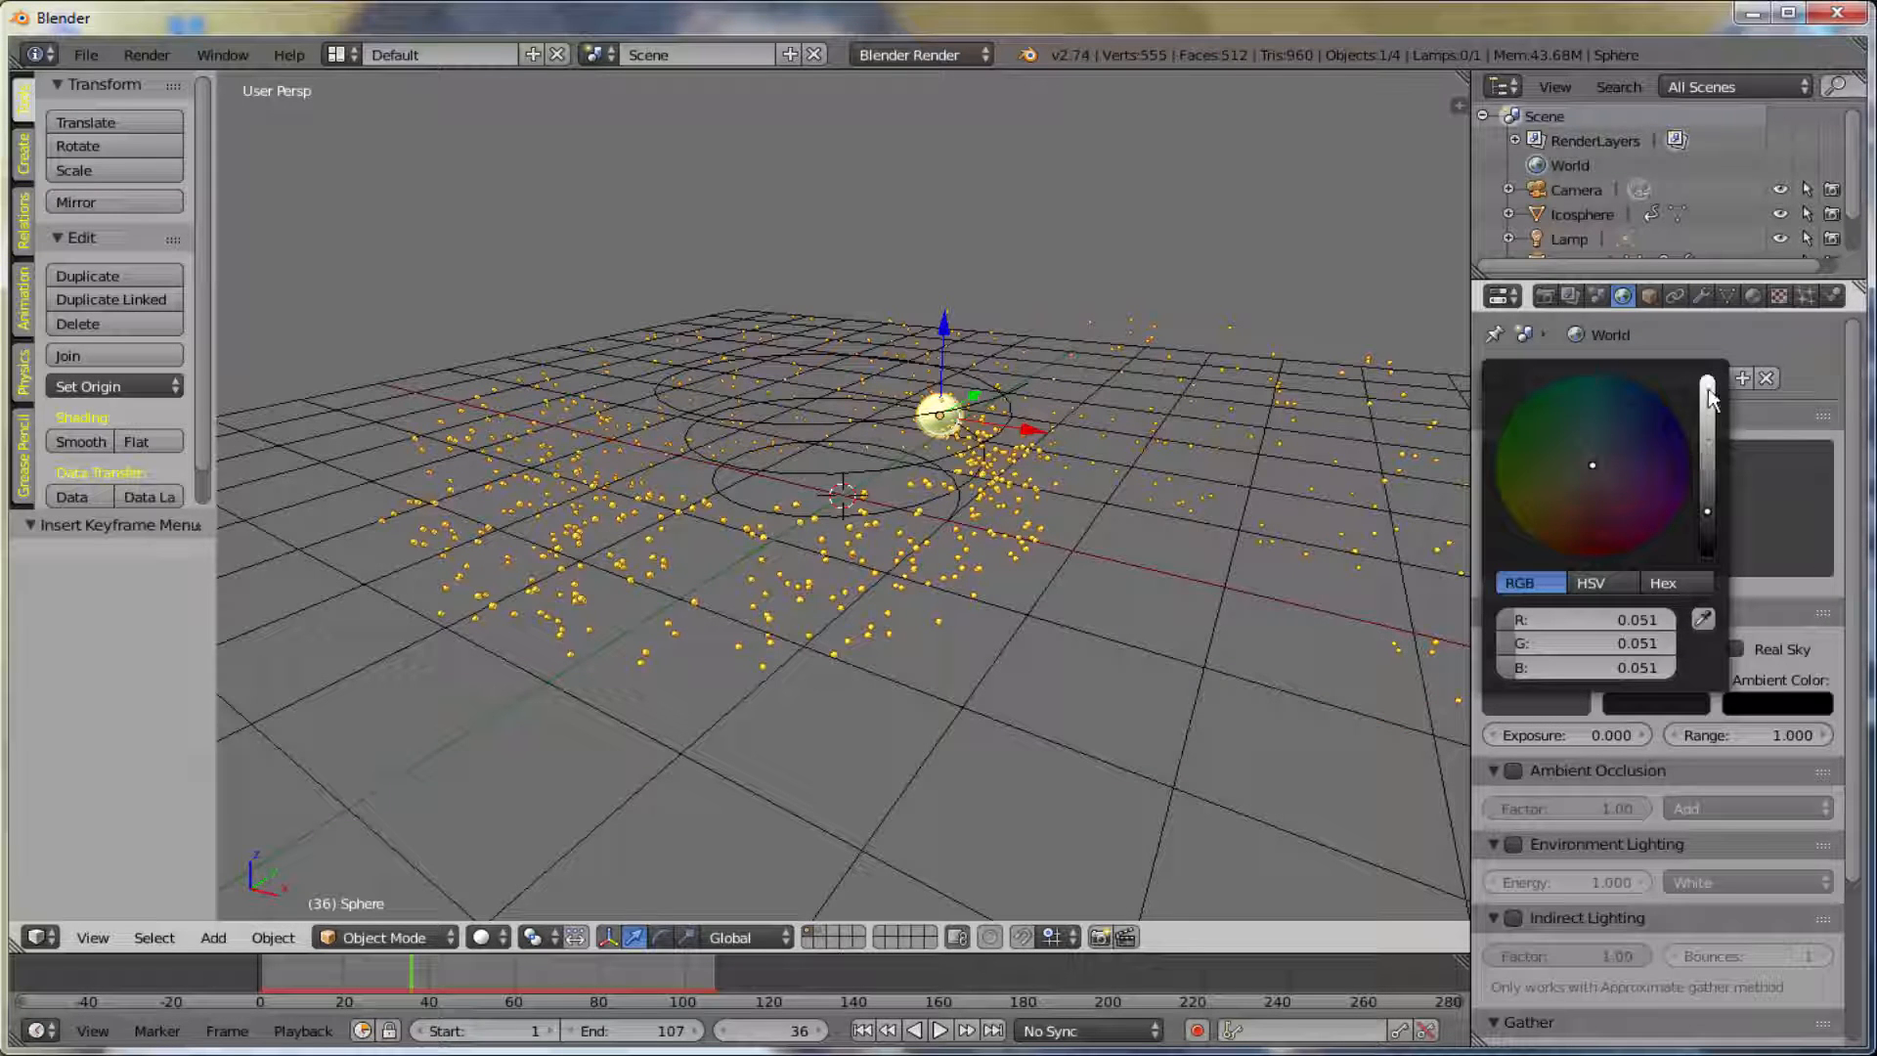
{"action": "left_click", "coordinate": [1707, 514]}
{"action": "left_click_drag", "start_coordinate": [1708, 515], "coordinate": [1708, 553]}
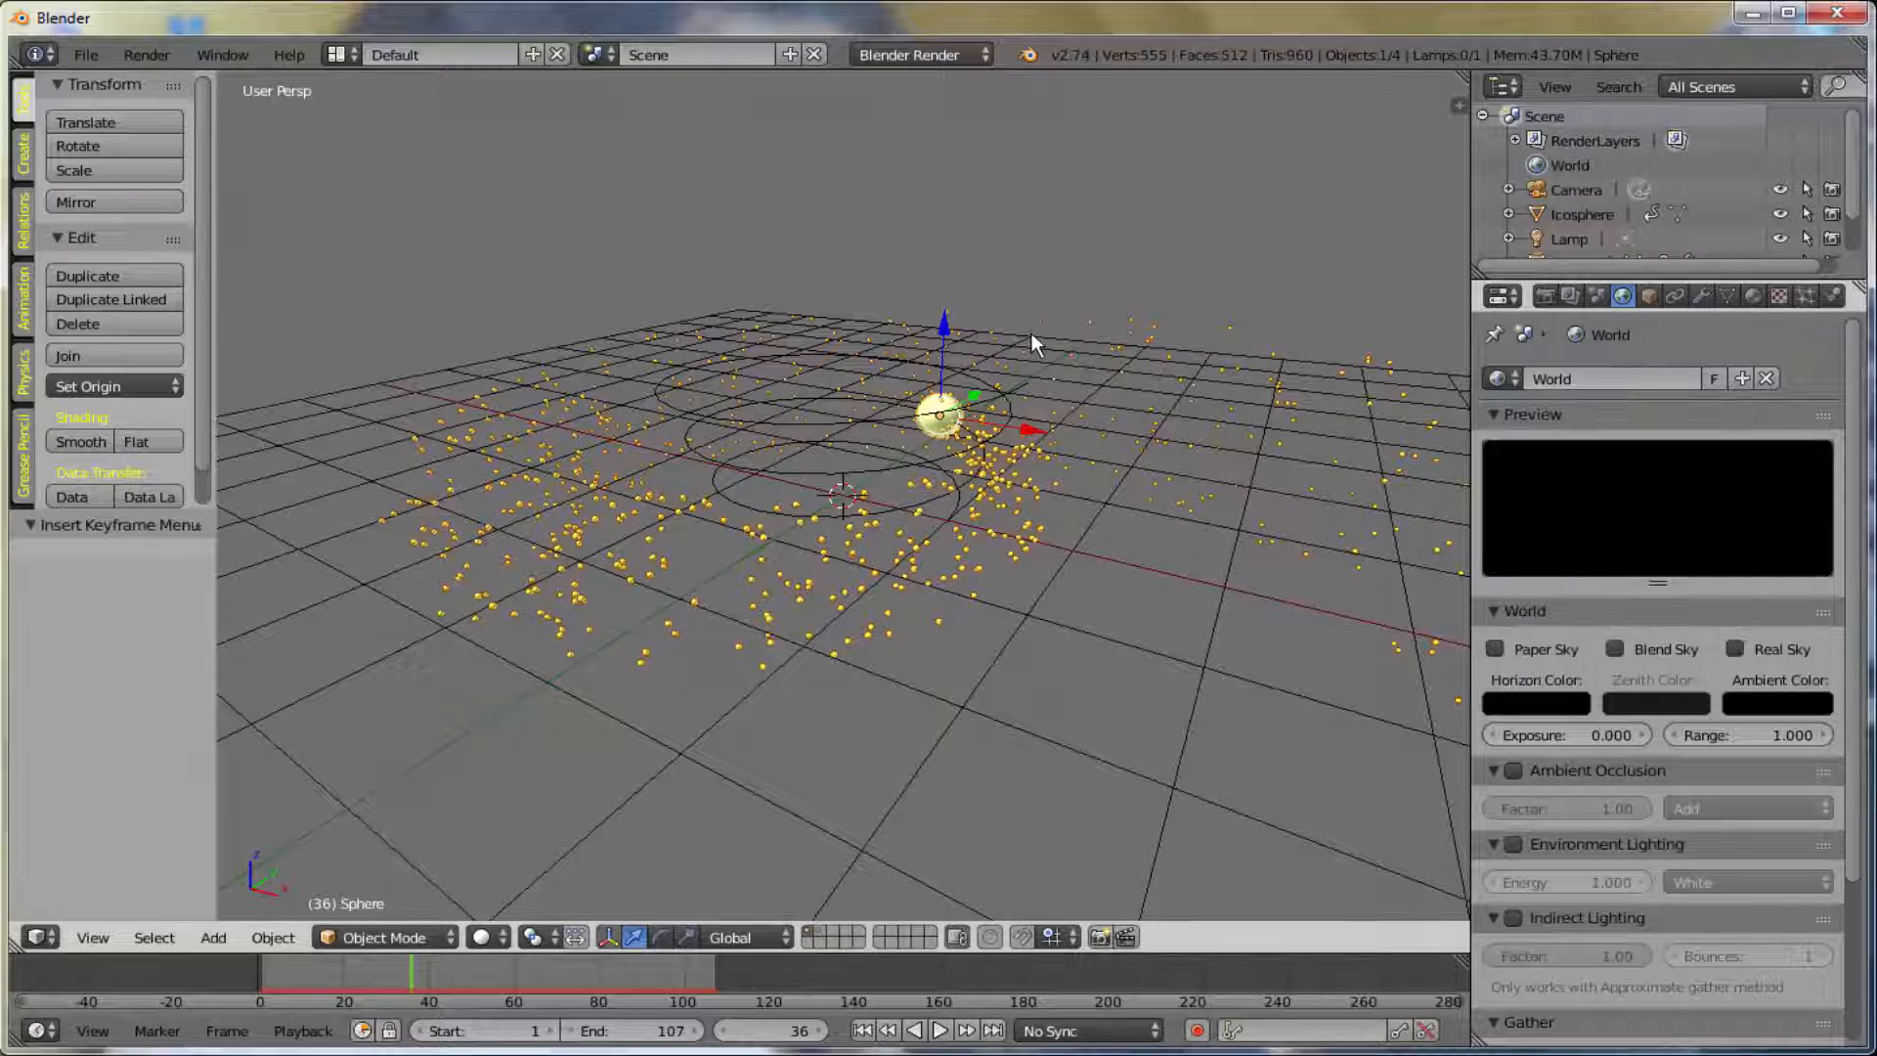
{"action": "key", "text": "F12"}
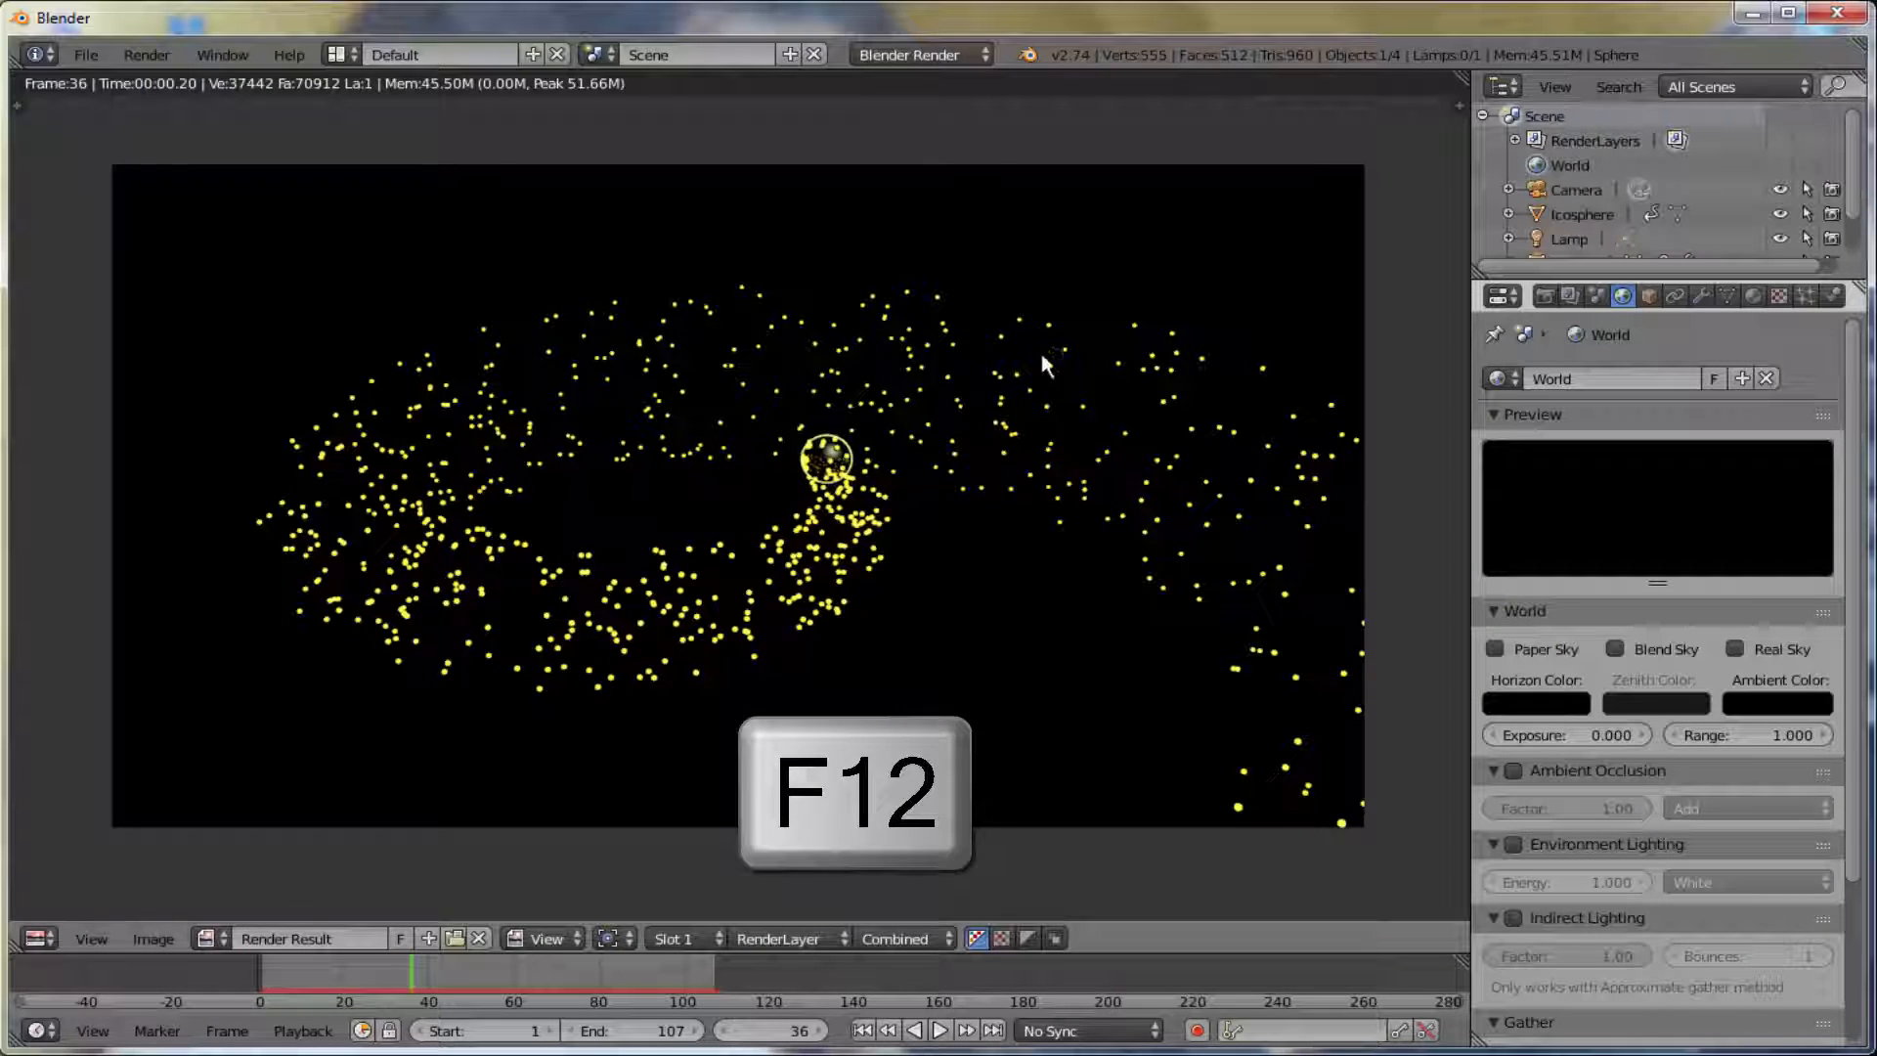
{"action": "key", "text": "Escape"}
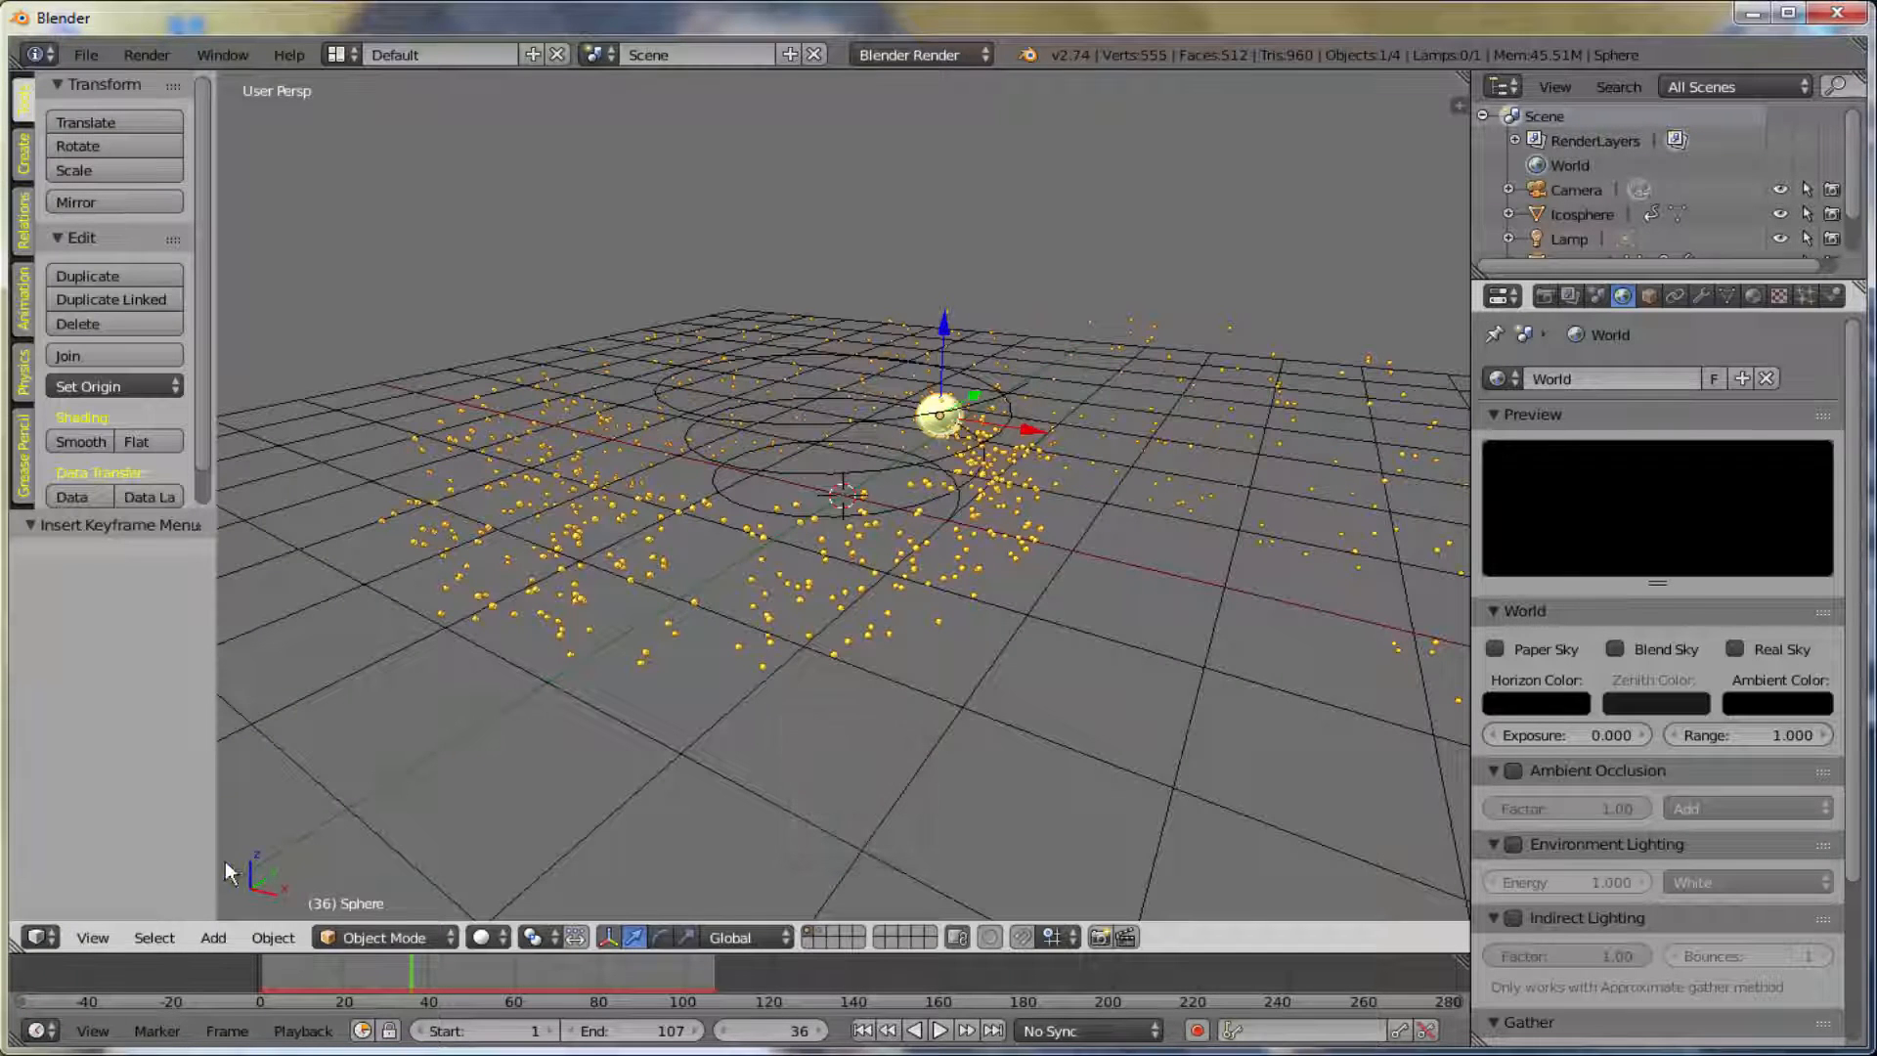
- Switch to the camera view, lock the camera to the view, and orbit it to look at the spiral roughly along the X axis
{"action": "left_click", "coordinate": [103, 935]}
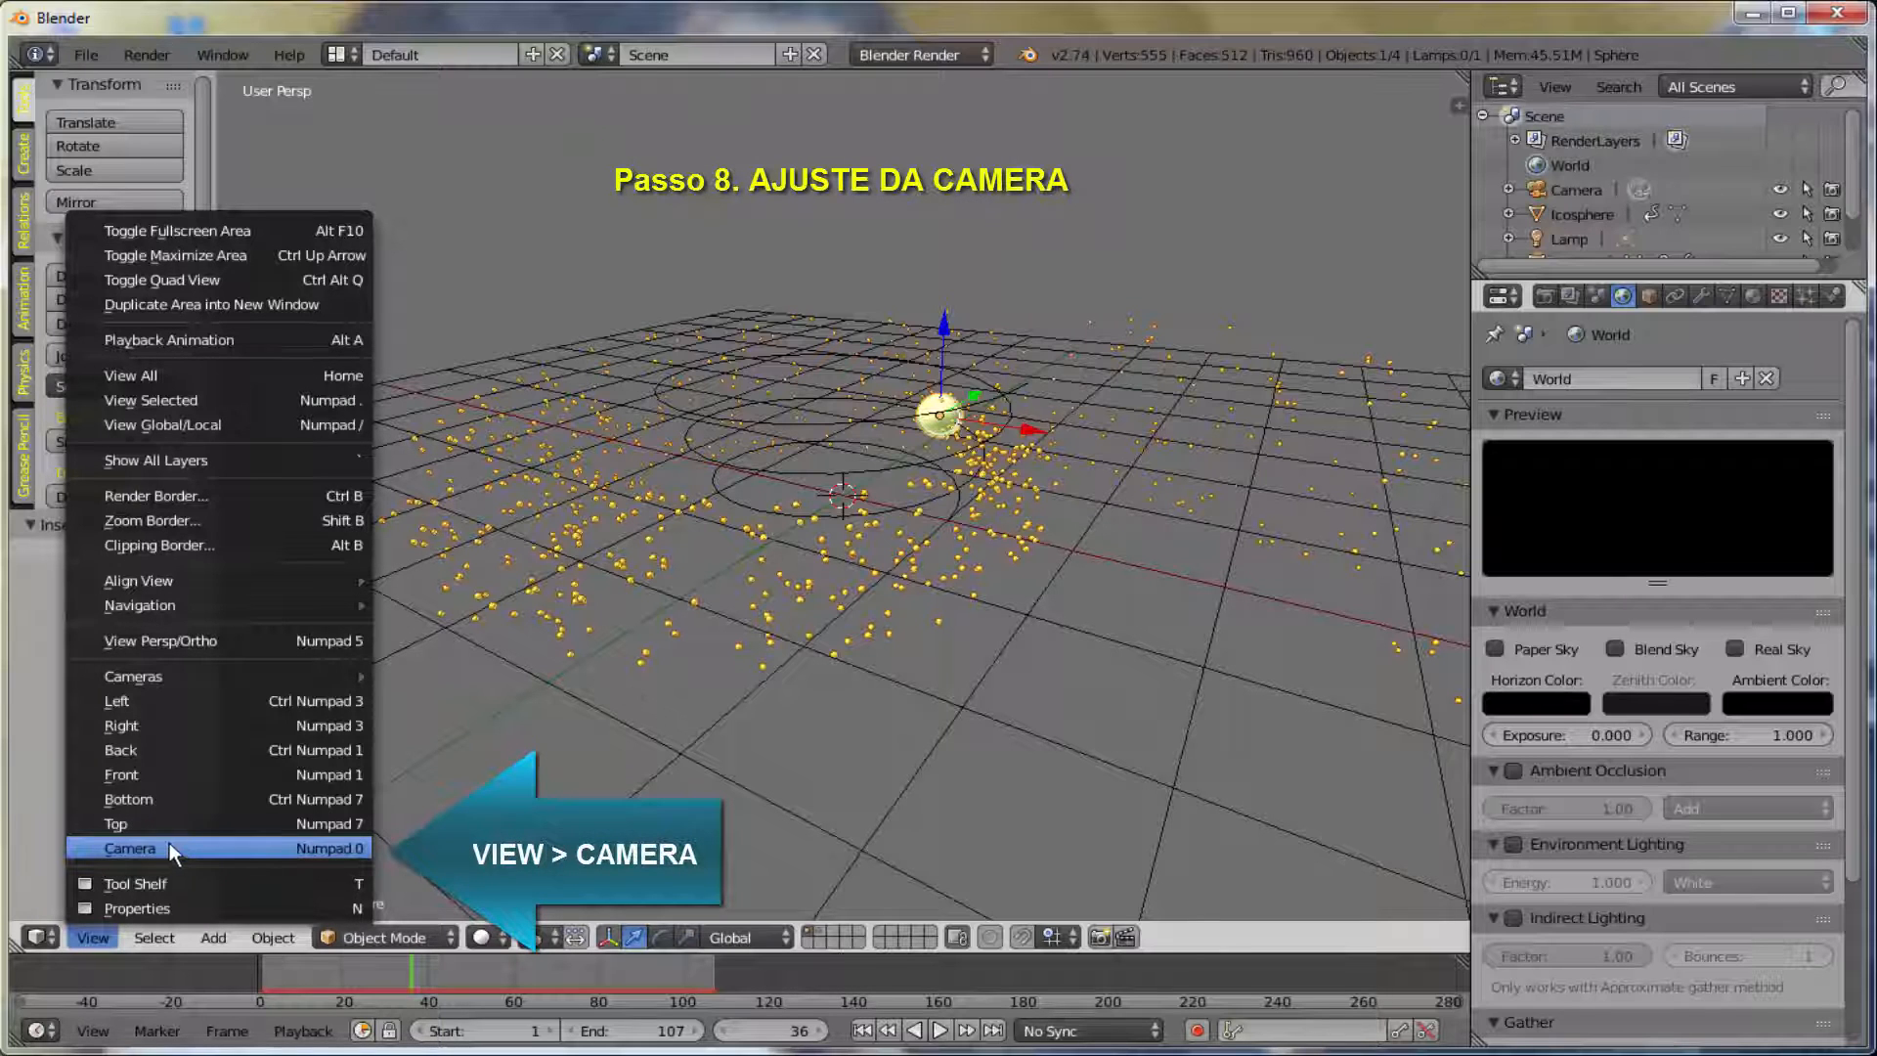
{"action": "left_click", "coordinate": [197, 843]}
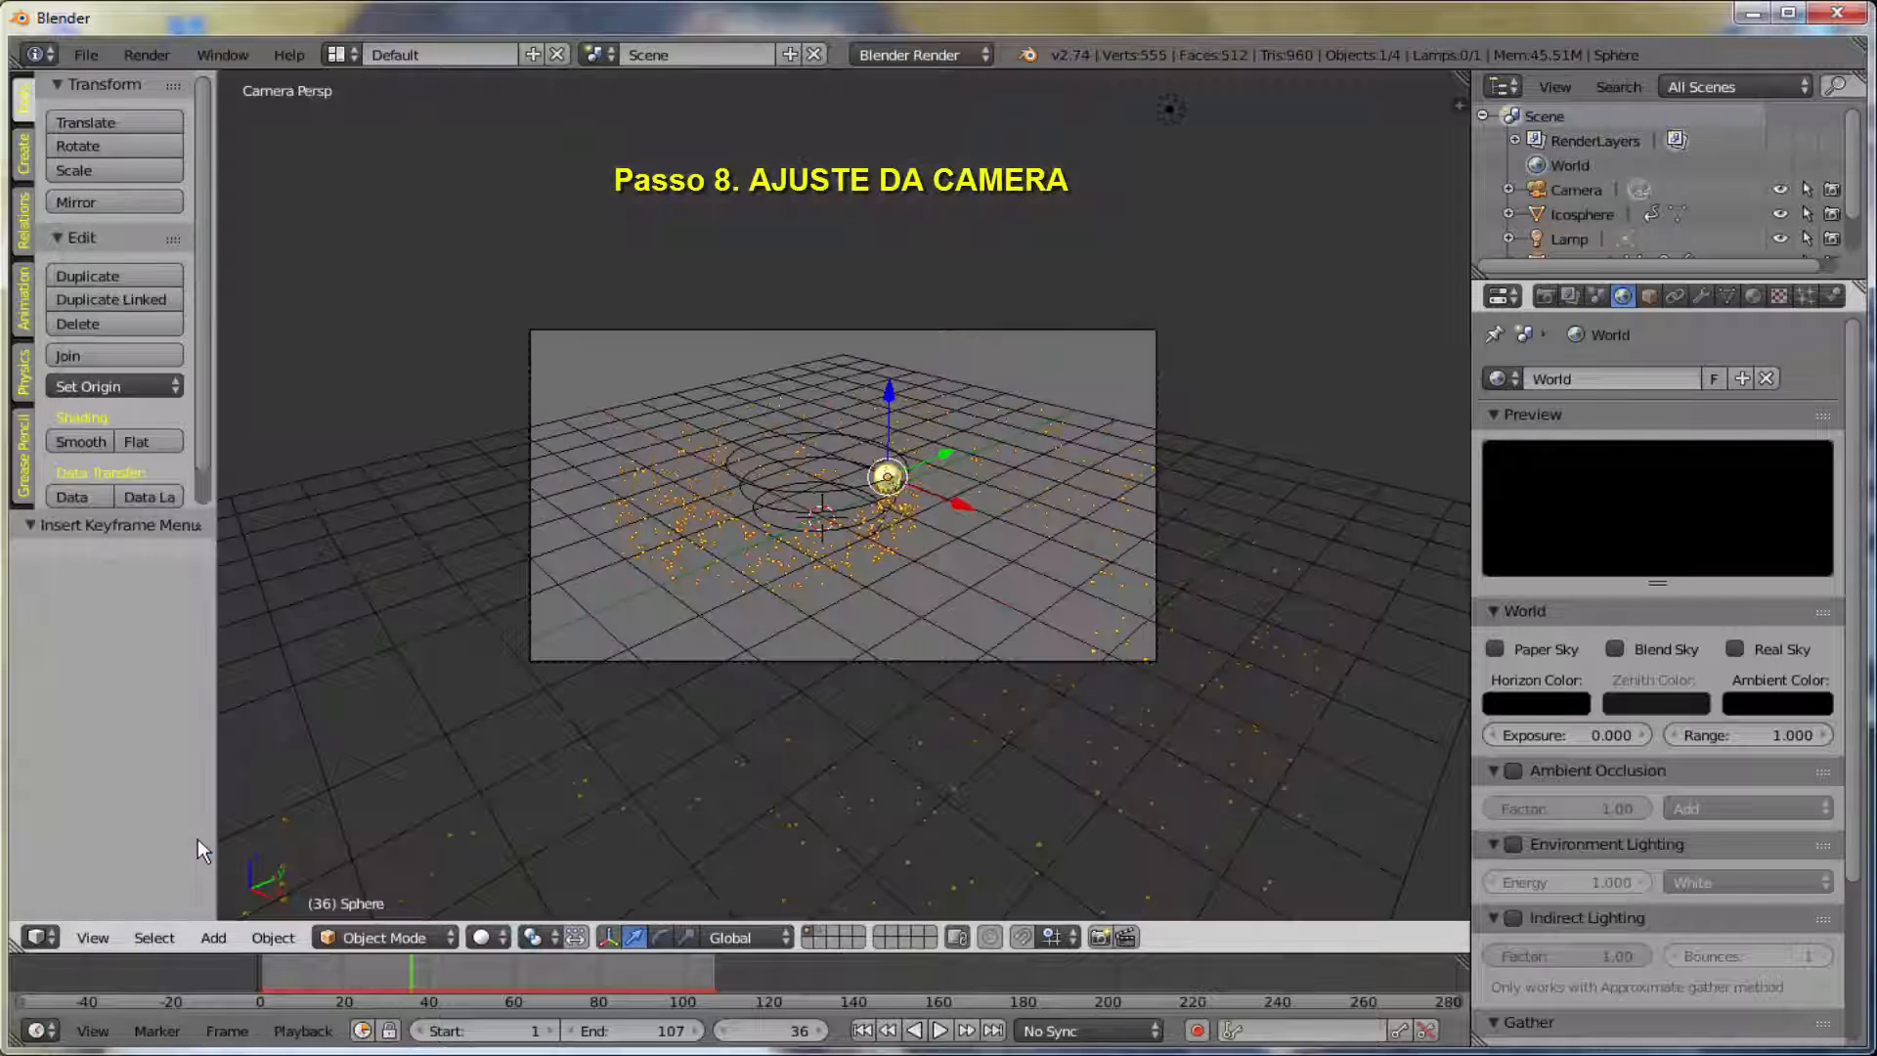
{"action": "scroll", "coordinate": [946, 620], "scroll_direction": "up", "scroll_amount": 3}
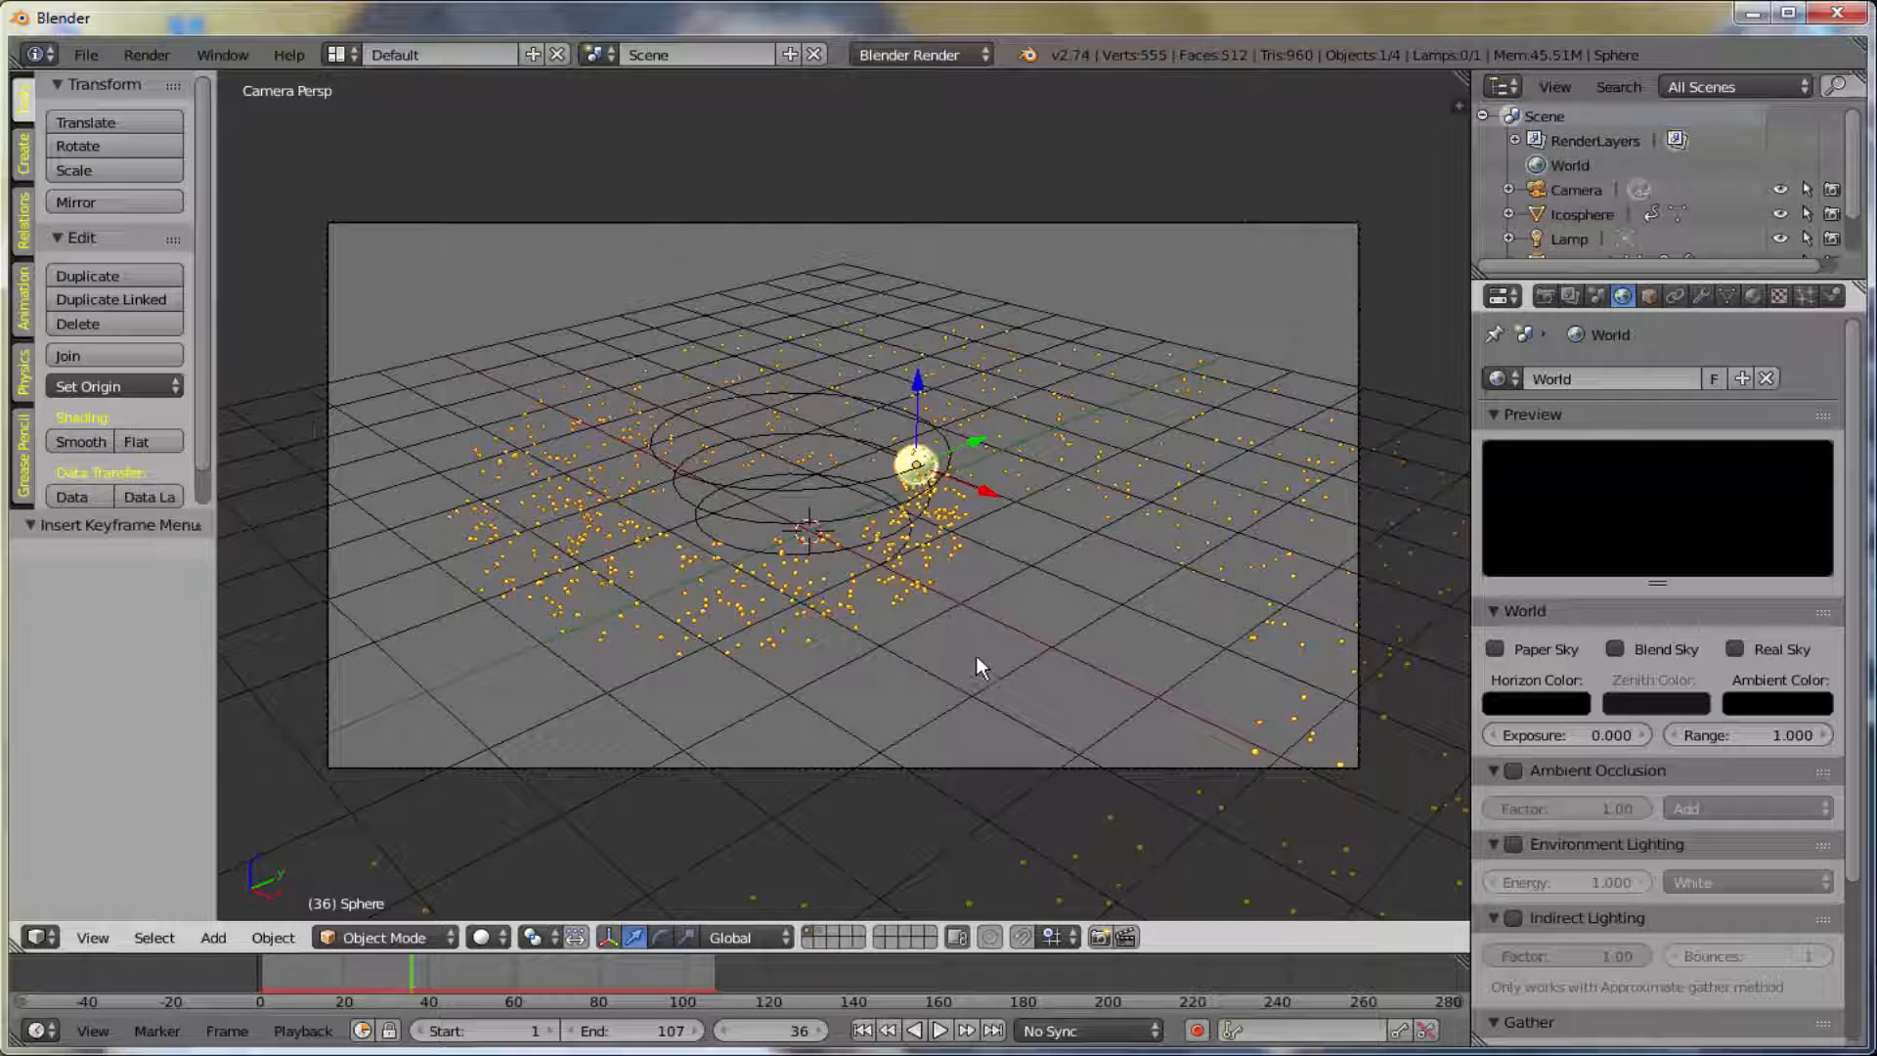
{"action": "key", "text": "n"}
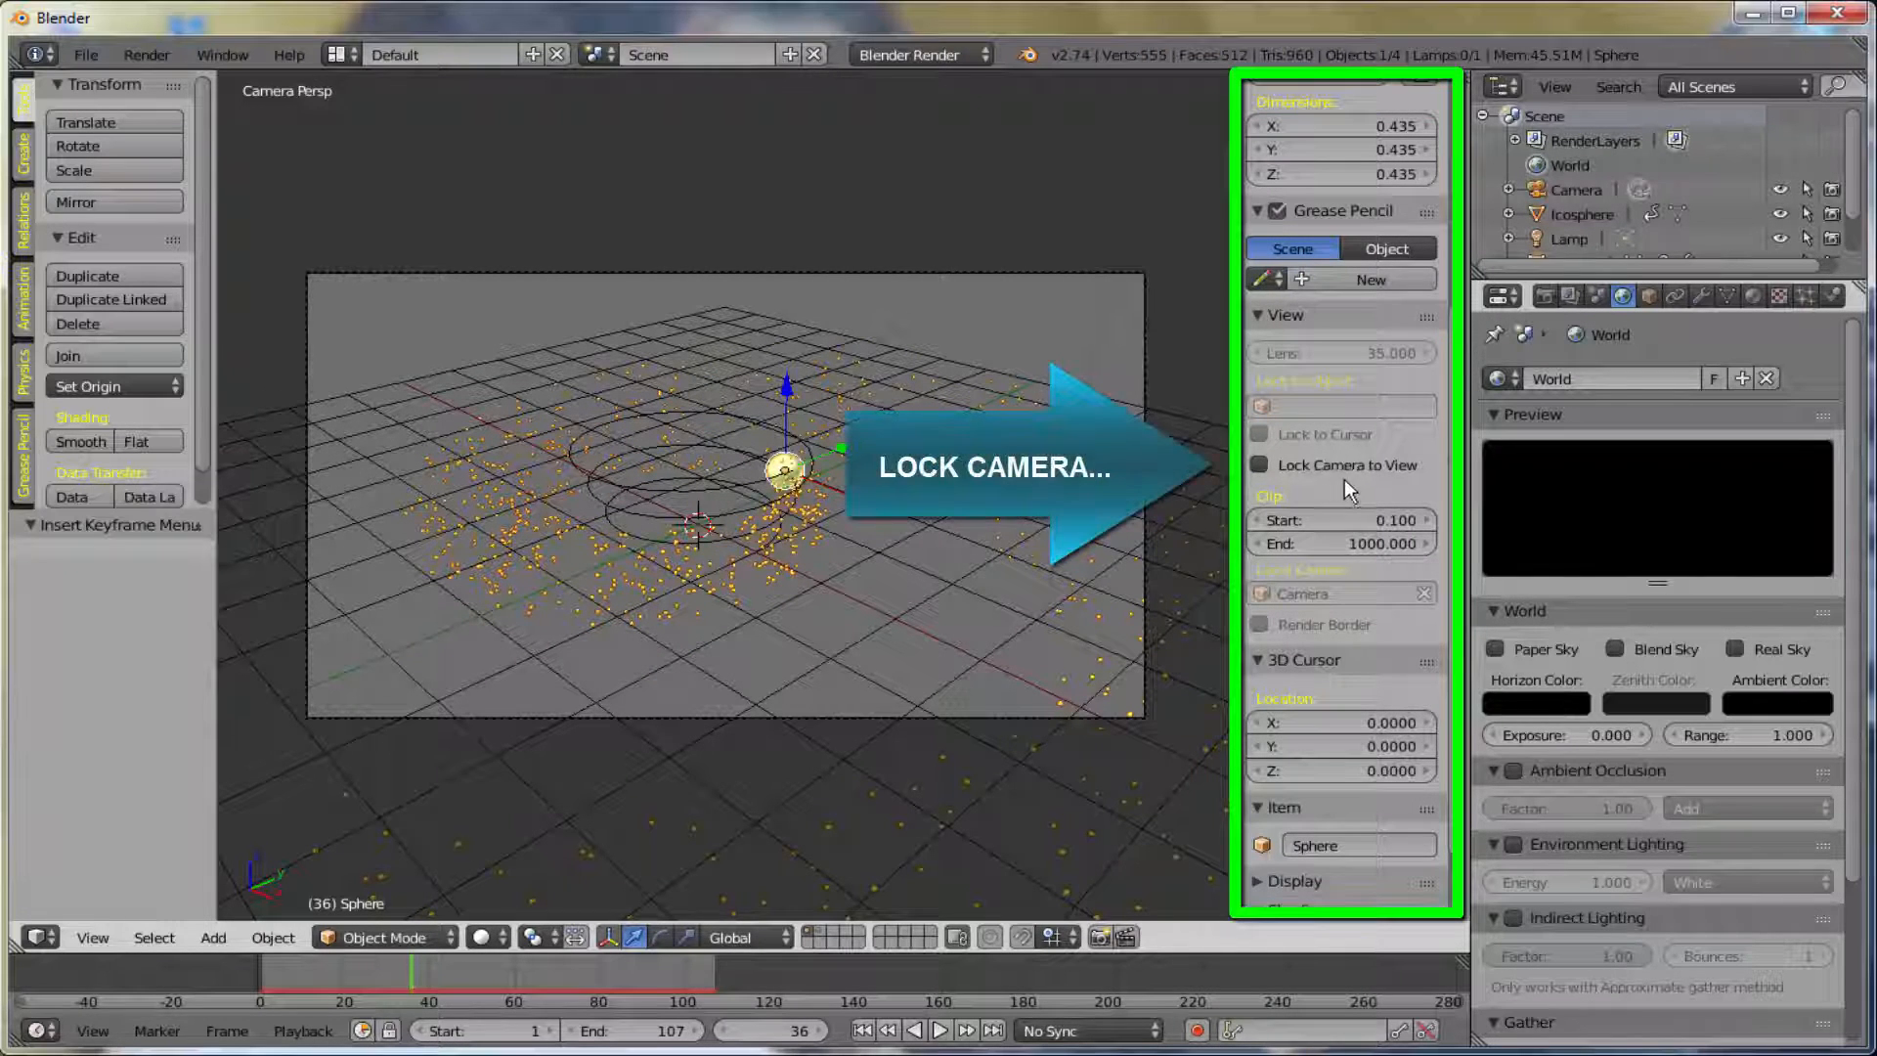
{"action": "left_click", "coordinate": [1259, 465]}
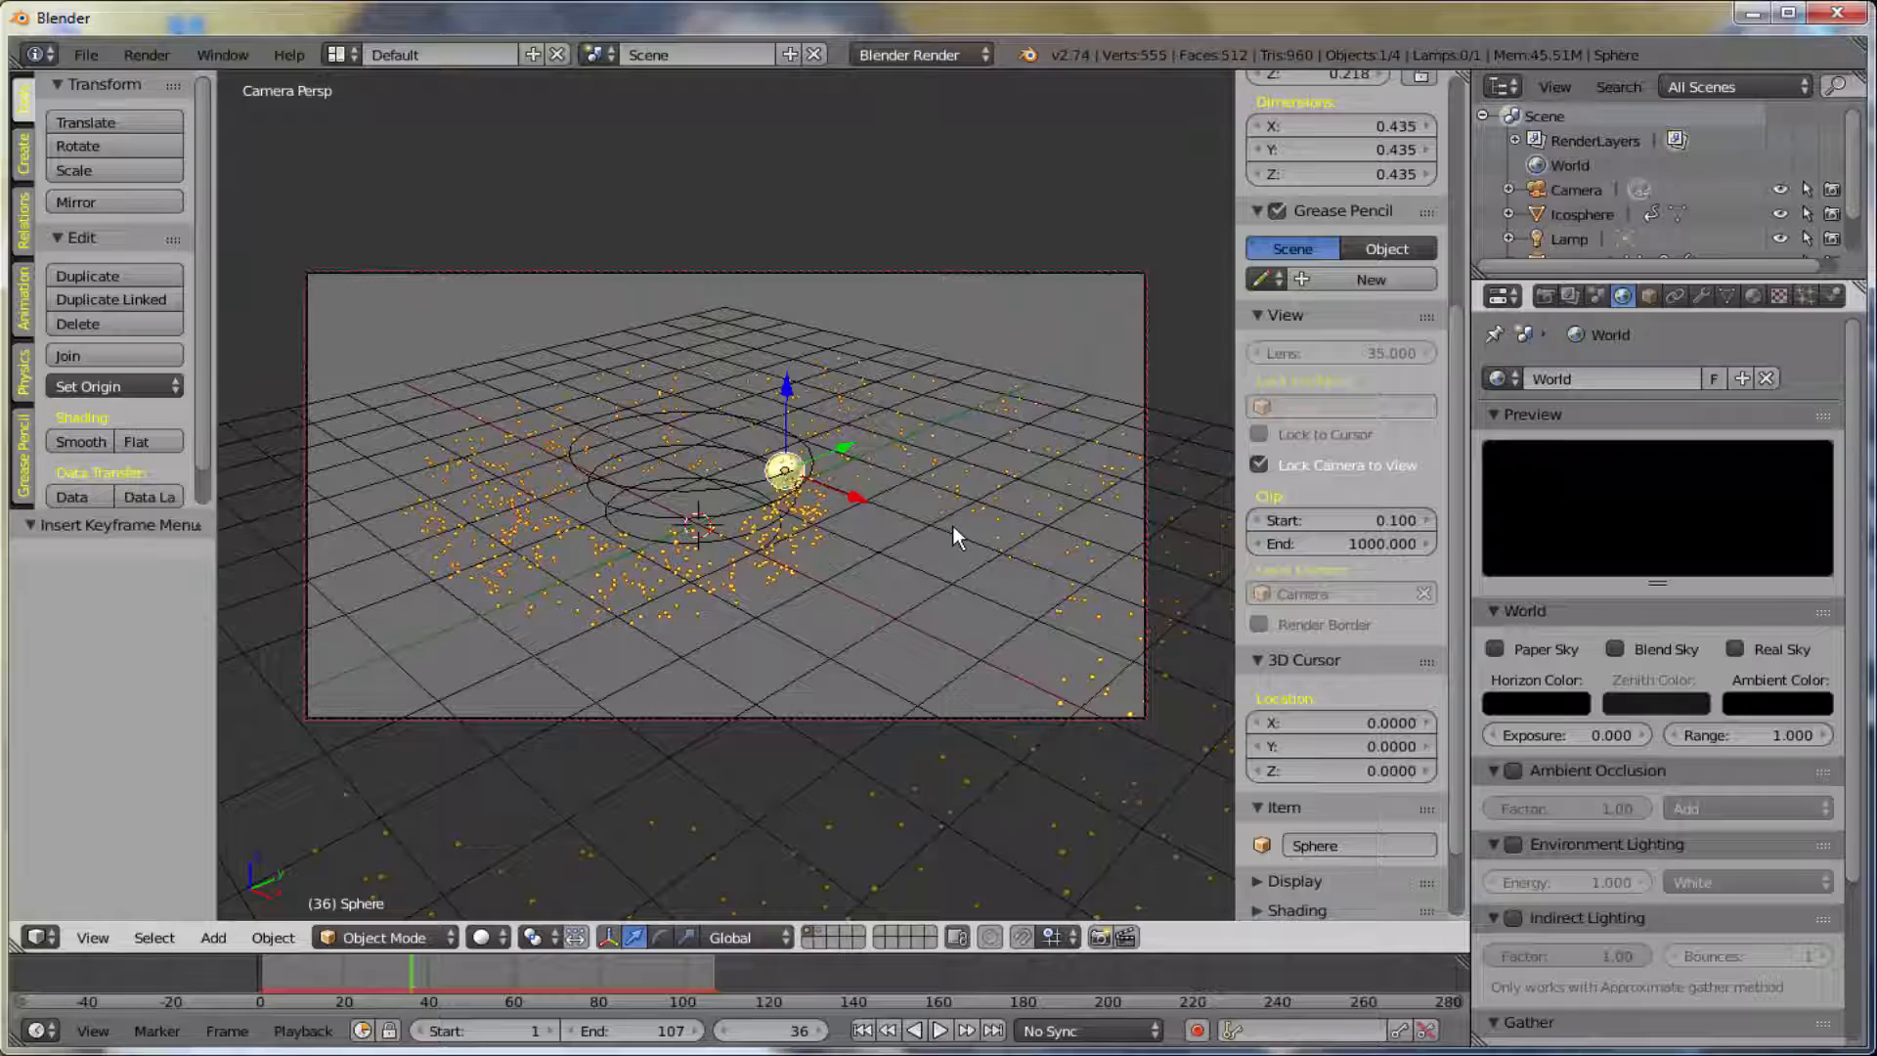
{"action": "middle_click_drag", "start_coordinate": [952, 528], "coordinate": [823, 507]}
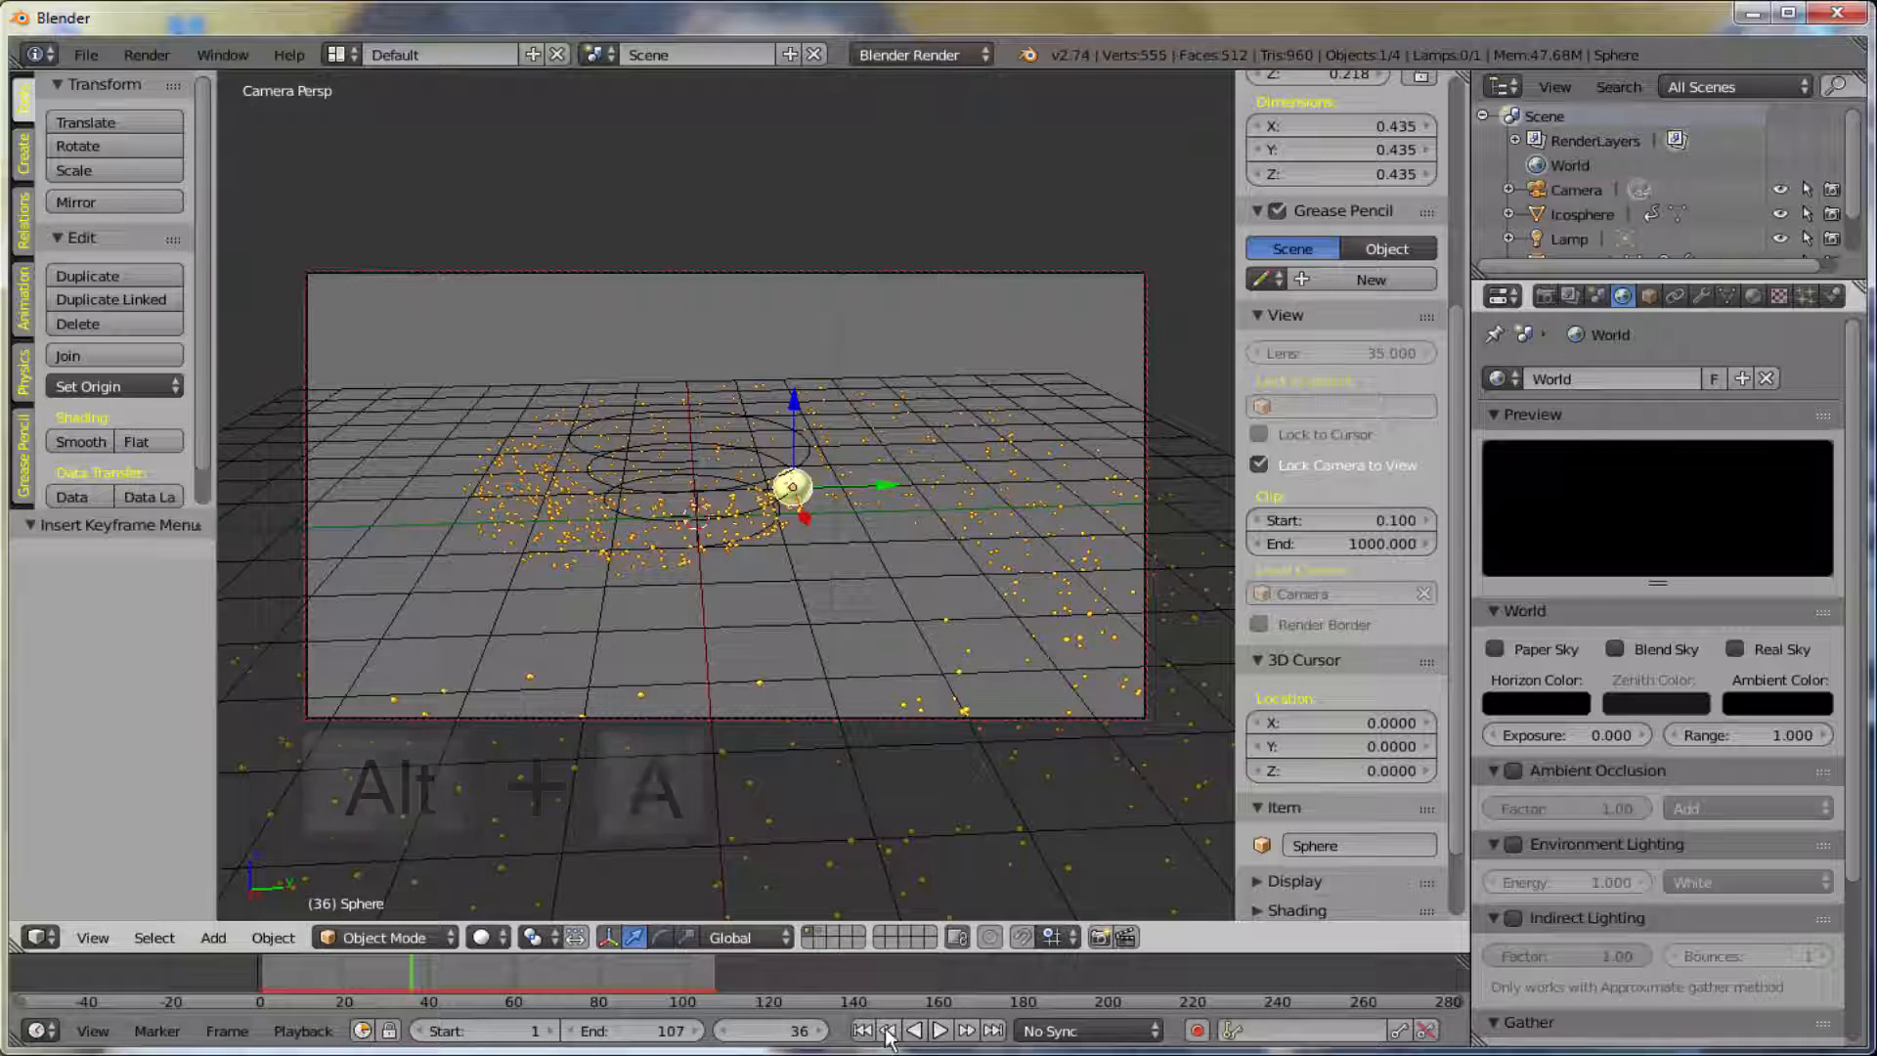
- Play the animation through the adjusted camera and return to the first frame
{"action": "key", "text": "alt+a"}
{"action": "left_click", "coordinate": [939, 1032]}
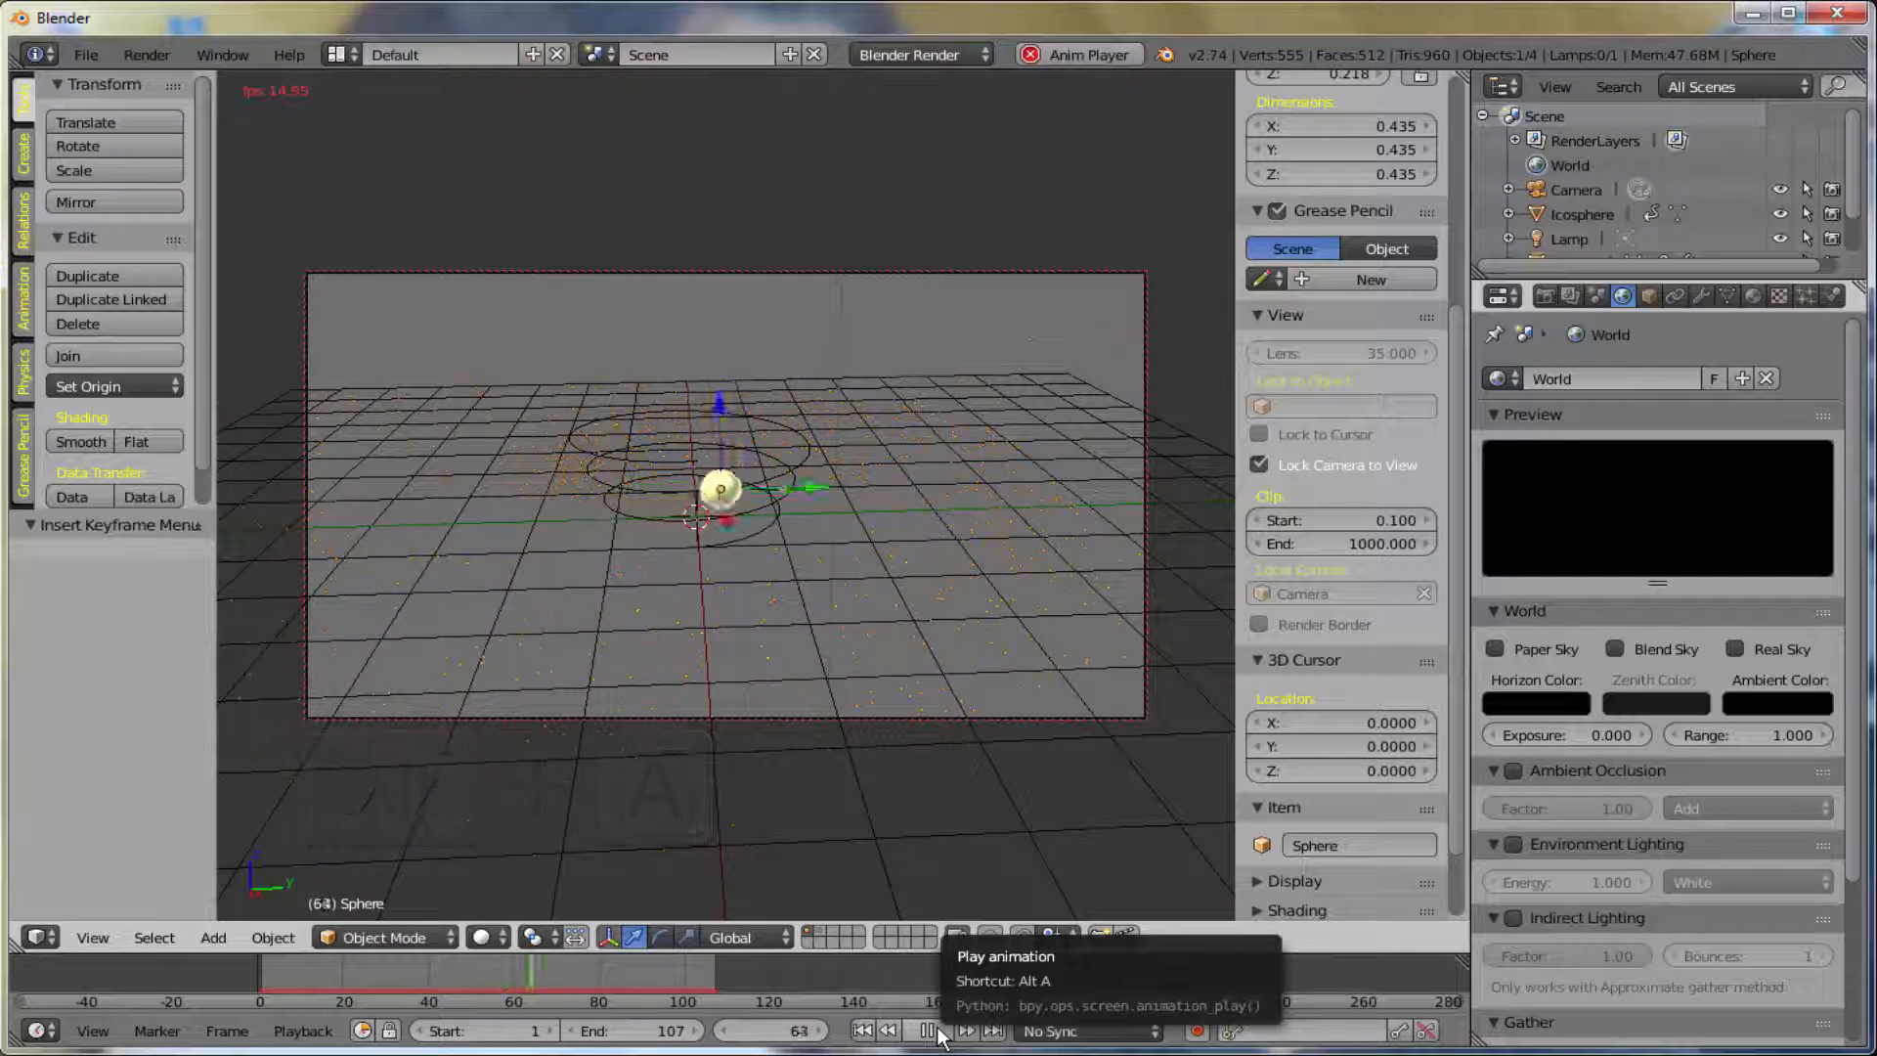
{"action": "left_click", "coordinate": [937, 1029]}
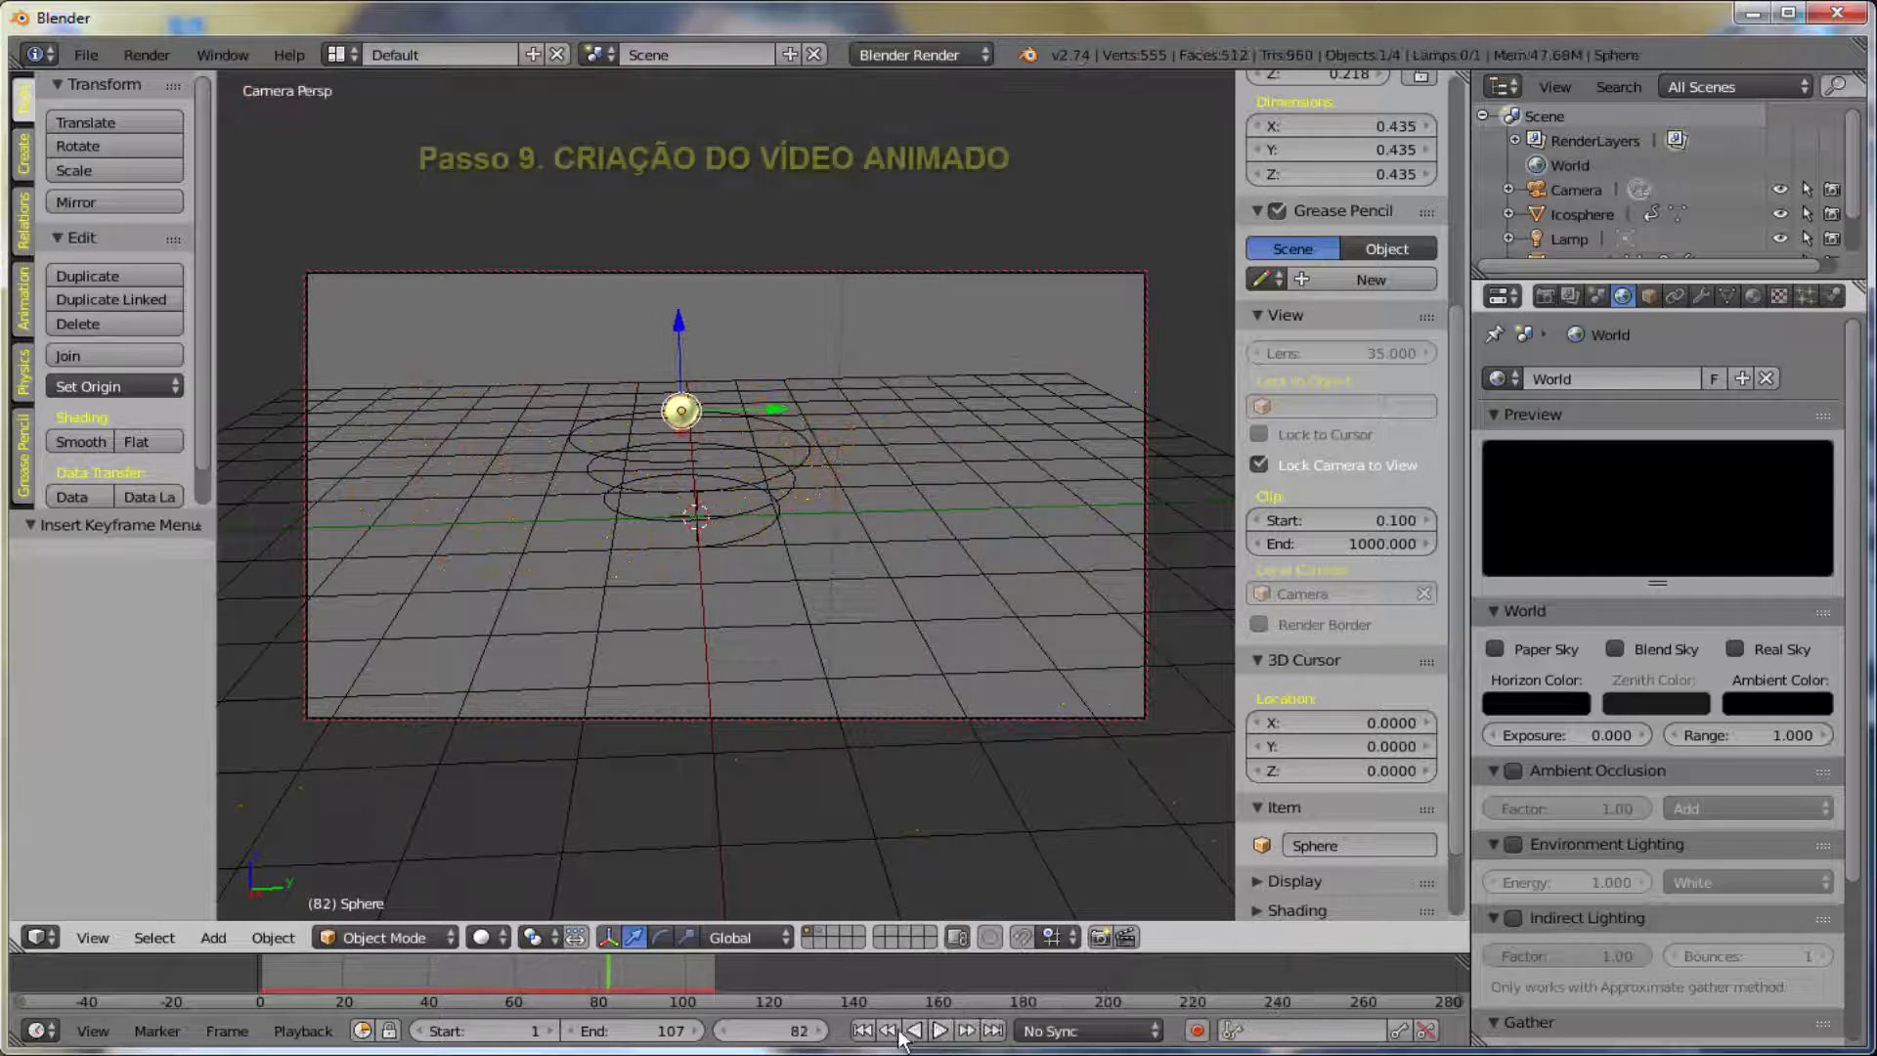
{"action": "left_click", "coordinate": [863, 1031]}
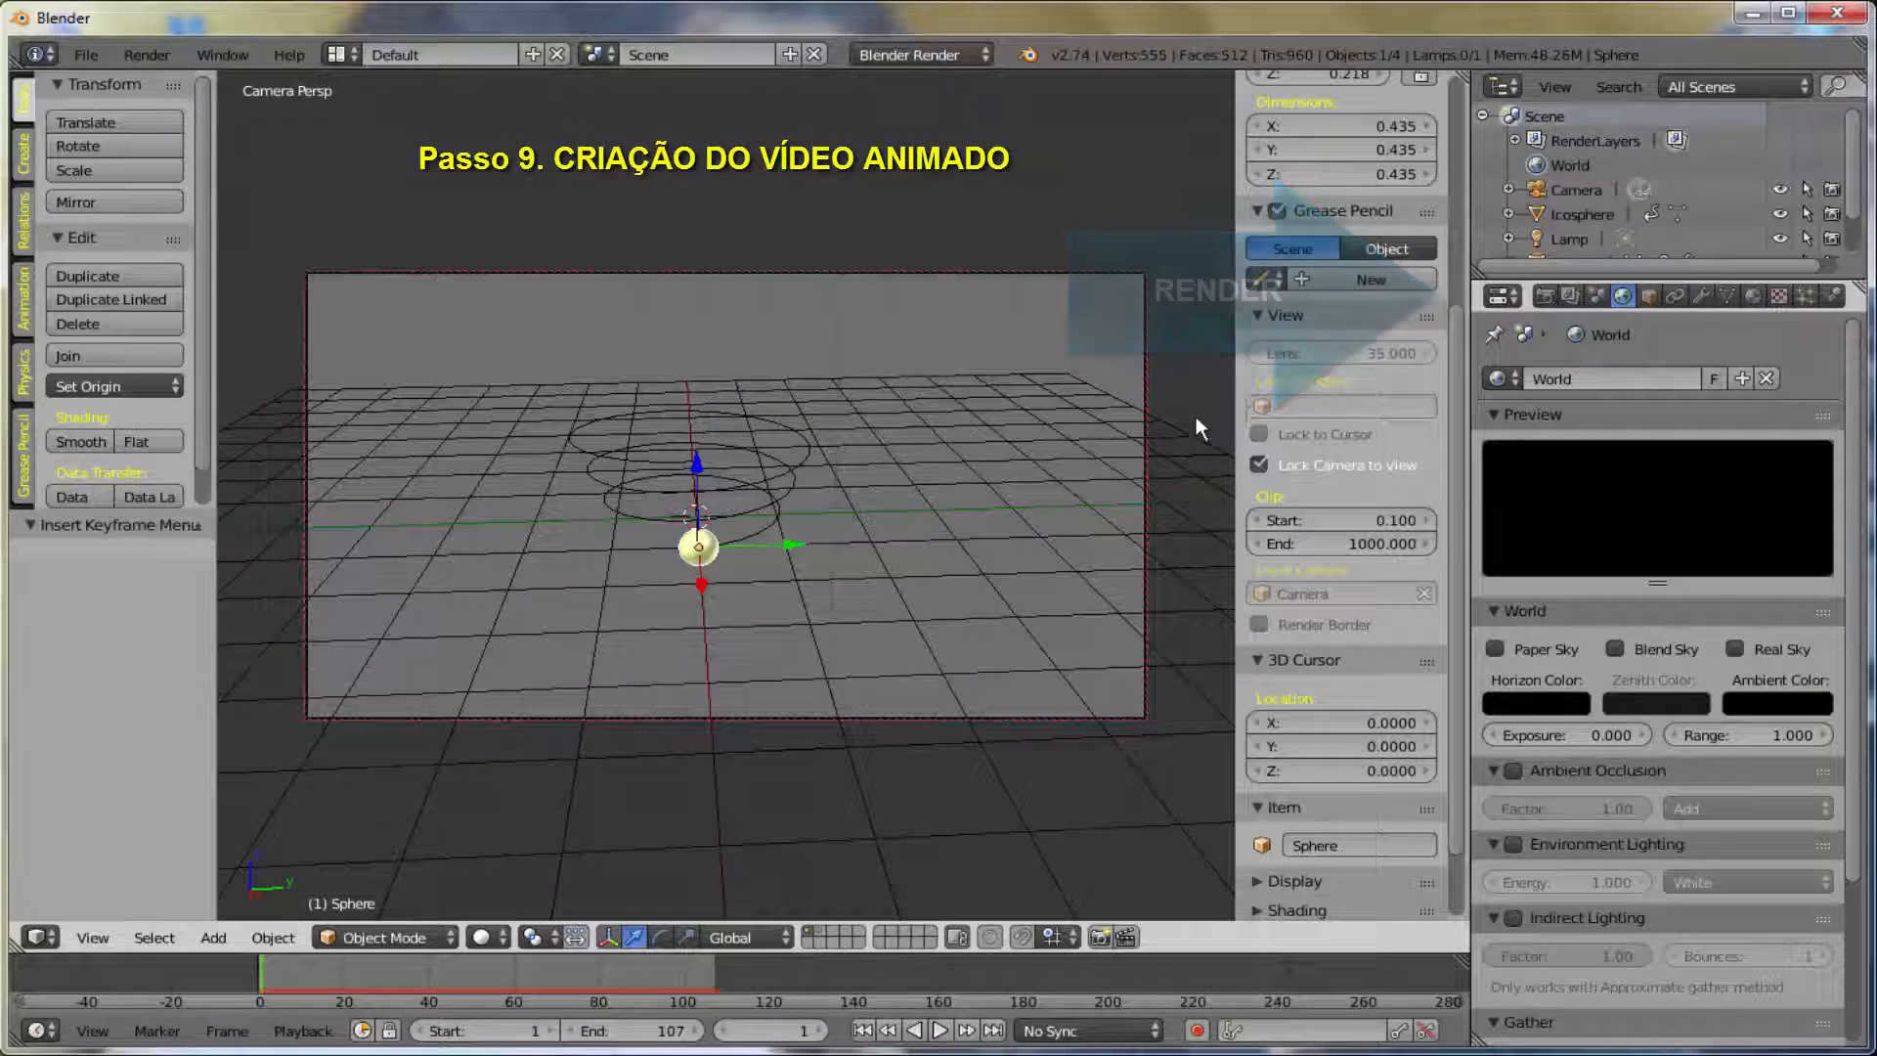
- Hide the 3D view's properties sidebar and apply the HDTV 720p render preset
{"action": "key", "text": "n"}
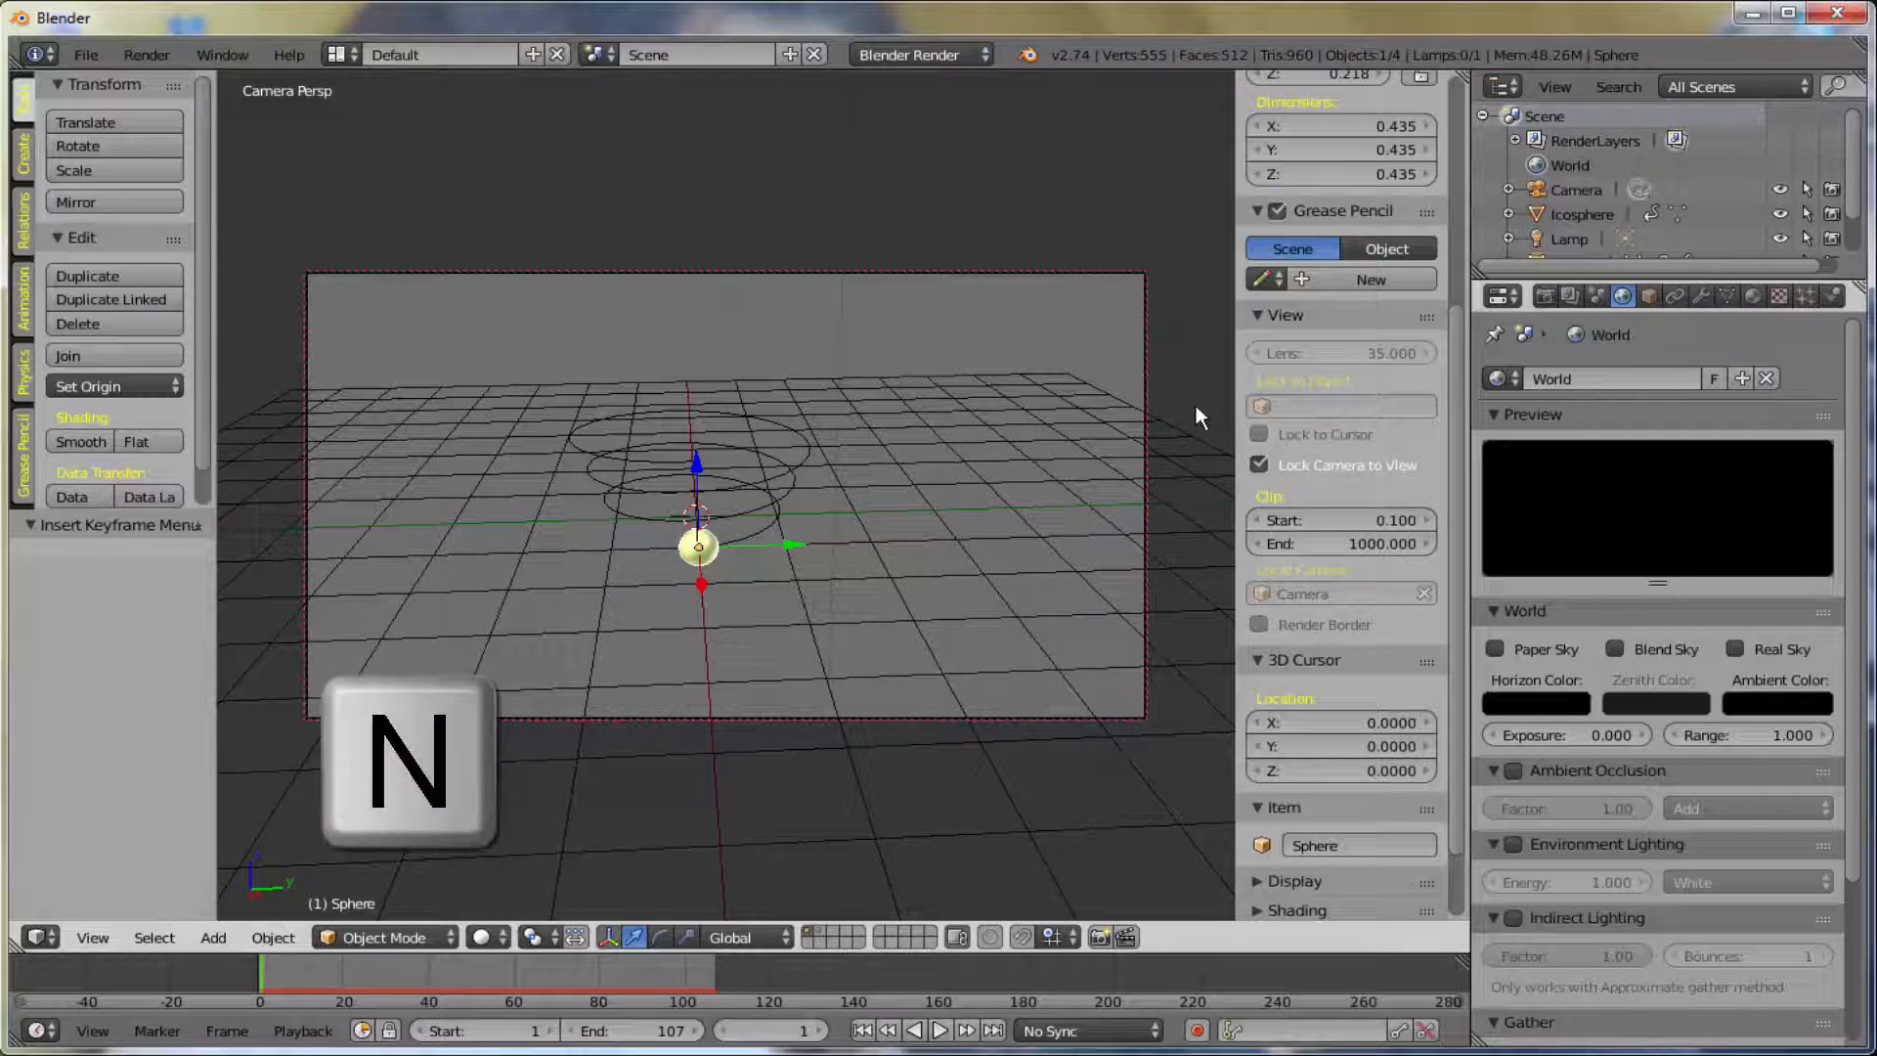
{"action": "key", "text": "n"}
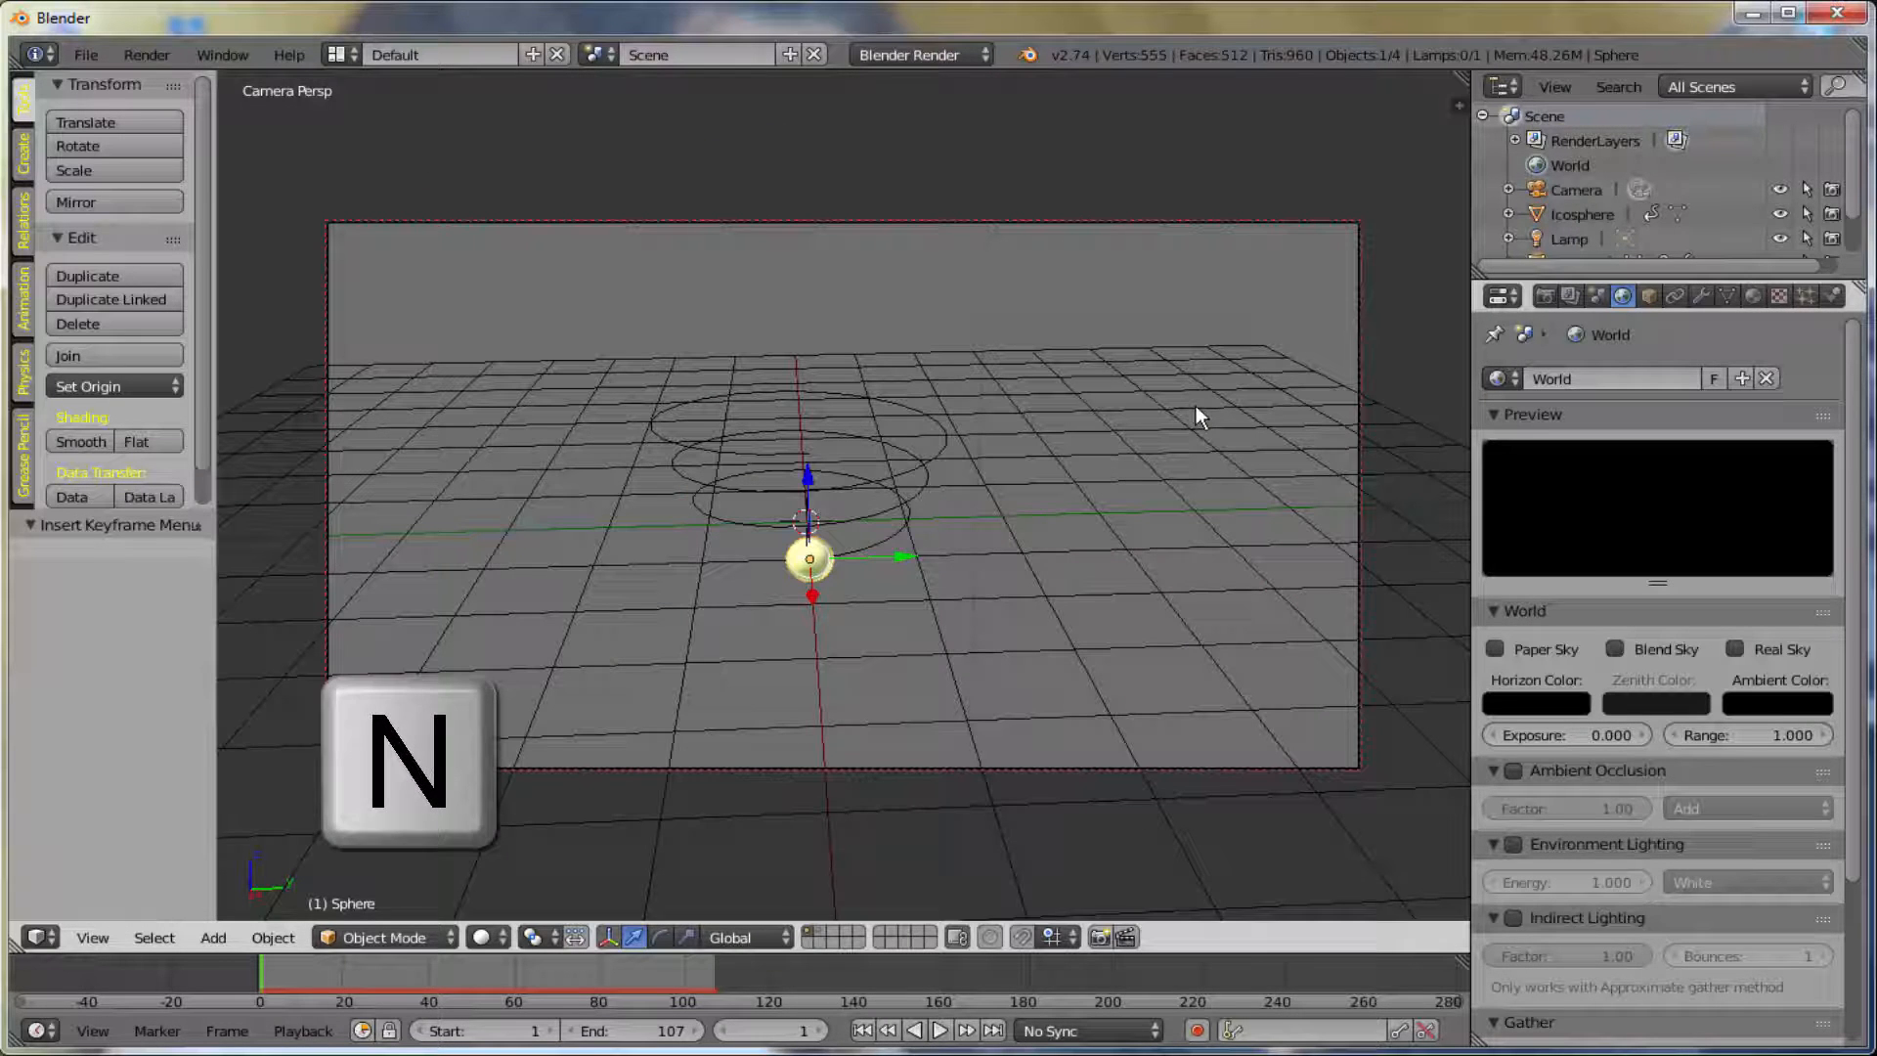
{"action": "left_click", "coordinate": [1546, 296]}
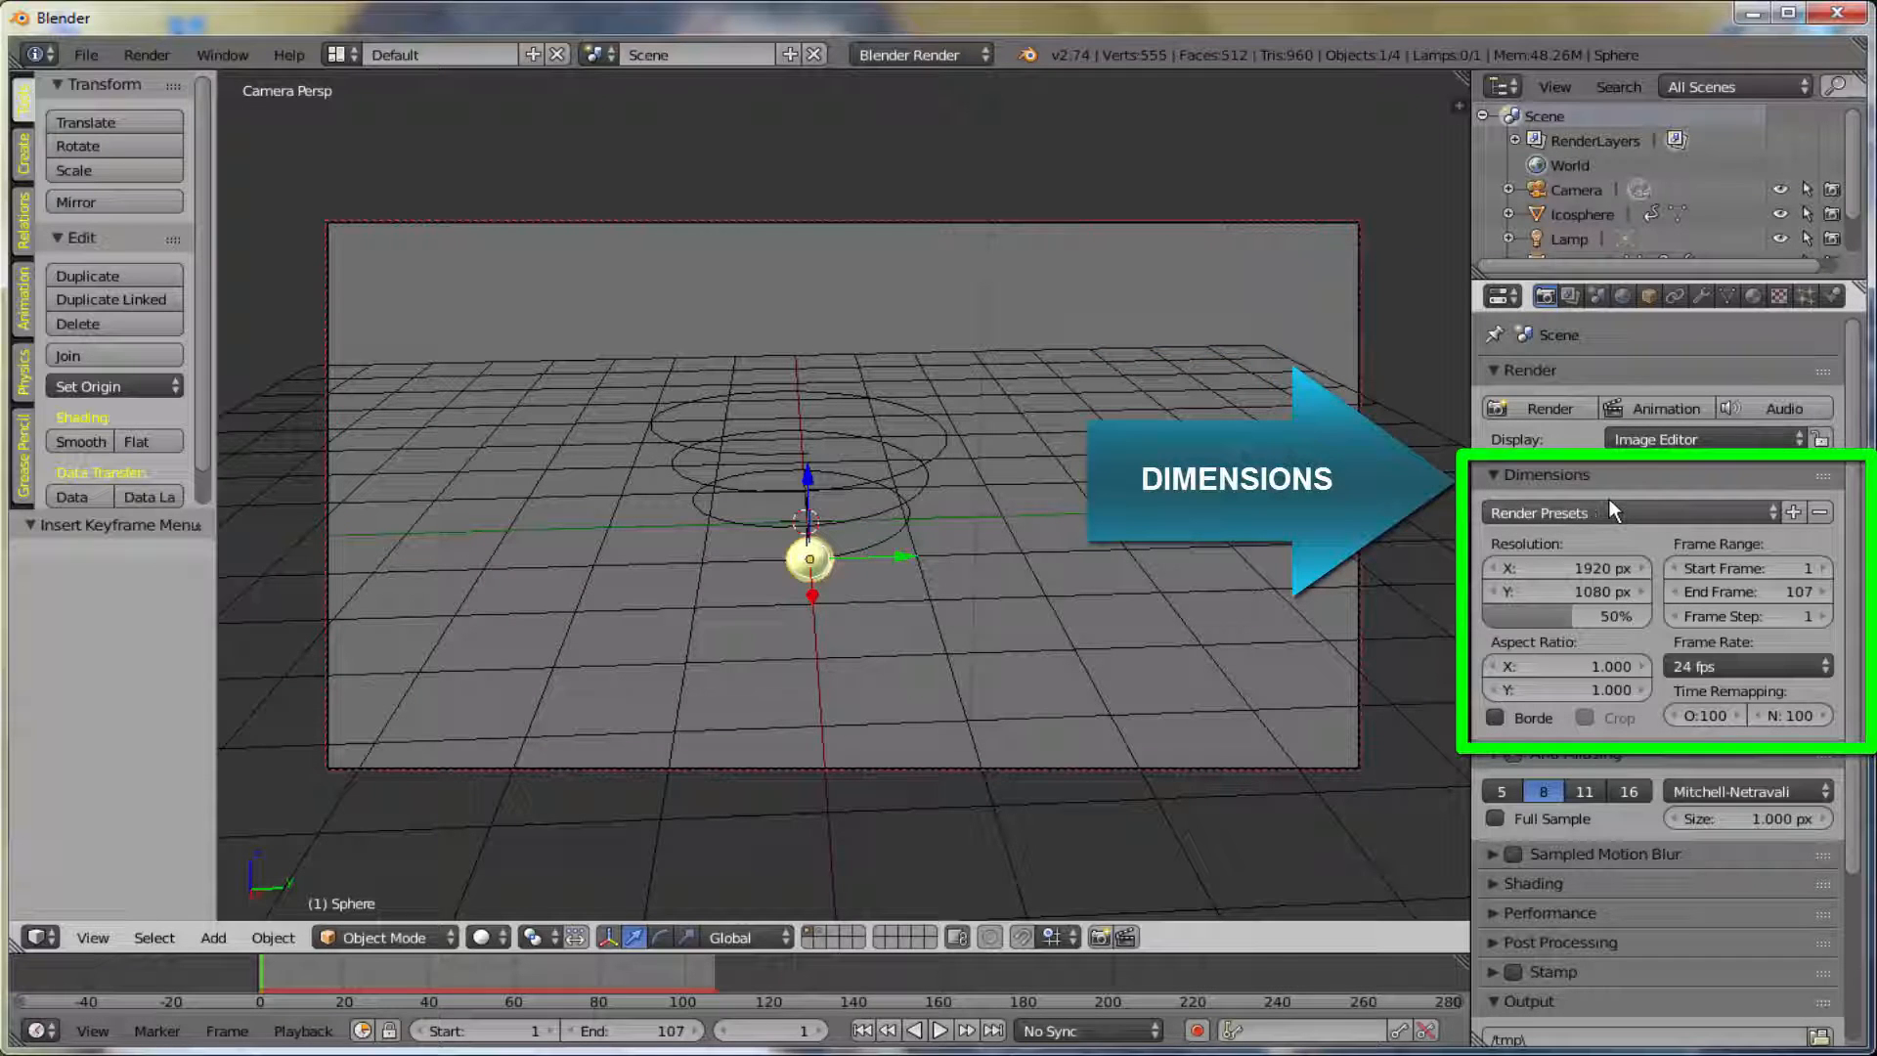
{"action": "left_click", "coordinate": [1744, 511]}
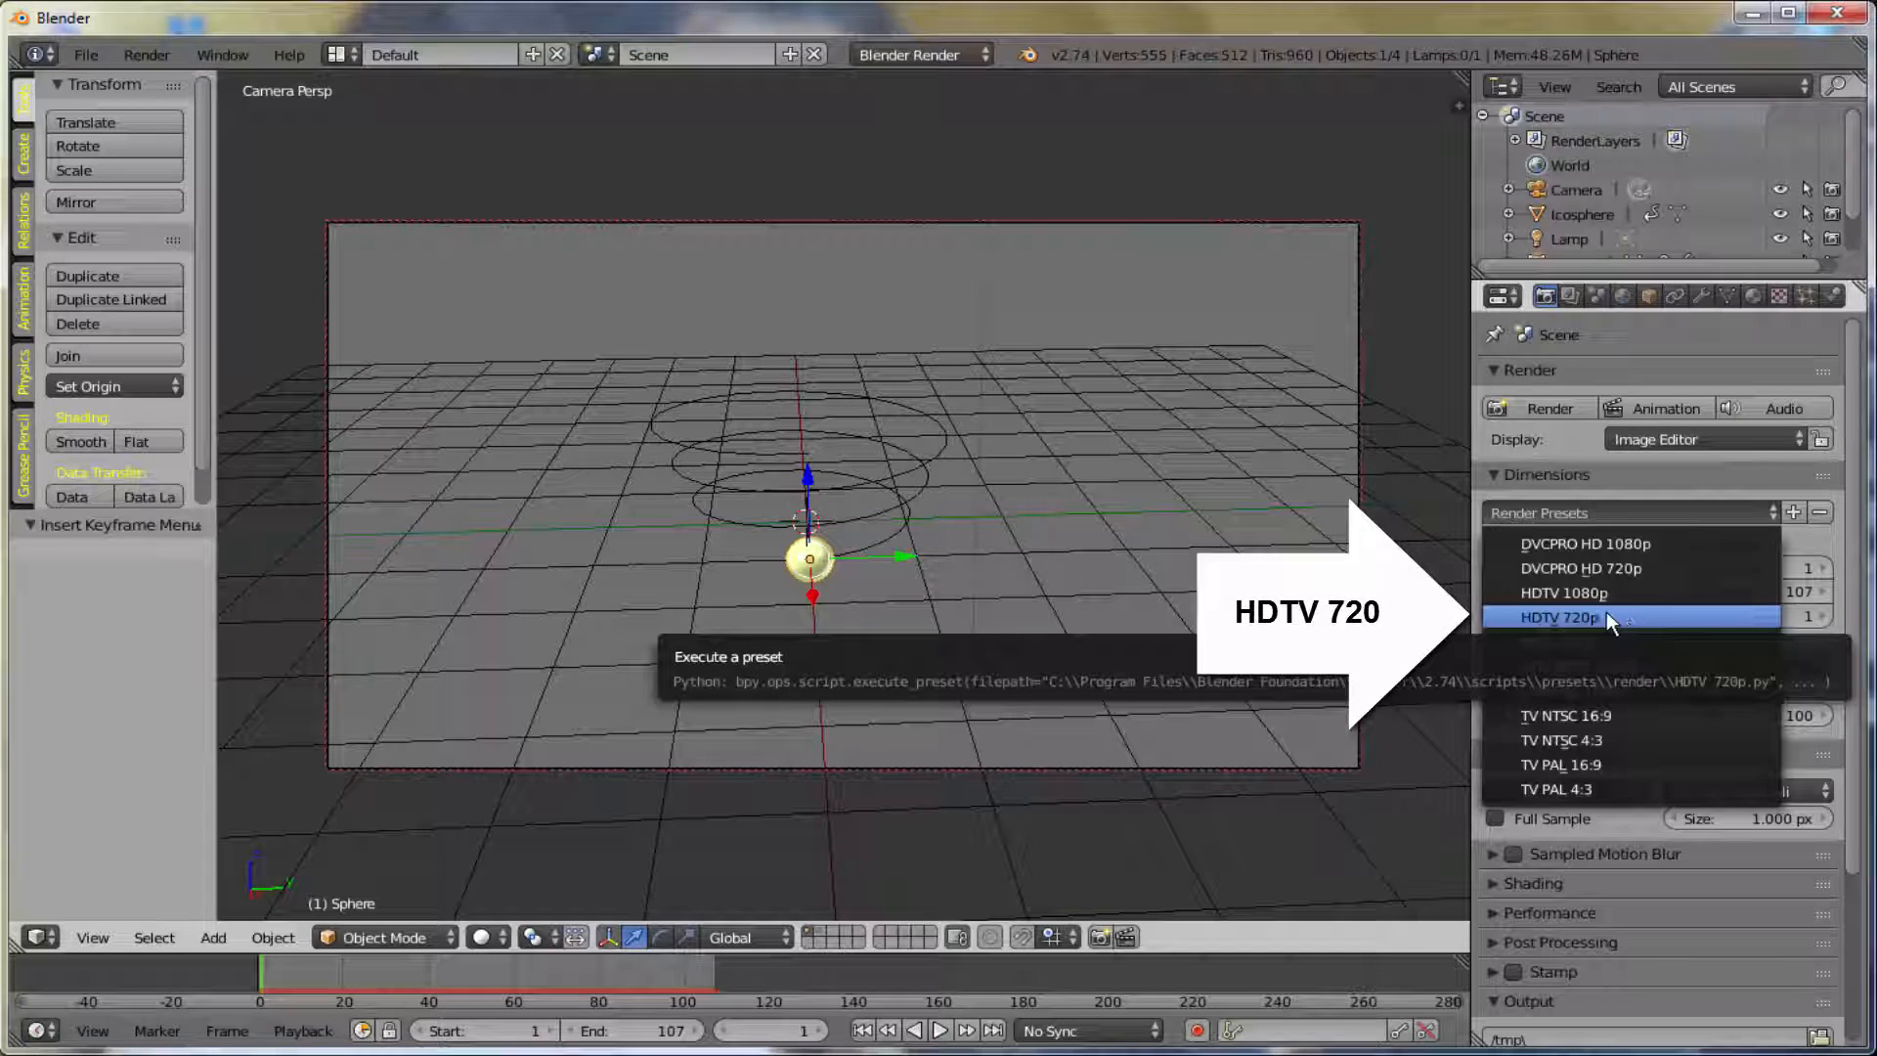
{"action": "left_click", "coordinate": [1590, 613]}
- Set the render output to a file named "particulas emitidas" in the C:\tmp\ folder
{"action": "scroll", "coordinate": [1584, 626], "scroll_direction": "down", "scroll_amount": 5}
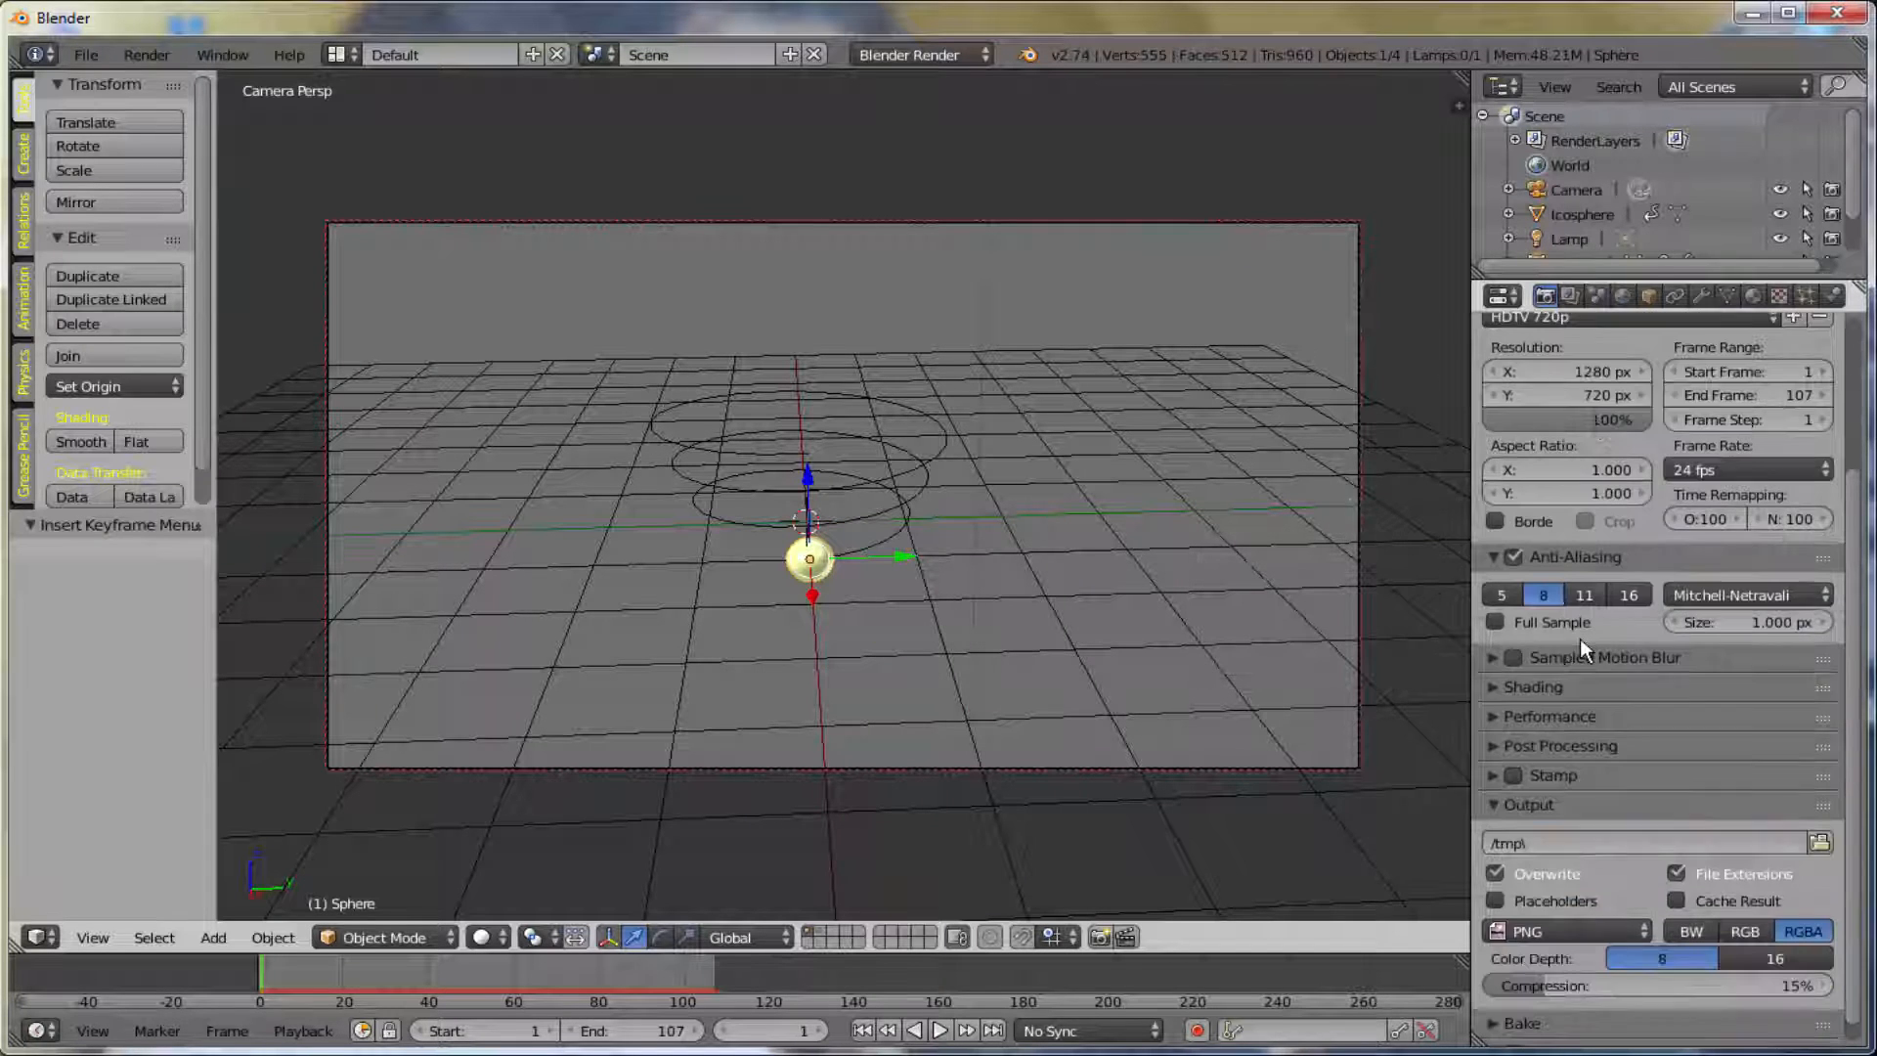
{"action": "left_click", "coordinate": [1547, 820]}
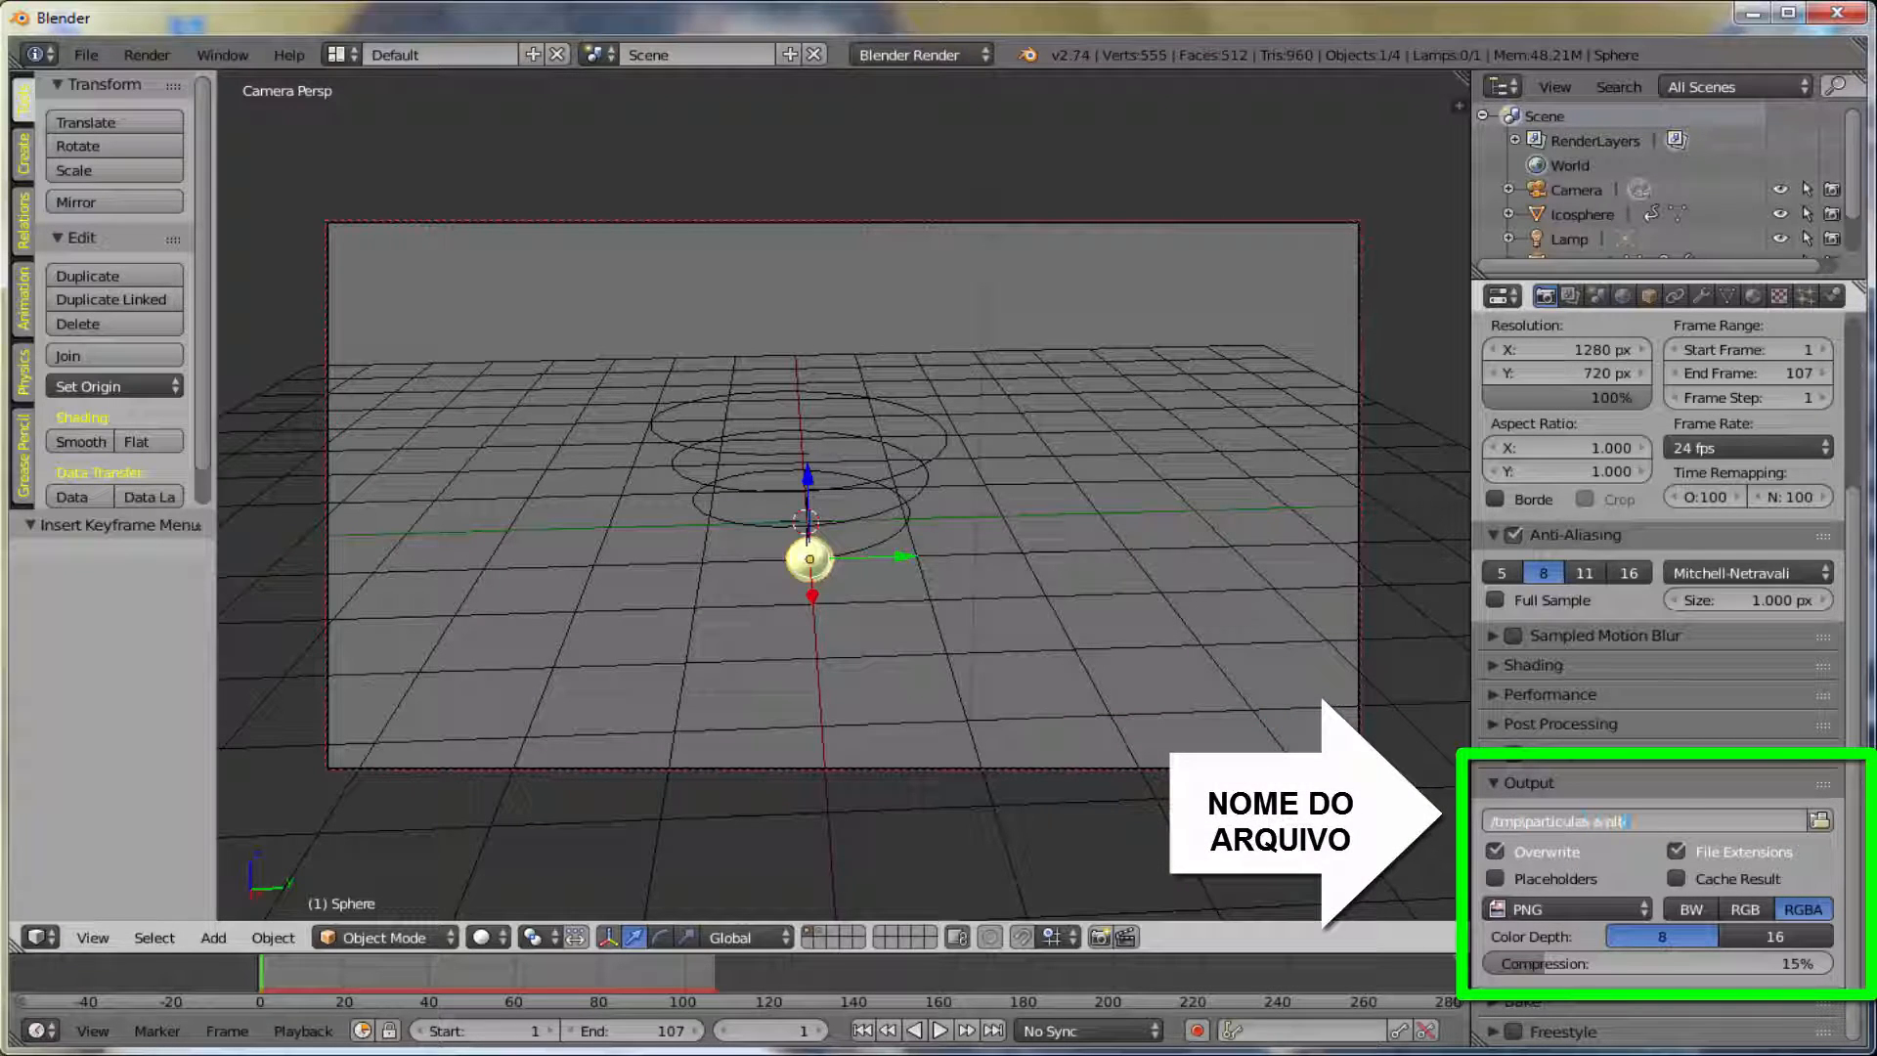
{"action": "left_click", "coordinate": [1820, 821]}
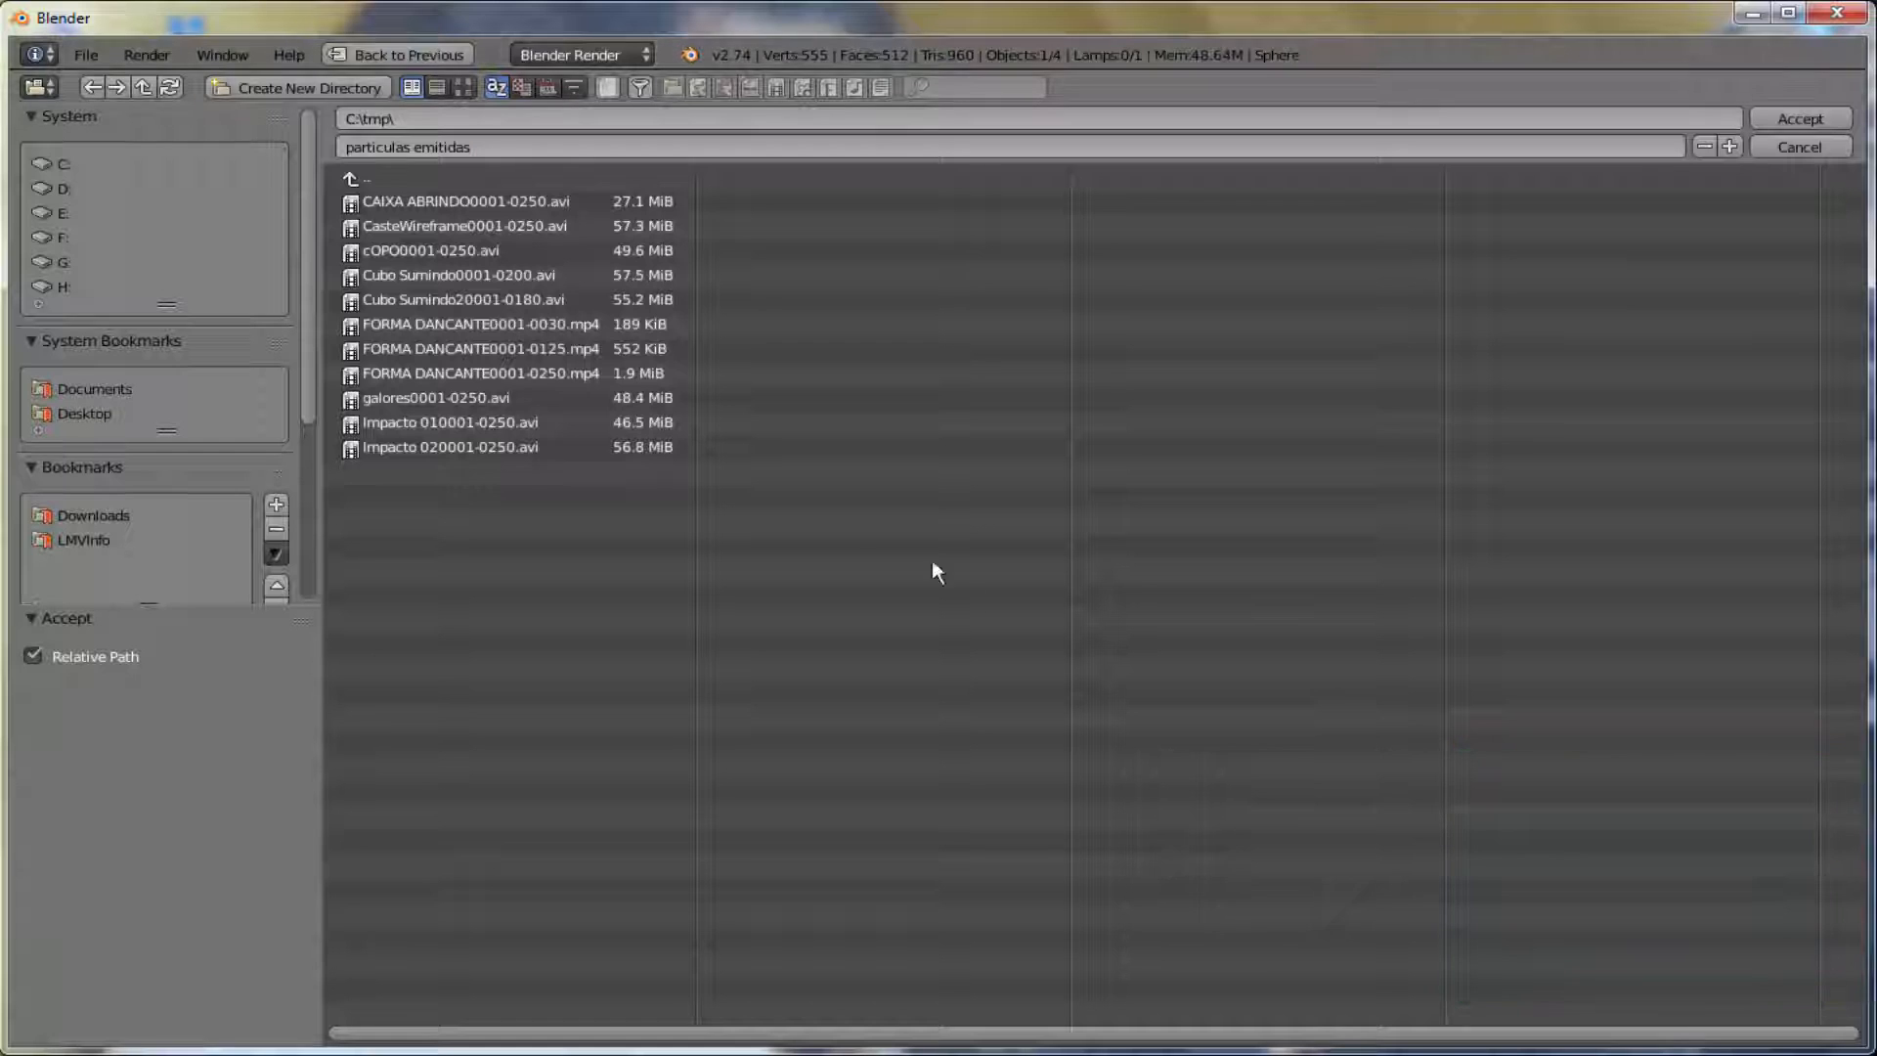
{"action": "left_click", "coordinate": [1800, 118]}
- Choose AVI JPEG as the output file format and render the full animation
{"action": "scroll", "coordinate": [1676, 812], "scroll_direction": "down", "scroll_amount": 5}
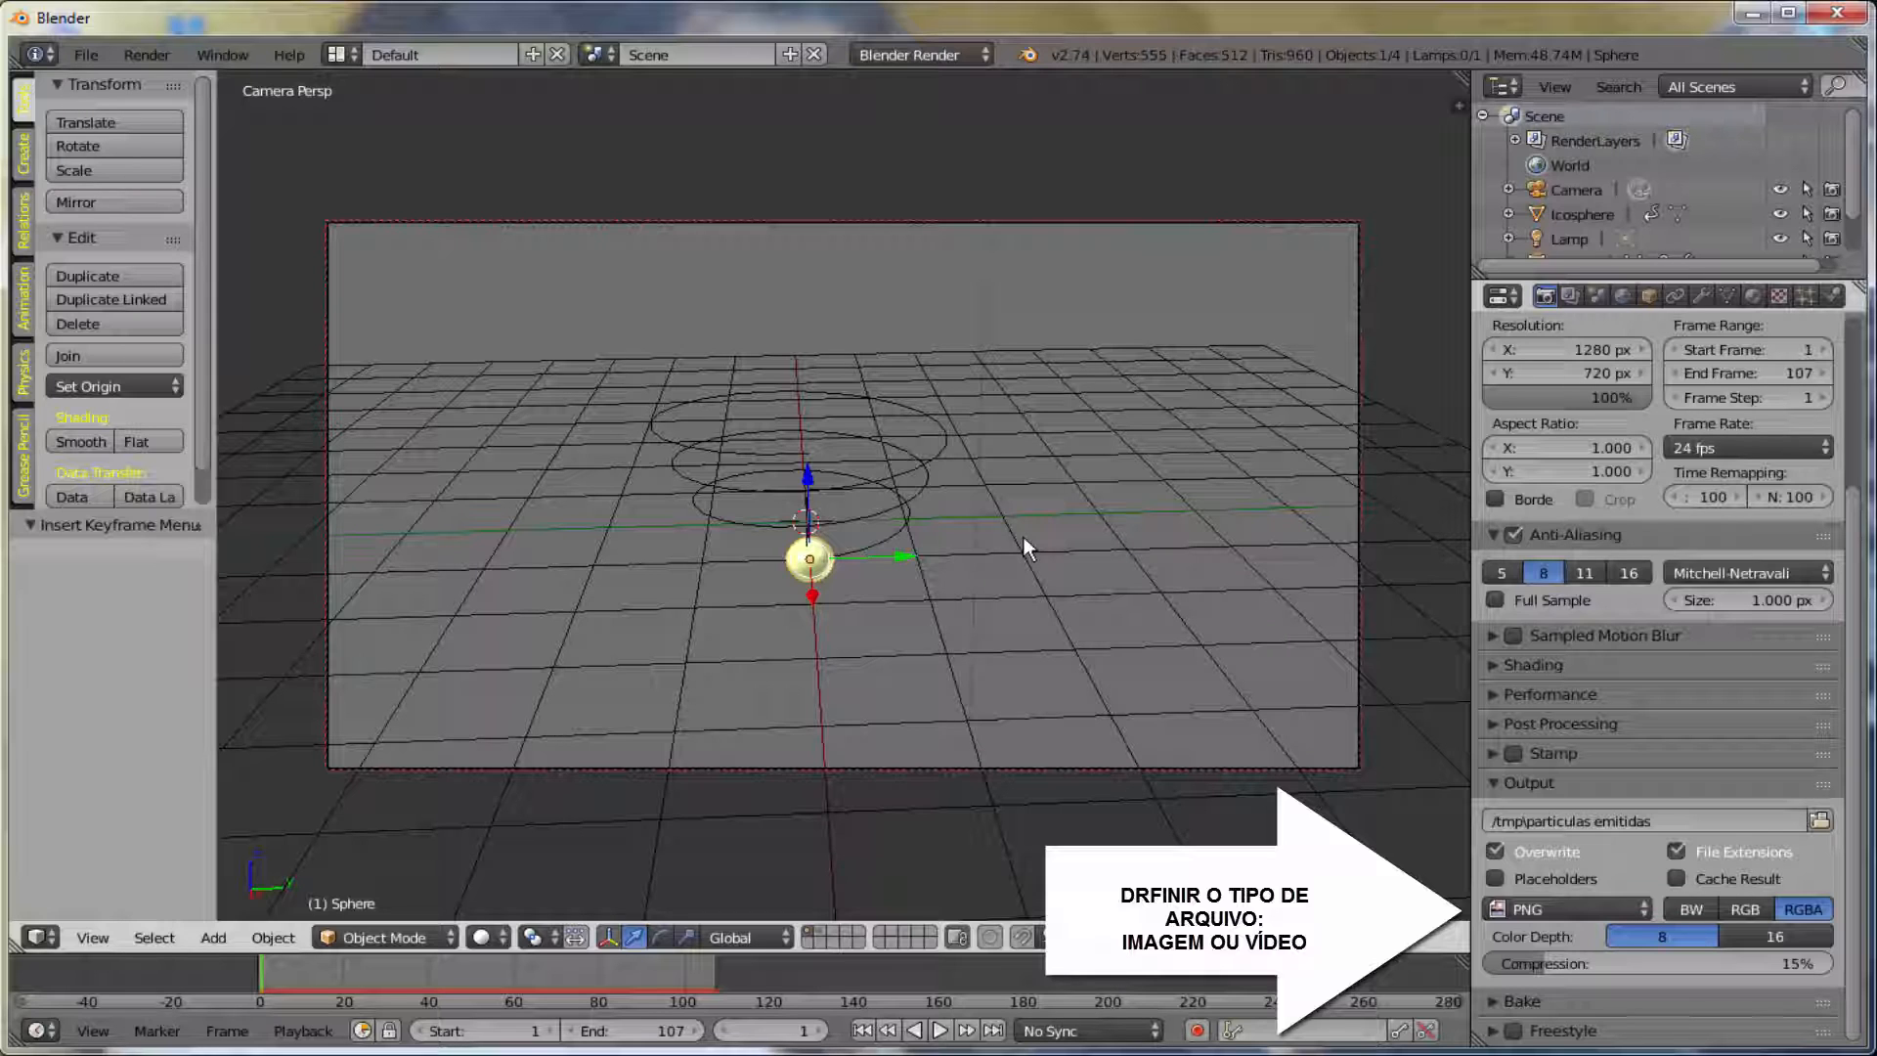
{"action": "left_click", "coordinate": [1642, 909]}
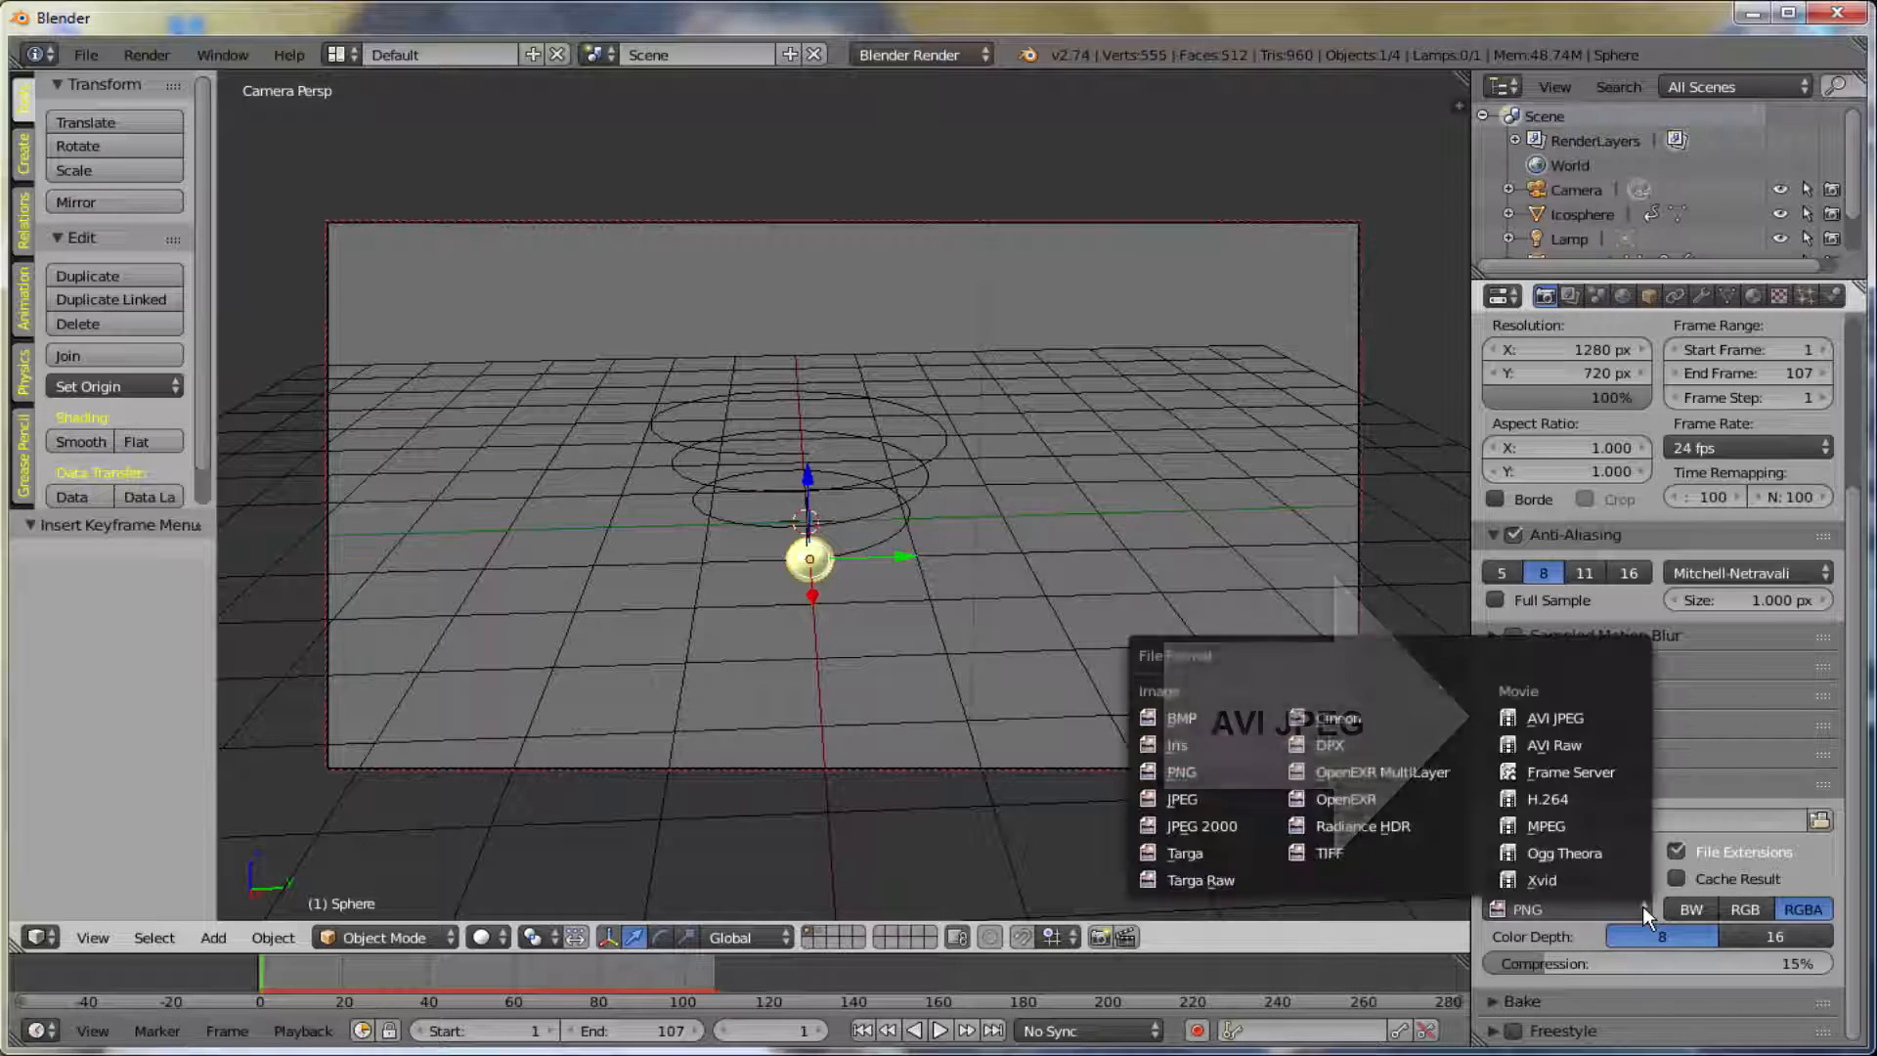
{"action": "left_click", "coordinate": [1571, 717]}
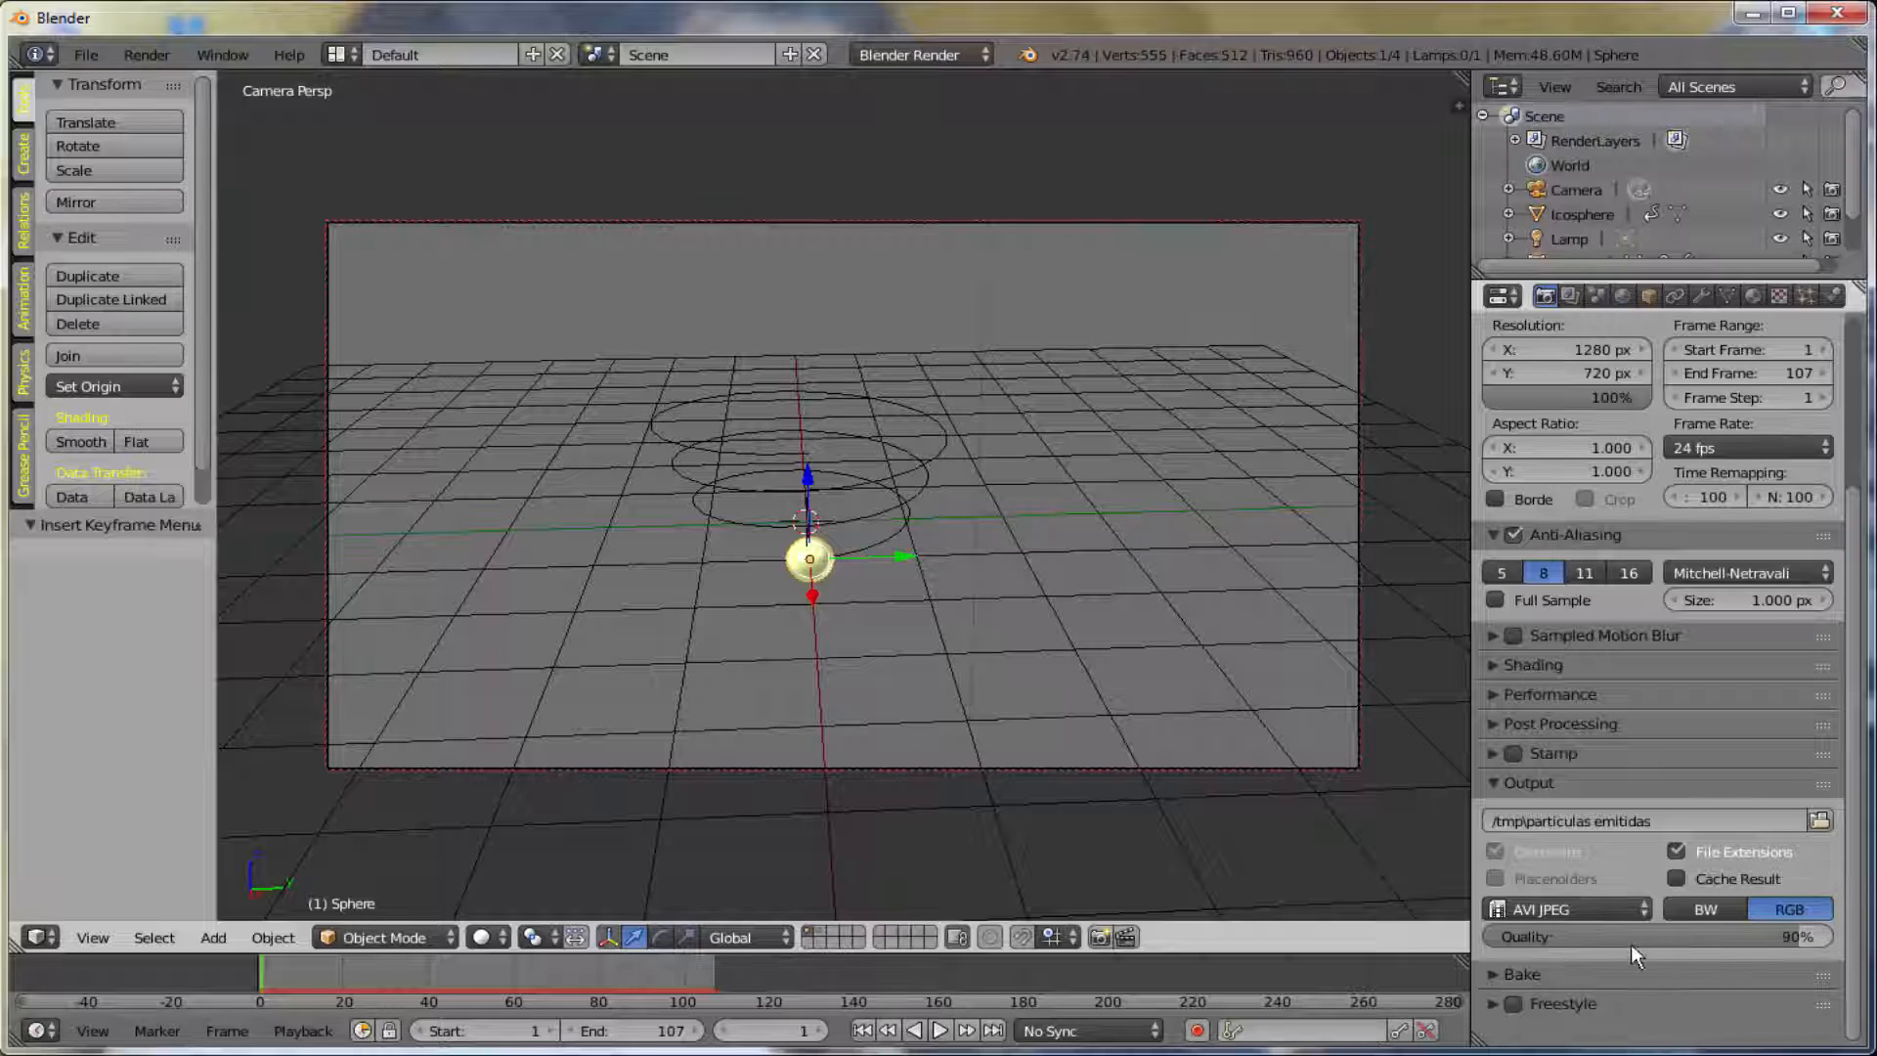
{"action": "scroll", "coordinate": [1744, 714], "scroll_direction": "up", "scroll_amount": 5}
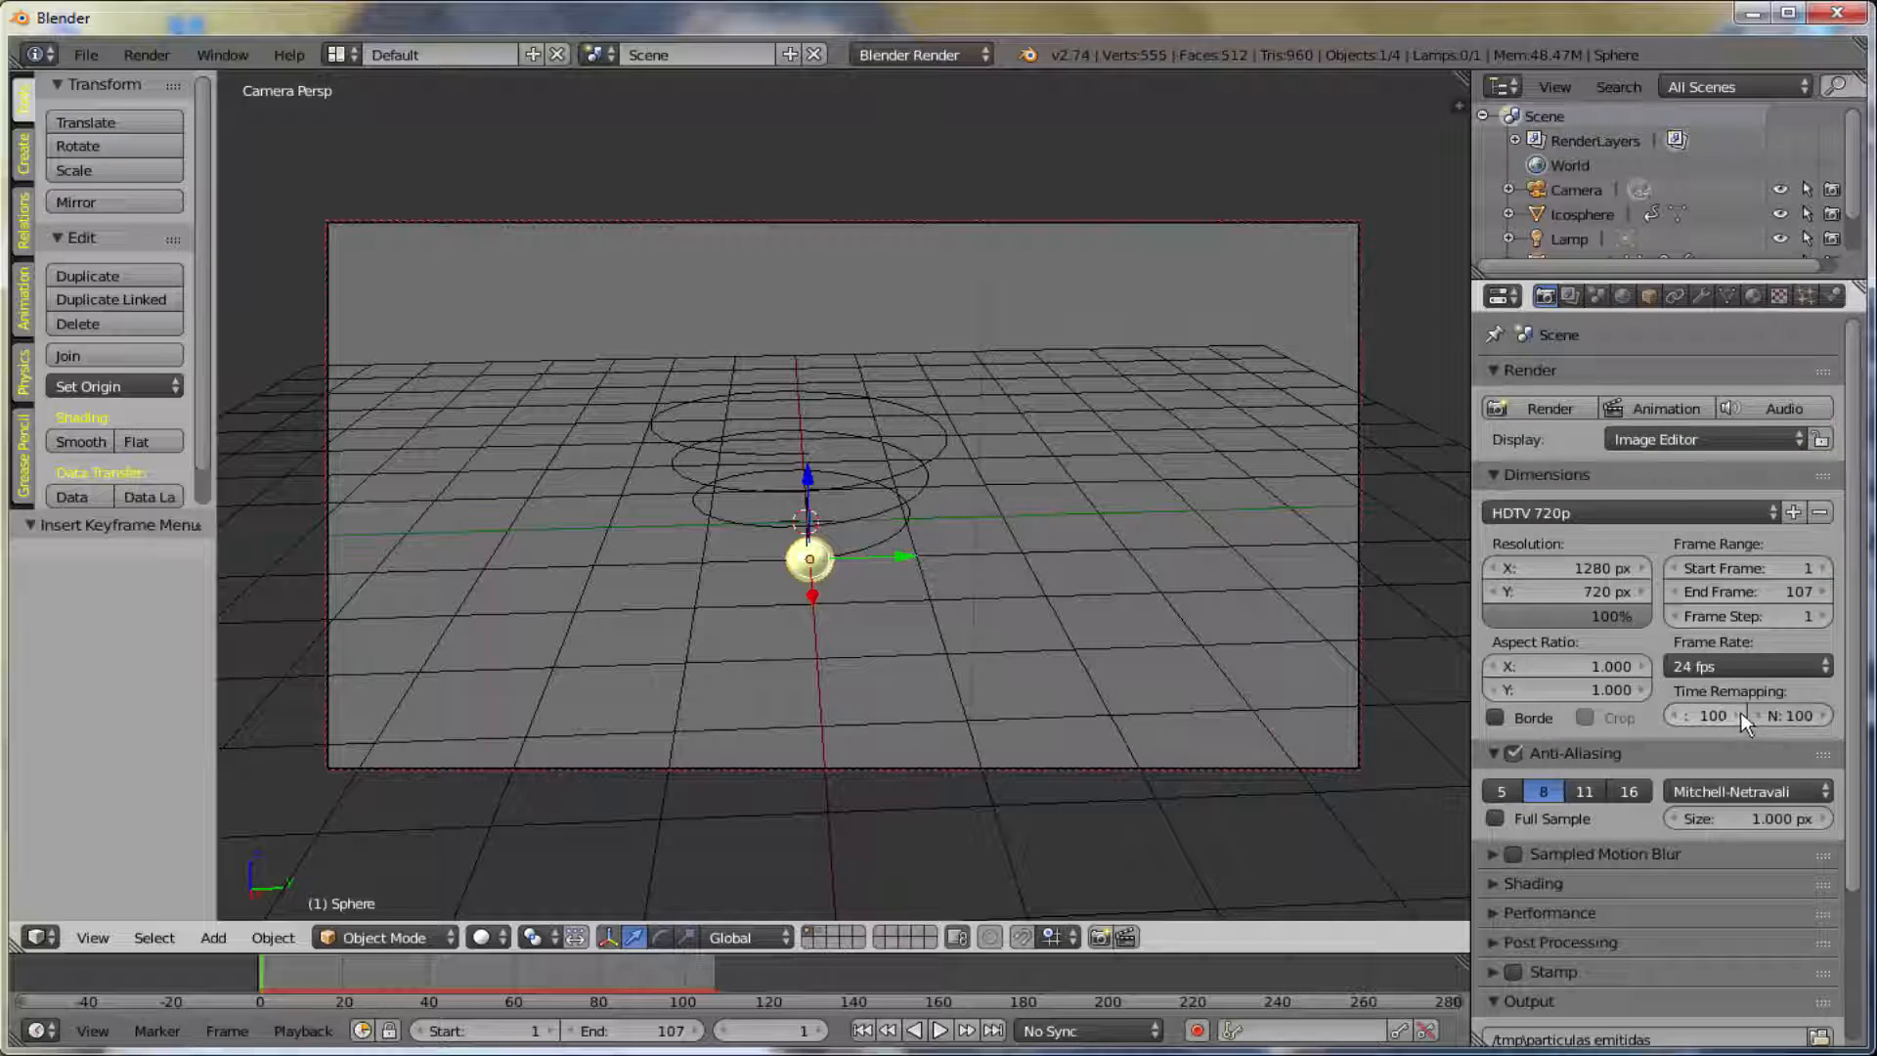
{"action": "left_click", "coordinate": [1650, 407]}
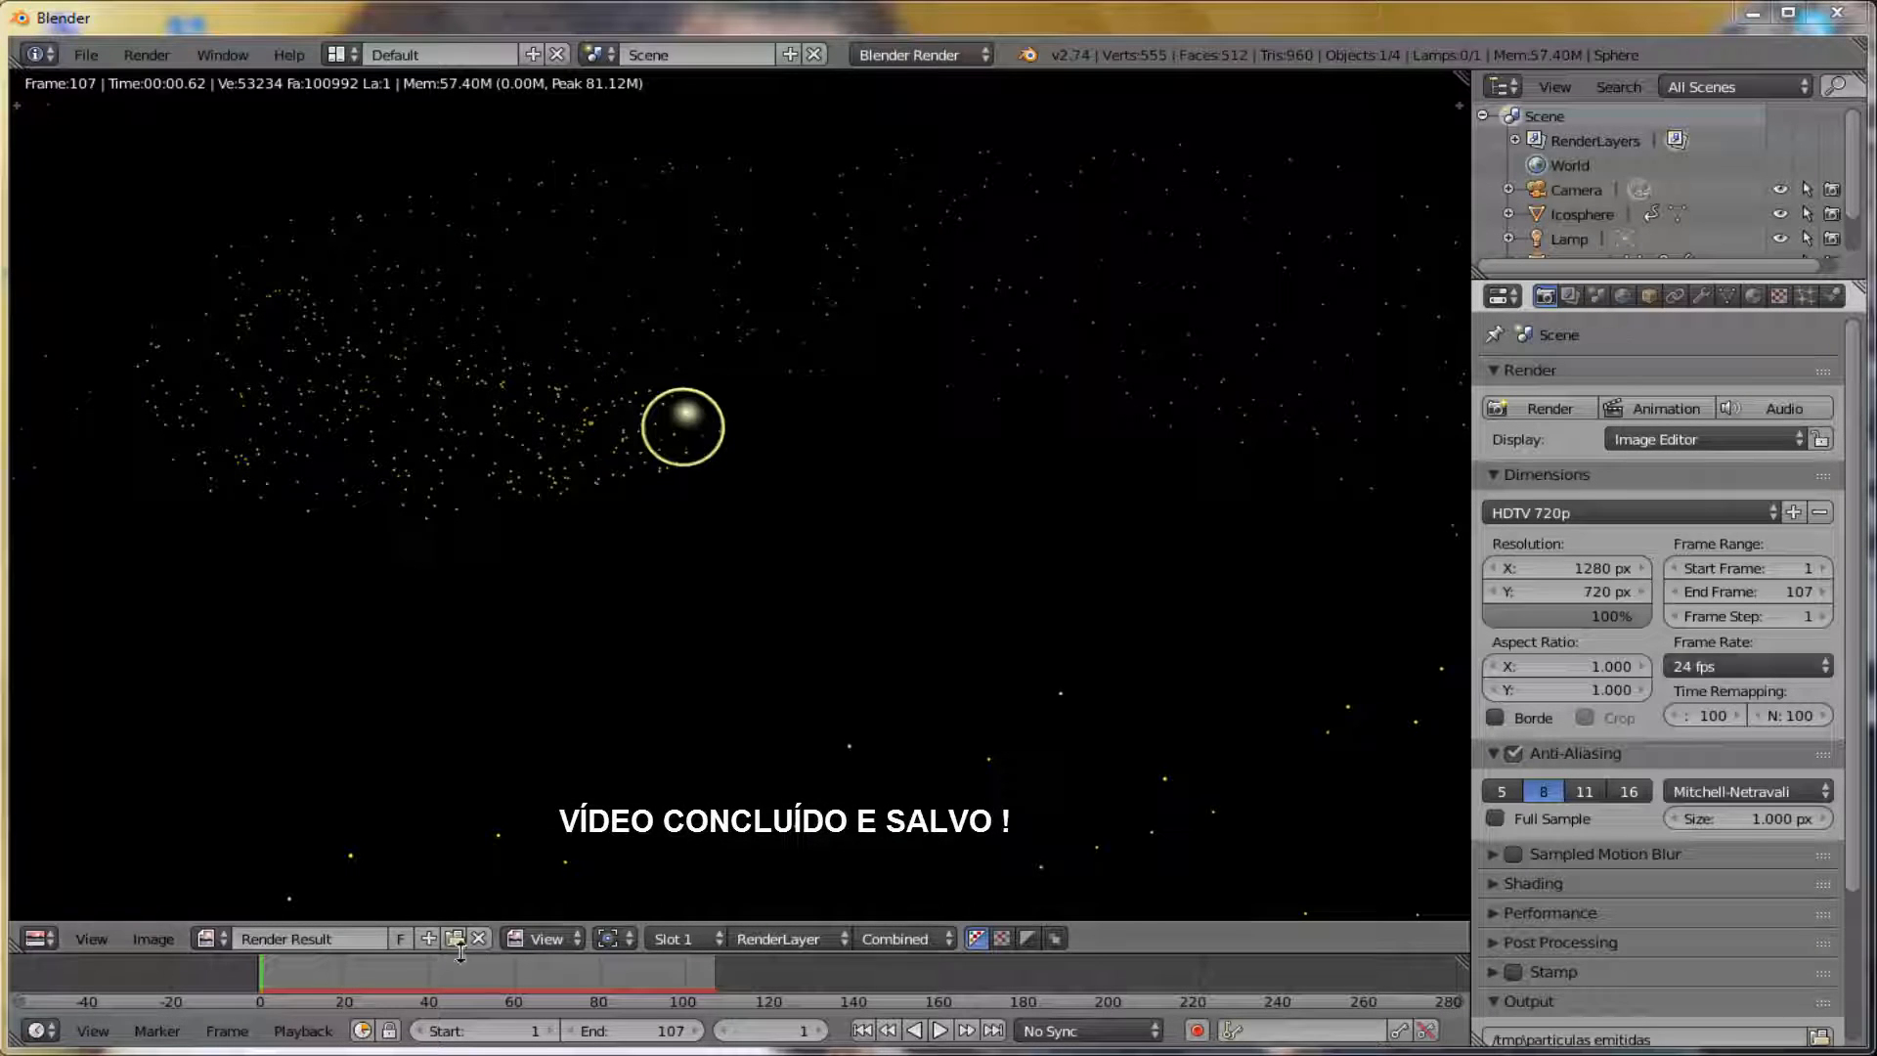
- Play back the rendered animation and close the player
{"action": "left_click", "coordinate": [132, 60]}
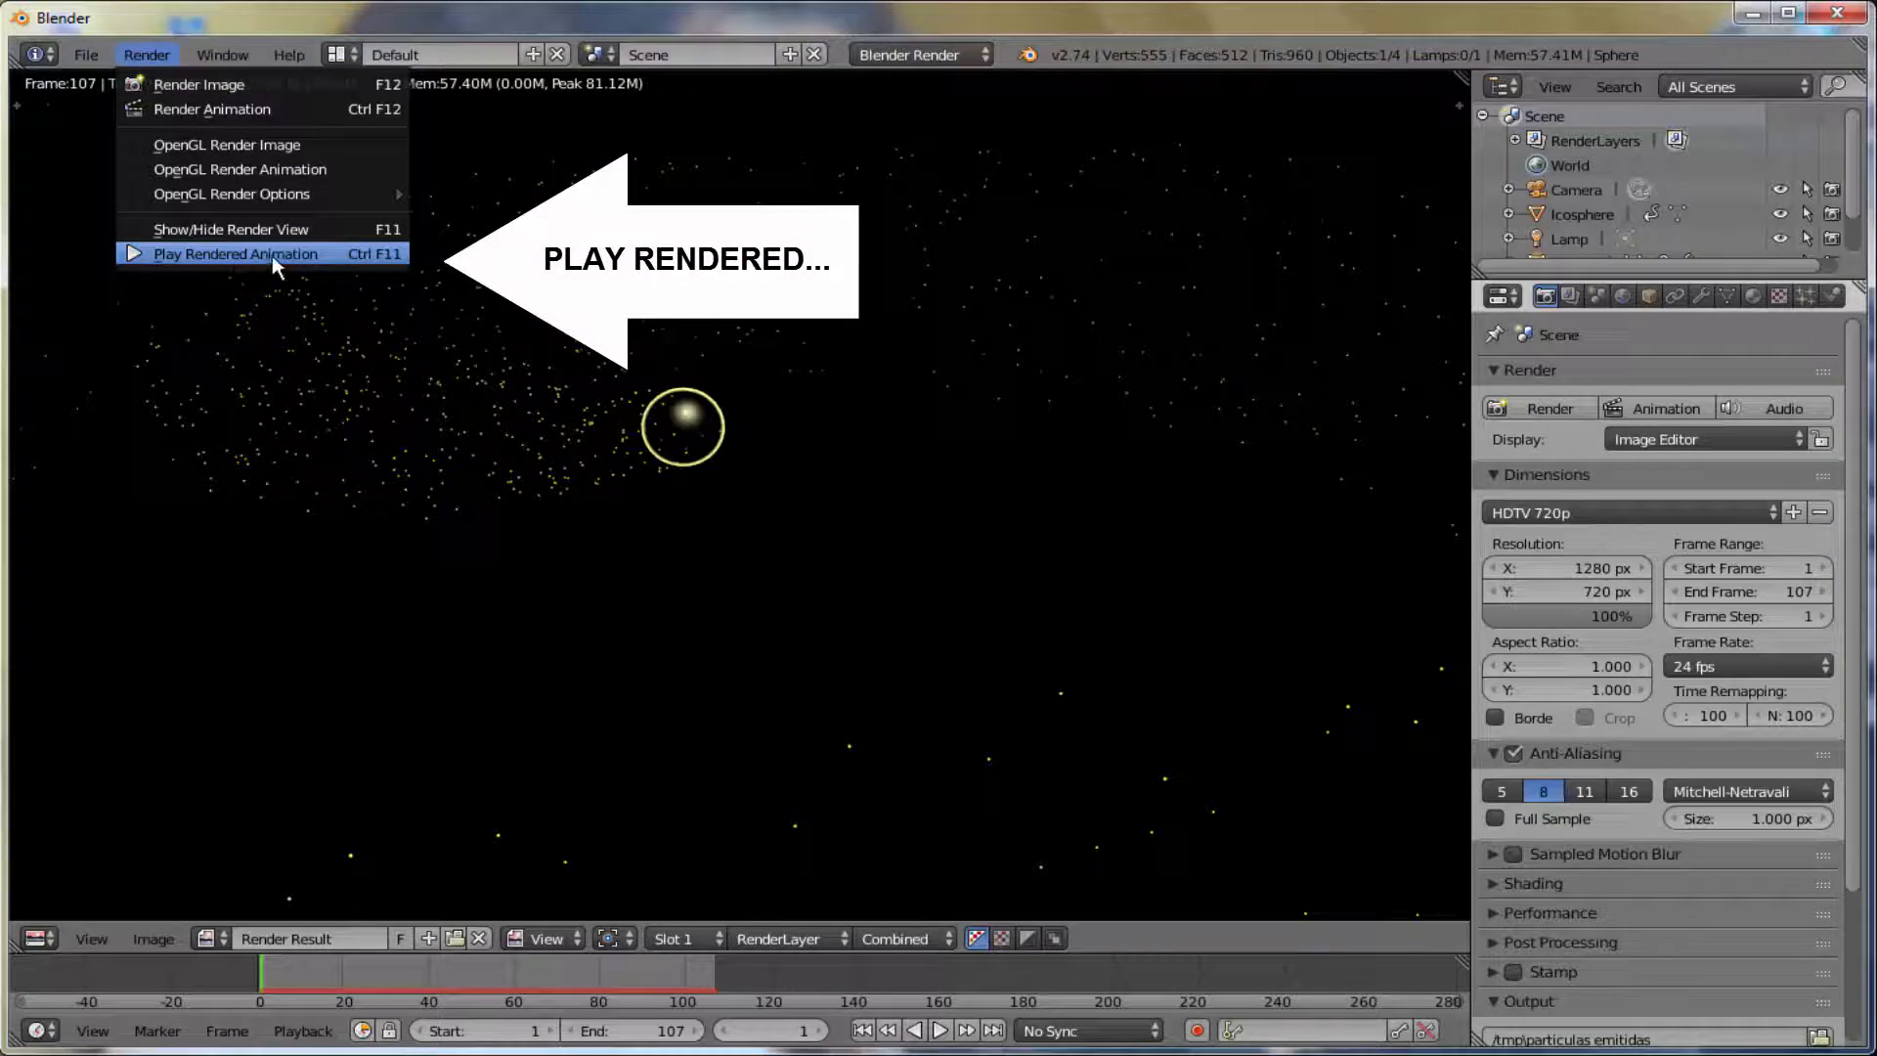
{"action": "left_click", "coordinate": [272, 253]}
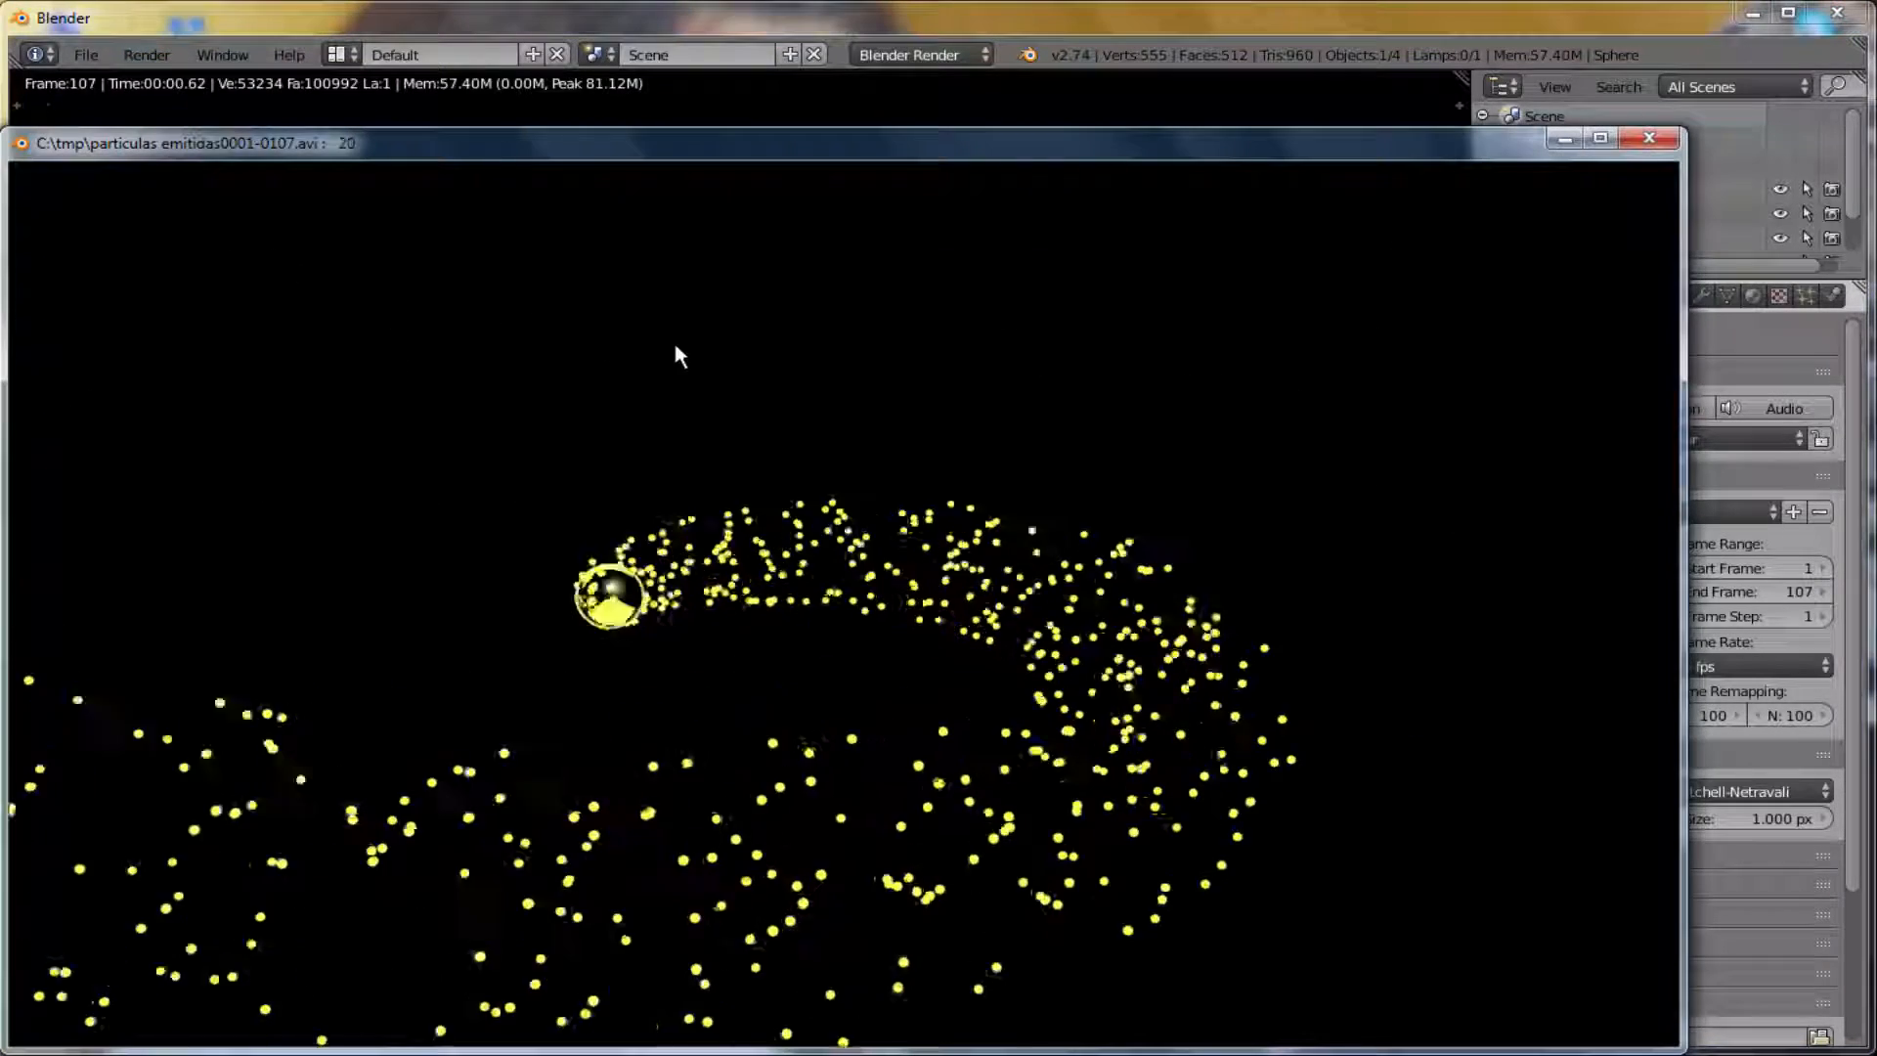
{"action": "key", "text": "Escape"}
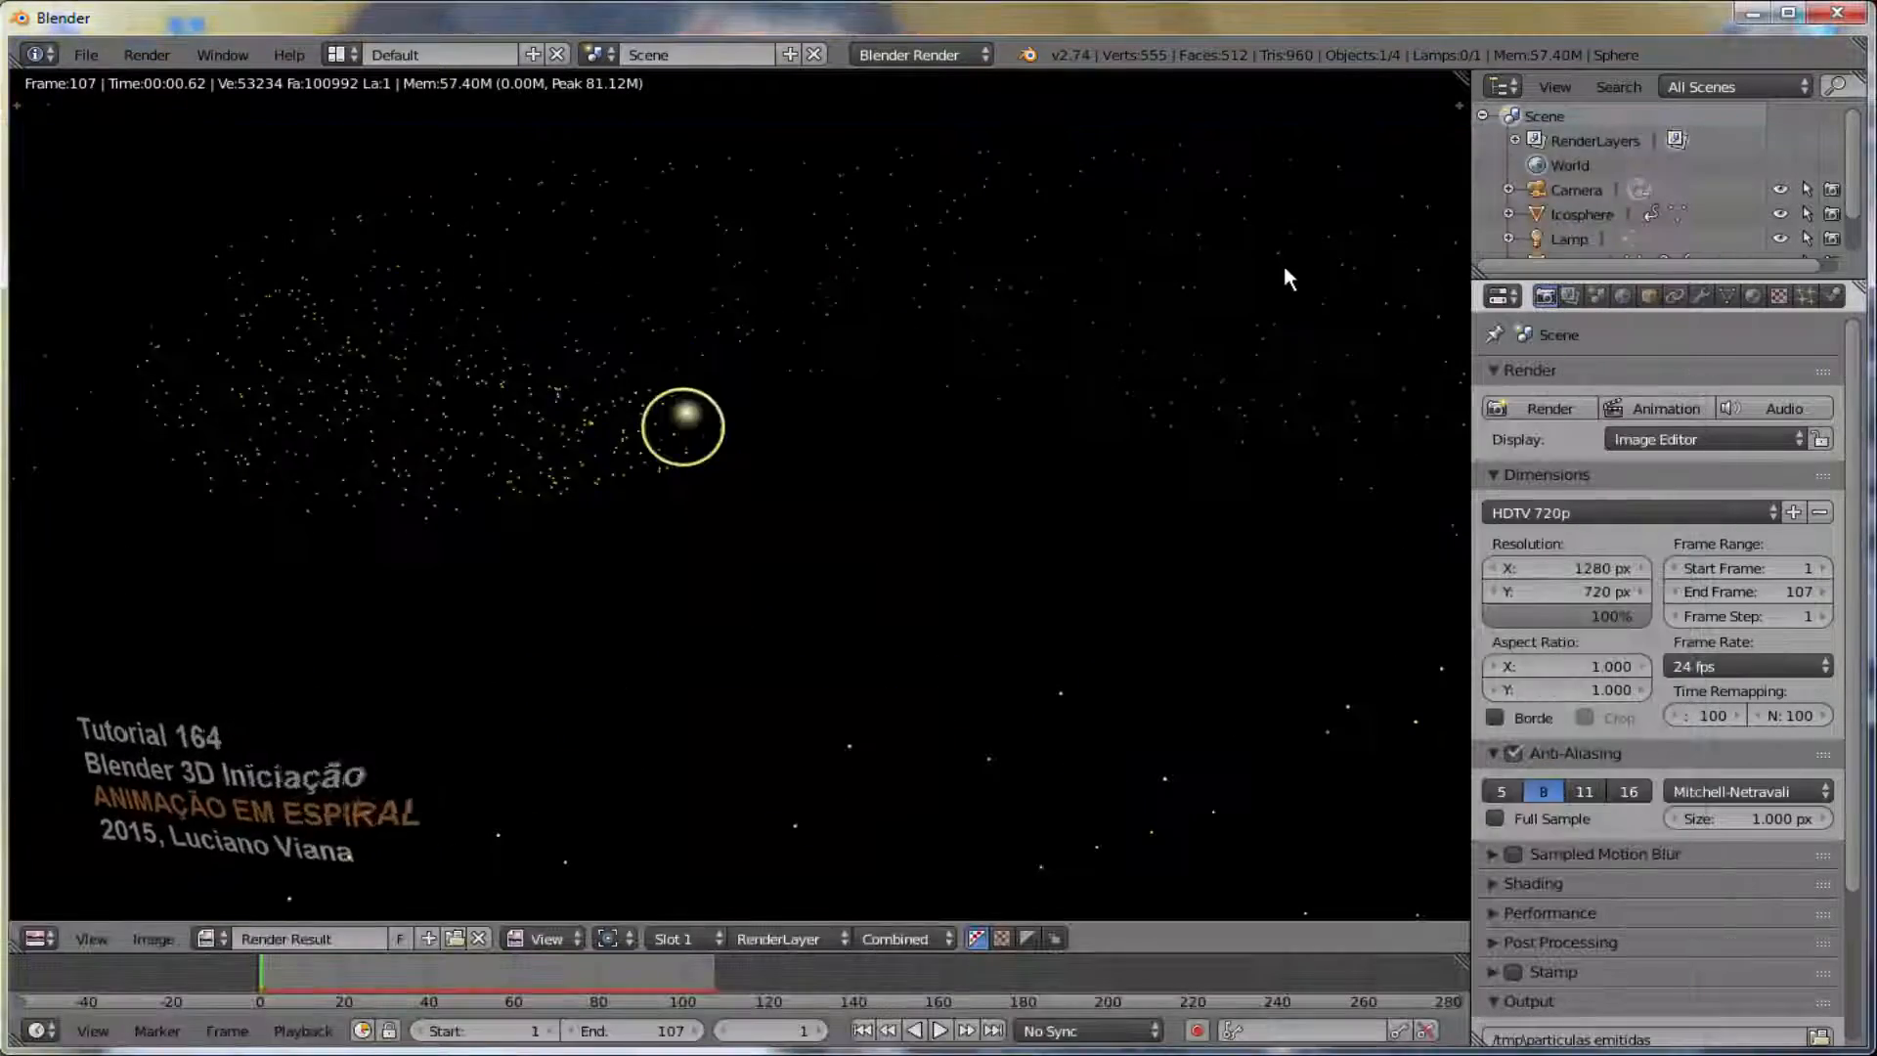